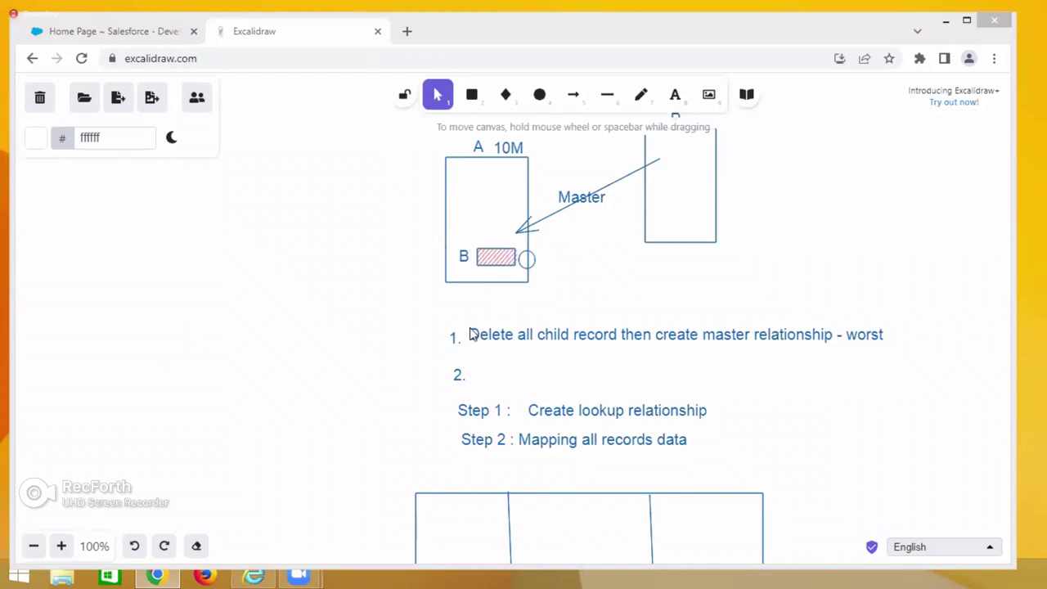
# Switch from the Excalidraw notes to Salesforce and open the form for a new Patient record
pyautogui.scroll(1, 385, 328)
pyautogui.scroll(4, 386, 327)
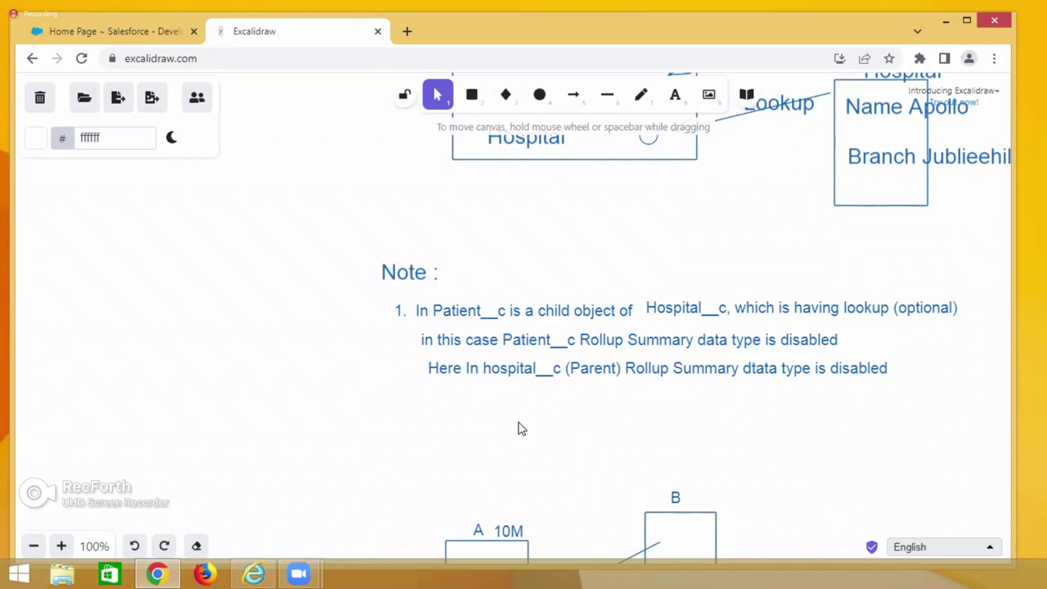
pyautogui.click(135, 32)
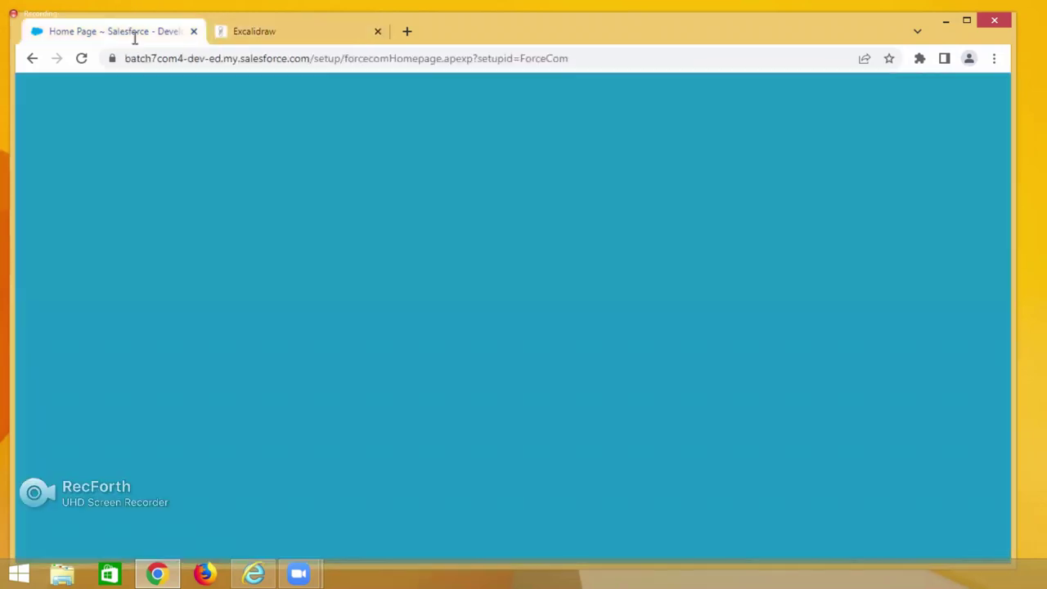
pyautogui.click(939, 147)
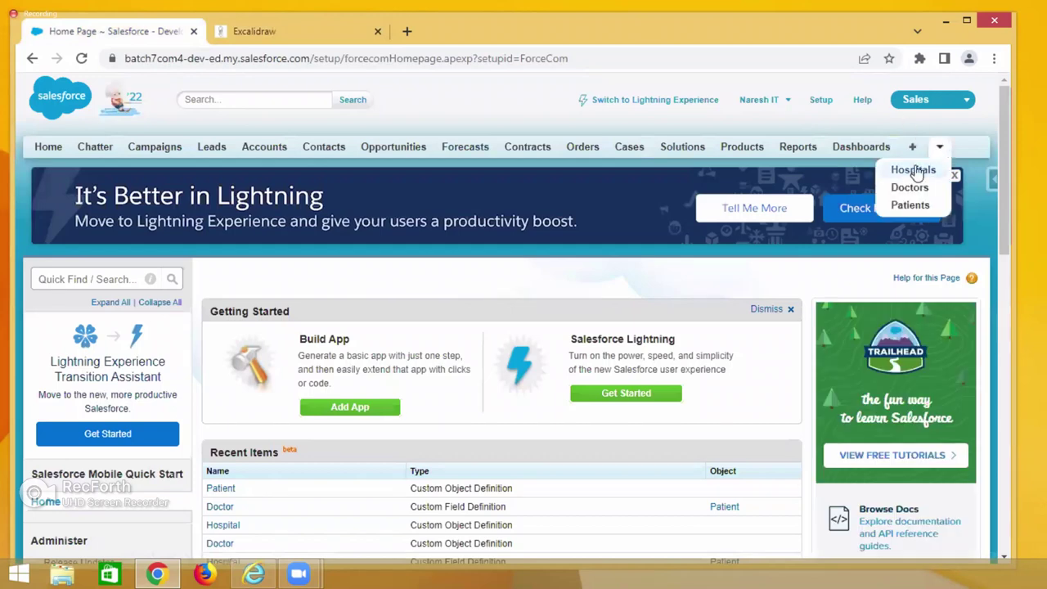
pyautogui.click(904, 205)
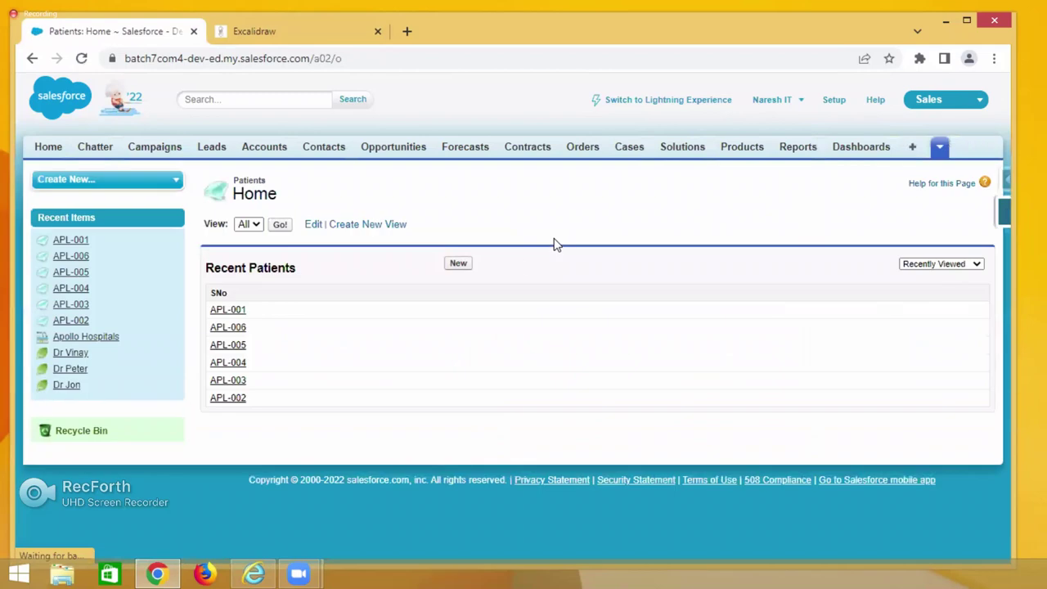
pyautogui.click(458, 263)
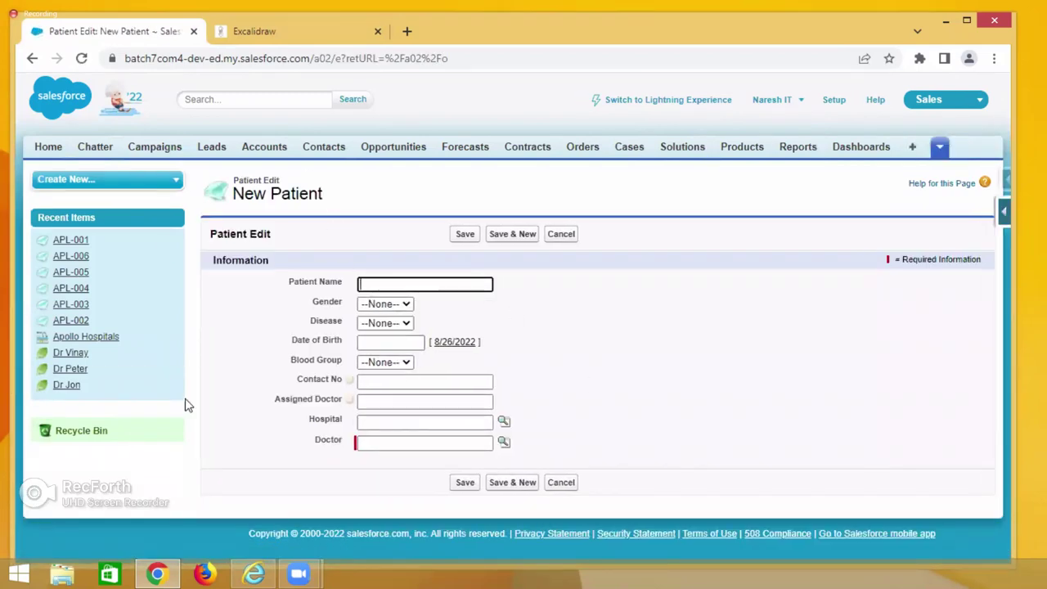
# Examine the Hospital and Doctor relationship fields on the New Patient form in relation to the Patient object
pyautogui.moveTo(308, 419); pyautogui.dragTo(345, 424)
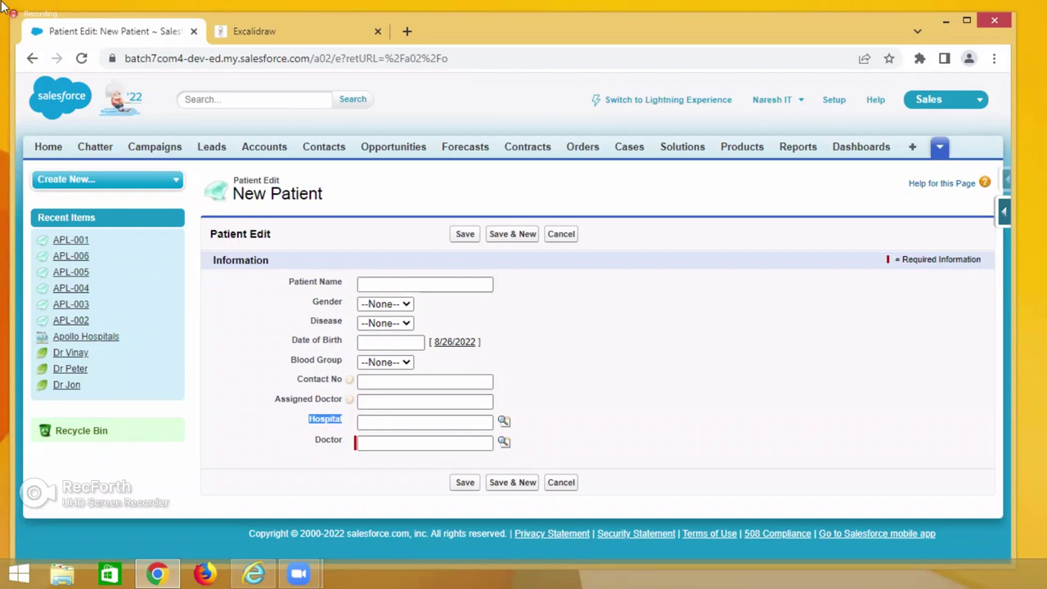
pyautogui.doubleClick(255, 177)
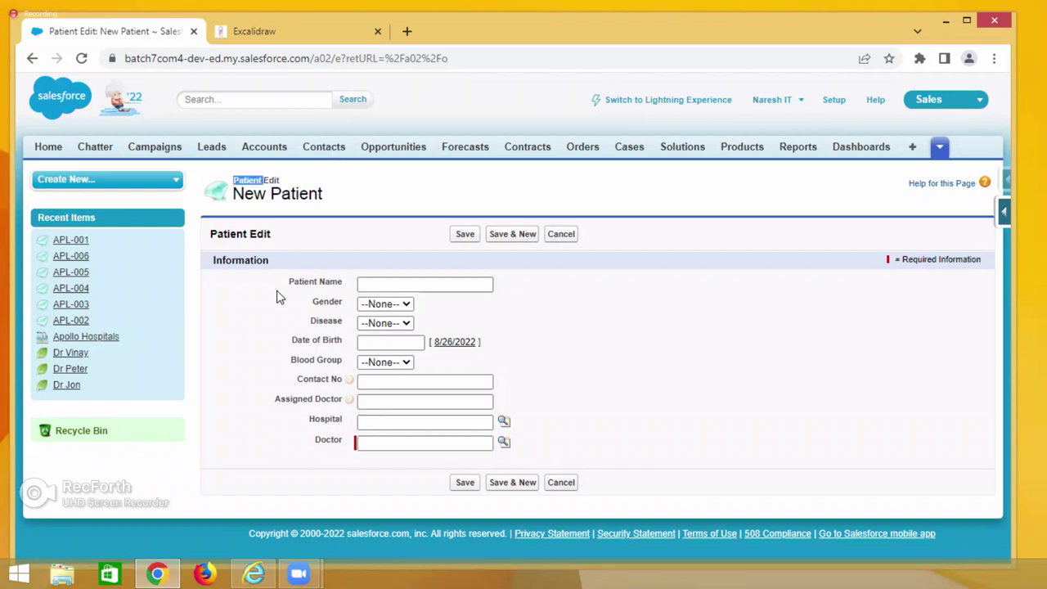
pyautogui.doubleClick(324, 420)
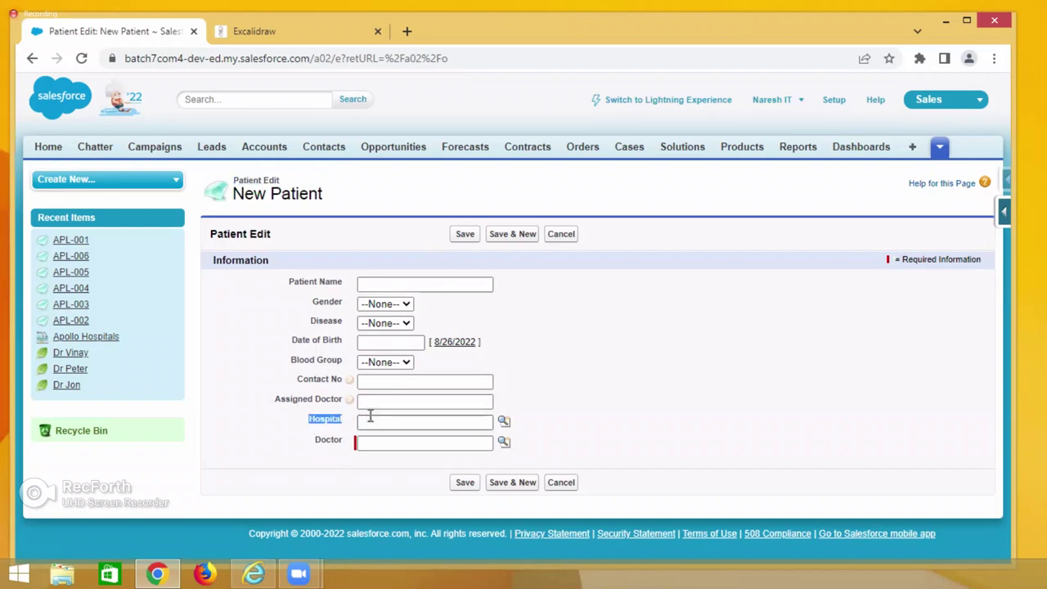
pyautogui.tripleClick(244, 177)
pyautogui.moveTo(309, 441); pyautogui.dragTo(333, 446)
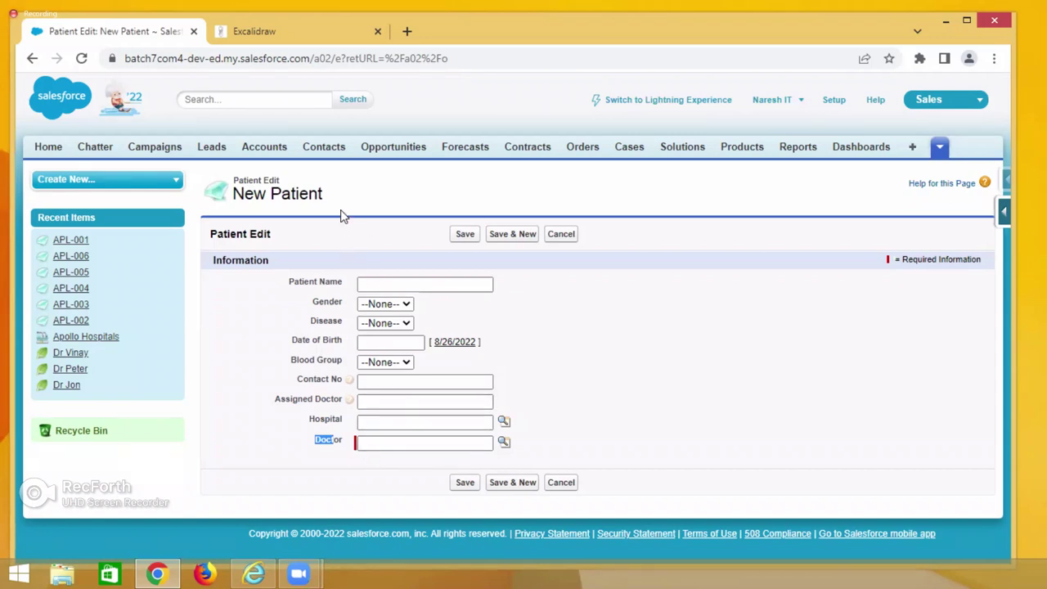
pyautogui.doubleClick(245, 180)
pyautogui.moveTo(298, 423); pyautogui.dragTo(331, 446)
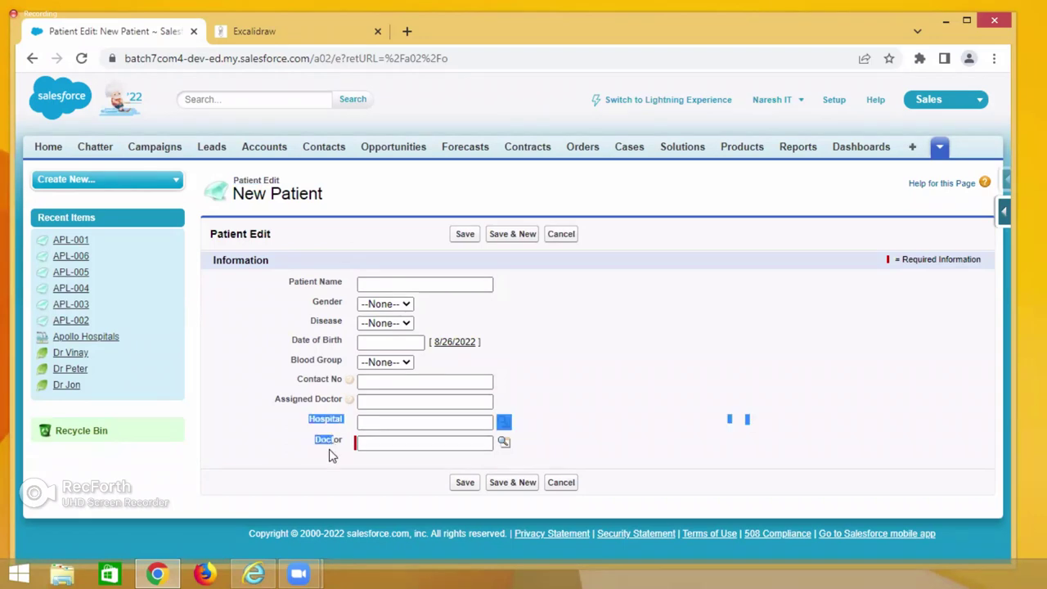
pyautogui.click(331, 455)
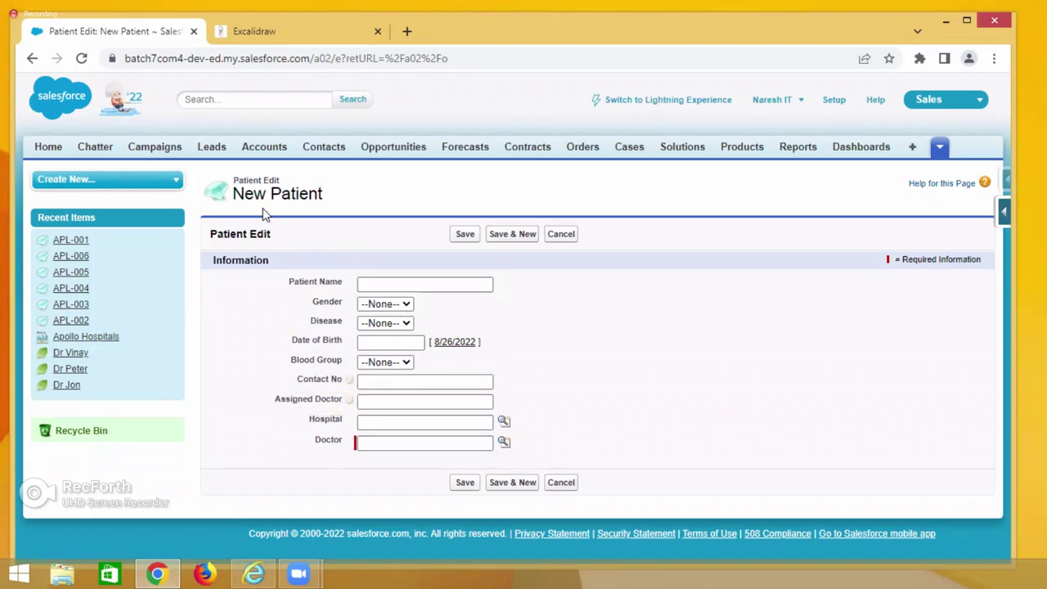
pyautogui.doubleClick(246, 180)
pyautogui.moveTo(313, 423); pyautogui.dragTo(343, 447)
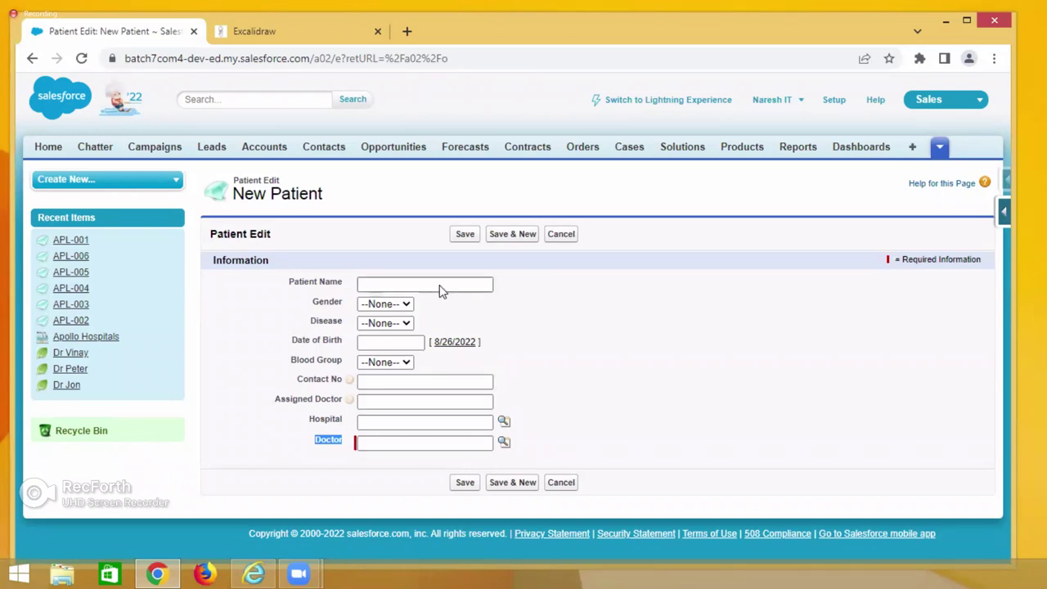
# Open Setup in a new browser tab and bring up the Patient object's Custom Fields & Relationships list
pyautogui.rightClick(840, 106)
pyautogui.click(866, 114)
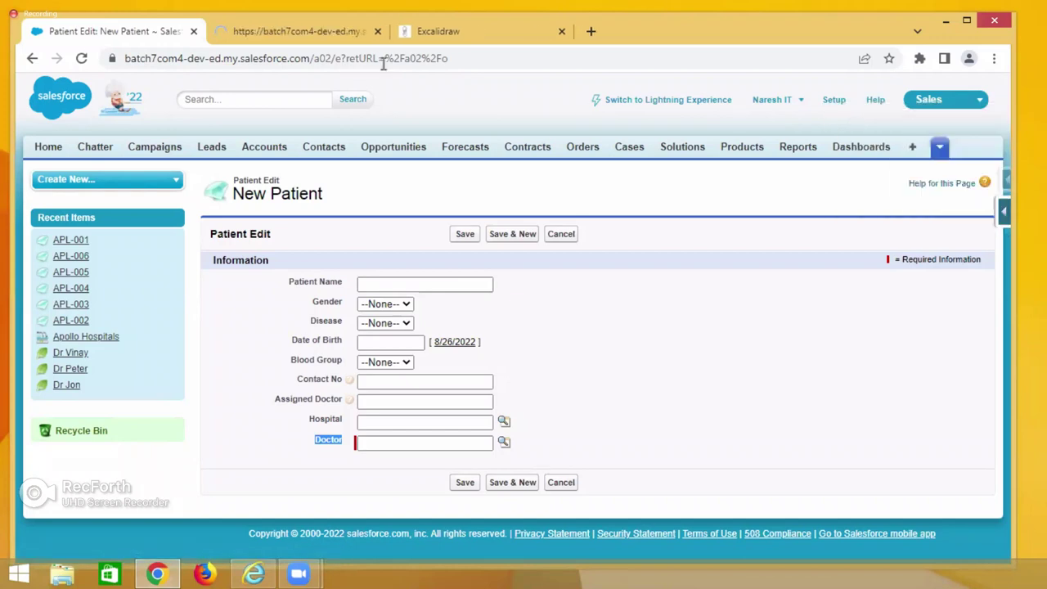
pyautogui.hotkey('ctrl', 'Tab')
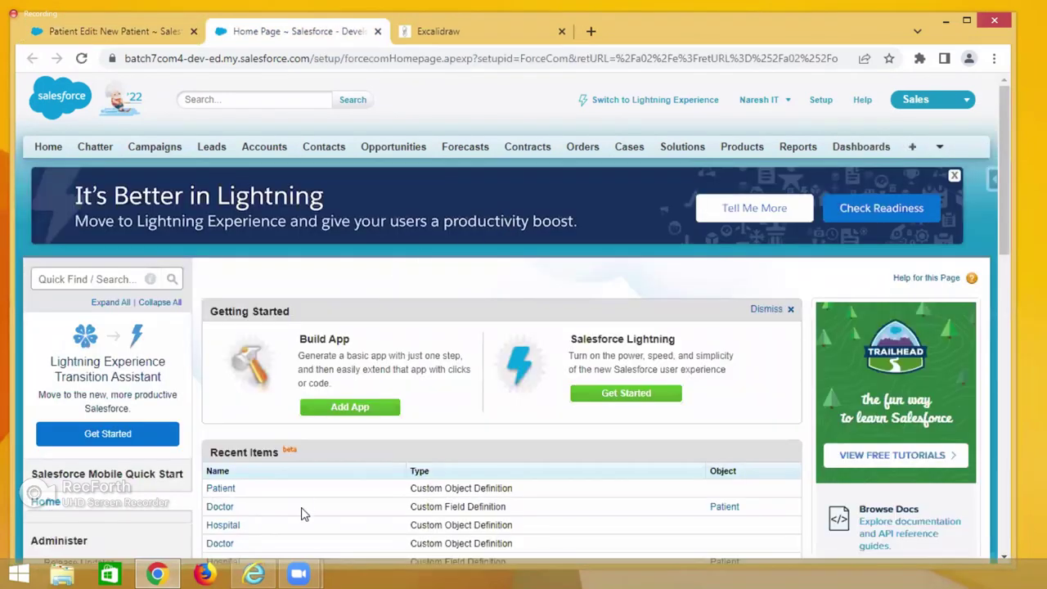
pyautogui.click(214, 488)
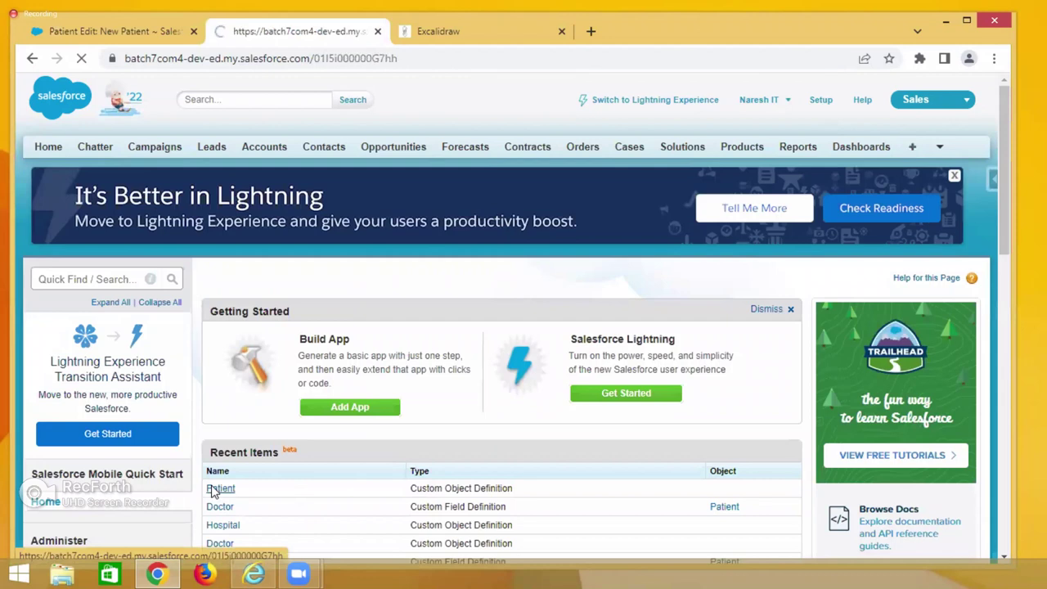
pyautogui.scroll(-5, 491, 406)
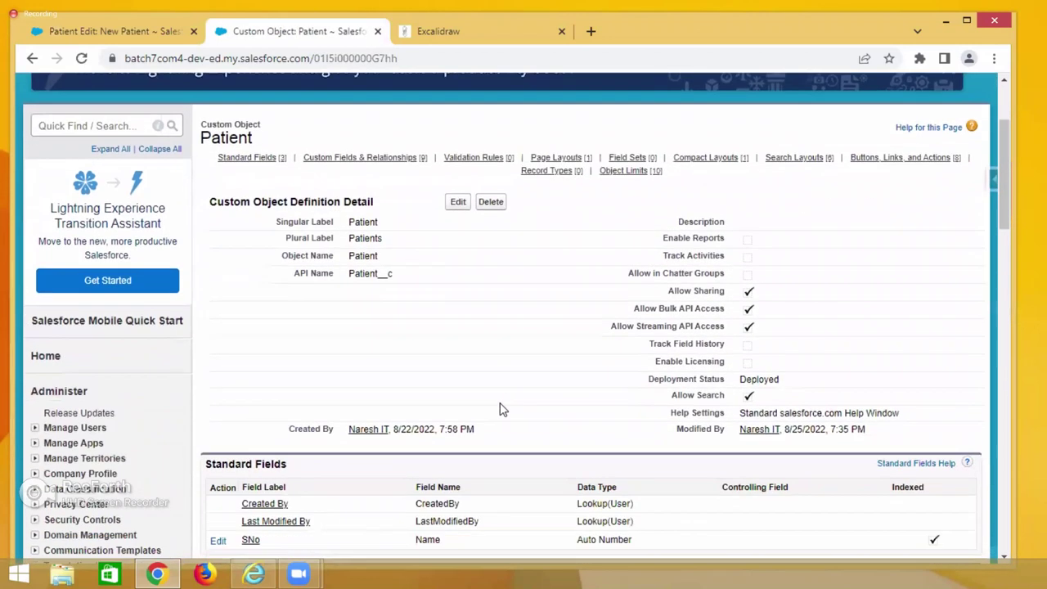
pyautogui.scroll(-1, 462, 288)
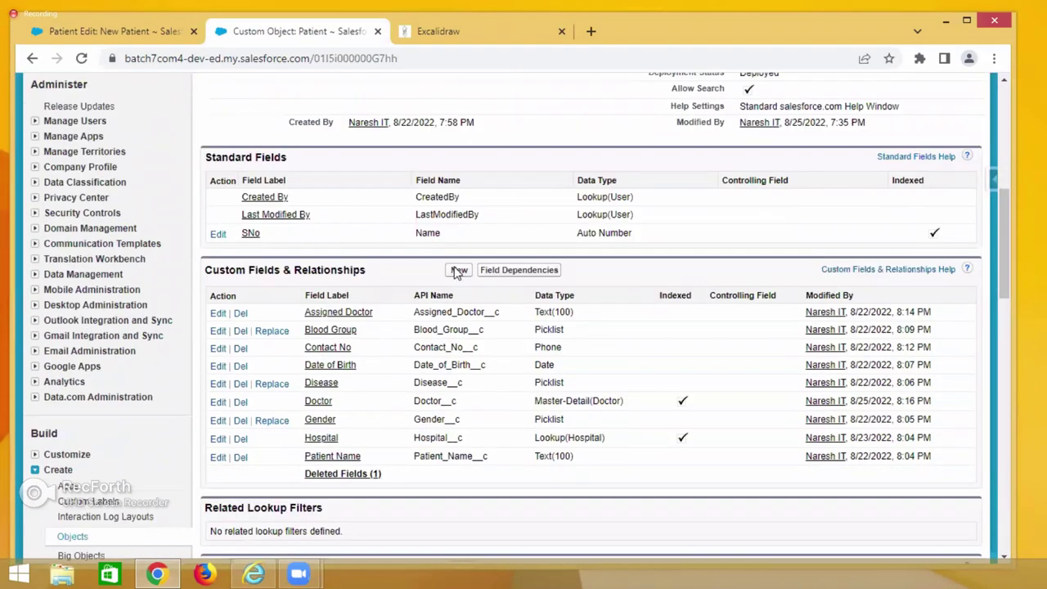
# Switch to Excalidraw and recolor the Master Detail label in the Patient relationship diagram red (c92a2a)
pyautogui.click(459, 33)
pyautogui.scroll(-3, 526, 460)
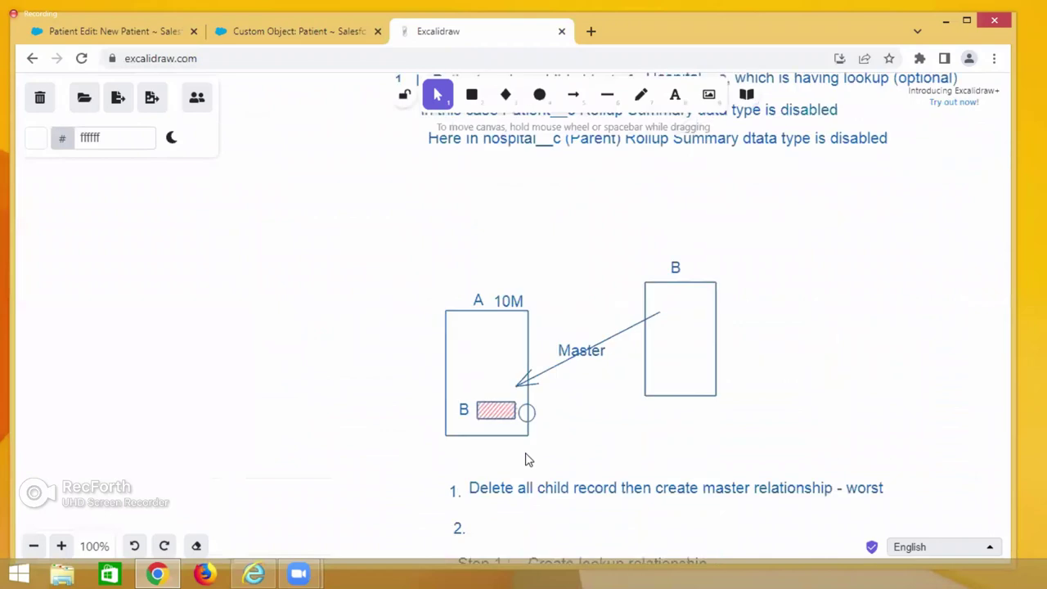
pyautogui.scroll(-20, 526, 459)
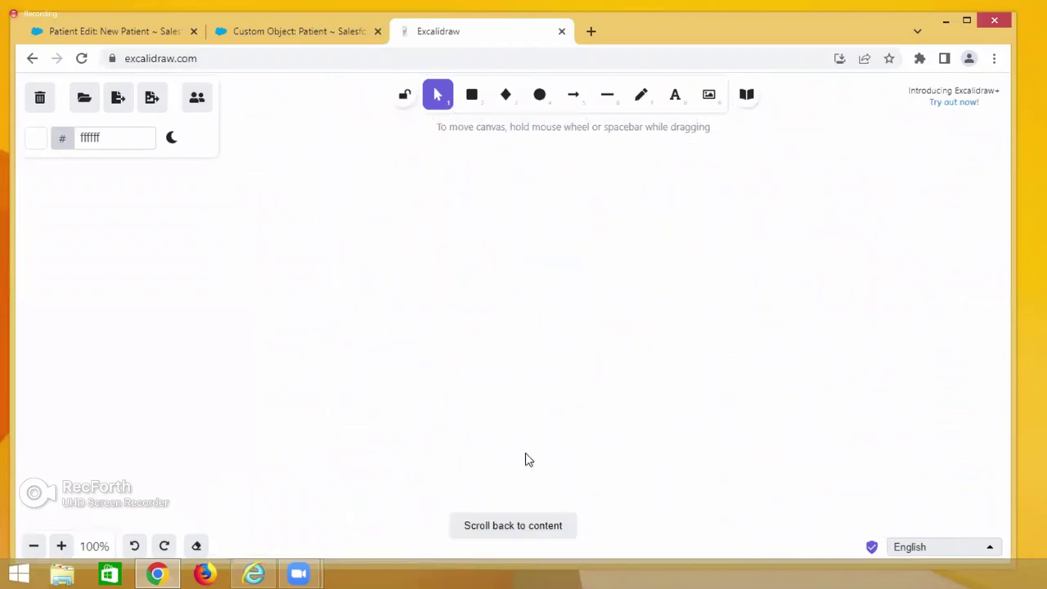
pyautogui.scroll(3, 526, 459)
pyautogui.scroll(15, 526, 459)
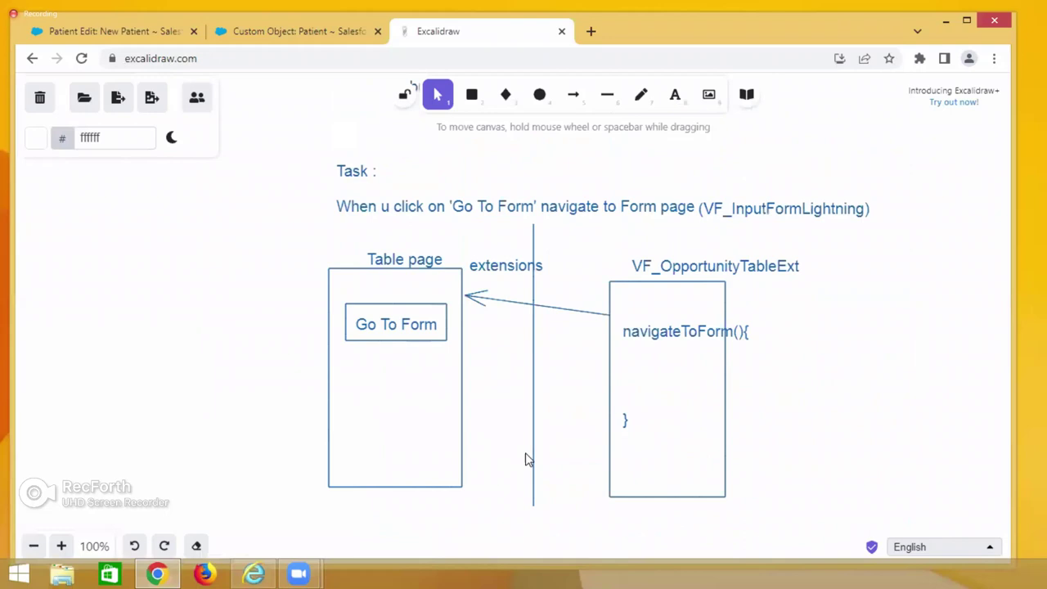
pyautogui.scroll(10, 526, 460)
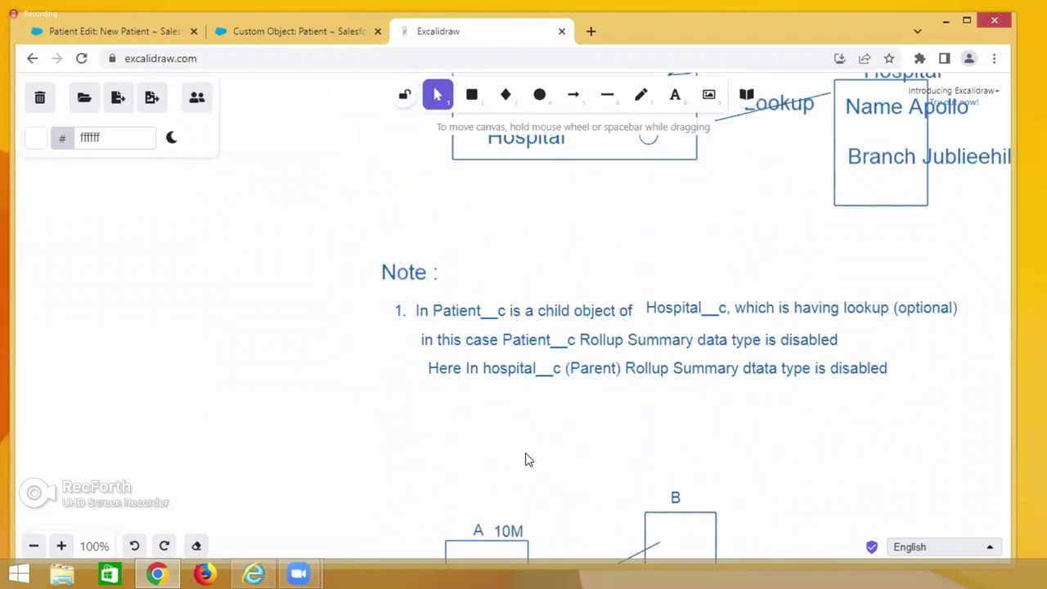
pyautogui.scroll(1, 526, 460)
pyautogui.scroll(-3, 528, 458)
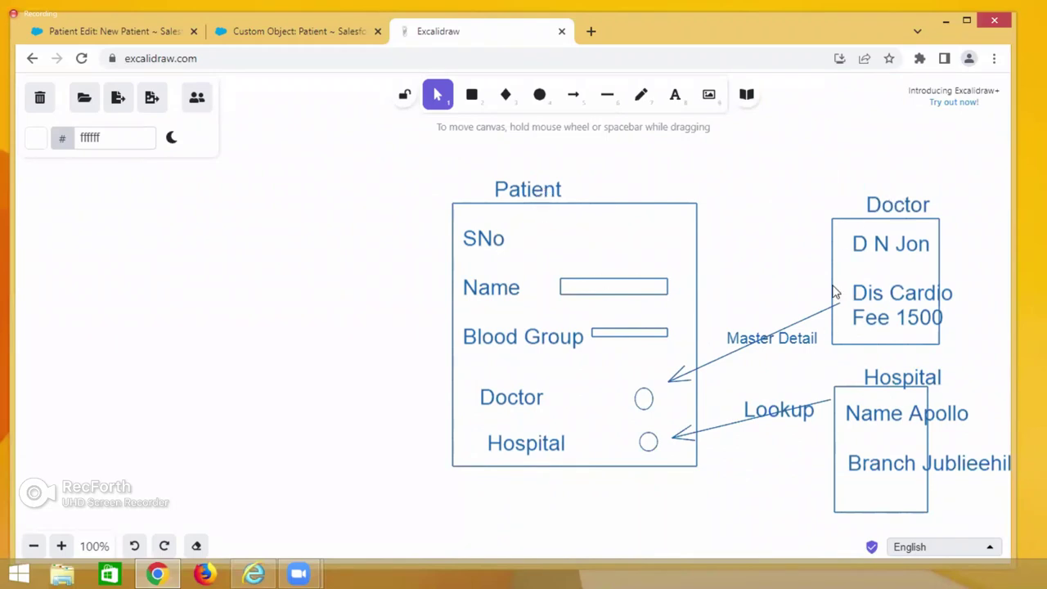
pyautogui.click(785, 342)
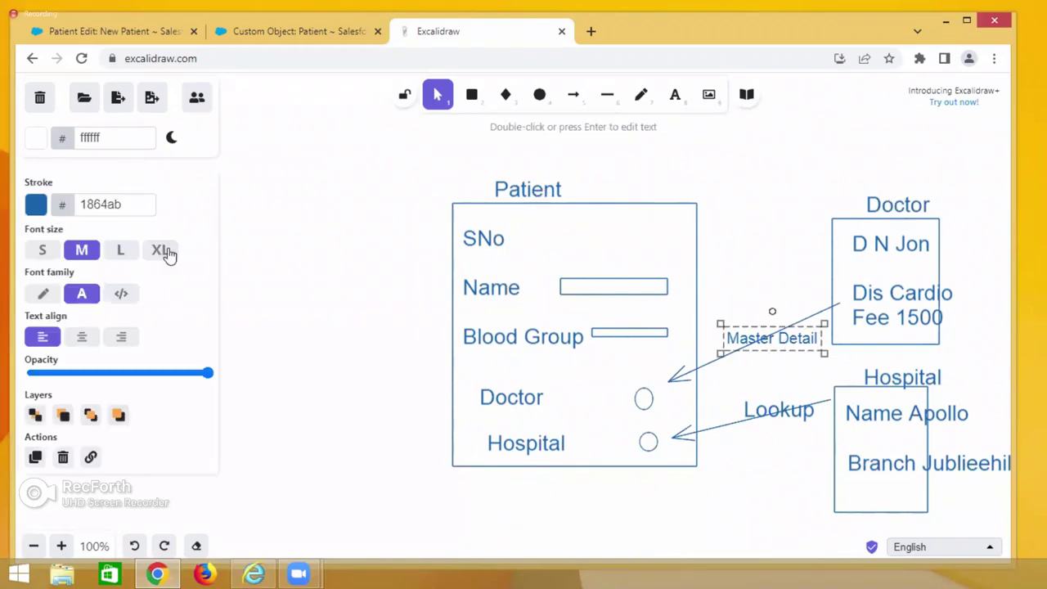
pyautogui.click(36, 207)
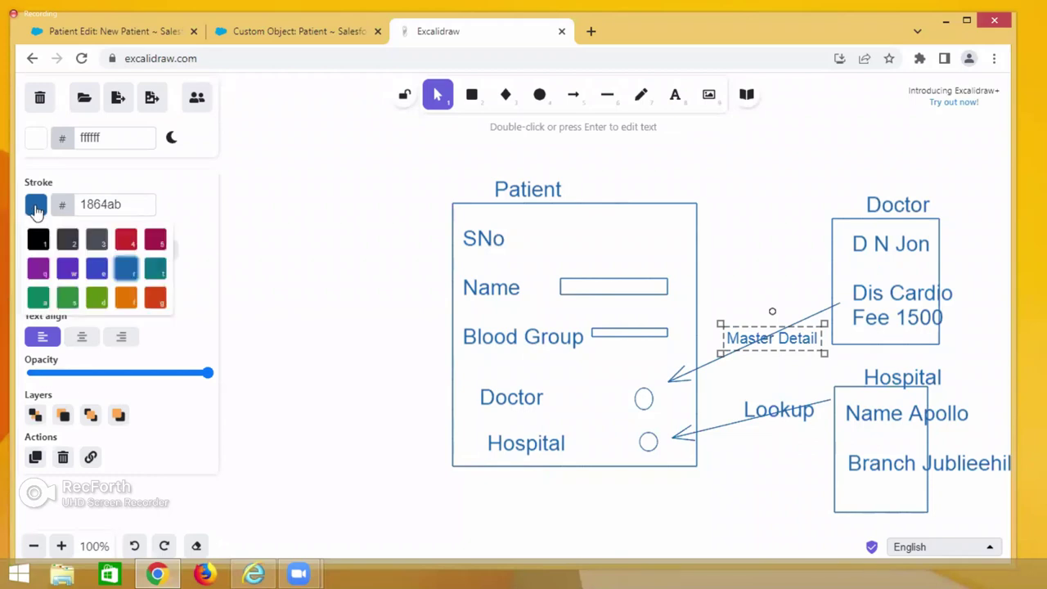
pyautogui.click(126, 239)
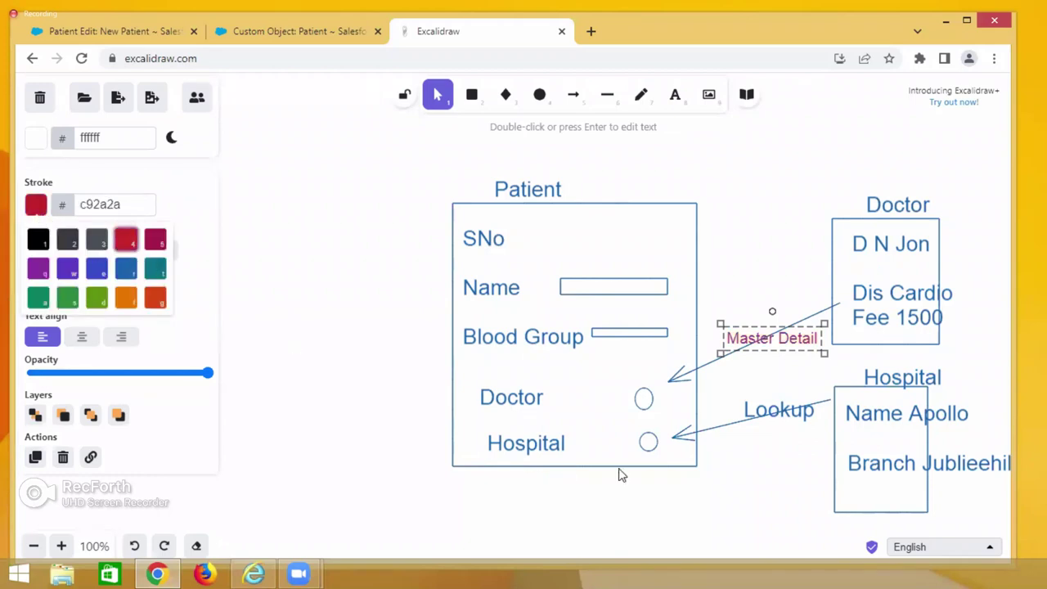
# Recolor the Lookup label between the Hospital and Patient boxes green
pyautogui.click(754, 416)
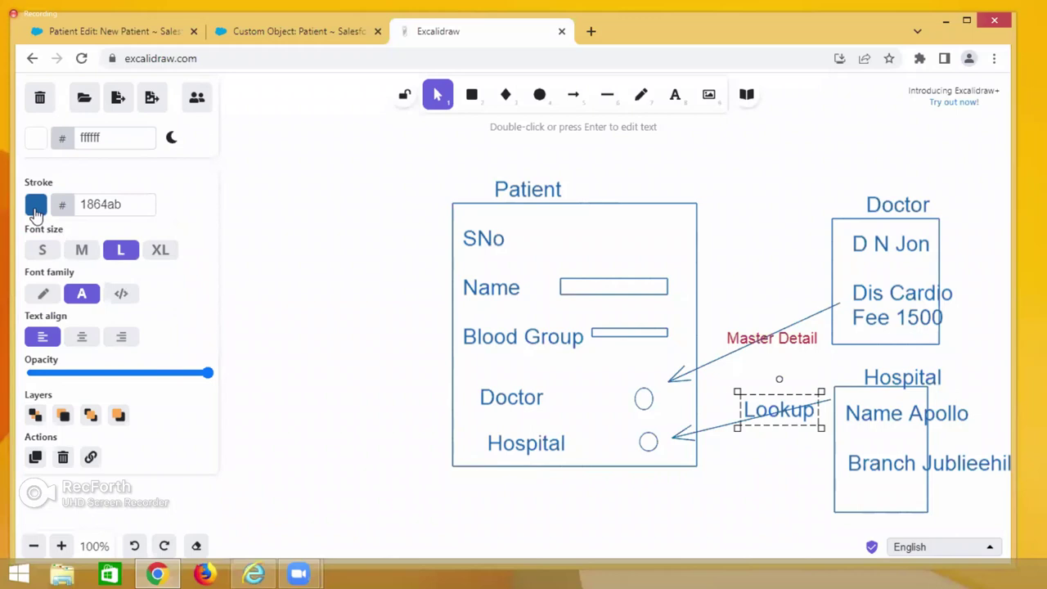
pyautogui.click(35, 204)
pyautogui.click(37, 297)
pyautogui.click(773, 513)
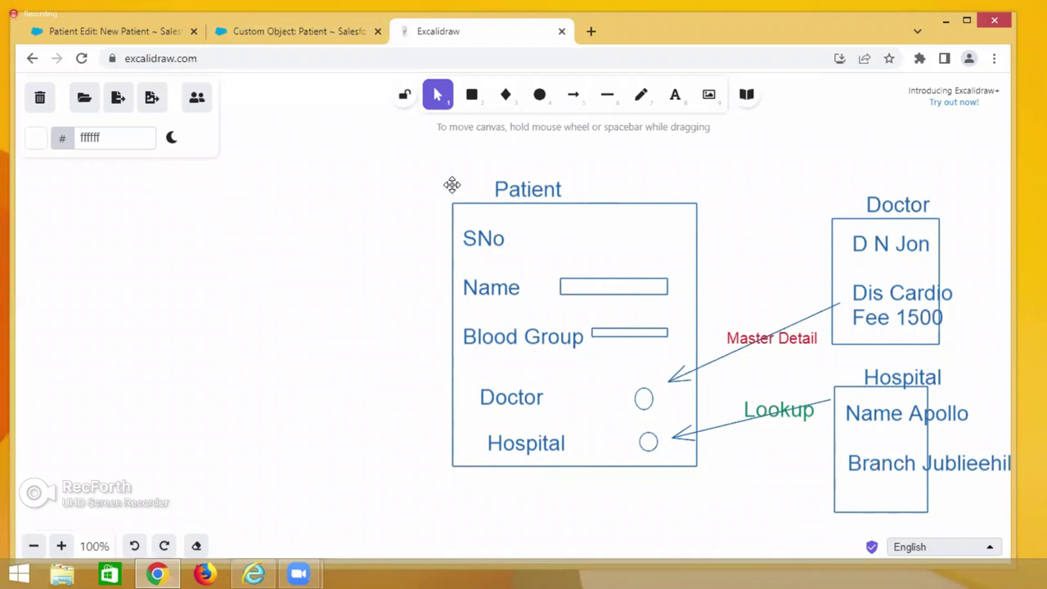
# Switch to the Salesforce Patient object definition and start creating a new custom field
pyautogui.click(288, 33)
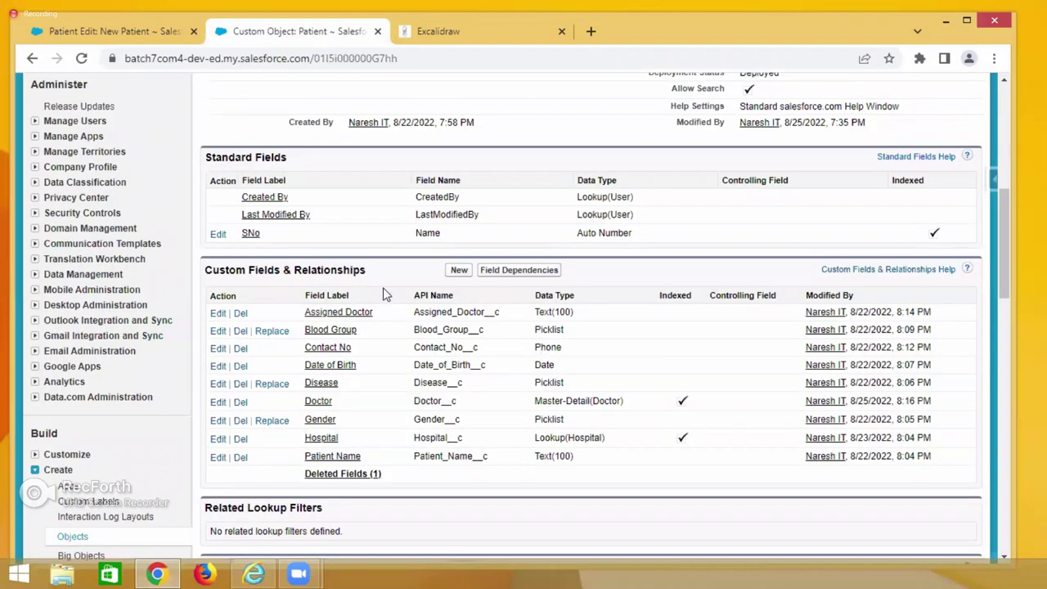
pyautogui.scroll(4, 385, 294)
pyautogui.scroll(-5, 403, 357)
pyautogui.click(457, 271)
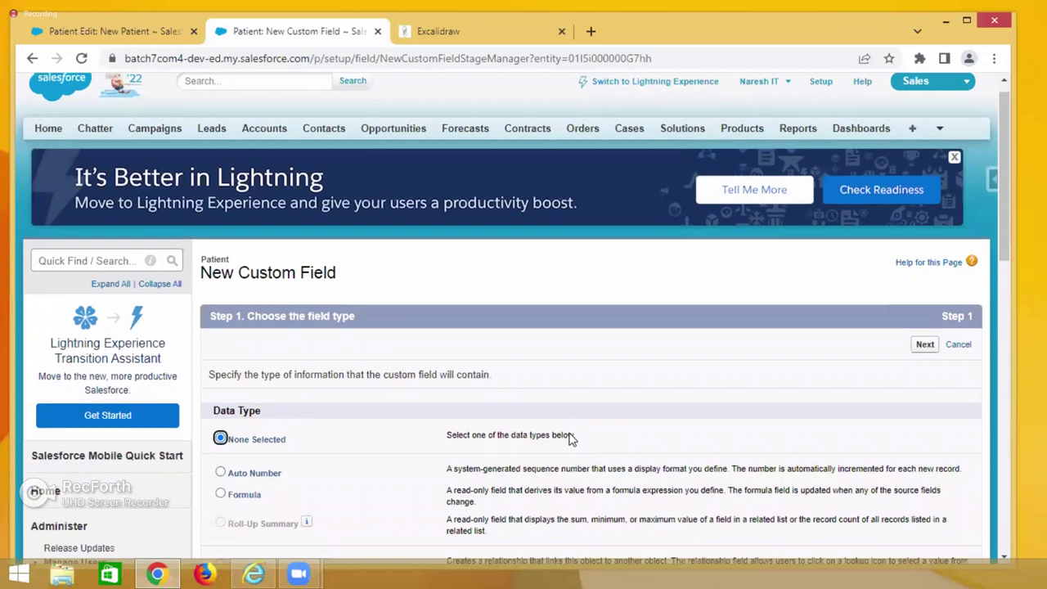
# Examine the availability of the Roll-Up Summary data type for Patient against the Excalidraw relationship diagram
pyautogui.scroll(-3, 266, 319)
pyautogui.scroll(-1, 266, 319)
pyautogui.moveTo(232, 315); pyautogui.dragTo(294, 327)
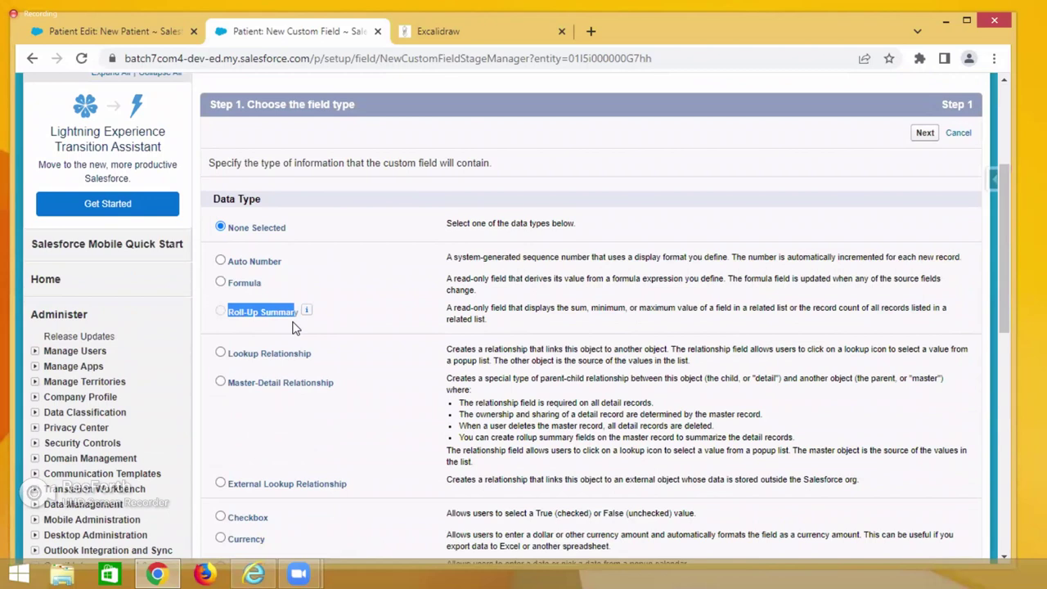
pyautogui.click(438, 31)
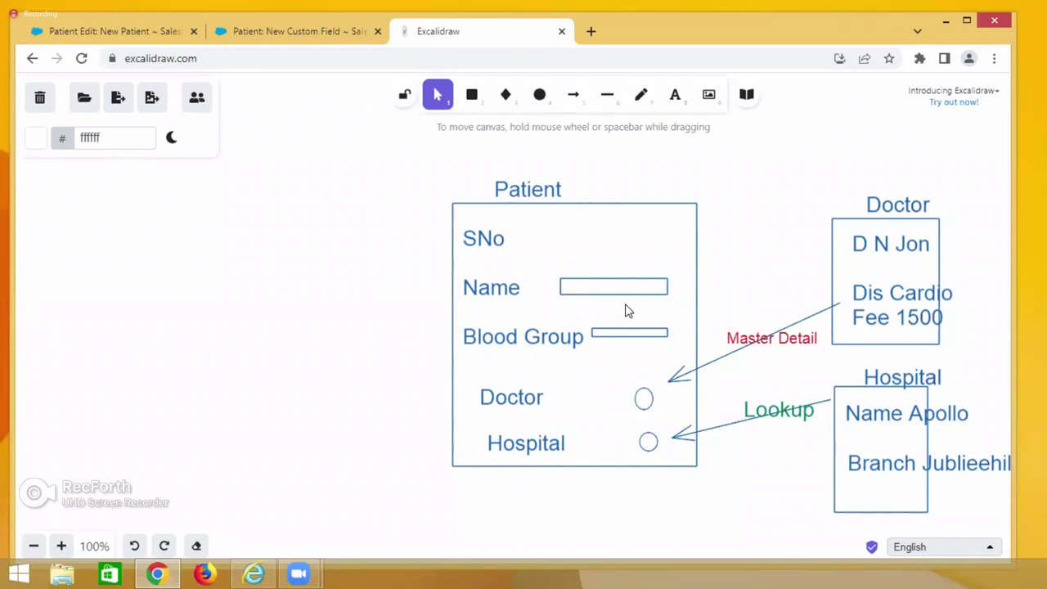
pyautogui.click(318, 36)
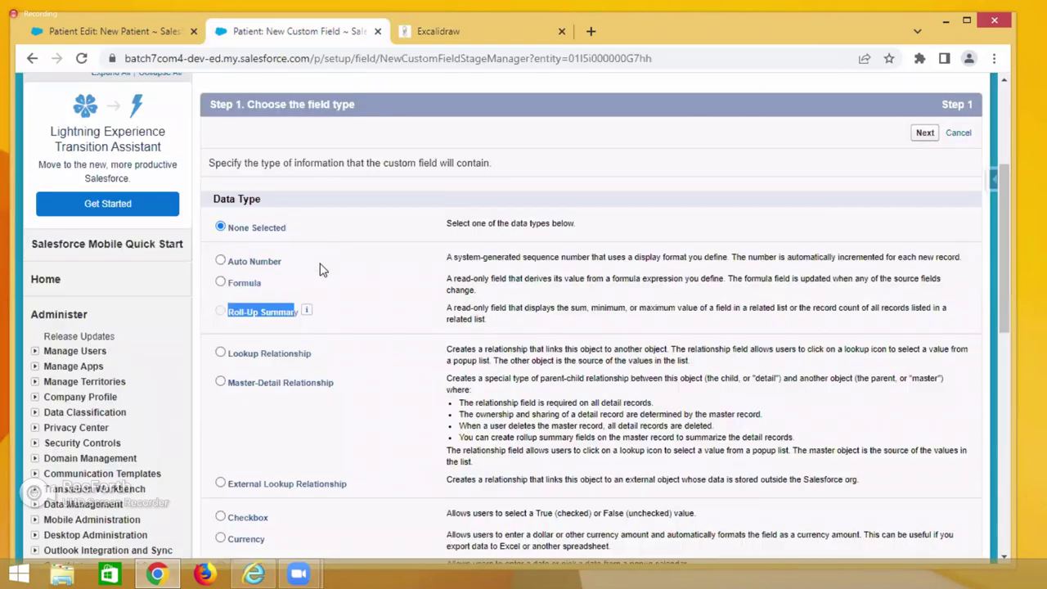
pyautogui.click(238, 327)
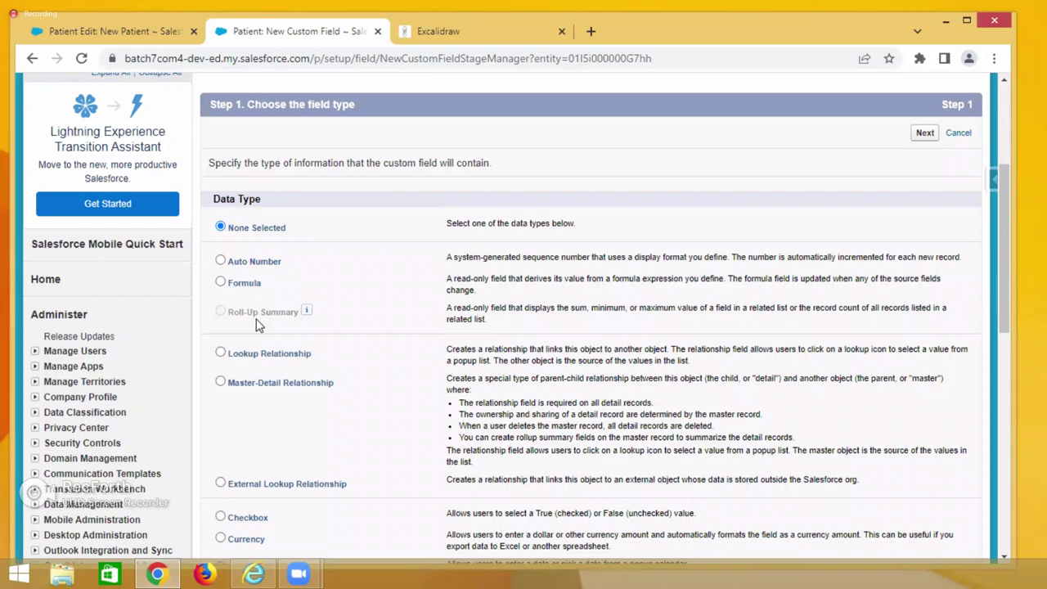
# Switch to Excalidraw and select the Patient box in the relationship diagram
pyautogui.click(438, 31)
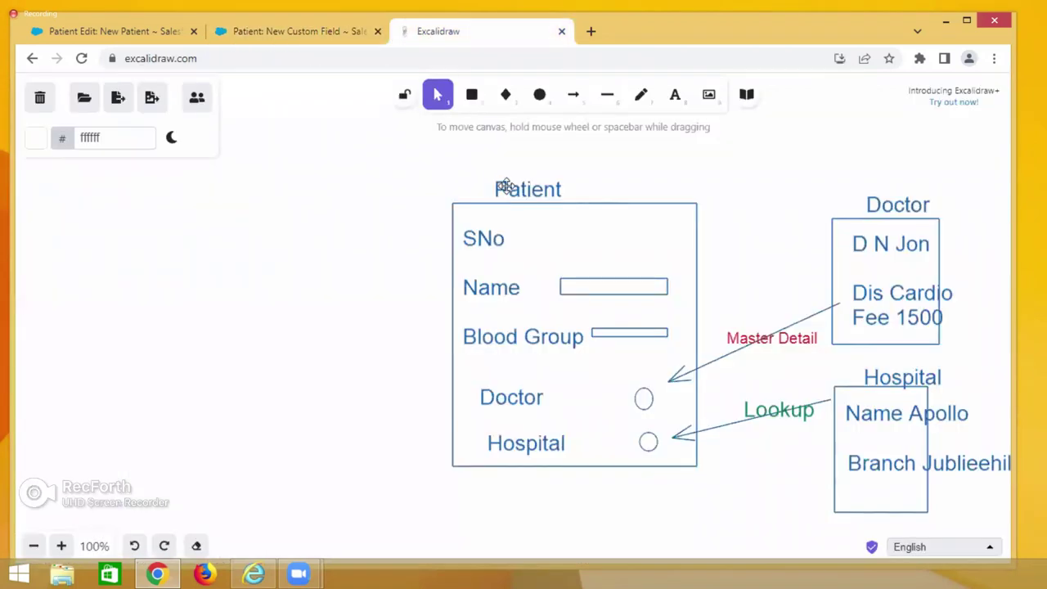
pyautogui.click(517, 203)
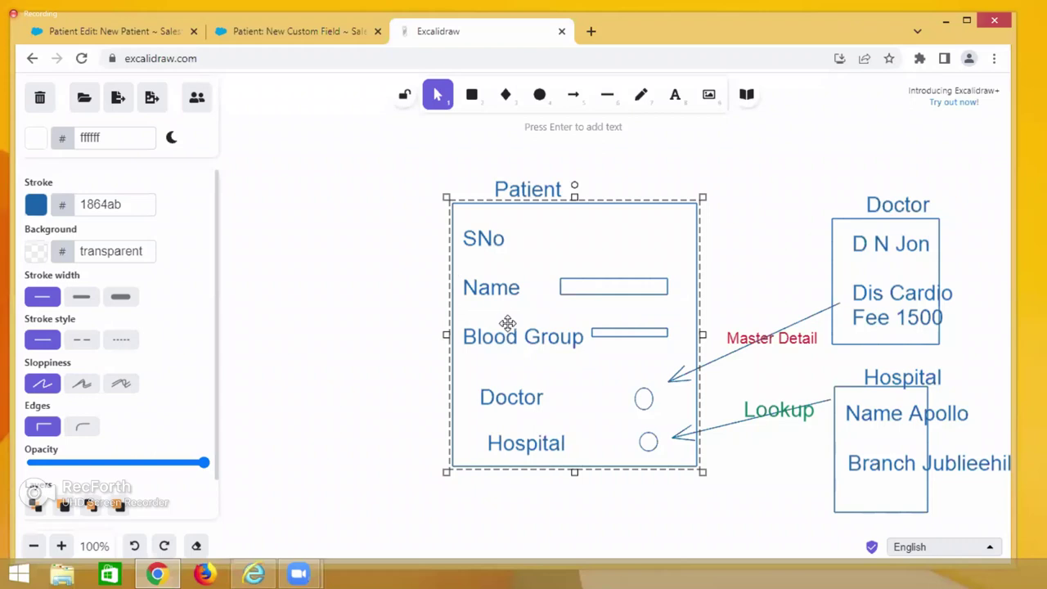
# Extend the Patient box downward and place the label "Rollup Summary - disabld" above the Patient title
pyautogui.moveTo(575, 472); pyautogui.dragTo(576, 515)
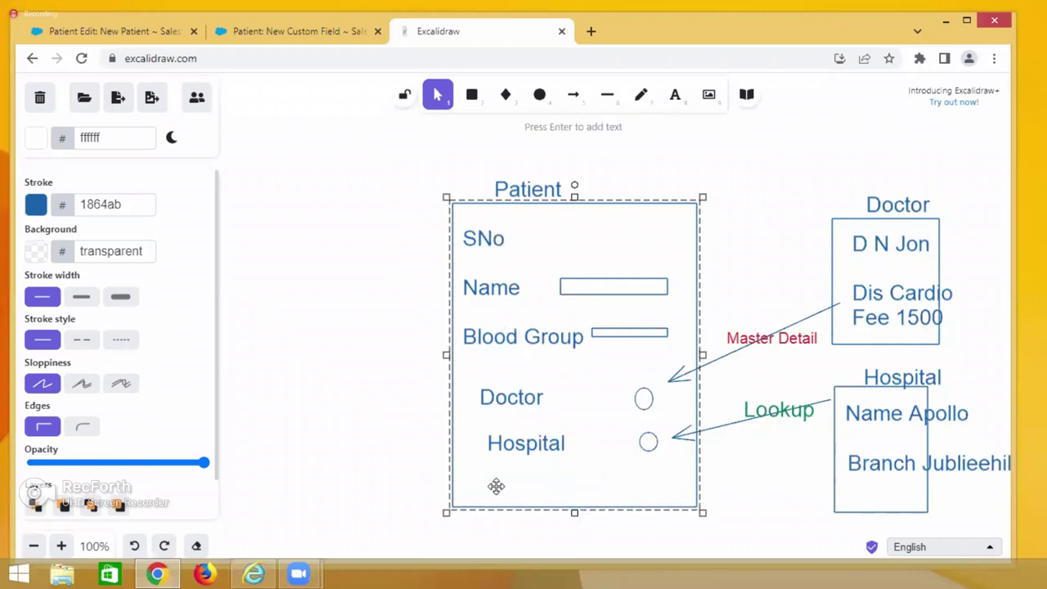
pyautogui.click(573, 194)
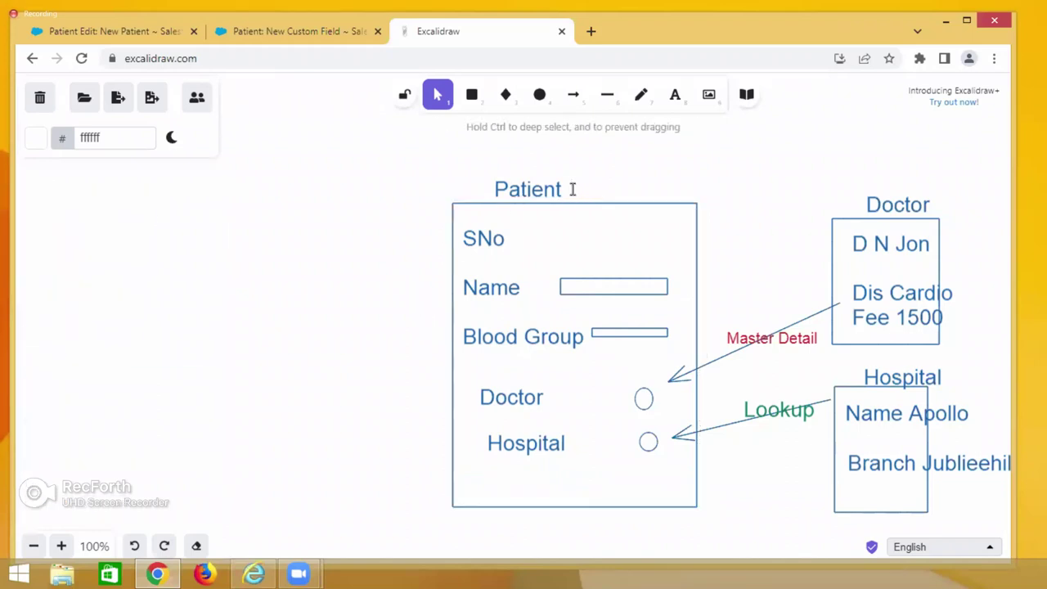
pyautogui.doubleClick(572, 189)
pyautogui.write('Roo')
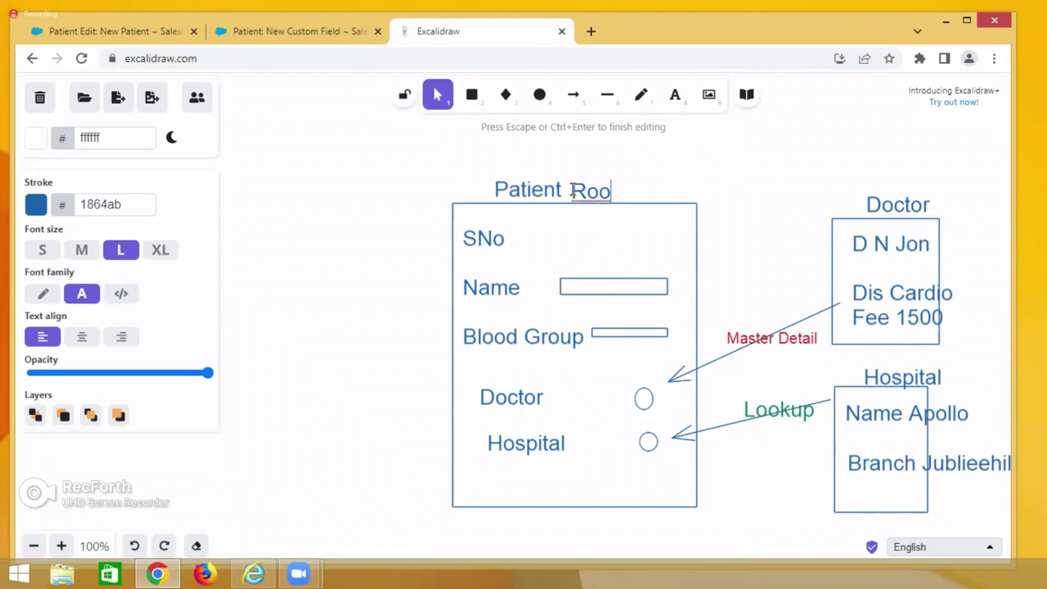
pyautogui.press('BackSpace')
pyautogui.write('llup Summary')
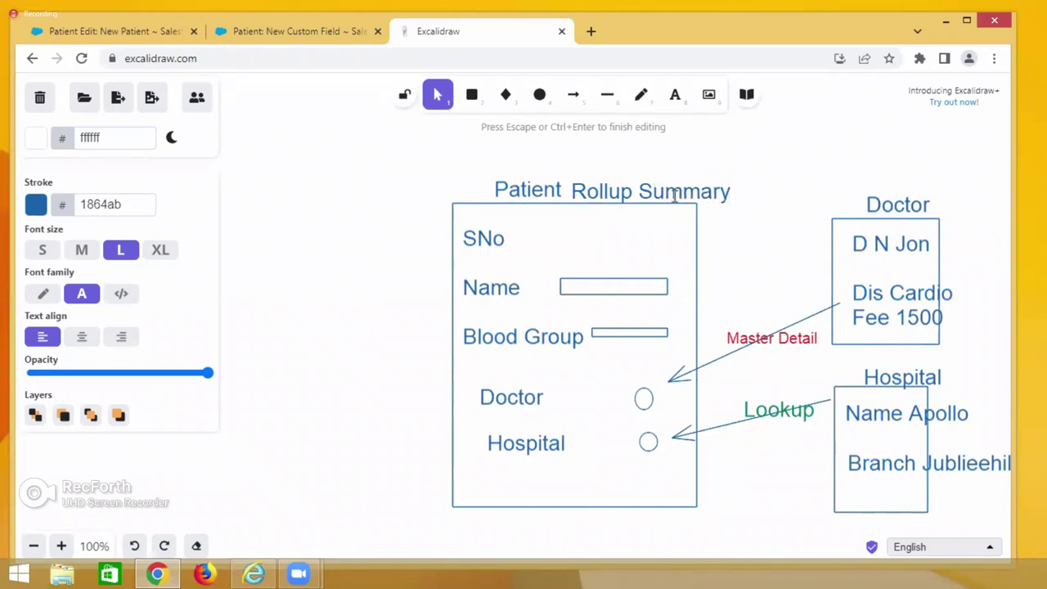
pyautogui.write(' - disabld')
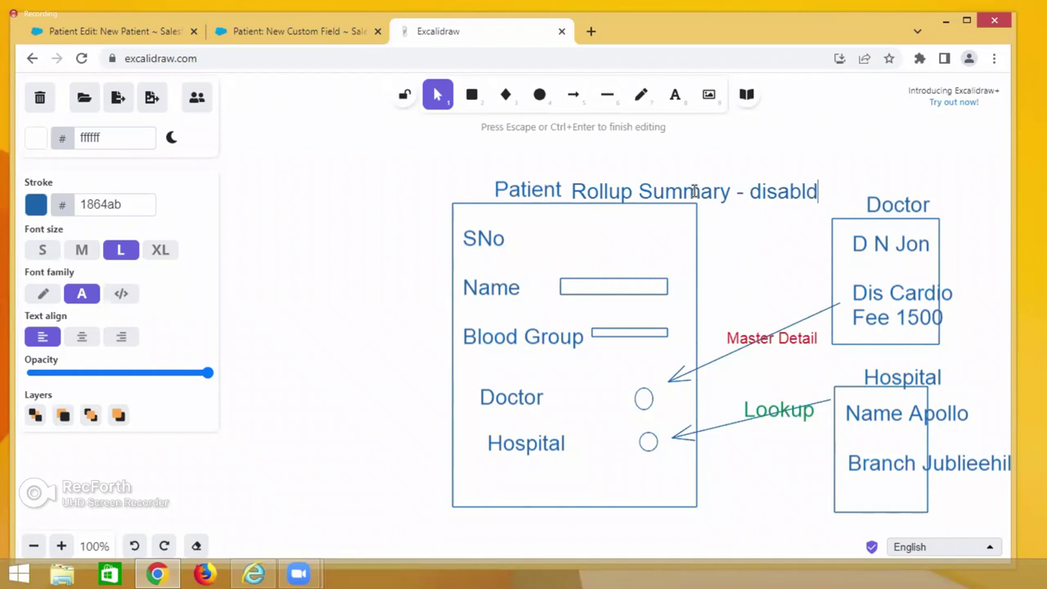
pyautogui.click(573, 195)
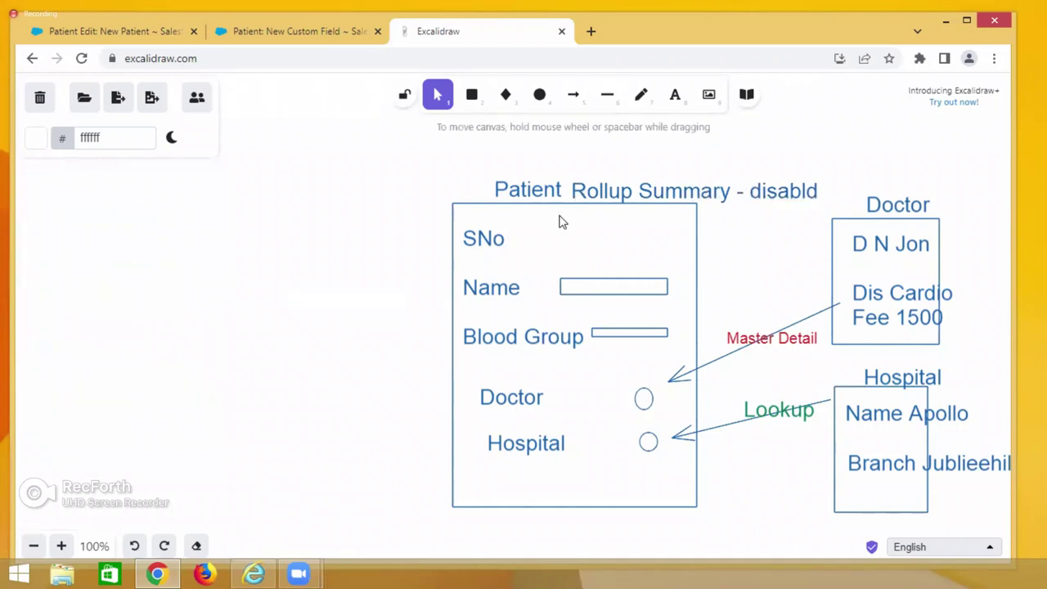
pyautogui.moveTo(597, 187); pyautogui.dragTo(505, 166)
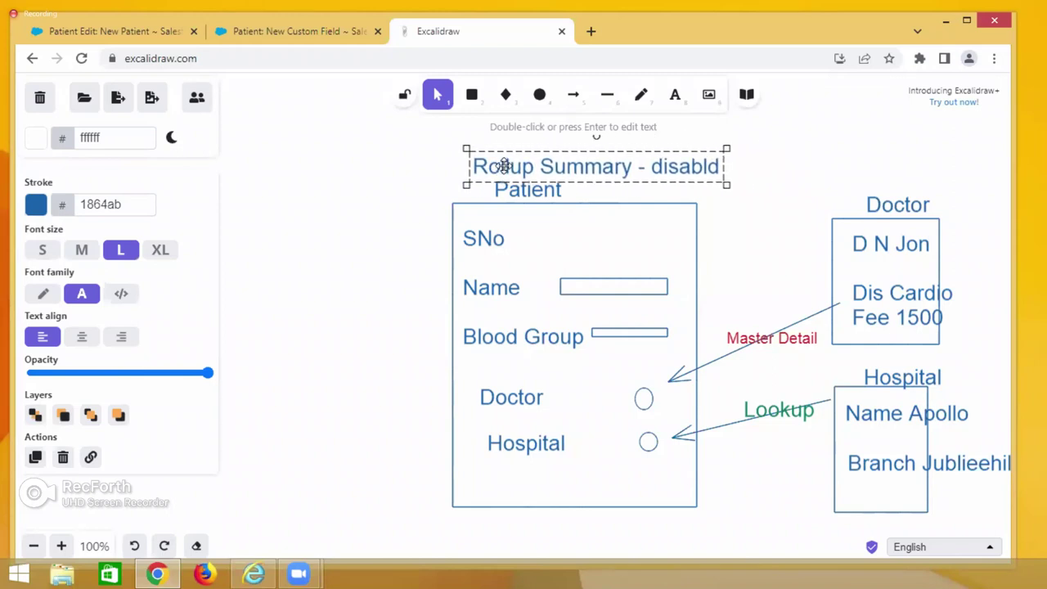
pyautogui.click(338, 260)
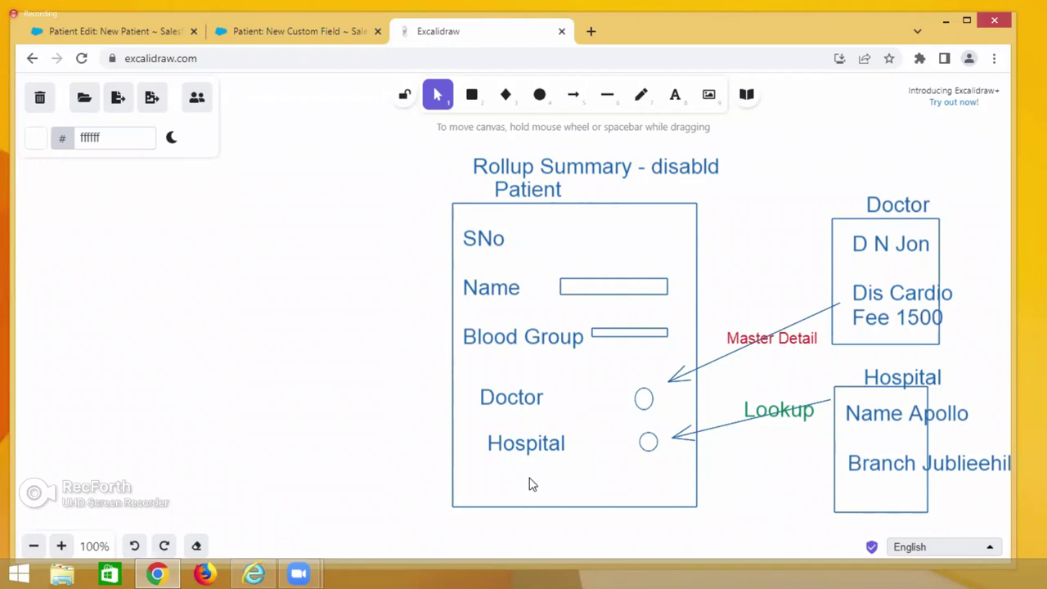
pyautogui.click(646, 171)
pyautogui.doubleClick(646, 174)
pyautogui.scroll(-3, 698, 358)
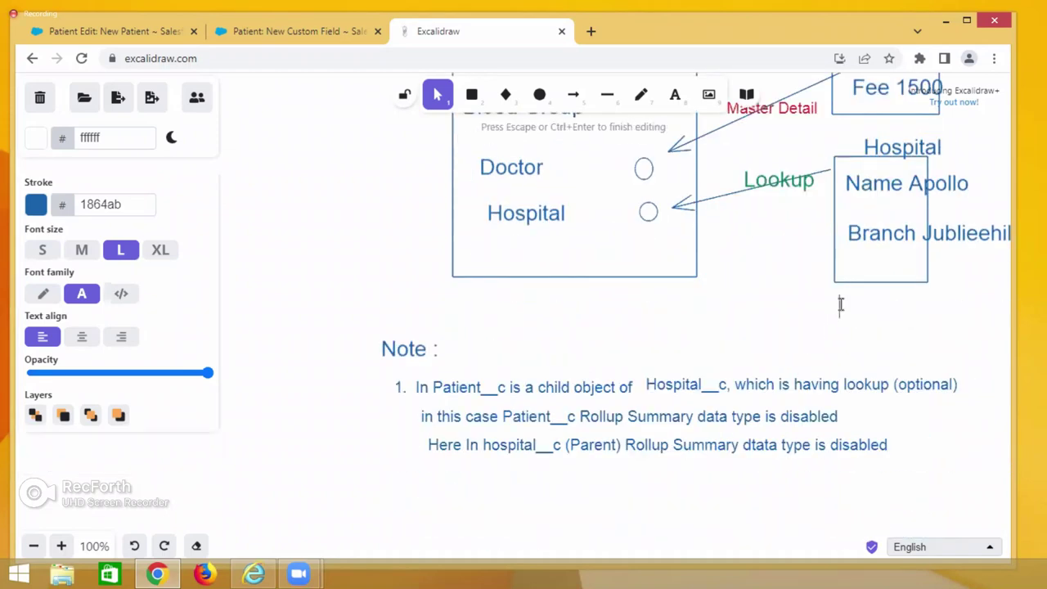
pyautogui.hotkey('ctrl', 'v')
pyautogui.click(900, 327)
pyautogui.moveTo(902, 305); pyautogui.dragTo(810, 306)
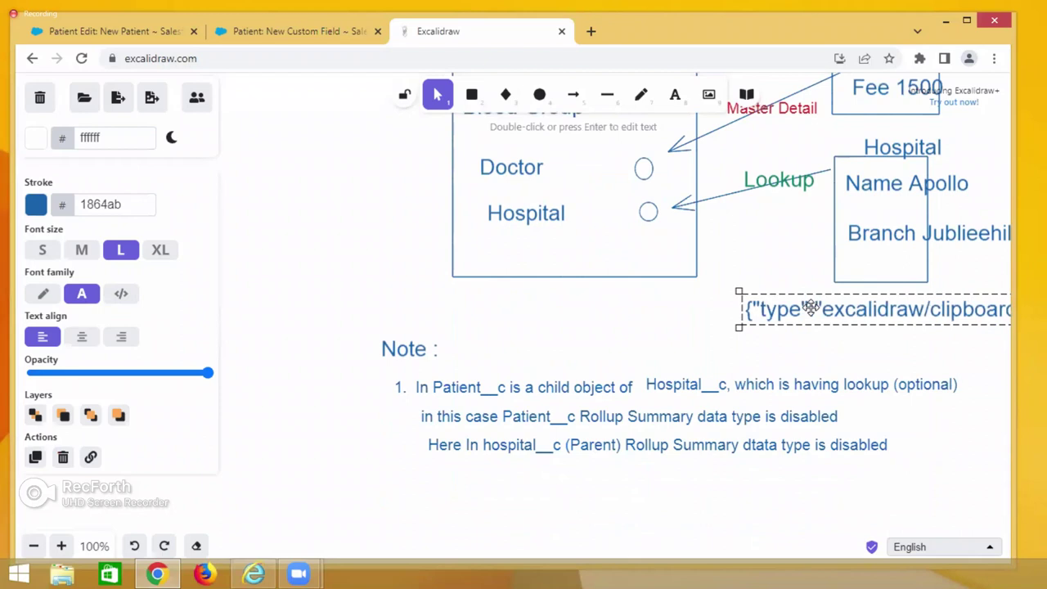
pyautogui.hotkey('ctrl', 'z')
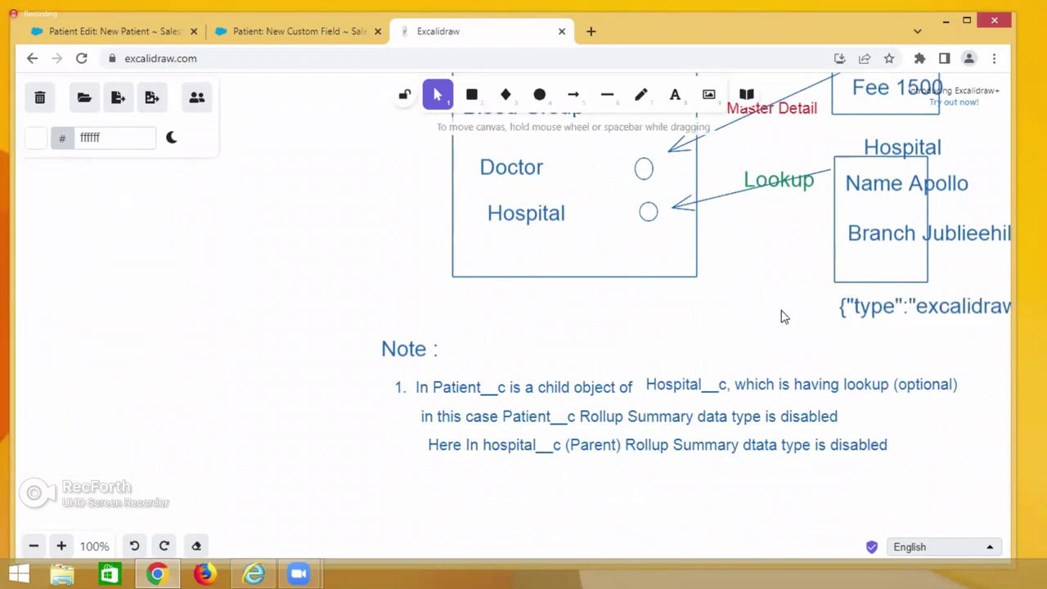
pyautogui.press('Delete')
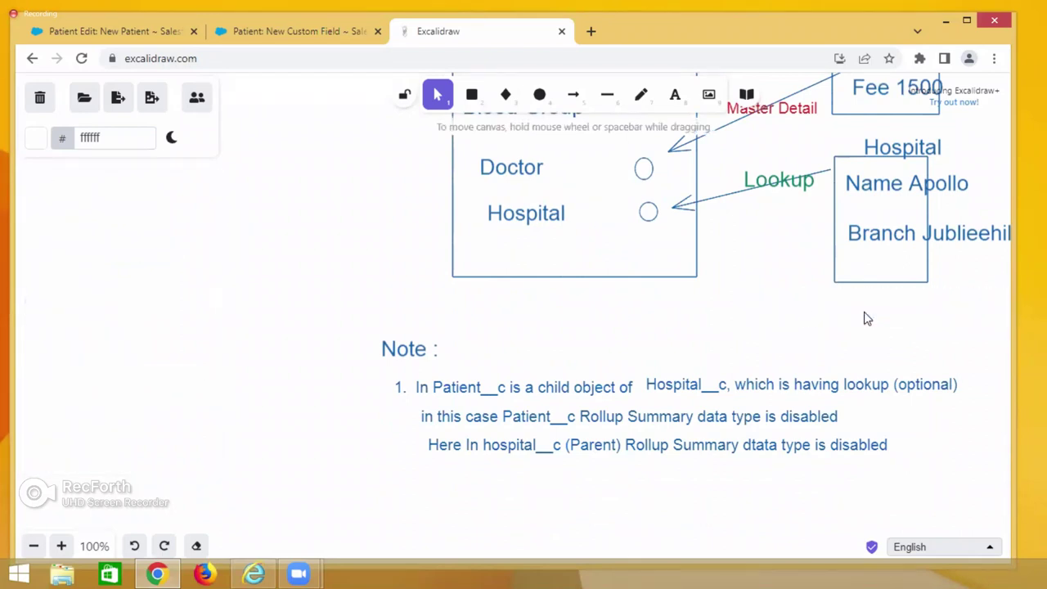
# Add the label "Rollup Summary - Disabled" just below the Hospital box in the relationship diagram
pyautogui.doubleClick(805, 309)
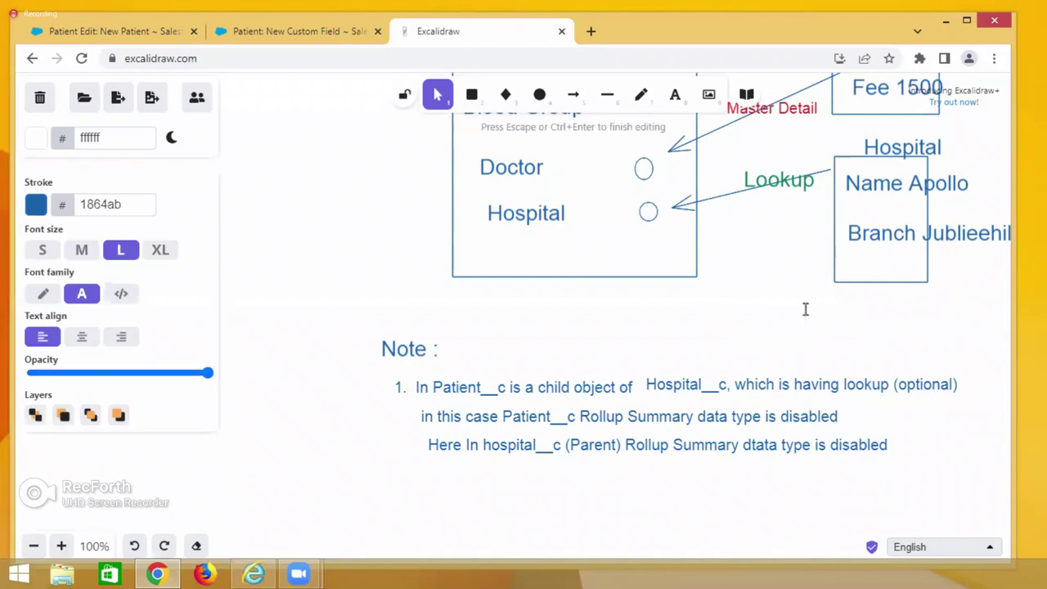
pyautogui.write('Rollup Su')
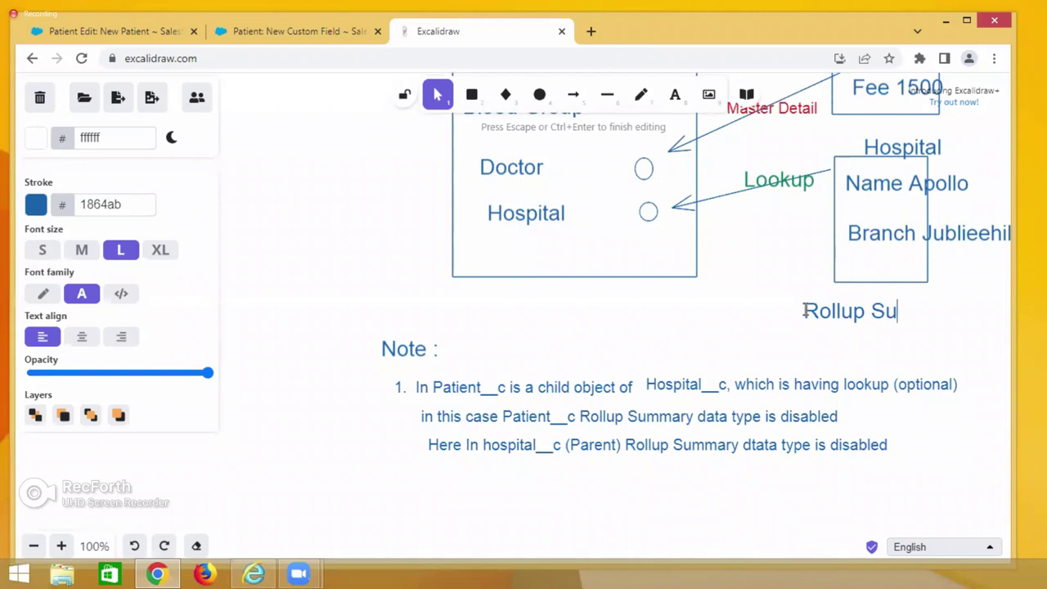
pyautogui.write('mmary - Disabled')
pyautogui.click(914, 332)
pyautogui.moveTo(904, 319); pyautogui.dragTo(816, 328)
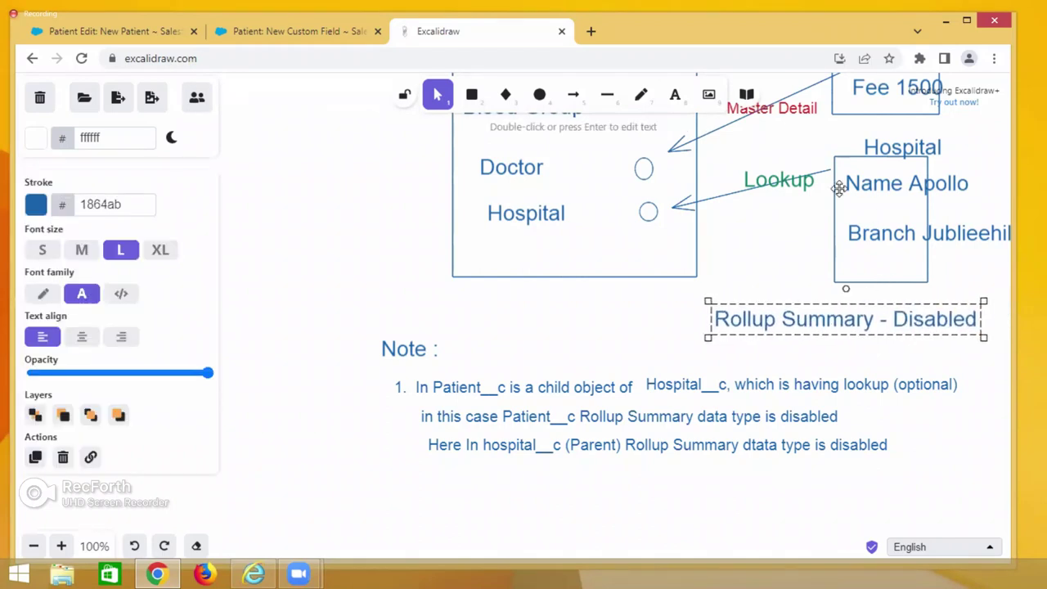
pyautogui.click(773, 280)
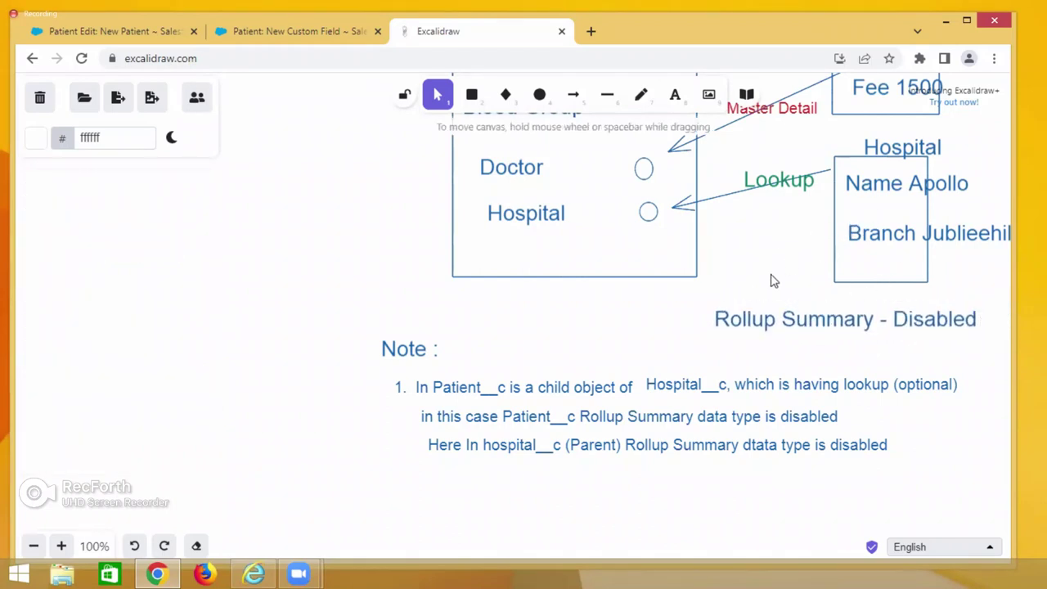
# Switch to Salesforce, open the Doctor object's field definitions and start creating a new custom field
pyautogui.scroll(2, 411, 283)
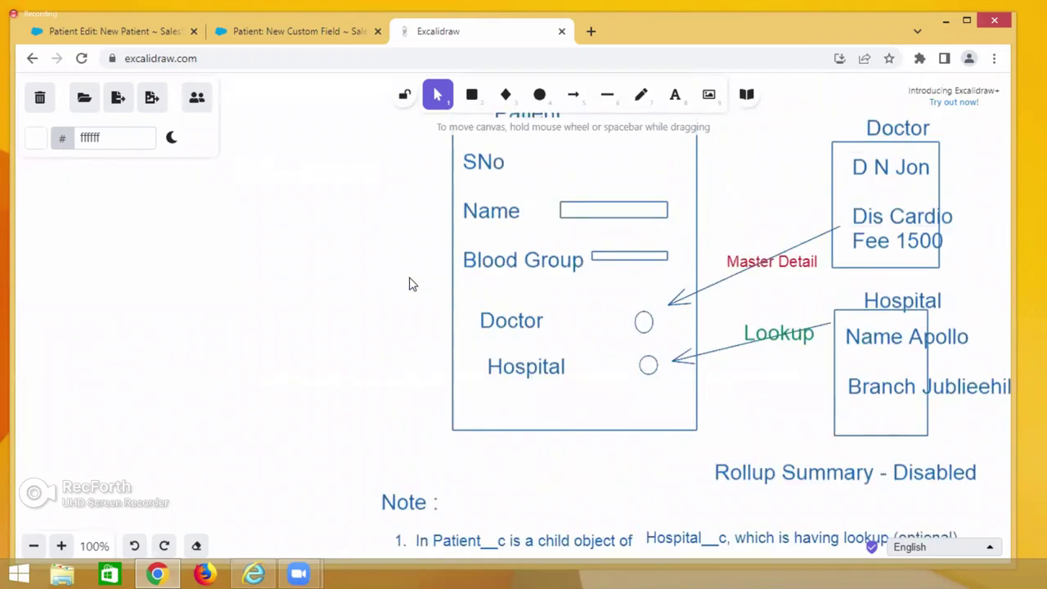
pyautogui.scroll(1, 411, 283)
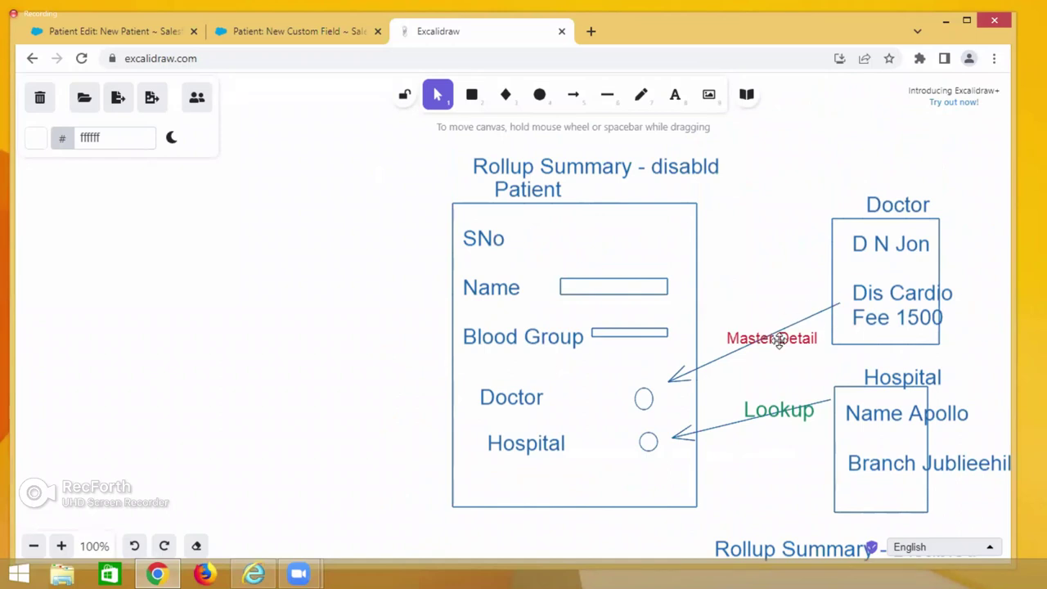
pyautogui.click(260, 37)
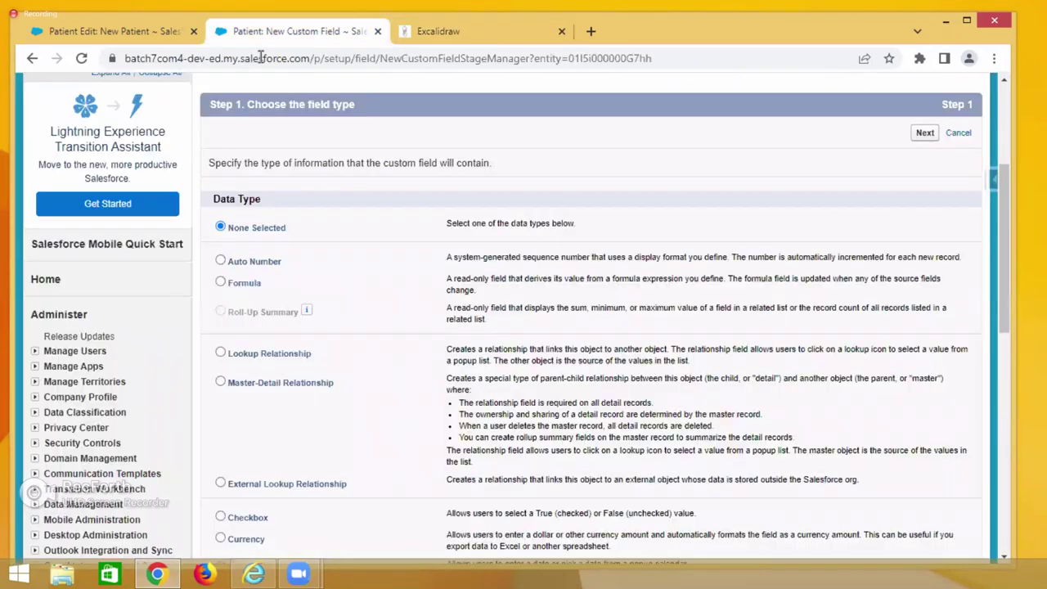
pyautogui.click(124, 32)
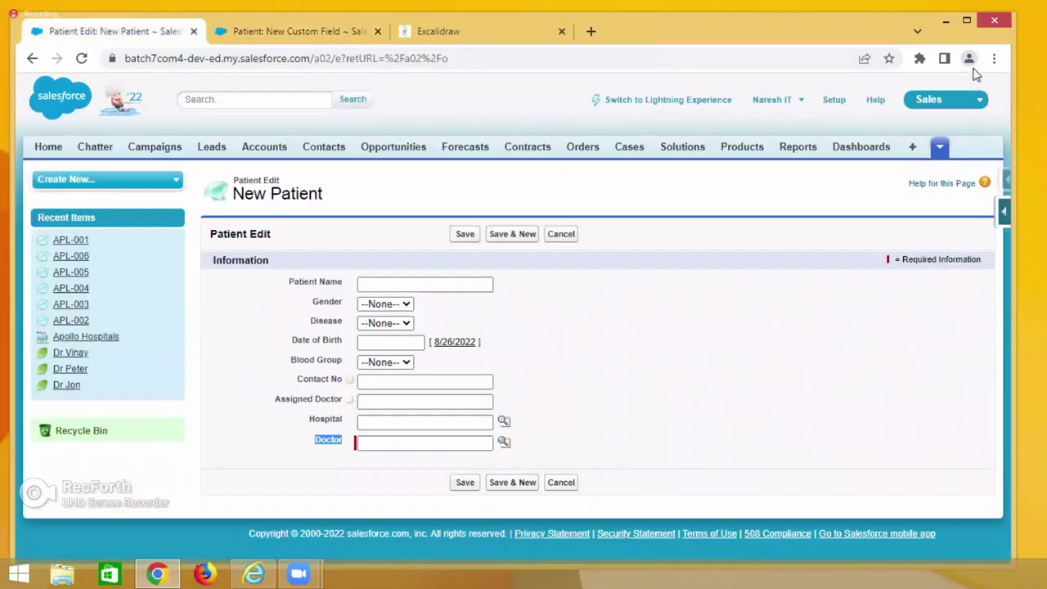
pyautogui.click(939, 146)
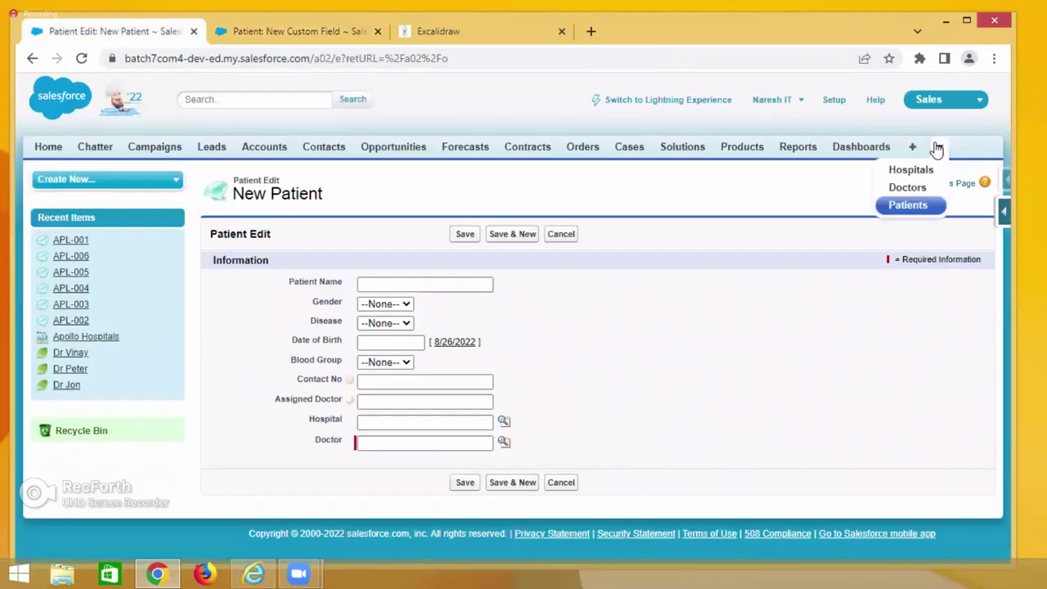
pyautogui.click(910, 188)
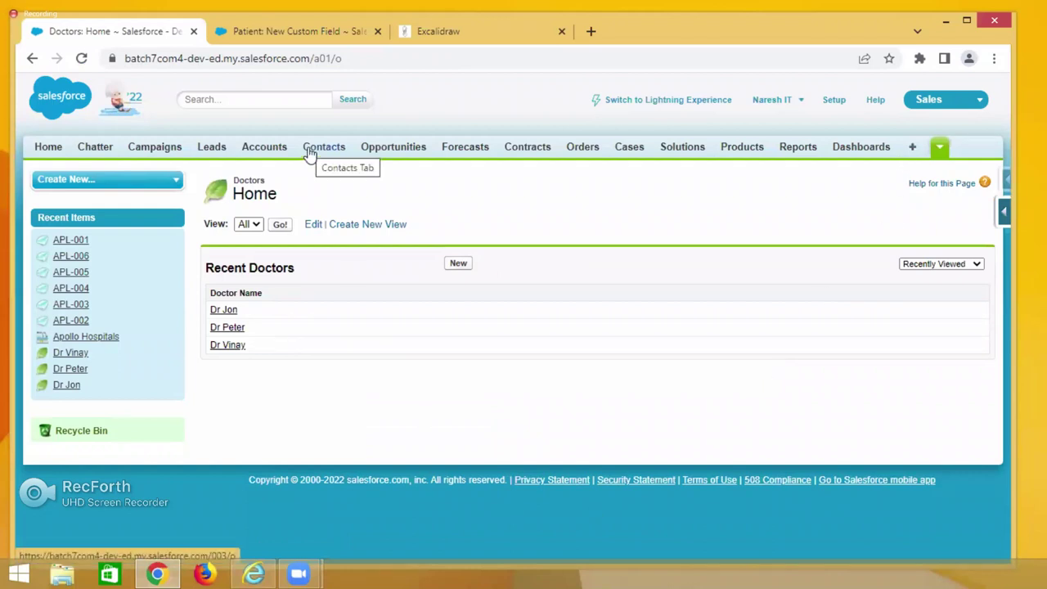
pyautogui.click(1004, 212)
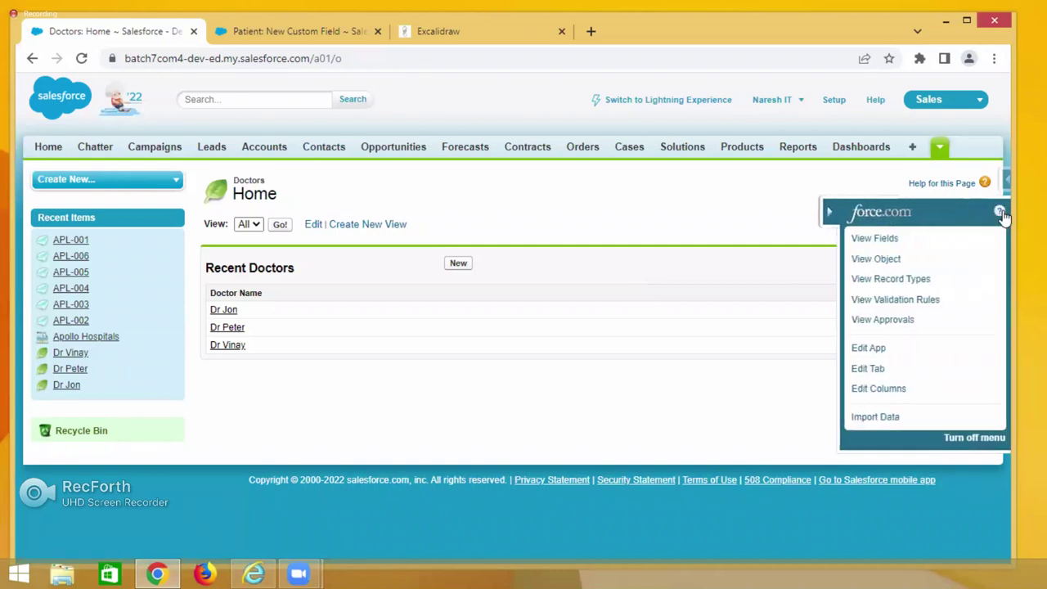
pyautogui.click(879, 239)
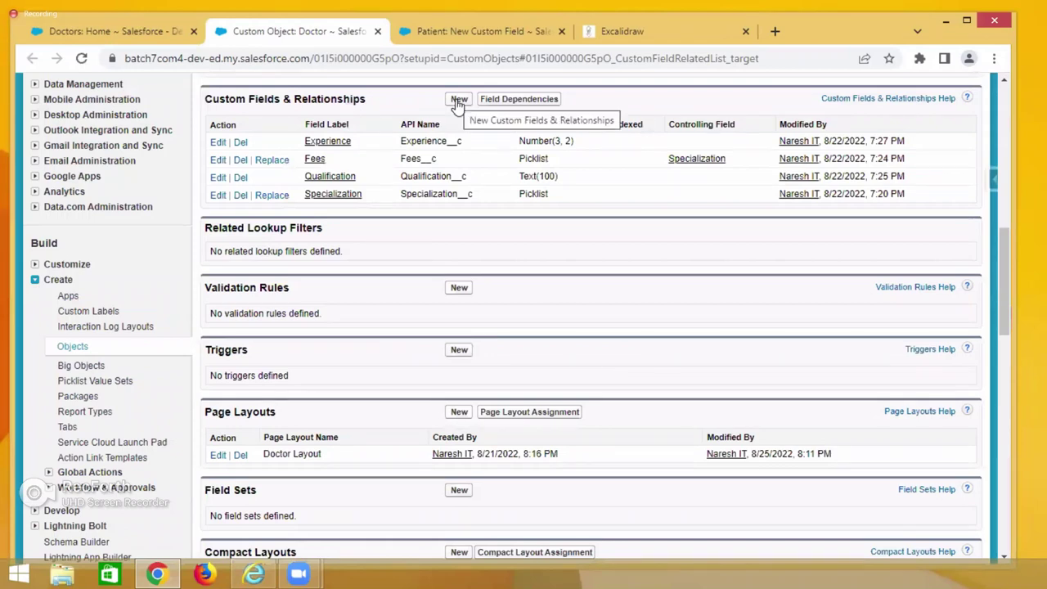
pyautogui.click(458, 99)
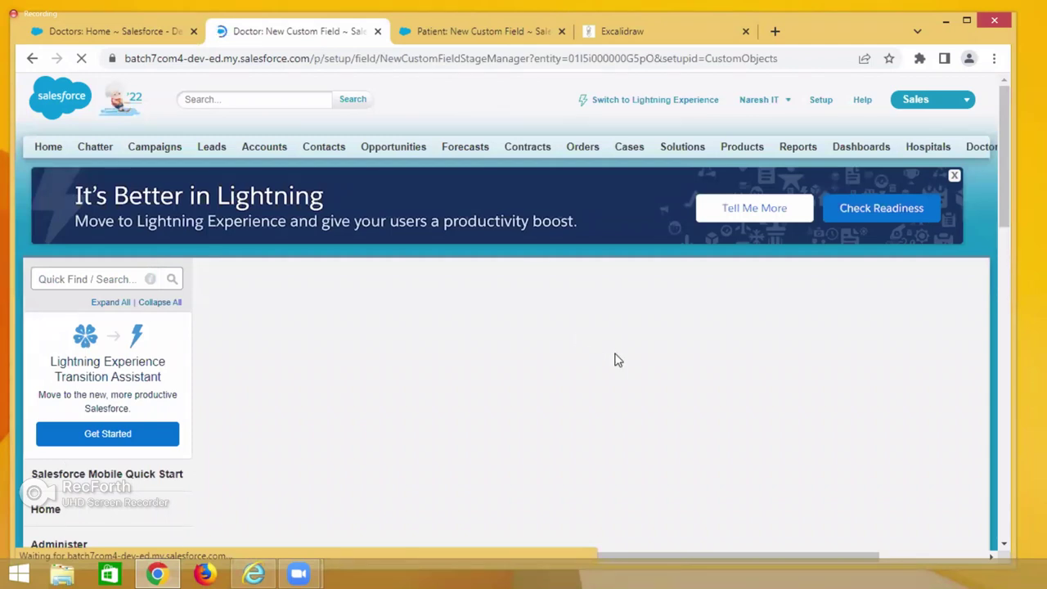
# Examine the availability of the Roll-Up Summary data type for the Doctor object
pyautogui.scroll(-2, 618, 360)
pyautogui.moveTo(227, 391); pyautogui.dragTo(321, 401)
pyautogui.click(323, 400)
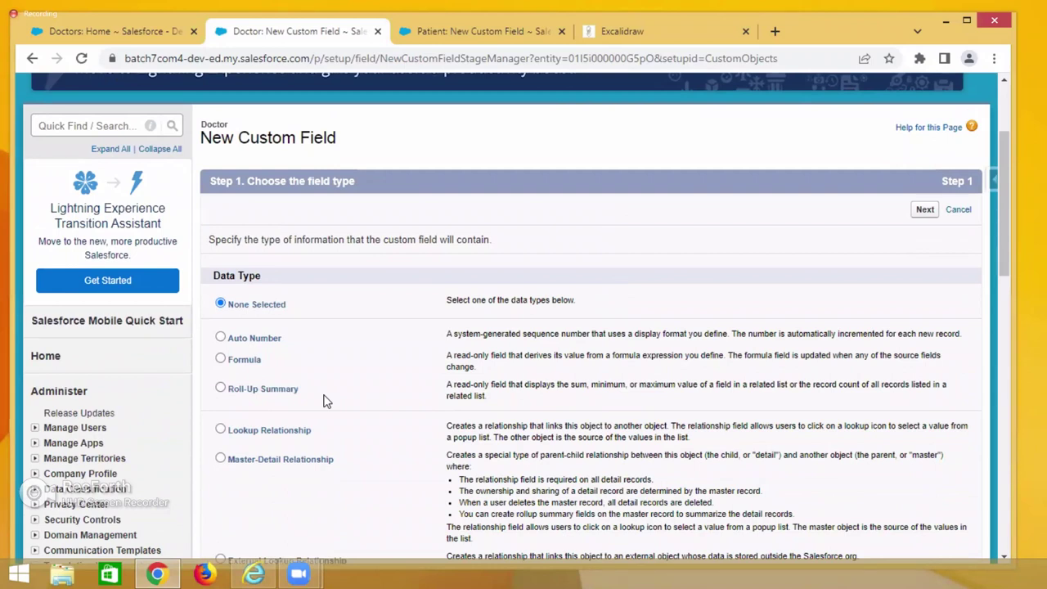
# Switch to Excalidraw and place the label "Rollup Summary - Enabled" above the Doctor title
pyautogui.click(634, 34)
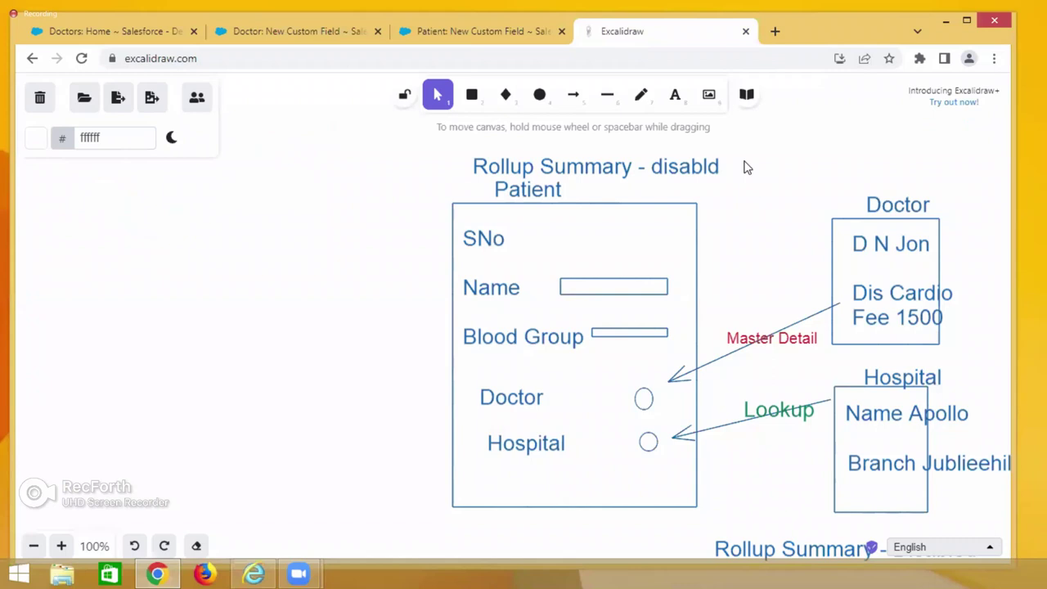
pyautogui.doubleClick(816, 177)
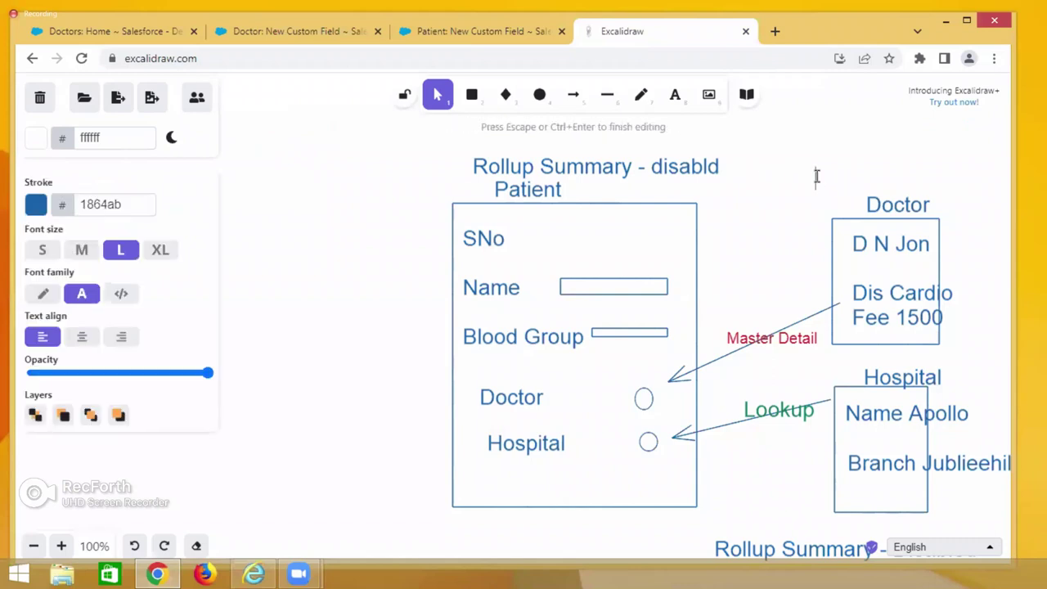
pyautogui.write('Rollup Su')
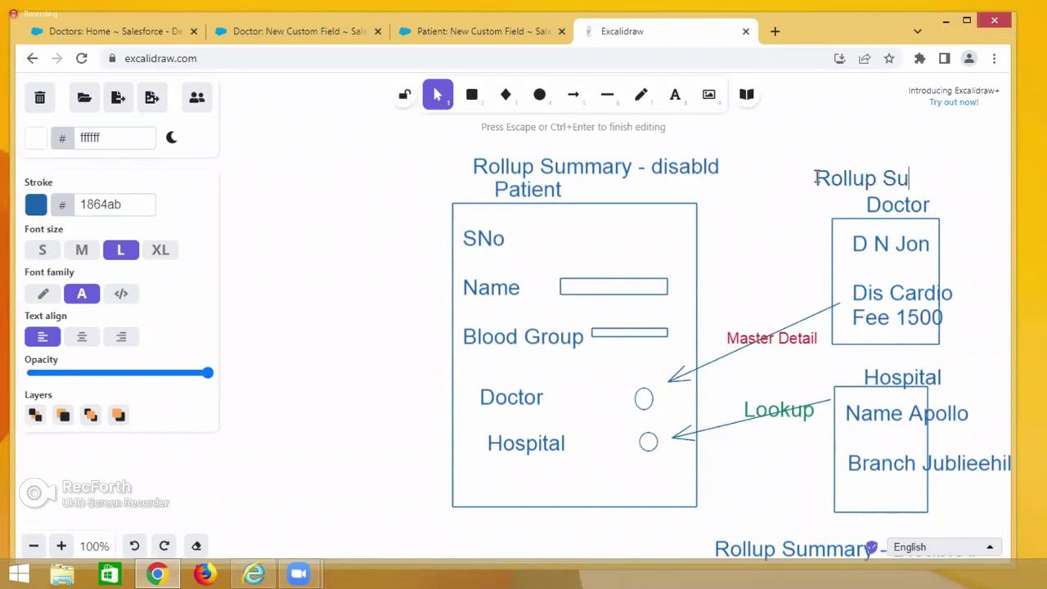
pyautogui.write('mmary - Enabled')
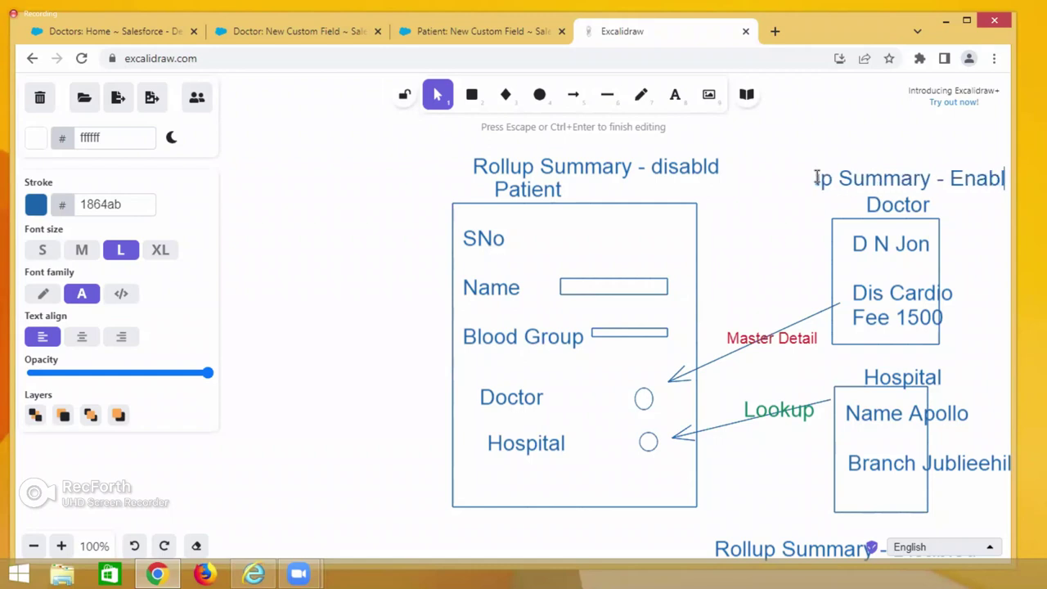
pyautogui.click(848, 199)
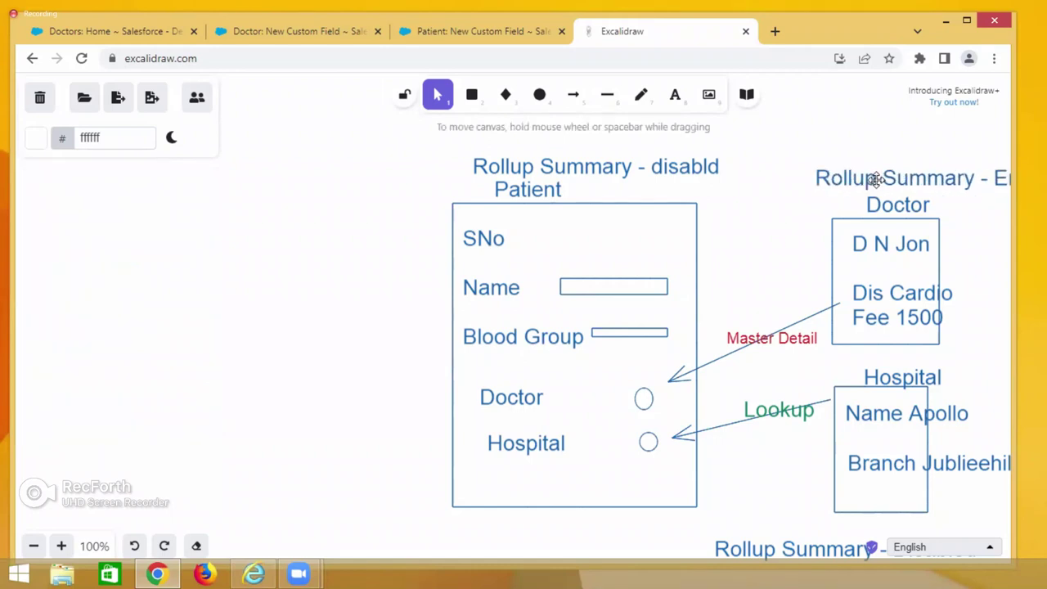
pyautogui.click(832, 183)
pyautogui.moveTo(832, 183); pyautogui.dragTo(811, 175)
pyautogui.click(753, 233)
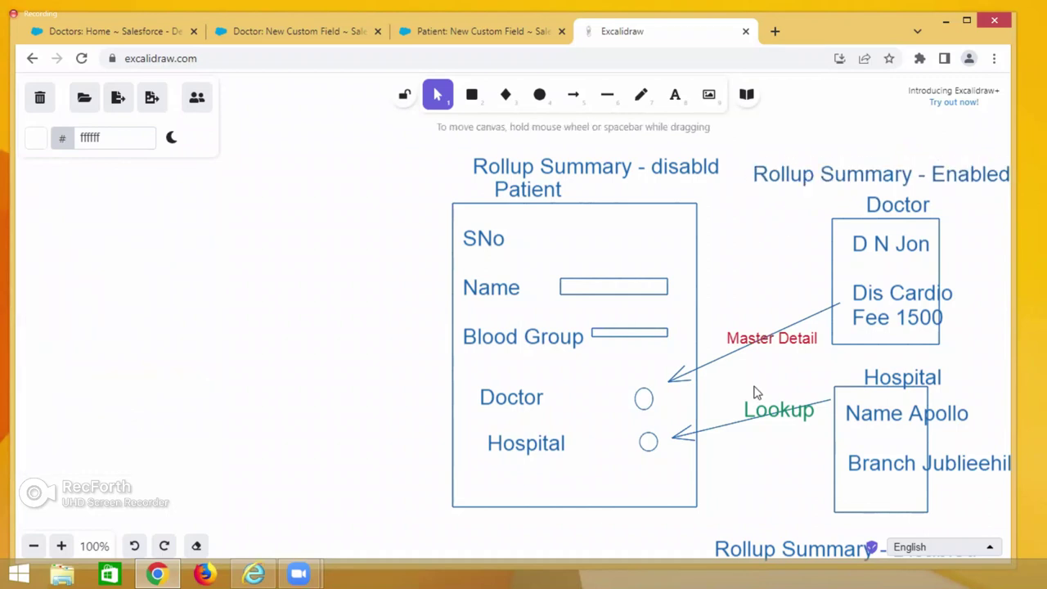
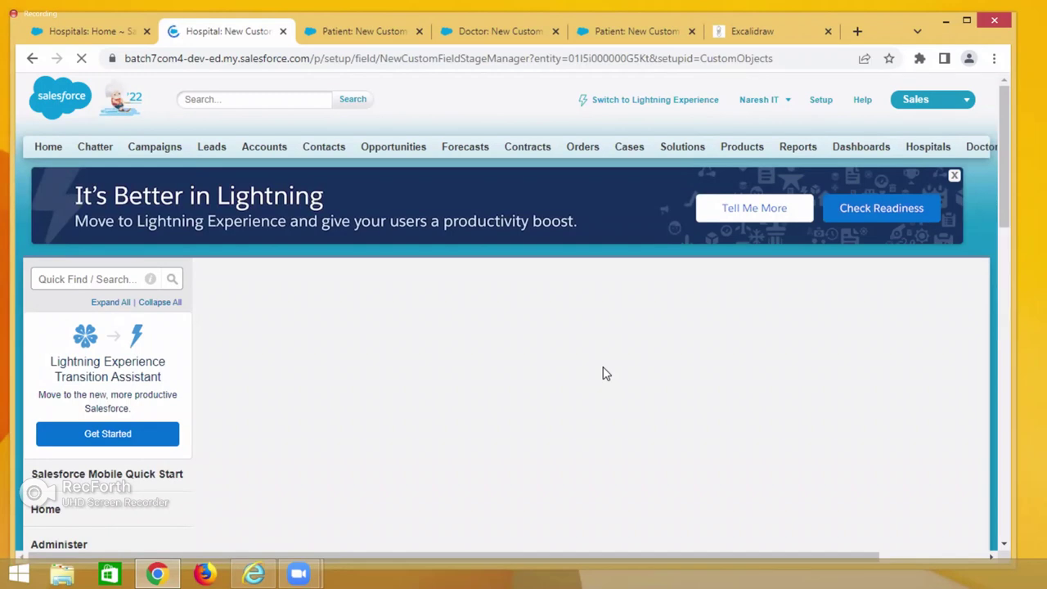
# Examine the availability of the Roll-Up Summary data type for the Hospital object and switch to Patient's new custom field page
pyautogui.scroll(-5, 597, 372)
pyautogui.moveTo(228, 236); pyautogui.dragTo(292, 239)
pyautogui.scroll(2, 335, 266)
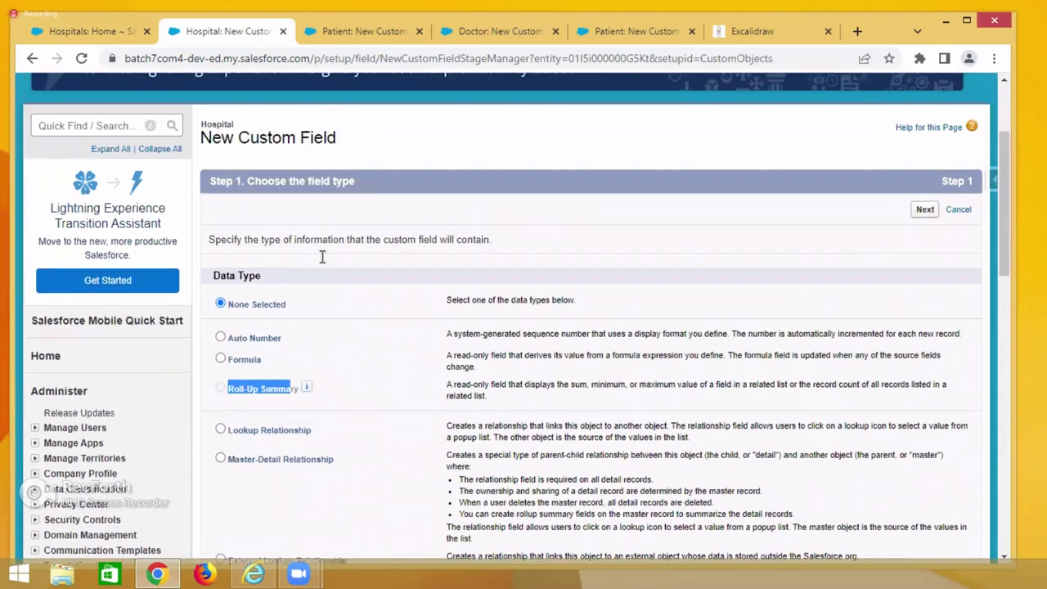
pyautogui.doubleClick(215, 135)
pyautogui.click(334, 33)
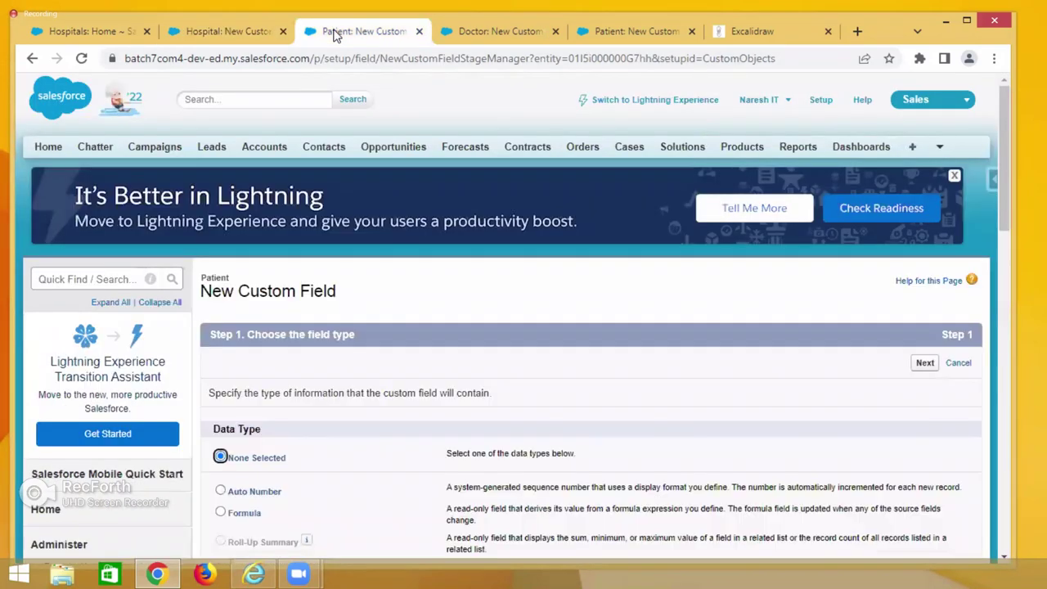
# Compare the availability of the Roll-Up Summary data type on the Patient and Doctor objects' new custom field pages
pyautogui.doubleClick(215, 277)
pyautogui.scroll(-2, 283, 373)
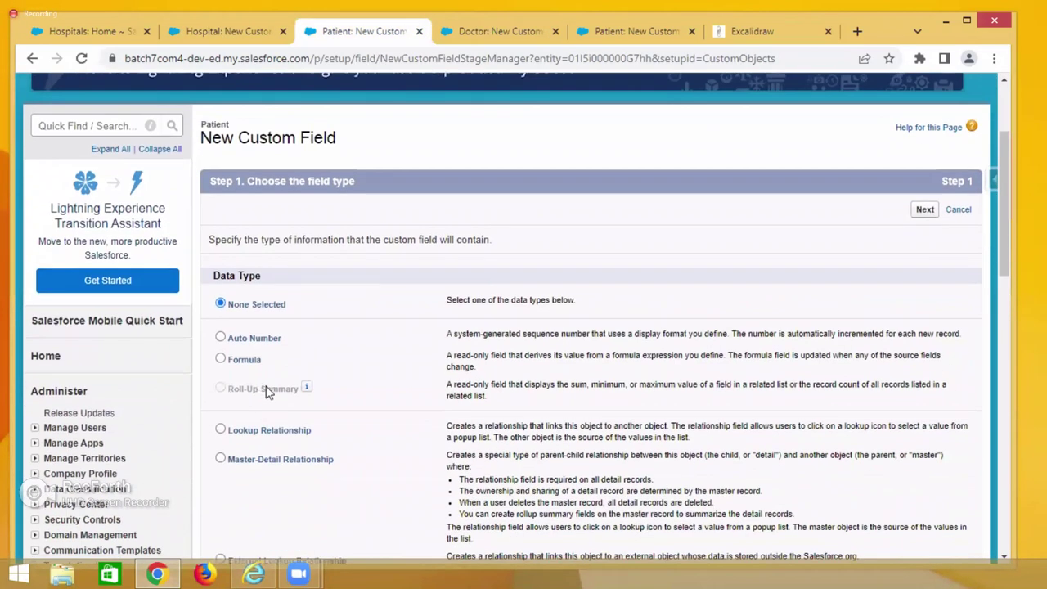
pyautogui.tripleClick(235, 393)
pyautogui.doubleClick(215, 125)
pyautogui.click(493, 32)
pyautogui.click(216, 131)
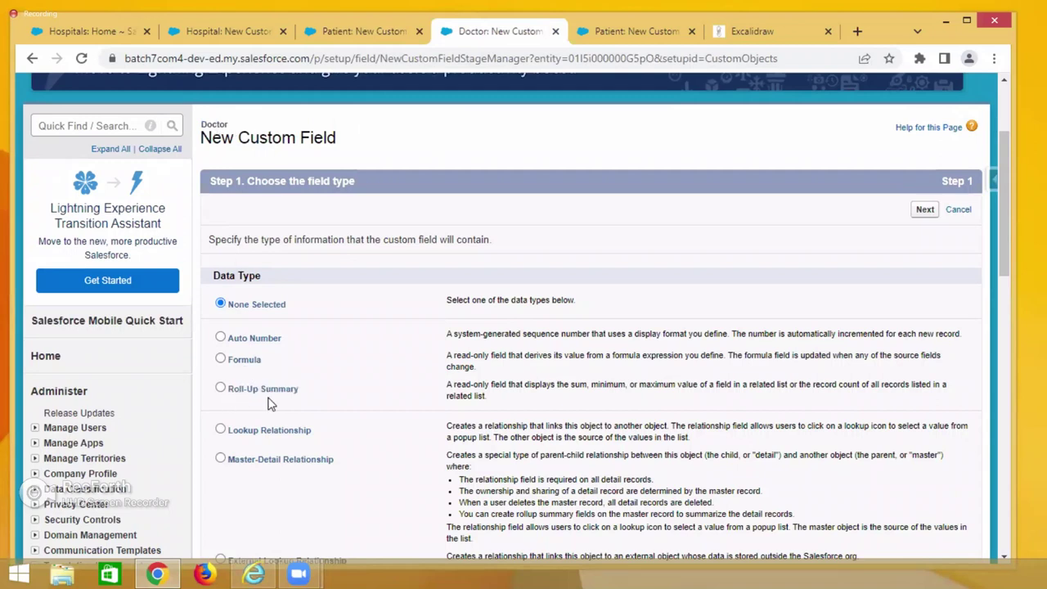
pyautogui.tripleClick(319, 403)
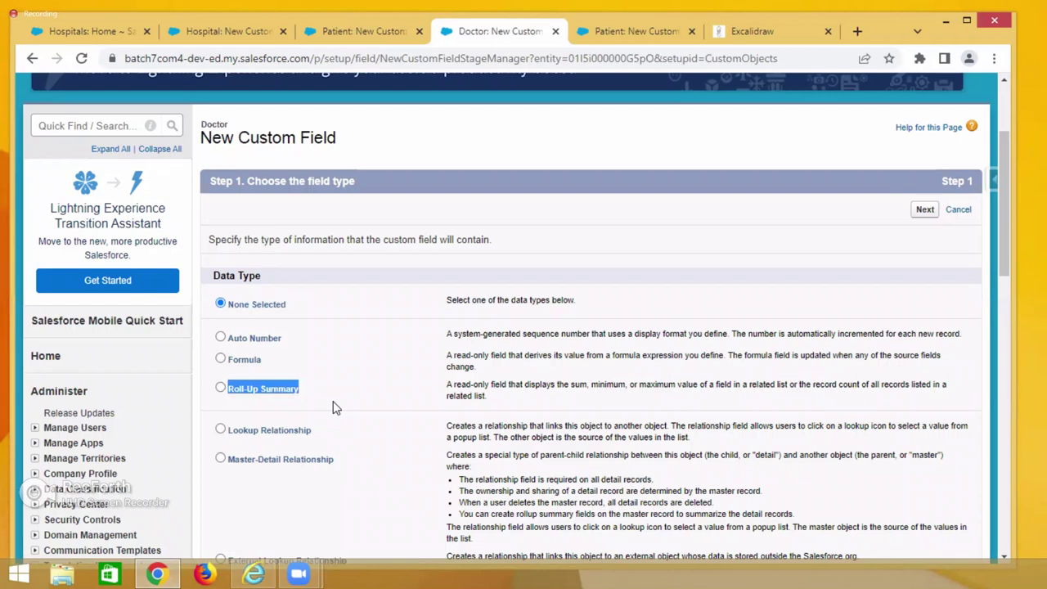
pyautogui.click(335, 404)
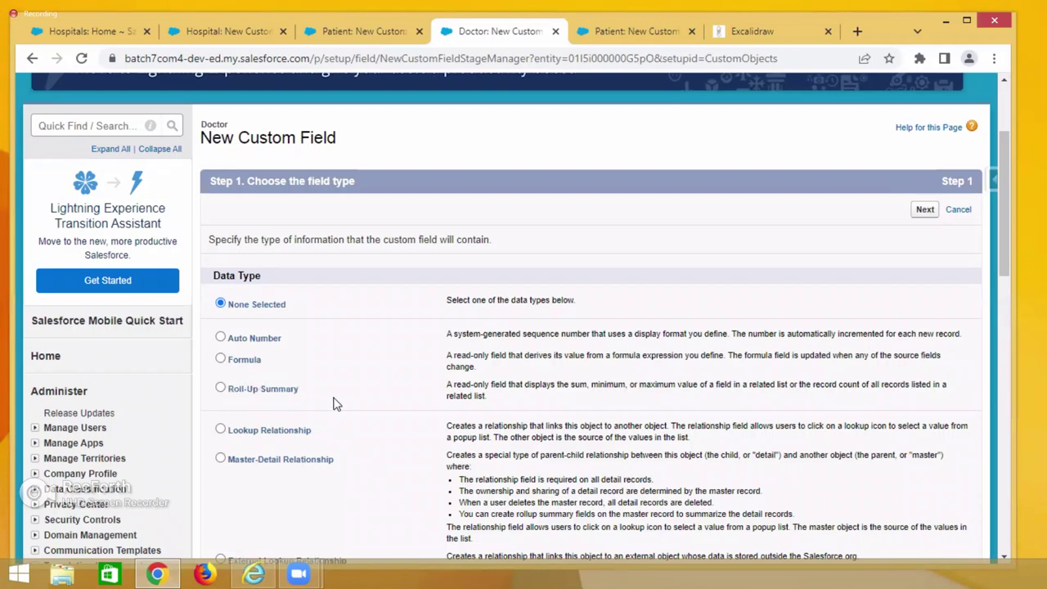
pyautogui.moveTo(322, 395); pyautogui.dragTo(229, 399)
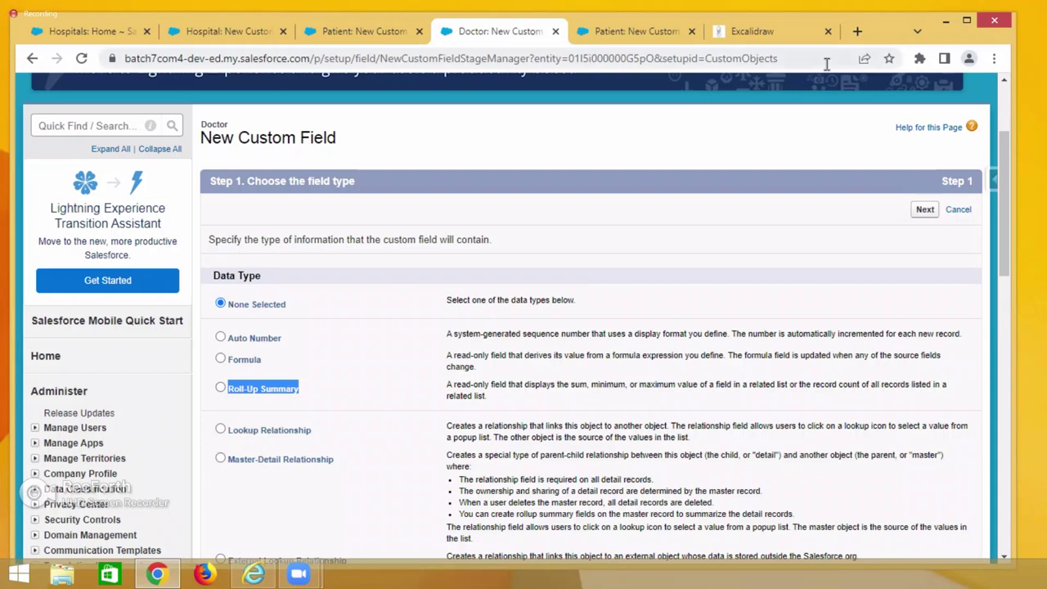
# Switch to Google Sheets and create a blank spreadsheet
pyautogui.click(858, 31)
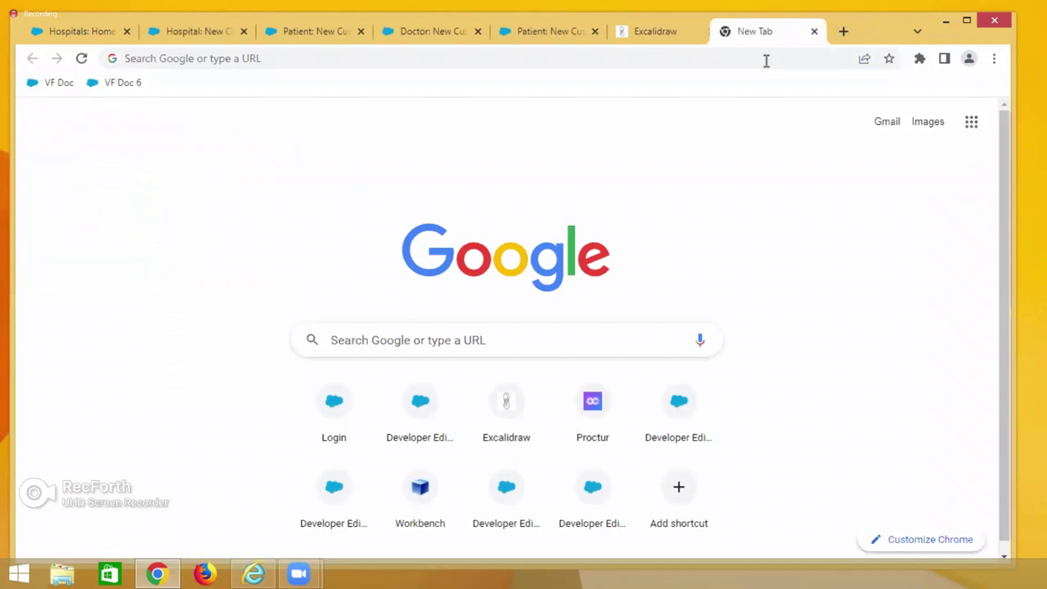
pyautogui.hotkey('ctrl', 'w')
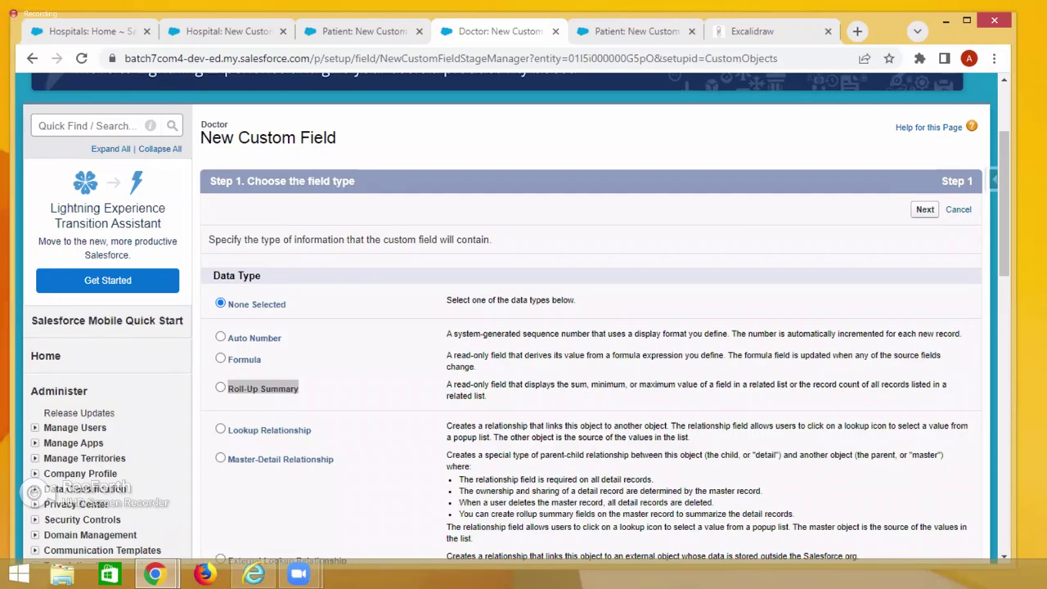
pyautogui.moveTo(0, 115); pyautogui.dragTo(346, 39)
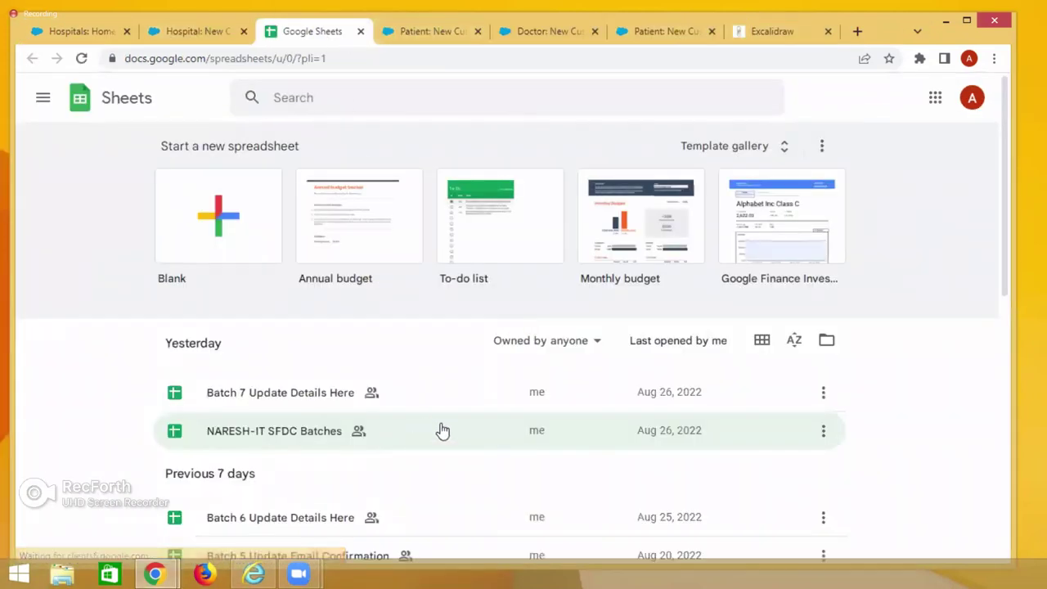
pyautogui.click(228, 223)
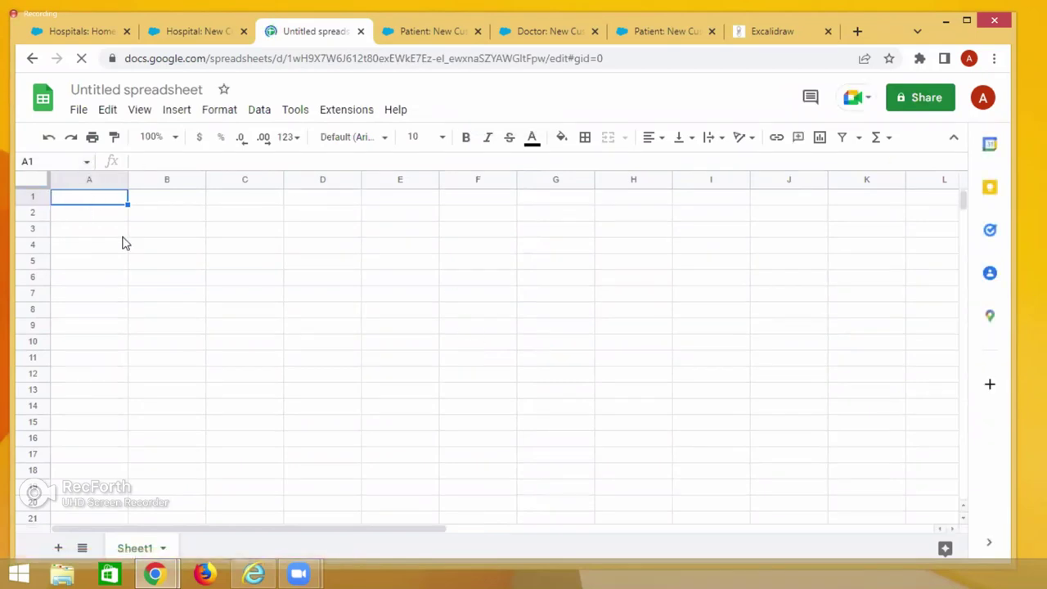
# Enter A and B in cells A1 and A2 and autofill them down to row 17
pyautogui.doubleClick(96, 200)
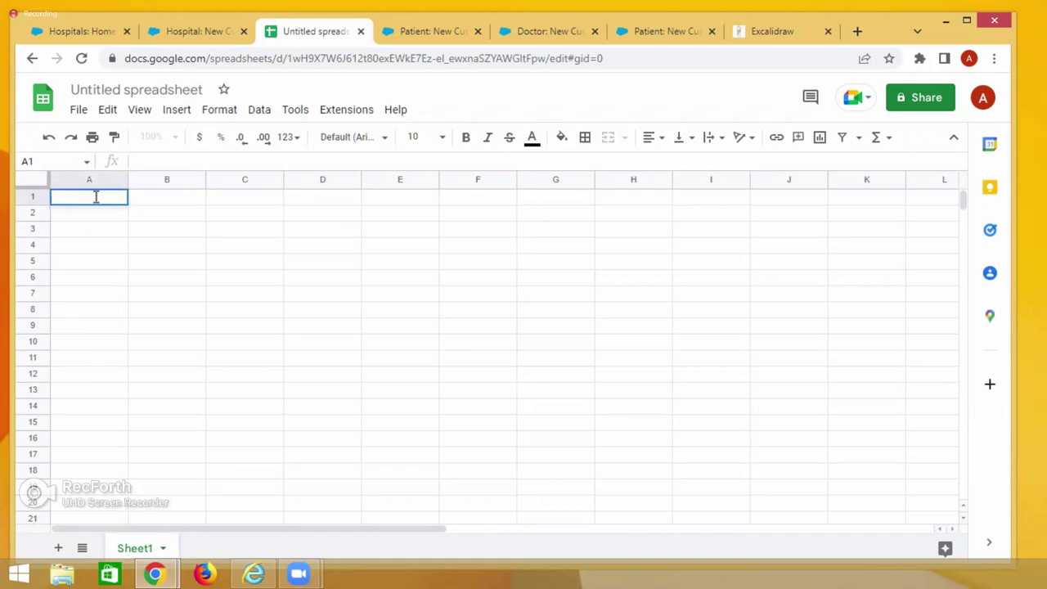
pyautogui.write('A')
pyautogui.press('Return')
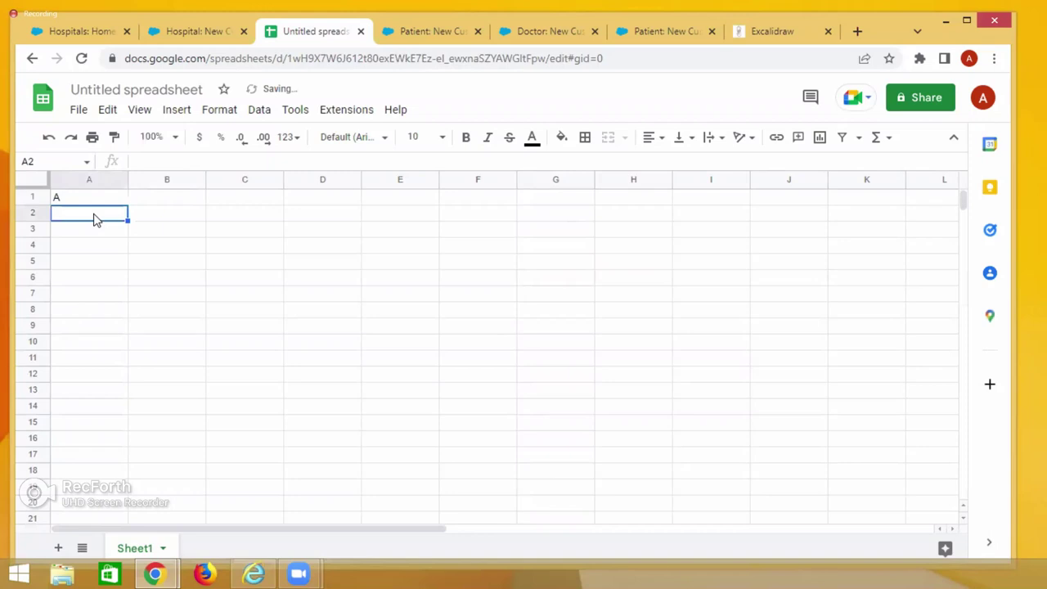
pyautogui.write('B')
pyautogui.click(110, 203)
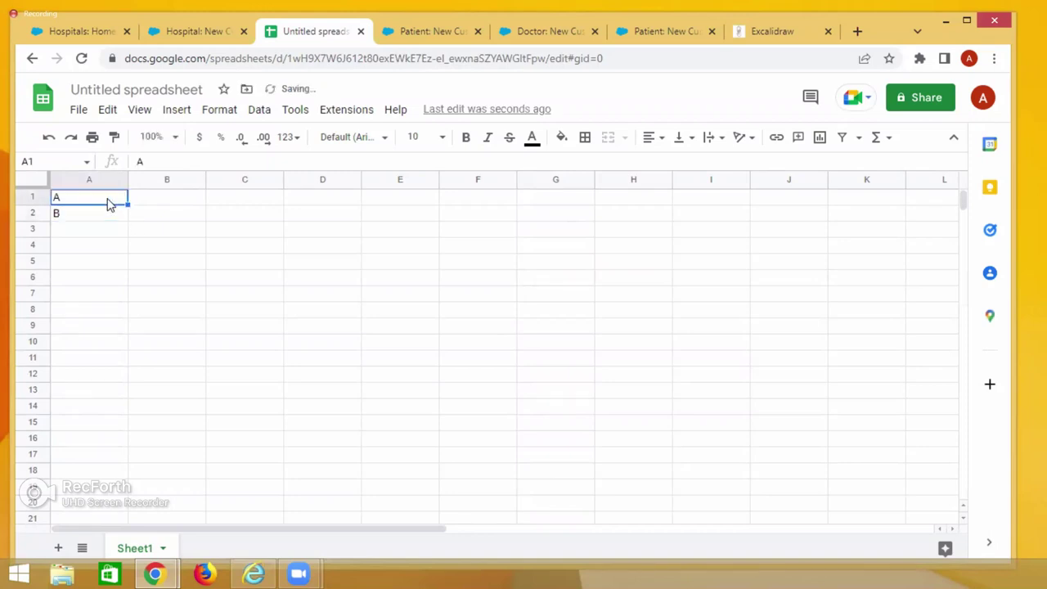
pyautogui.moveTo(110, 204); pyautogui.dragTo(133, 464)
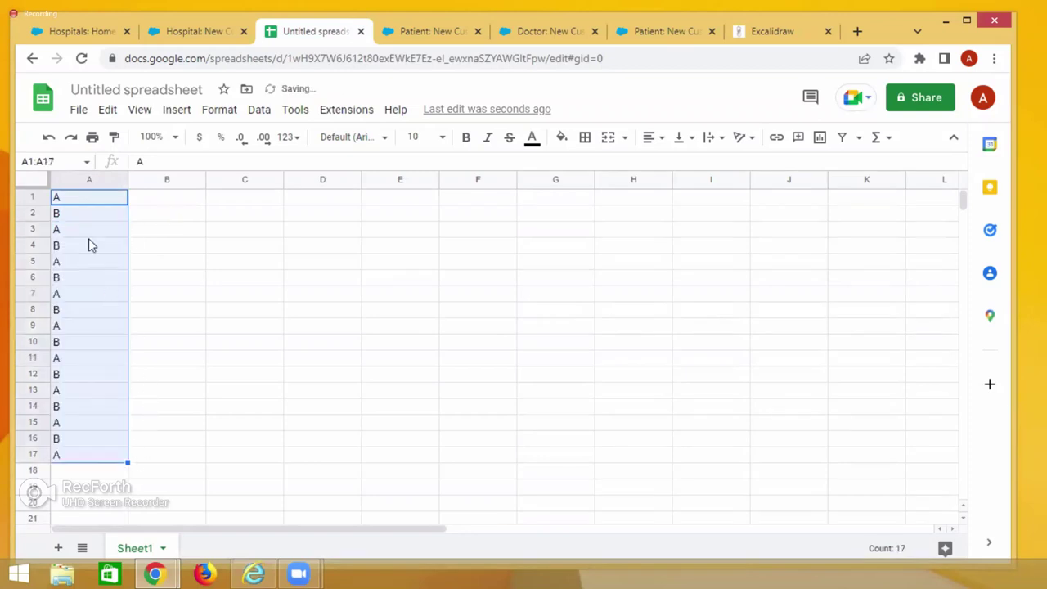
# Insert an empty row above row 1 for column headers
pyautogui.rightClick(33, 199)
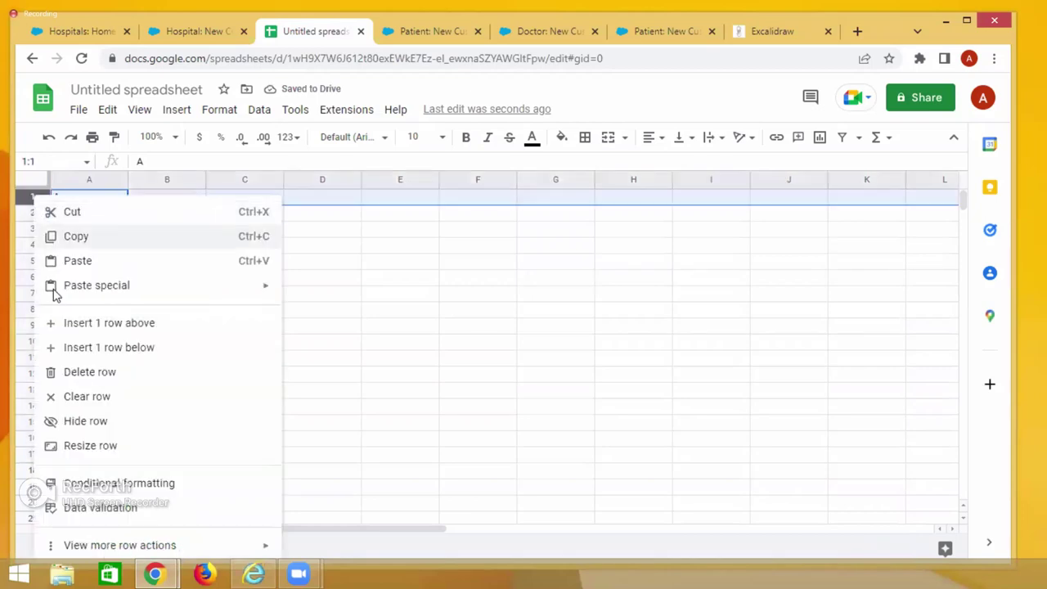
pyautogui.click(93, 326)
pyautogui.click(83, 197)
pyautogui.doubleClick(83, 197)
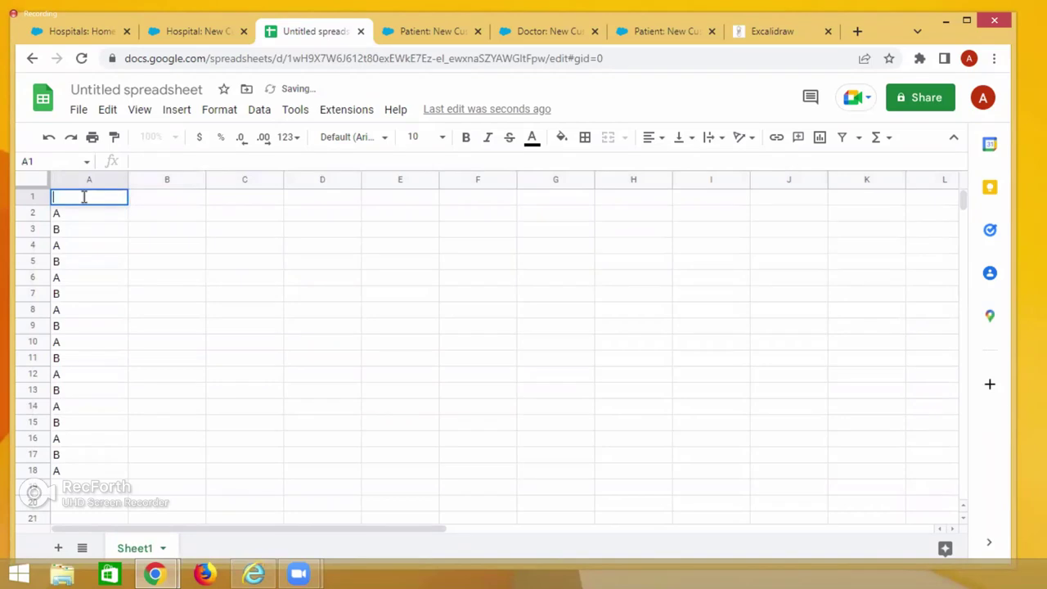
# Clear the repeated letters in cells A4 to A19, keeping only A and B
pyautogui.click(72, 252)
pyautogui.hotkey('shift', 'Down')
pyautogui.hotkey('shift', 'Down')
pyautogui.hotkey('shift', 'Down')
pyautogui.hotkey('shift', 'Down')
pyautogui.hotkey('shift', 'Down')
pyautogui.hotkey('shift', 'Down')
pyautogui.hotkey('shift', 'Down')
pyautogui.hotkey('shift', 'Down')
pyautogui.hotkey('shift', 'Down')
pyautogui.hotkey('shift', 'Down')
pyautogui.hotkey('shift', 'Down')
pyautogui.hotkey('shift', 'Down')
pyautogui.hotkey('shift', 'Down')
pyautogui.hotkey('shift', 'Down')
pyautogui.hotkey('shift', 'Down')
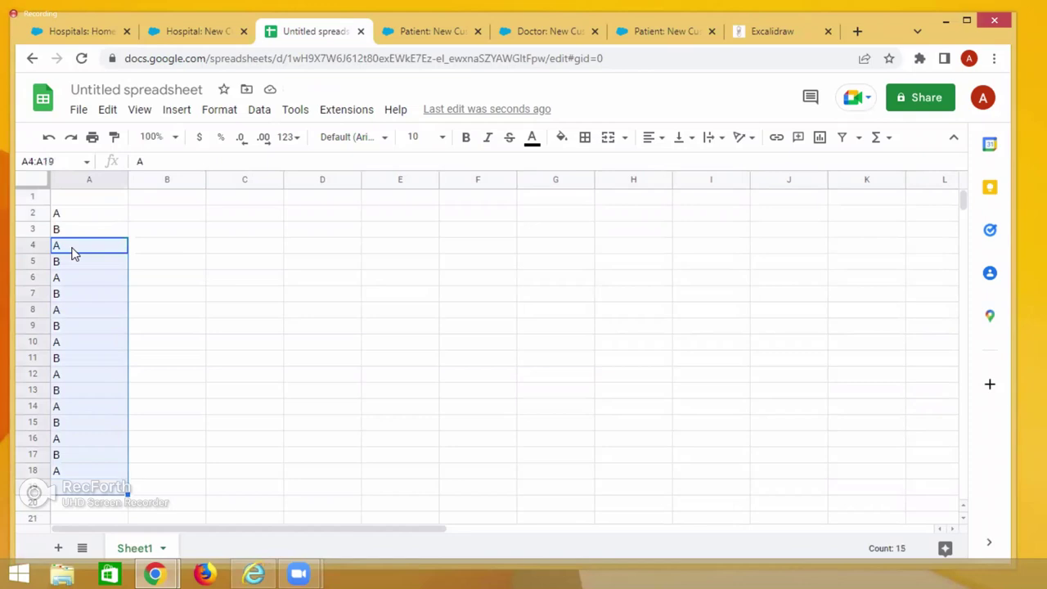
pyautogui.press('Delete')
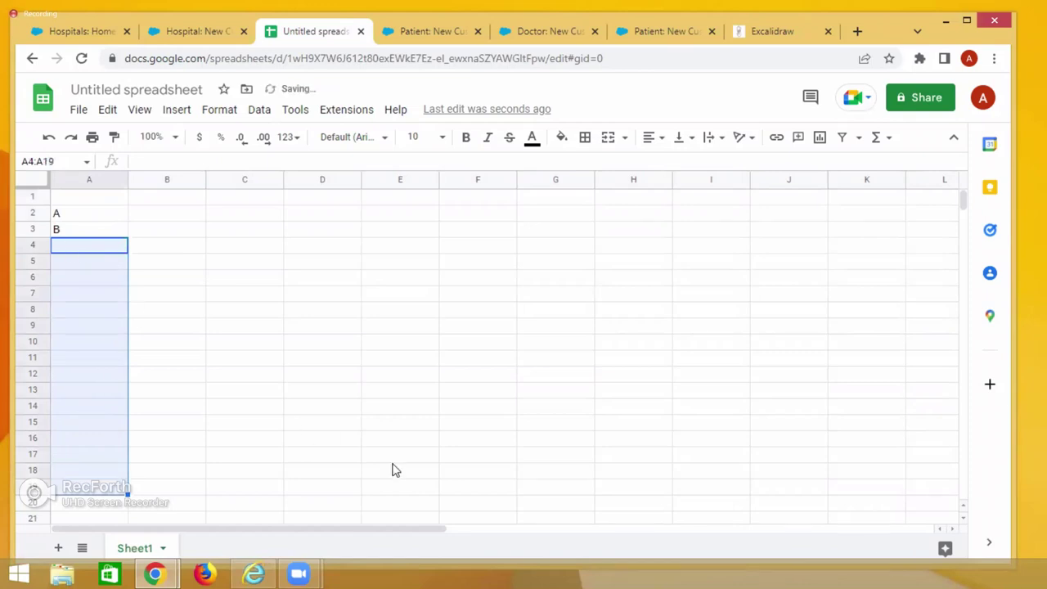
# Enter C in cell A4 and D in cell A5
pyautogui.doubleClick(91, 248)
pyautogui.write('C')
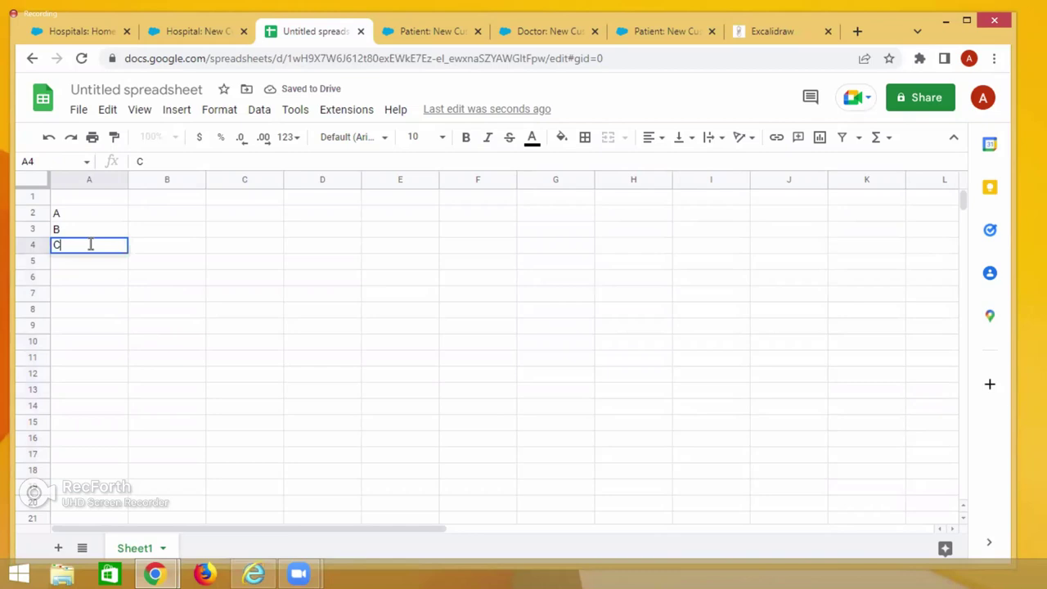
pyautogui.click(87, 265)
pyautogui.write('D')
# Try to autofill the letters in A2:A5 down to row 20
pyautogui.click(88, 218)
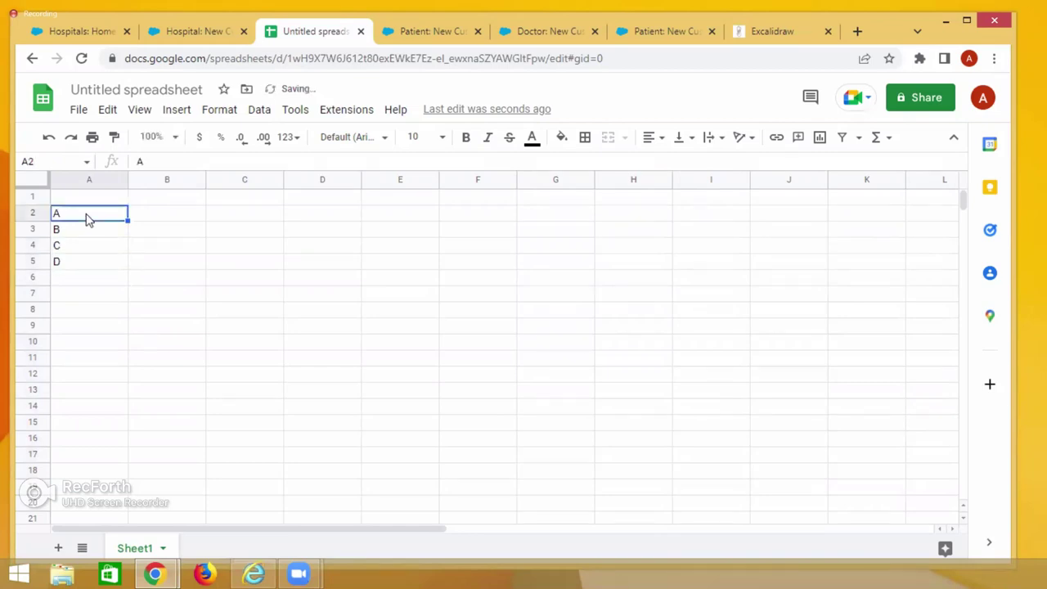
pyautogui.hotkey('shift', 'Down')
pyautogui.hotkey('shift', 'Down')
pyautogui.hotkey('shift', 'Down')
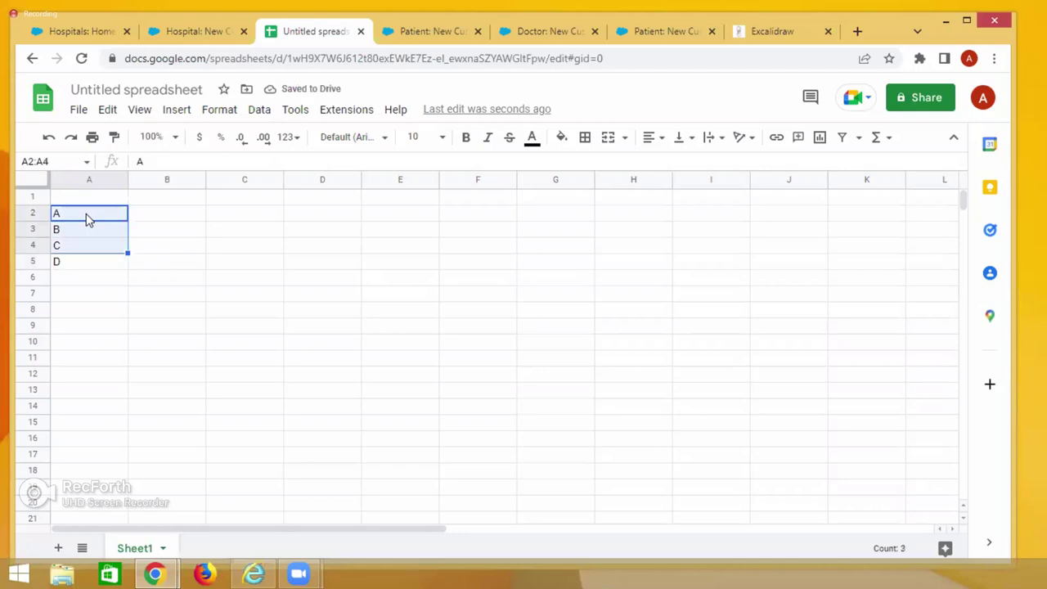
pyautogui.moveTo(126, 268); pyautogui.dragTo(127, 508)
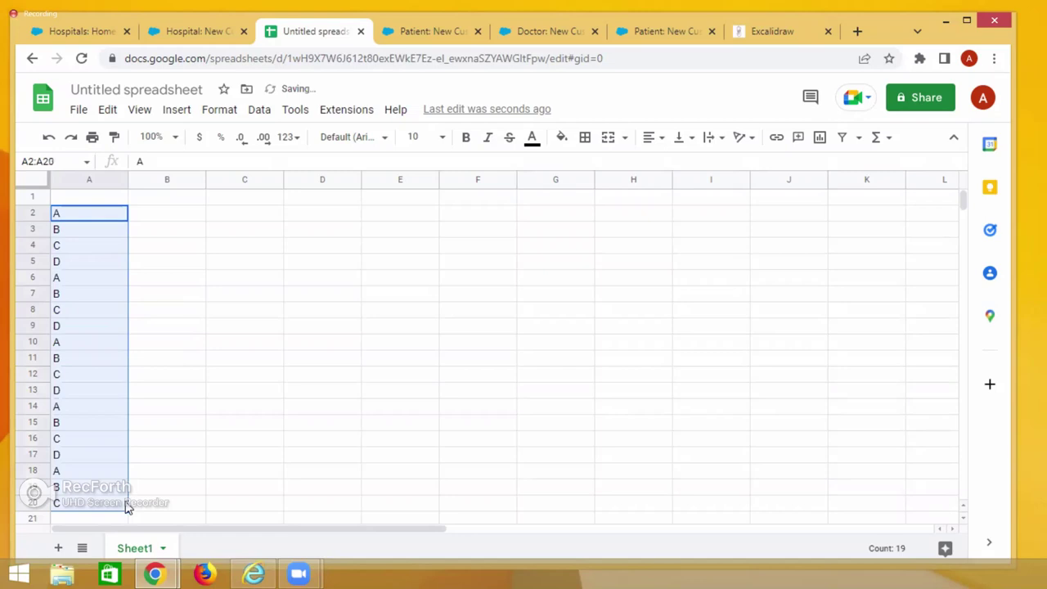
pyautogui.hotkey('ctrl', 'z')
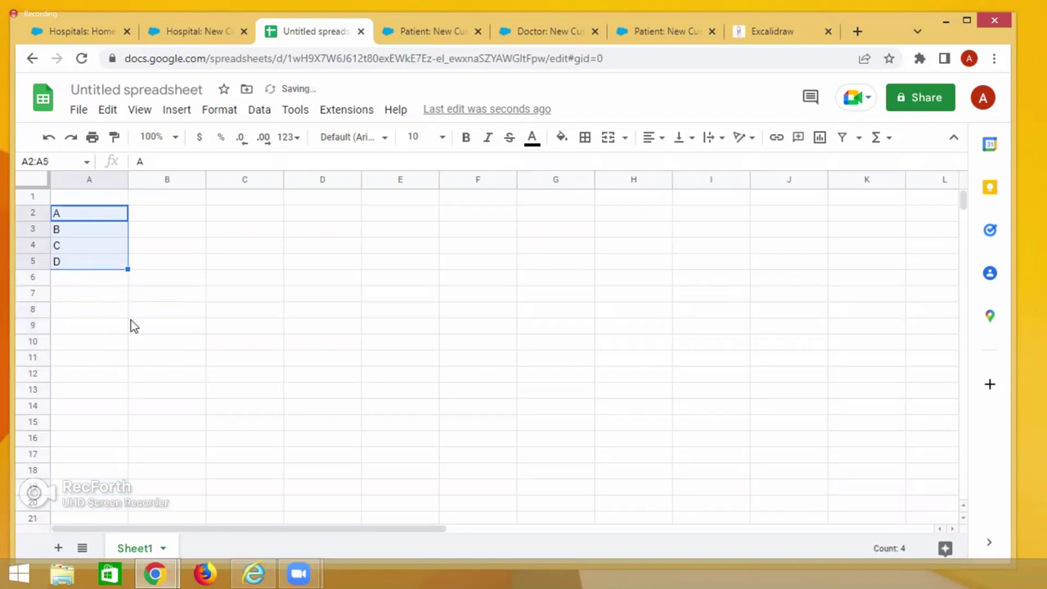
# Continue the letter list with E, F and G in cells A6 to A8
pyautogui.click(90, 278)
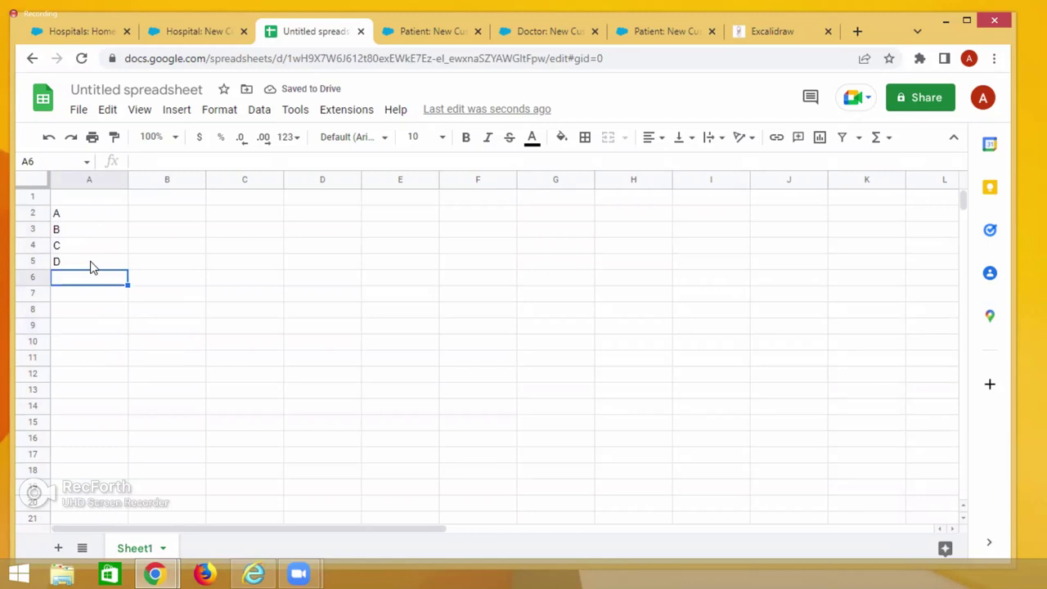
pyautogui.write('E')
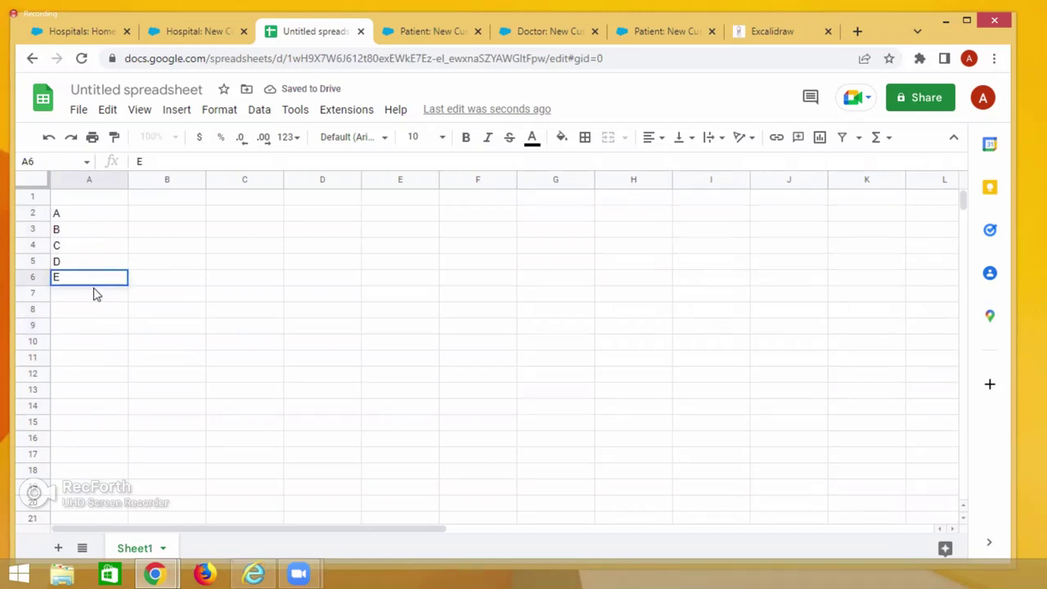
pyautogui.press('Return')
pyautogui.write('F')
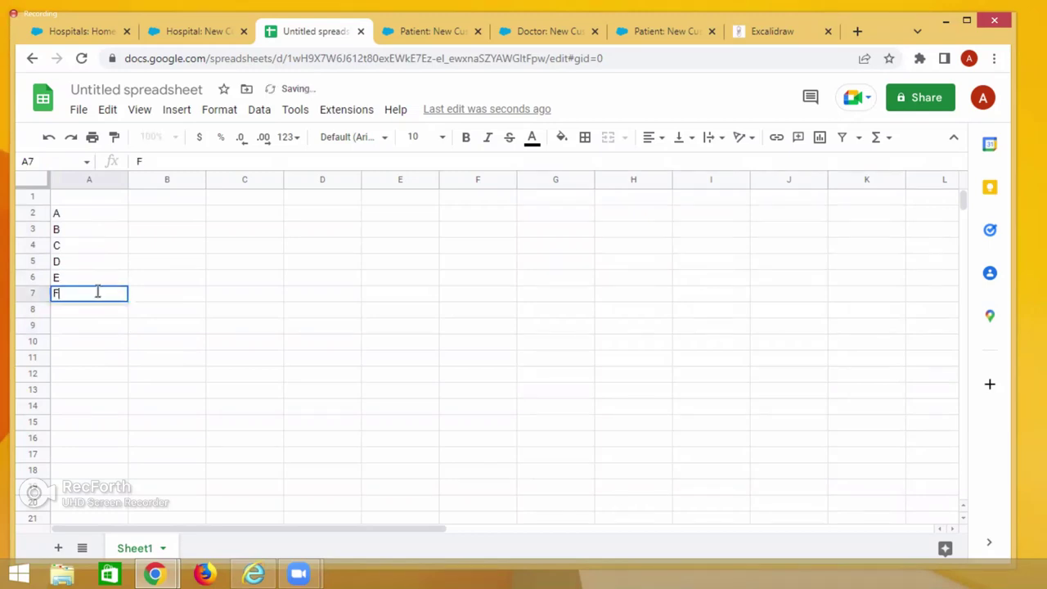
pyautogui.press('Return')
pyautogui.write('G')
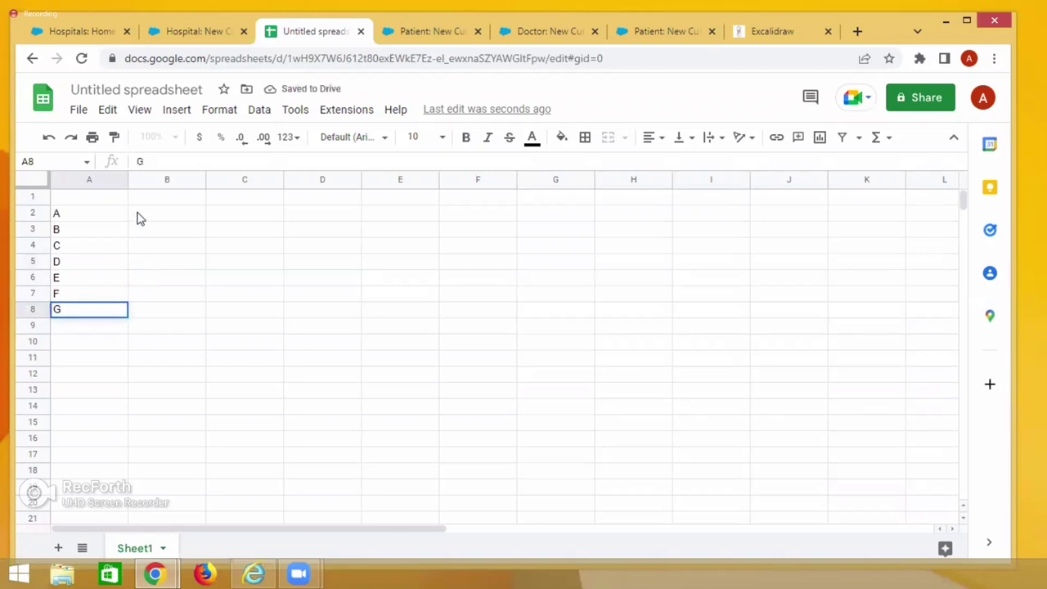
# Add the header "Employee Name" in cell A1 and widen column A to fit it
pyautogui.click(99, 203)
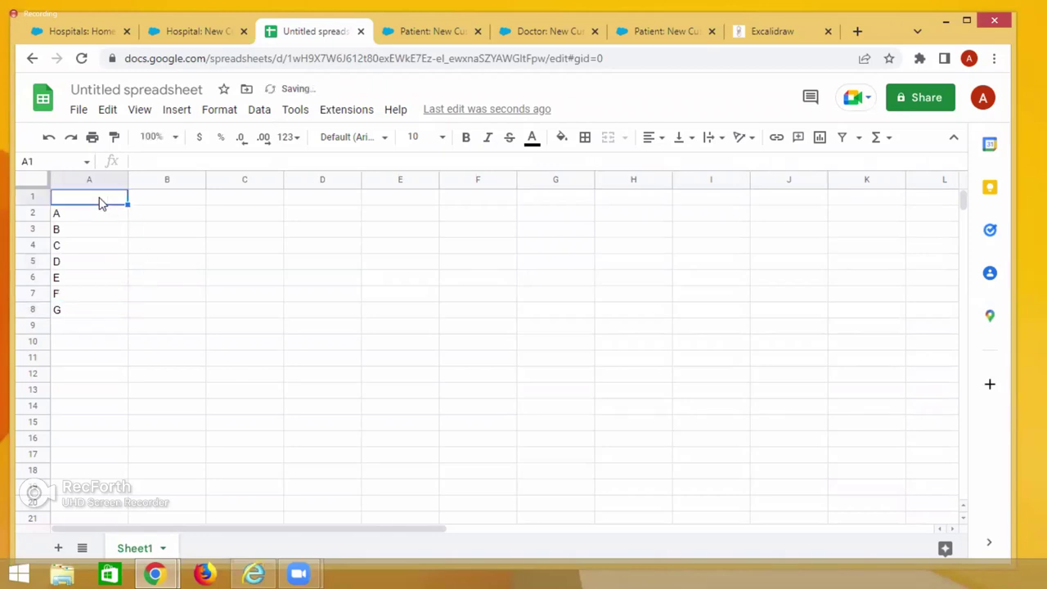
pyautogui.write('Employee N')
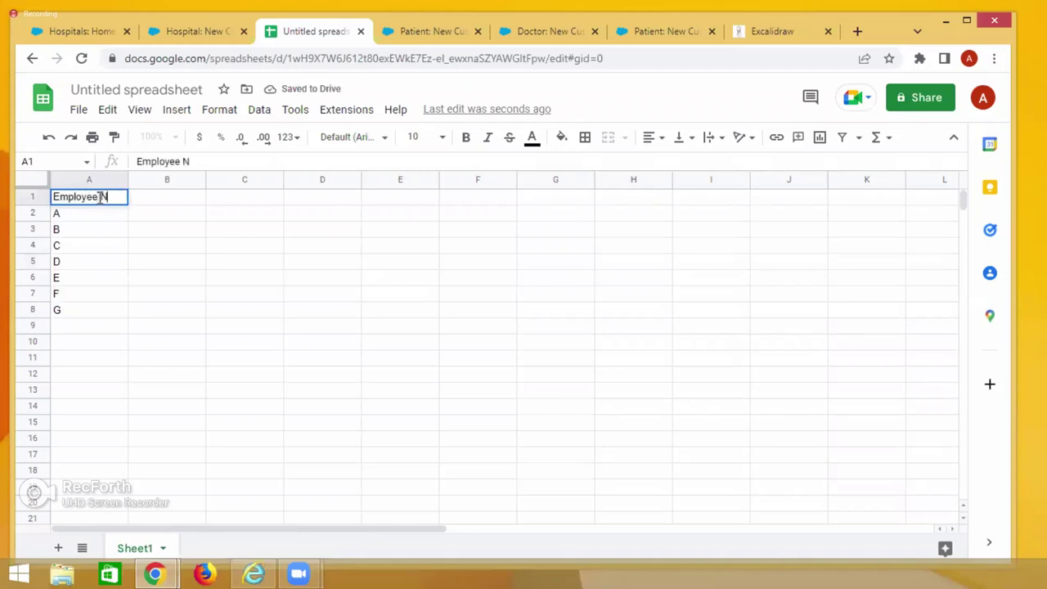
pyautogui.write('ame')
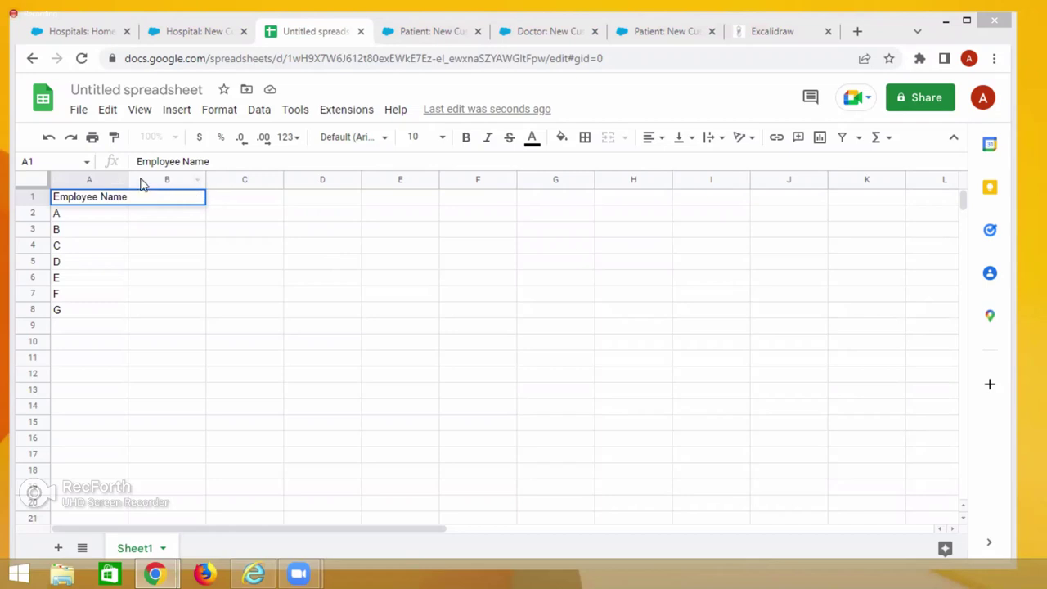
pyautogui.moveTo(127, 175); pyautogui.dragTo(151, 175)
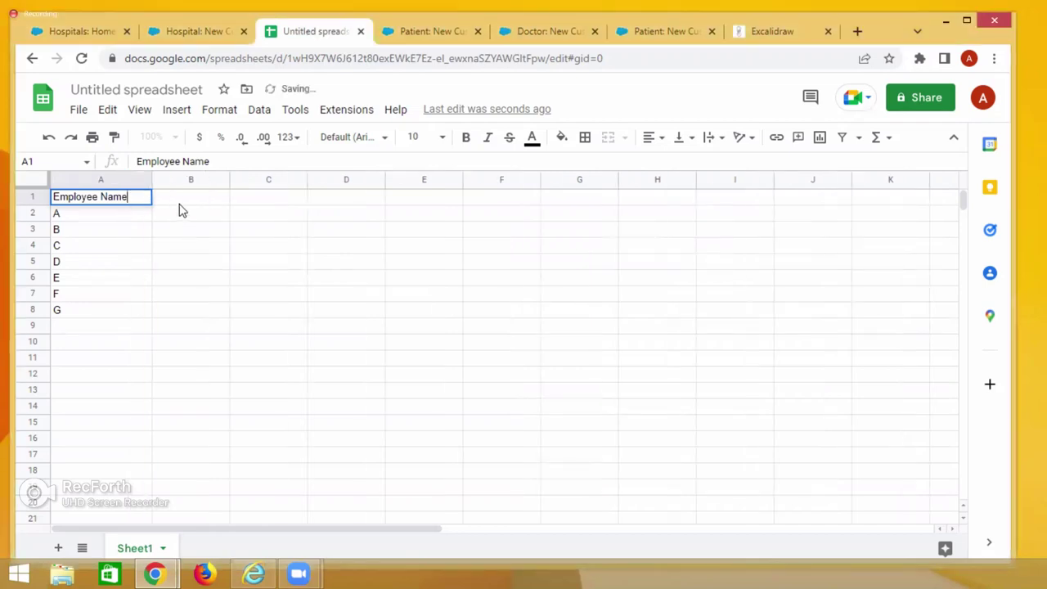
# Add the header "Salary" in cell B1 and enter 30000 as employee A's salary in B2
pyautogui.doubleClick(183, 199)
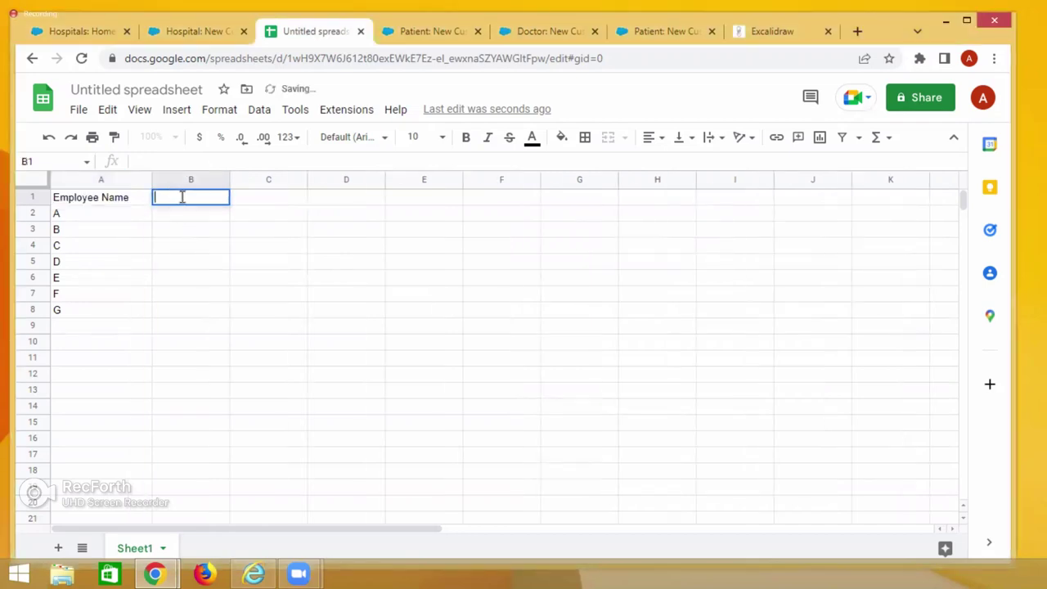
pyautogui.write('Salary')
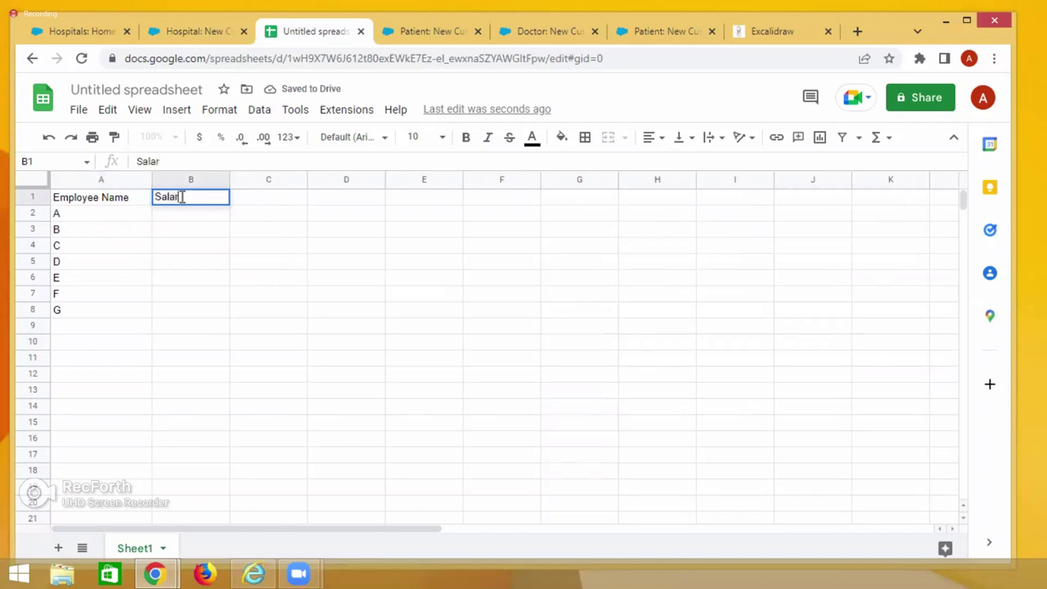
pyautogui.click(202, 217)
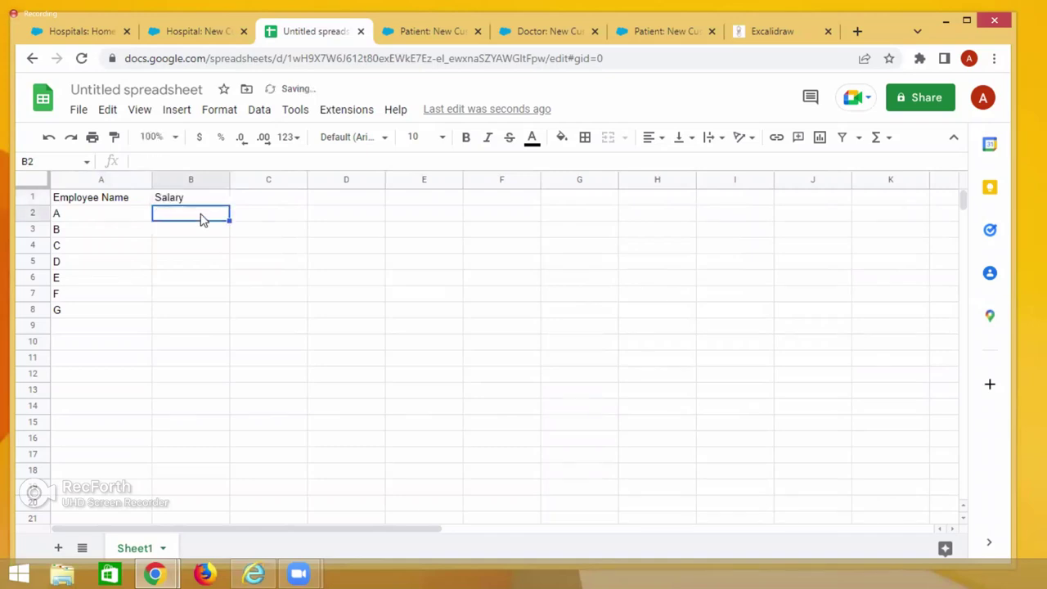
pyautogui.write('30000')
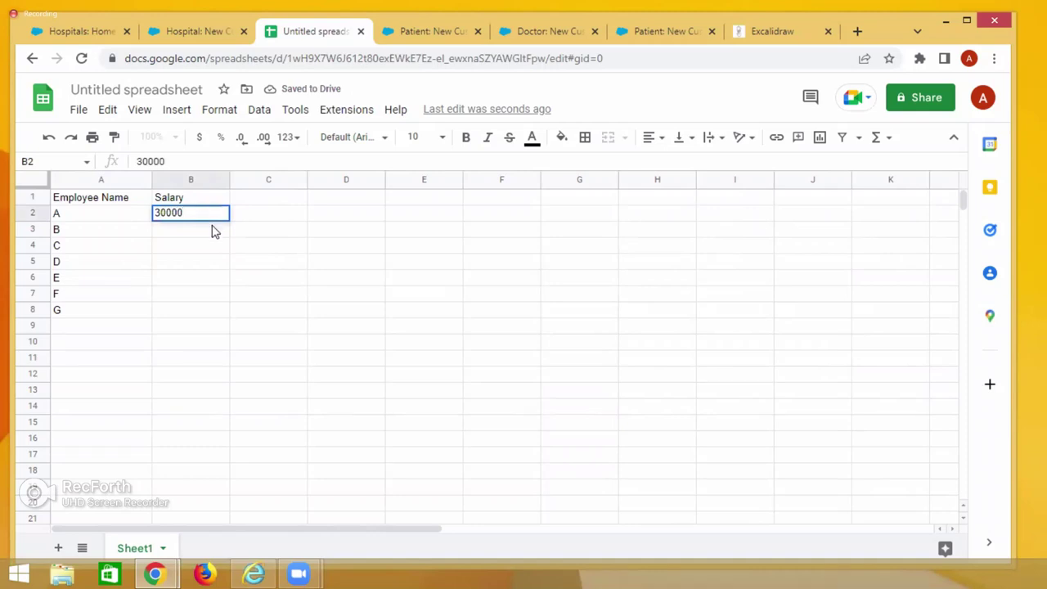
pyautogui.press('Return')
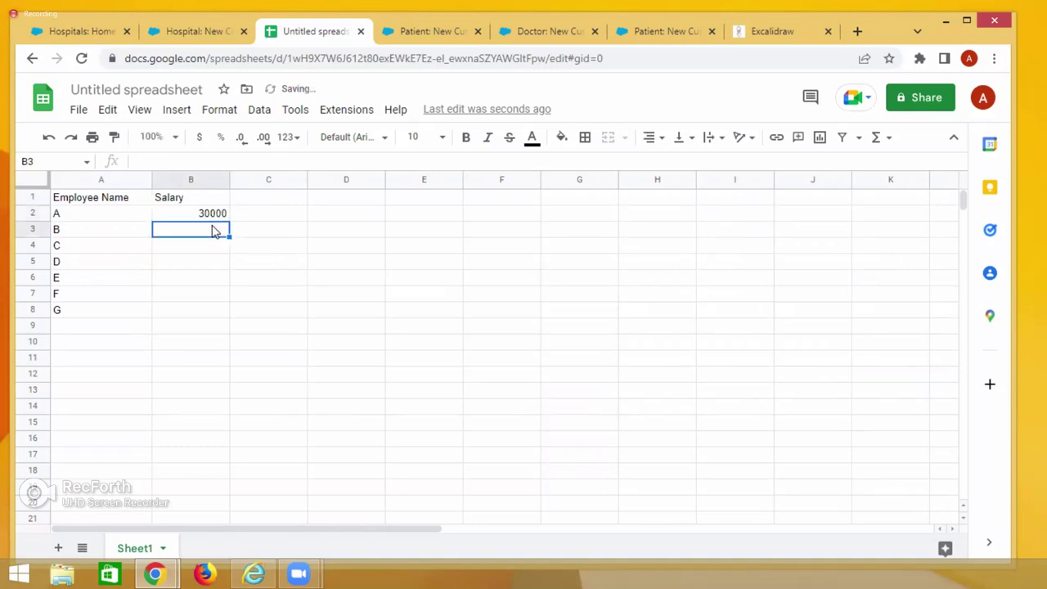
# Enter the salaries 50000, 20000, 80000, 120000, 45000 and 70000 for employees B to G in cells B3 to B8
pyautogui.write('50000')
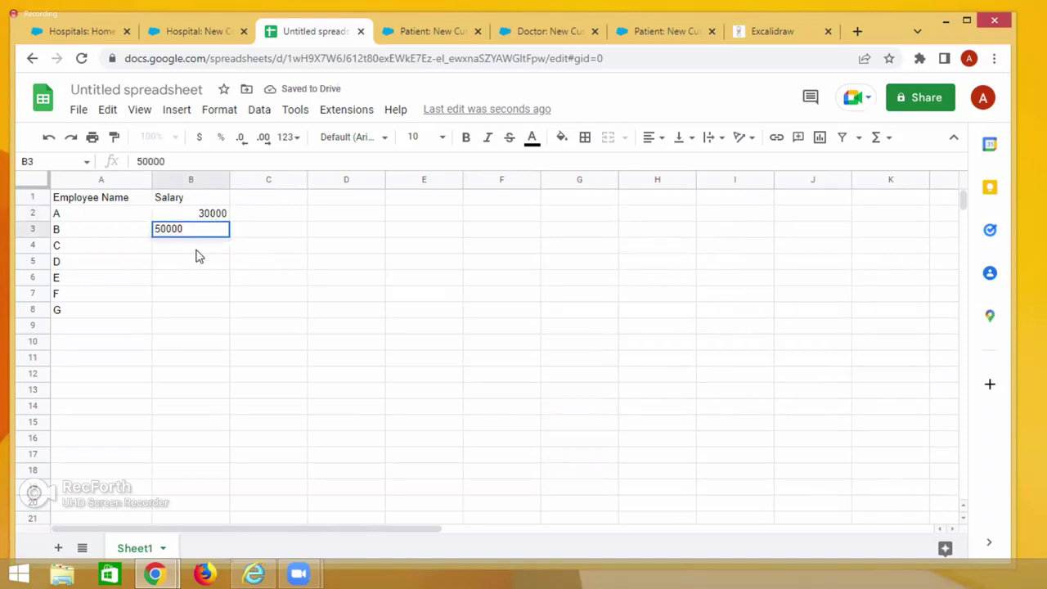
pyautogui.press('Return')
pyautogui.write('20000')
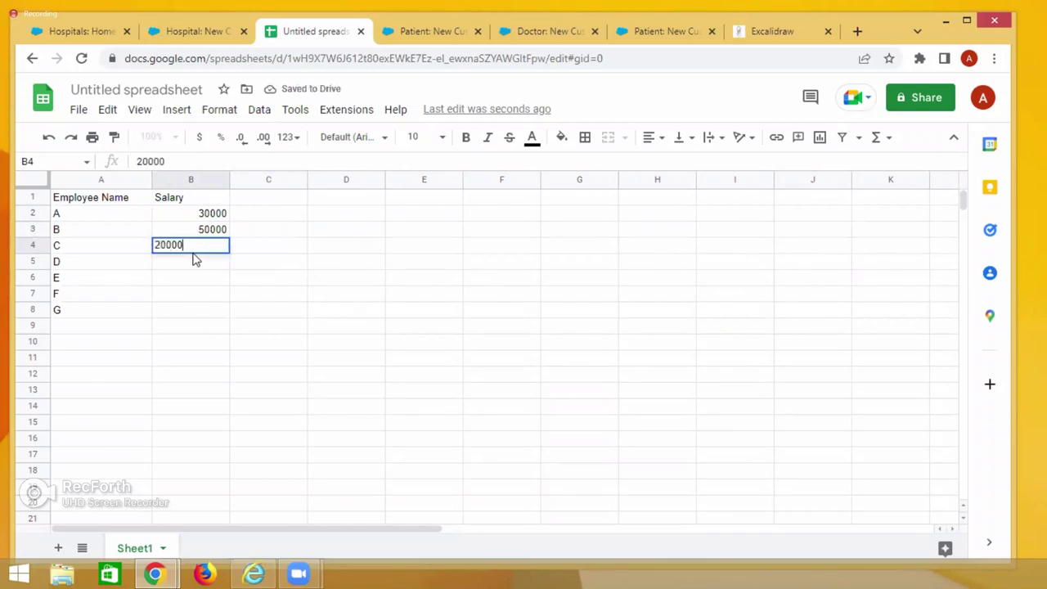
pyautogui.press('Return')
pyautogui.write('80000')
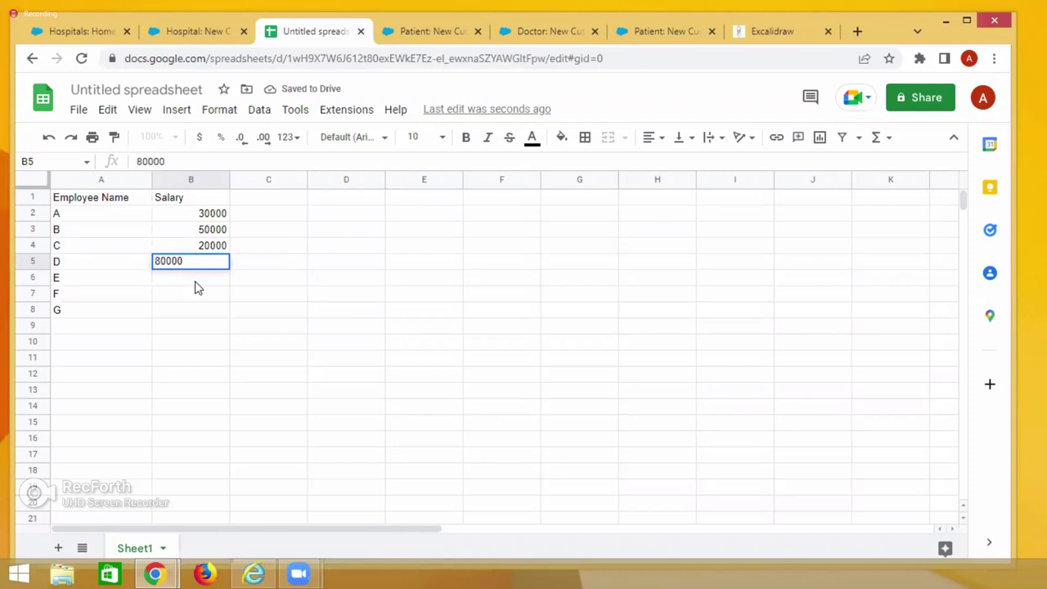
pyautogui.press('Return')
pyautogui.write('120000')
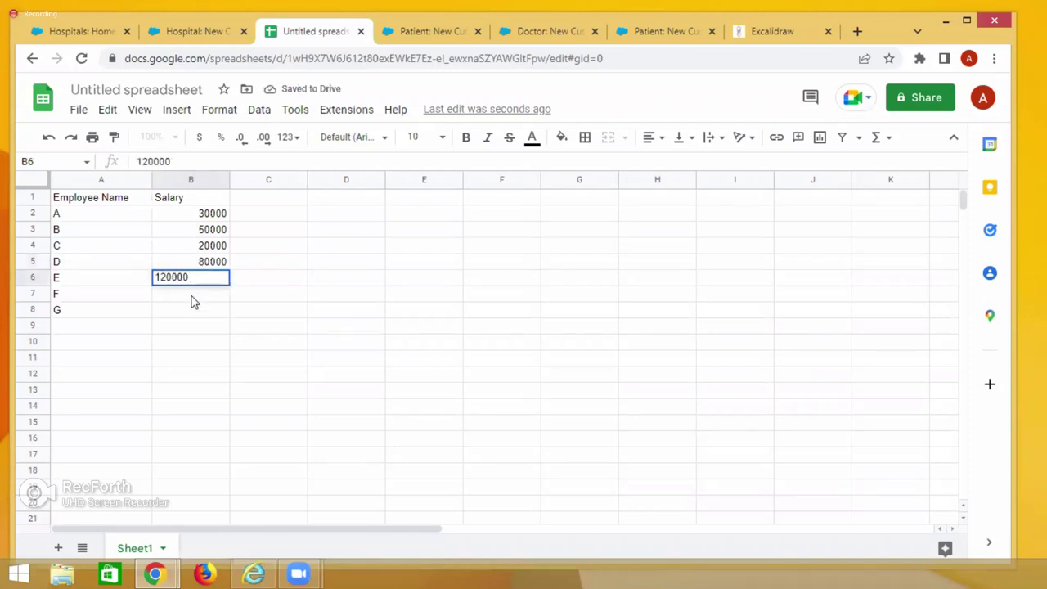
pyautogui.press('Return')
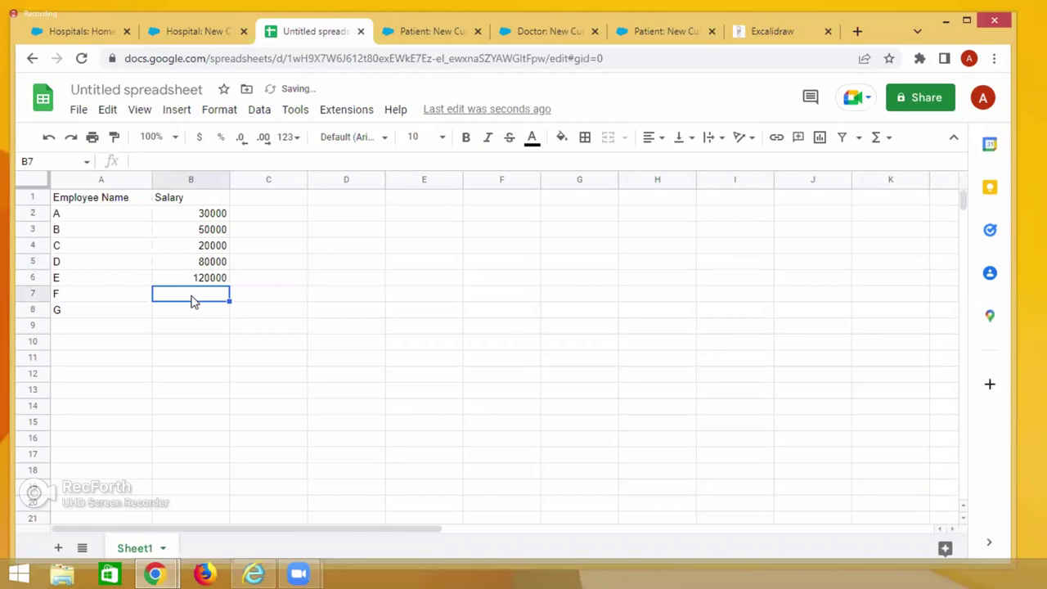
pyautogui.write('45000')
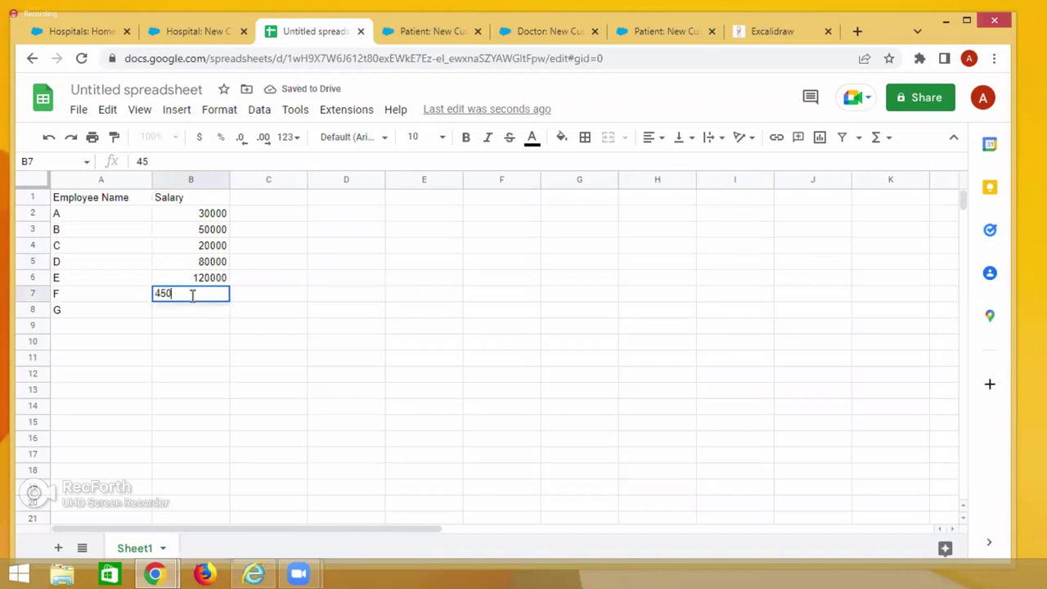
pyautogui.click(193, 317)
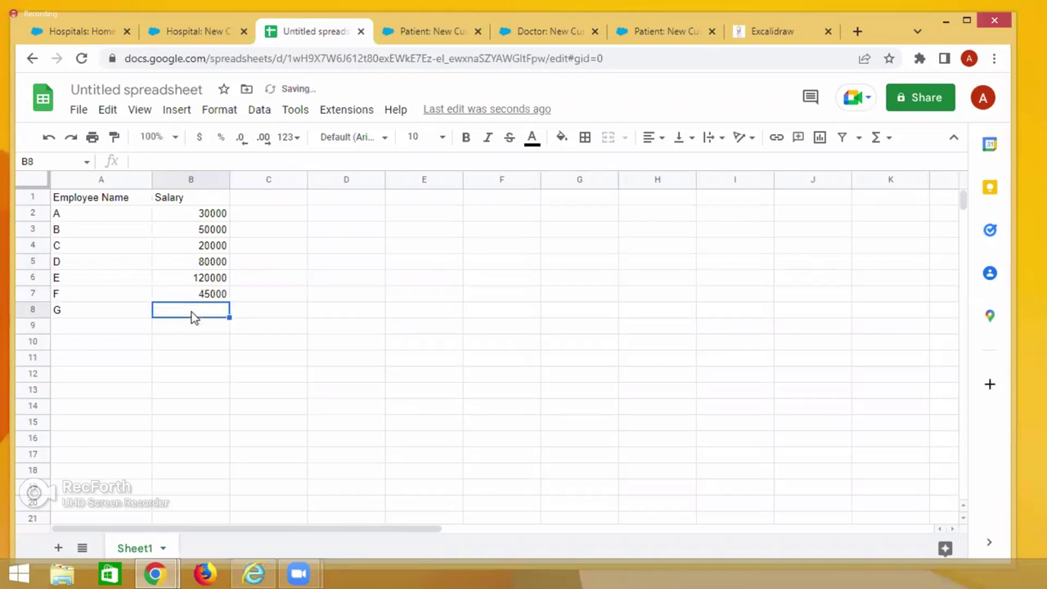
pyautogui.write('70000')
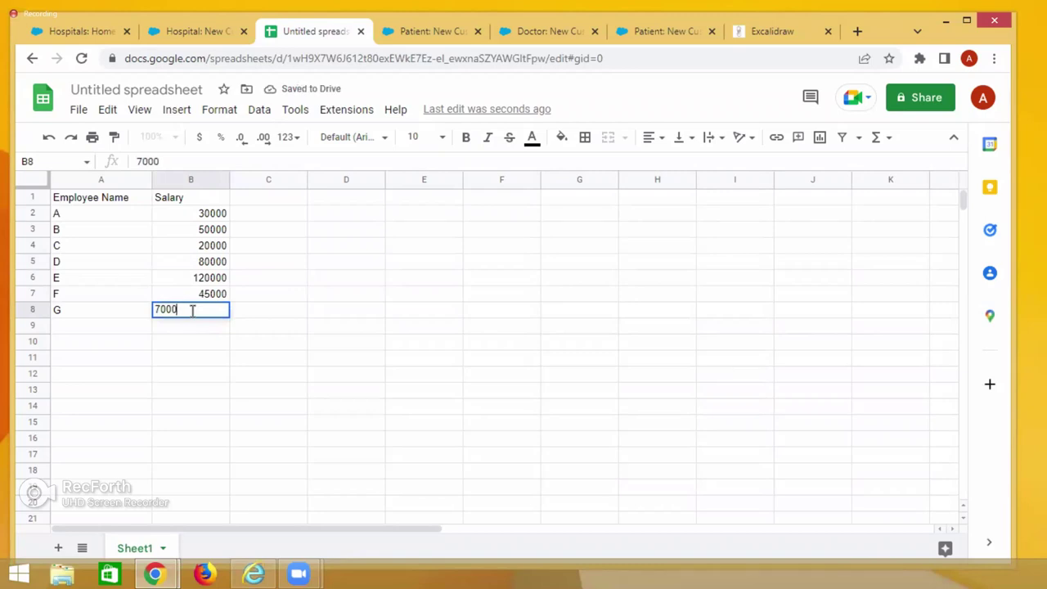
pyautogui.click(193, 358)
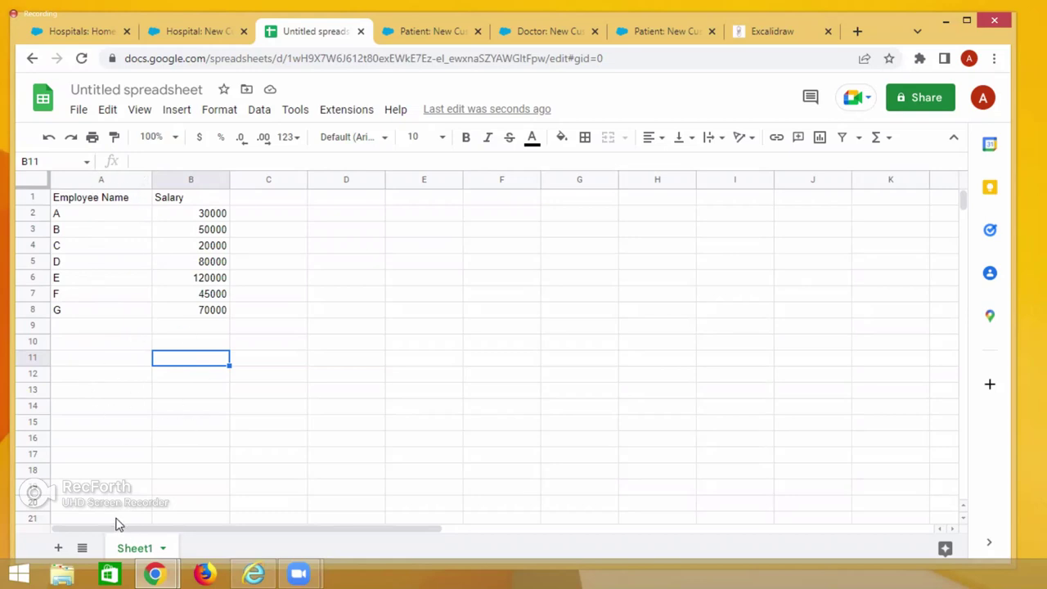
# Select the employee names in A2:A8 to check how many there are
pyautogui.click(340, 214)
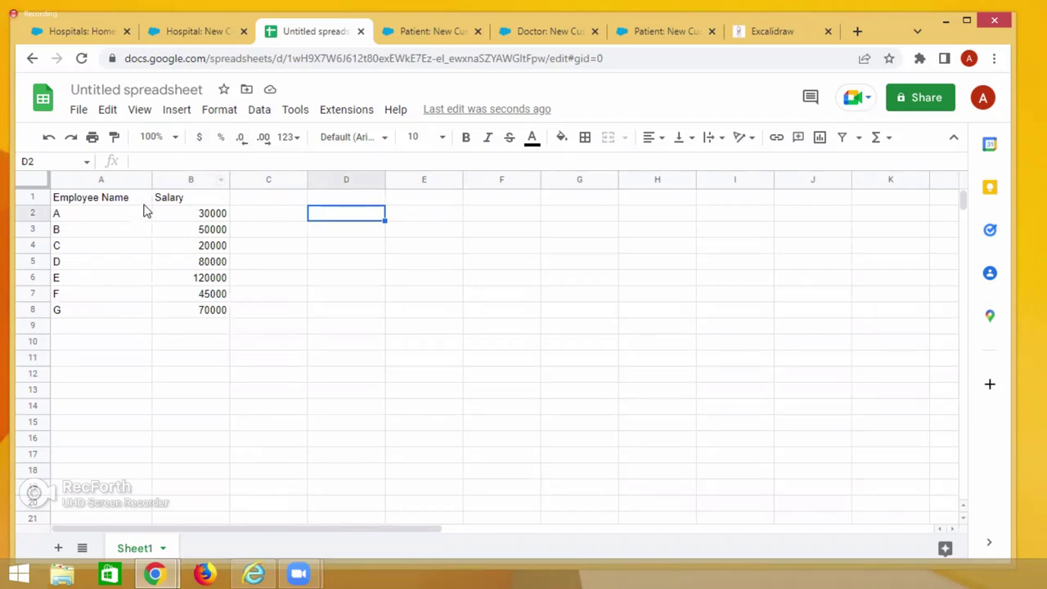
pyautogui.click(123, 219)
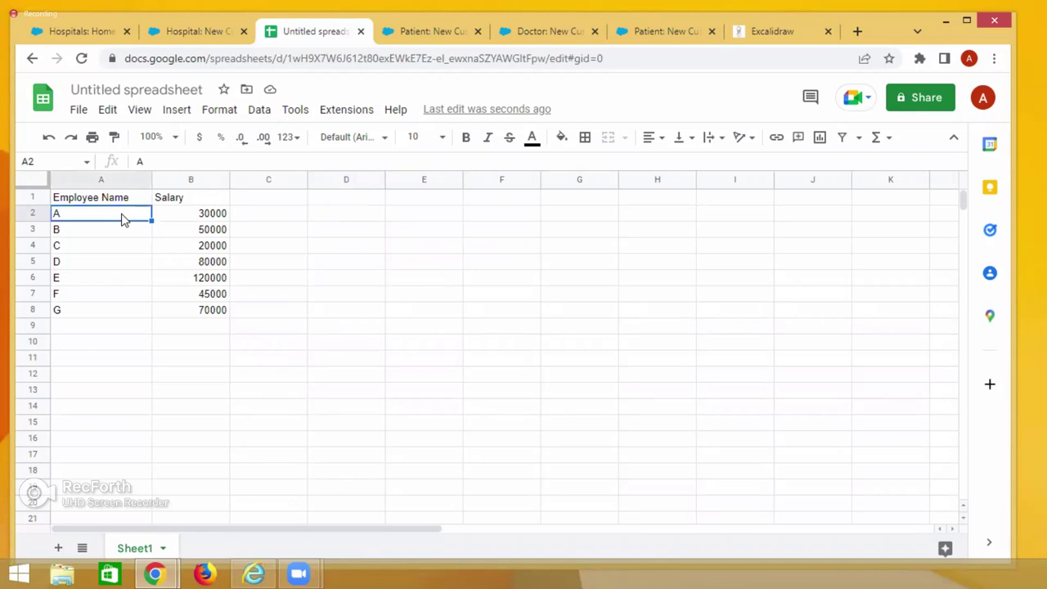
pyautogui.hotkey('shift', 'Right')
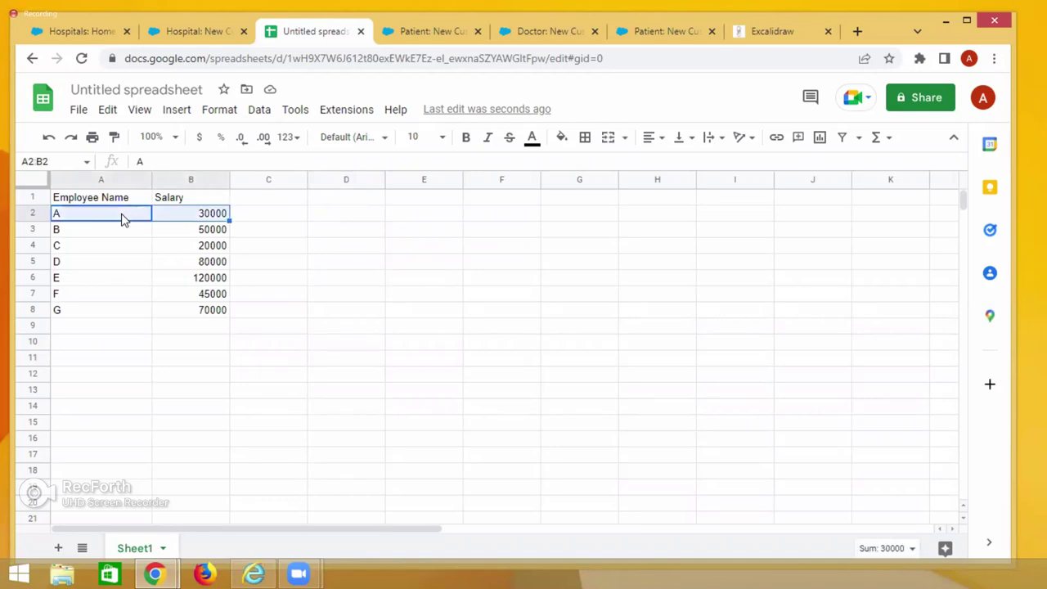
pyautogui.hotkey('shift', 'Down')
pyautogui.hotkey('shift', 'Left')
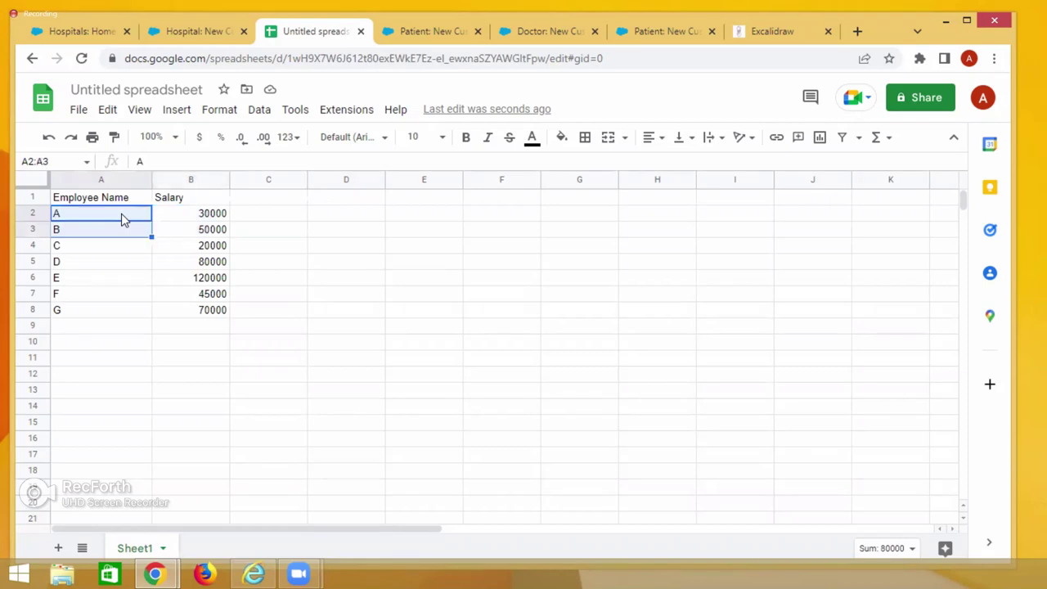
pyautogui.hotkey('shift', 'Down')
pyautogui.hotkey('shift', 'Down')
pyautogui.hotkey('shift', 'Down')
pyautogui.hotkey('shift', 'Down')
pyautogui.hotkey('shift', 'Down')
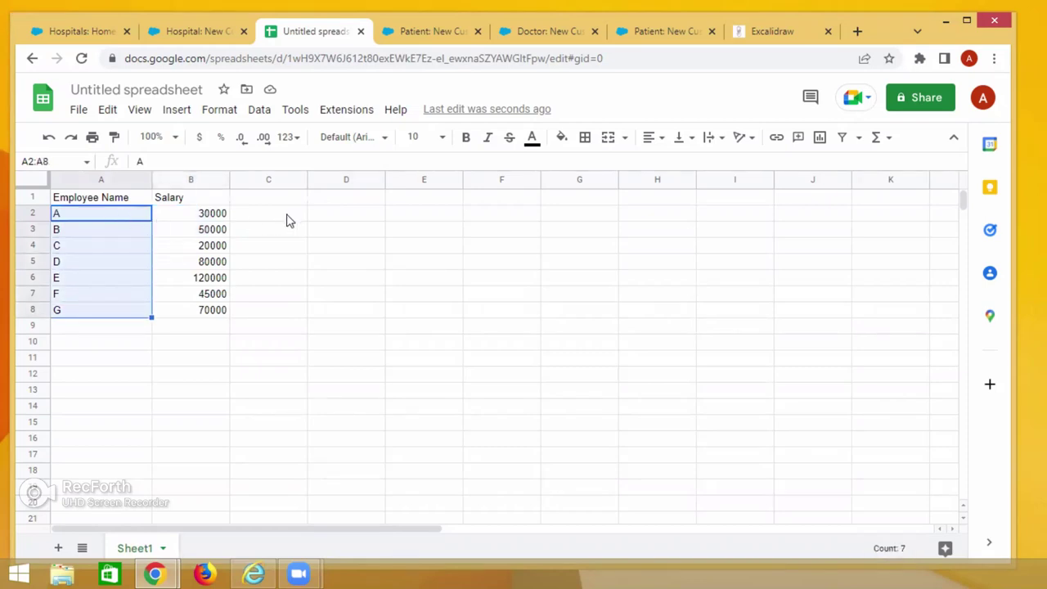
# Try to count the employee names with a COUNT formula over A2:A18 in cell D2
pyautogui.click(355, 219)
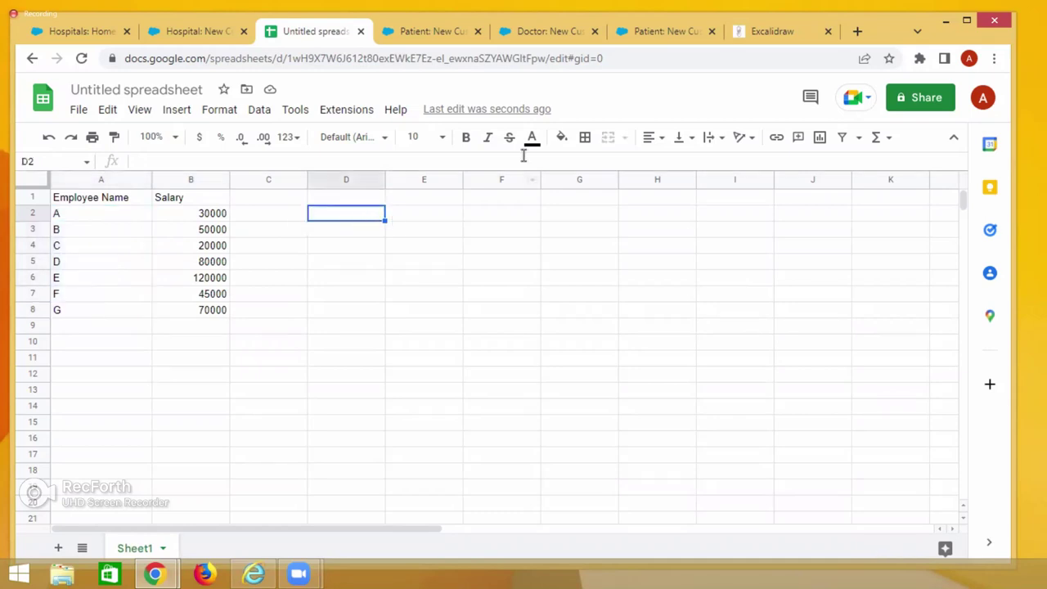
pyautogui.click(883, 138)
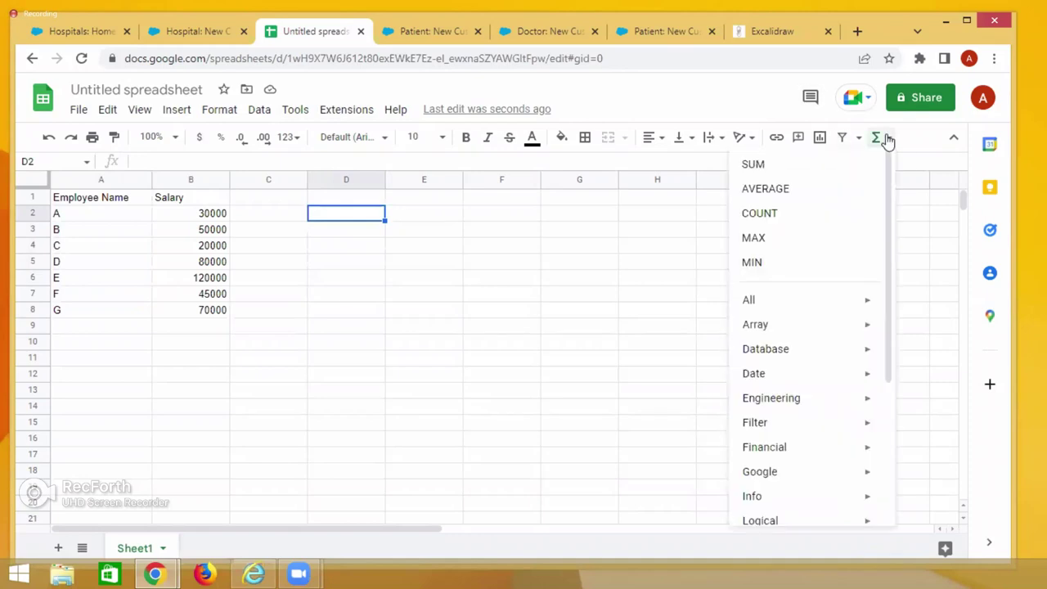
pyautogui.click(768, 215)
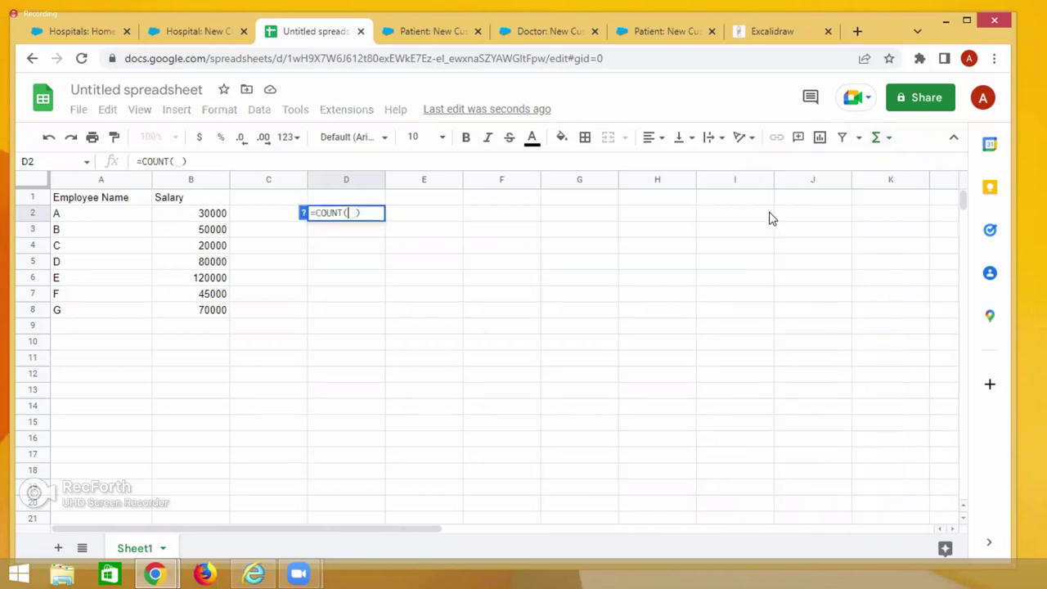
pyautogui.click(123, 217)
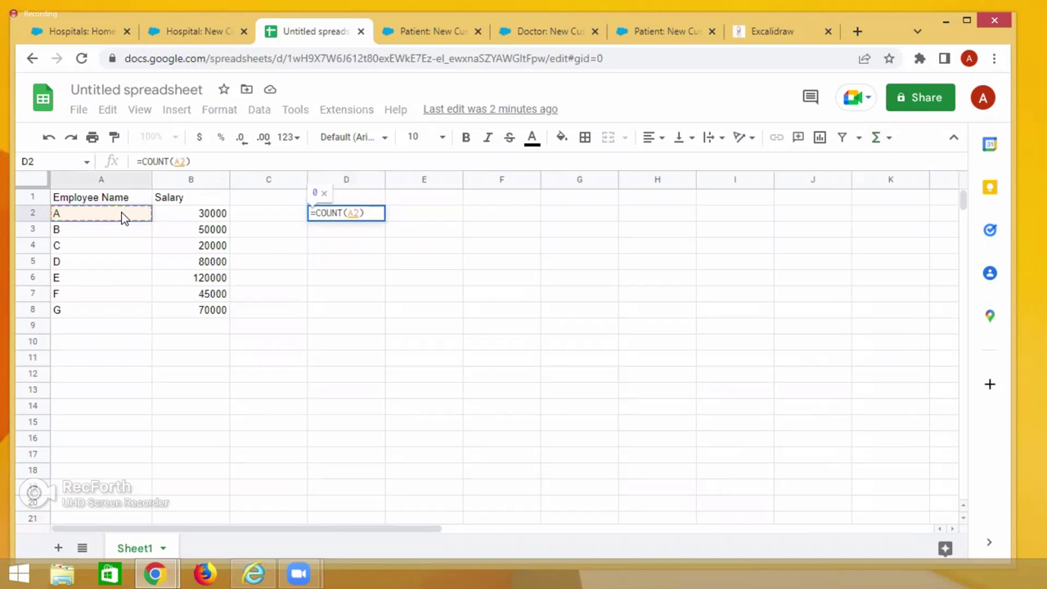
pyautogui.hotkey('shift', 'Down')
pyautogui.hotkey('shift', 'Down')
pyautogui.hotkey('shift', 'Down')
pyautogui.hotkey('shift', 'Down')
pyautogui.hotkey('shift', 'Down')
pyautogui.hotkey('shift', 'Down')
pyautogui.hotkey('shift', 'Down')
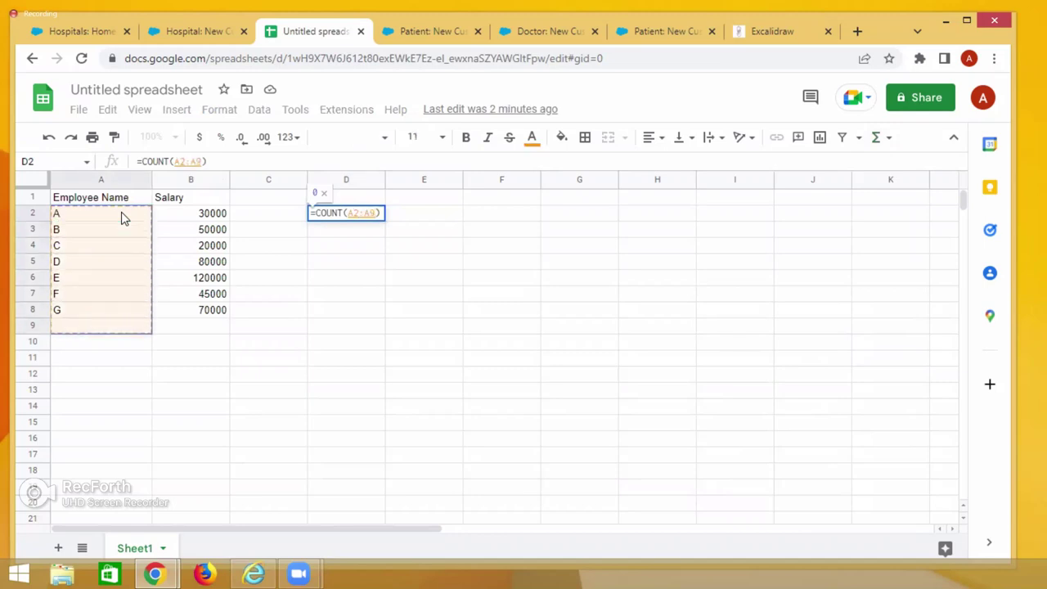
pyautogui.hotkey('shift', 'Down')
pyautogui.hotkey('shift', 'Down')
pyautogui.hotkey('shift', 'Down')
pyautogui.hotkey('shift', 'Down')
pyautogui.hotkey('shift', 'Down')
pyautogui.hotkey('shift', 'Down')
pyautogui.hotkey('shift', 'Down')
pyautogui.hotkey('shift', 'Down')
pyautogui.hotkey('shift', 'Down')
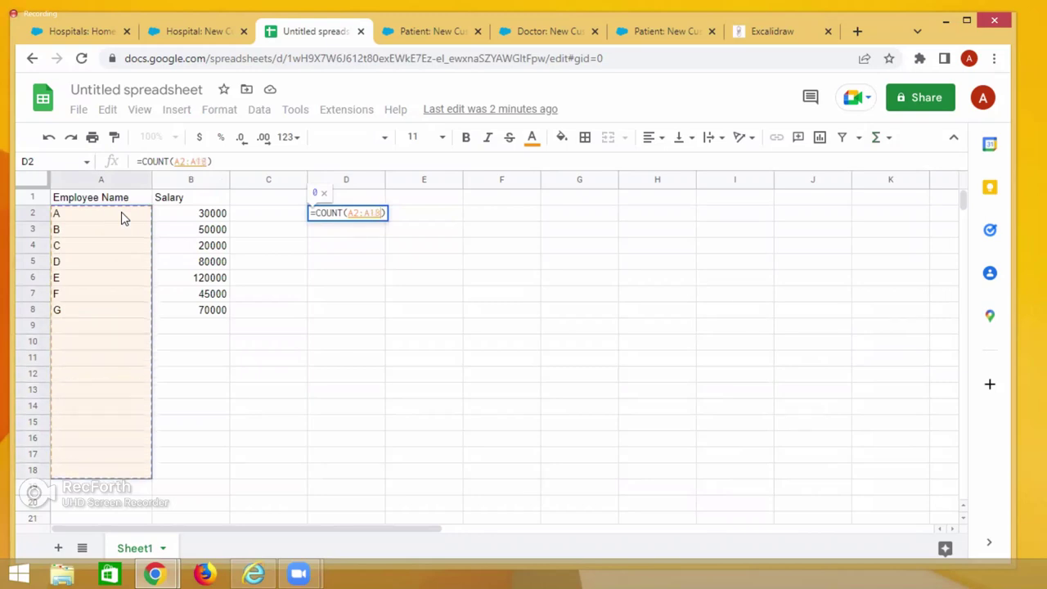
pyautogui.press('Return')
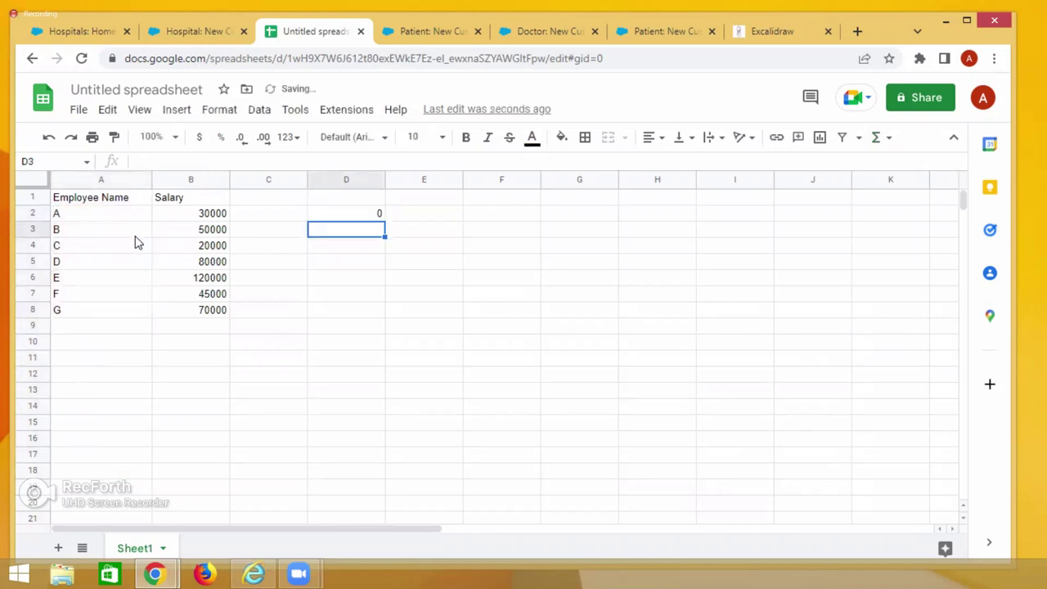
# Change the COUNT formula's range in cell D2 to A2:A8
pyautogui.doubleClick(325, 215)
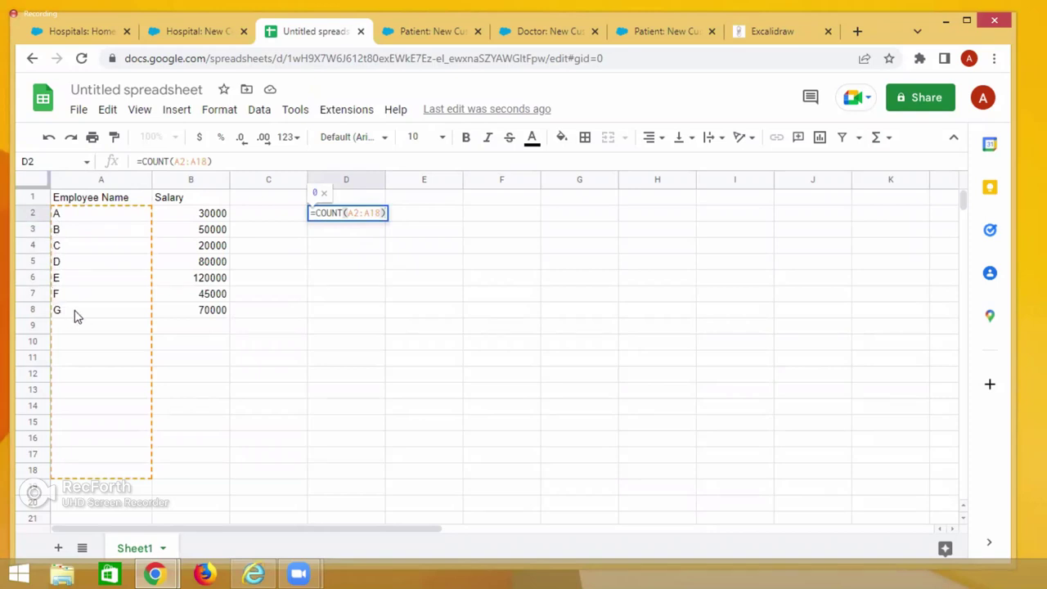
pyautogui.hotkey('ctrl', 'a')
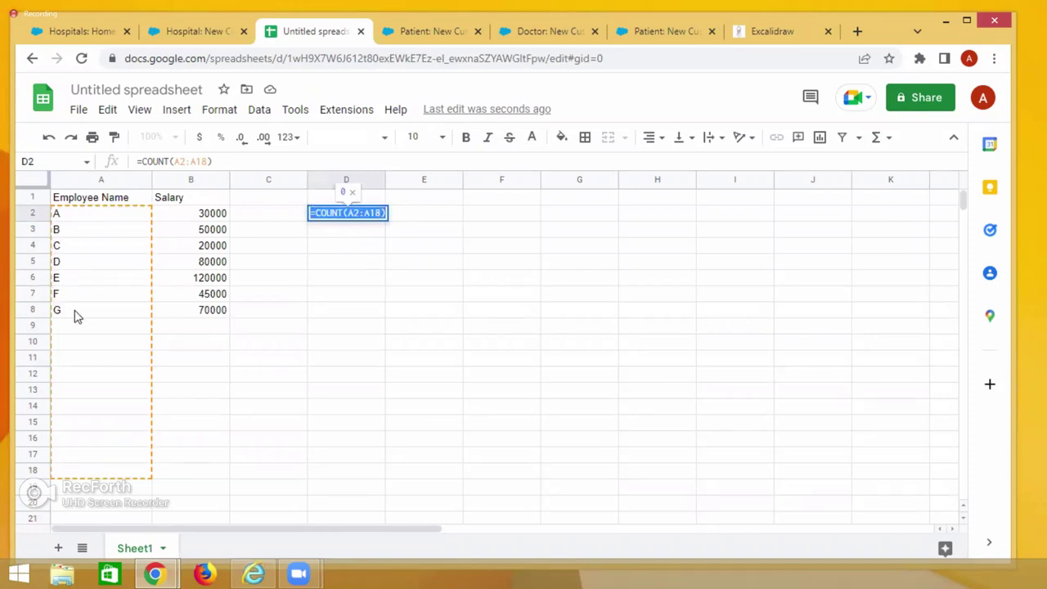
pyautogui.click(204, 161)
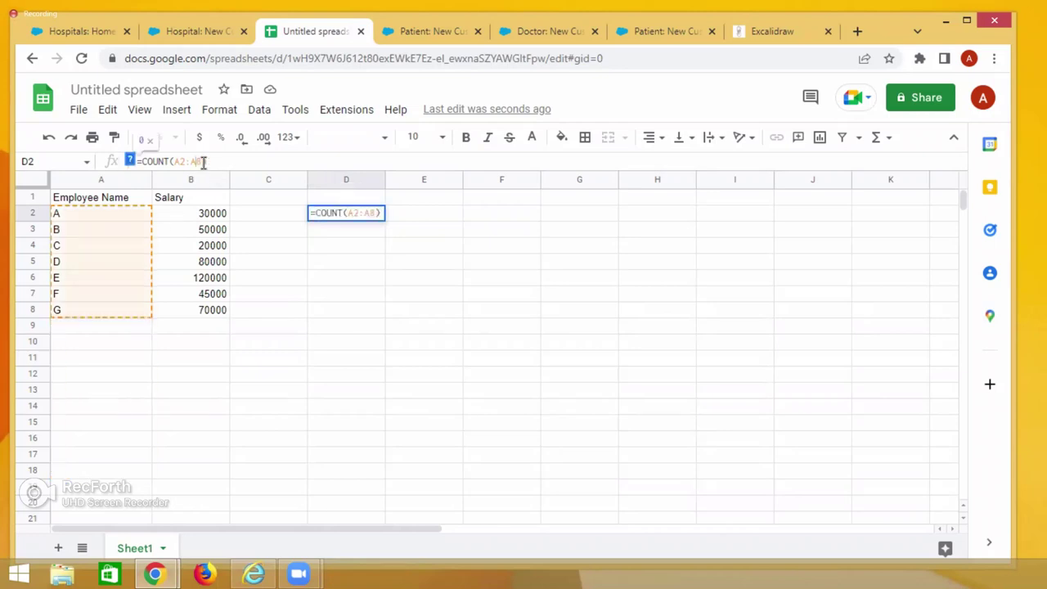
pyautogui.press('Return')
# Reopen the COUNT formula in cell D2 and delete it
pyautogui.click(330, 215)
pyautogui.doubleClick(329, 215)
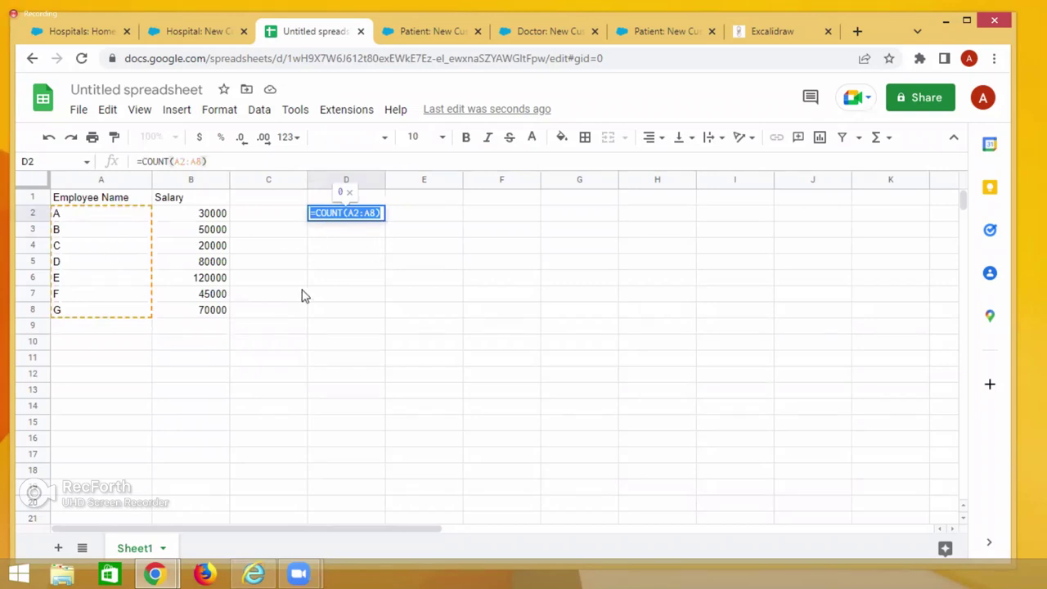
pyautogui.click(351, 291)
pyautogui.doubleClick(355, 212)
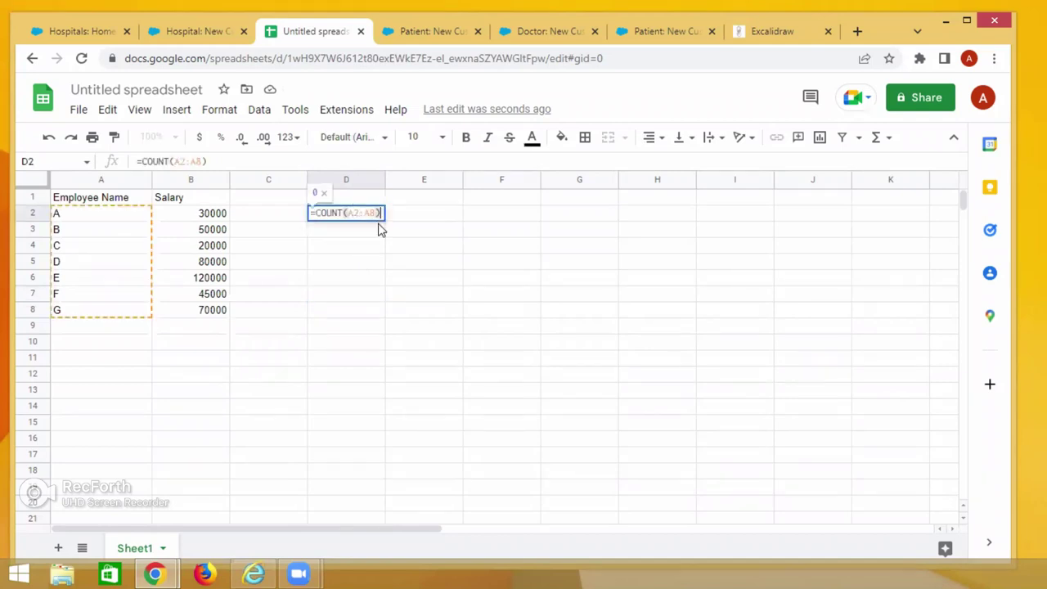
pyautogui.hotkey('ctrl', 'a')
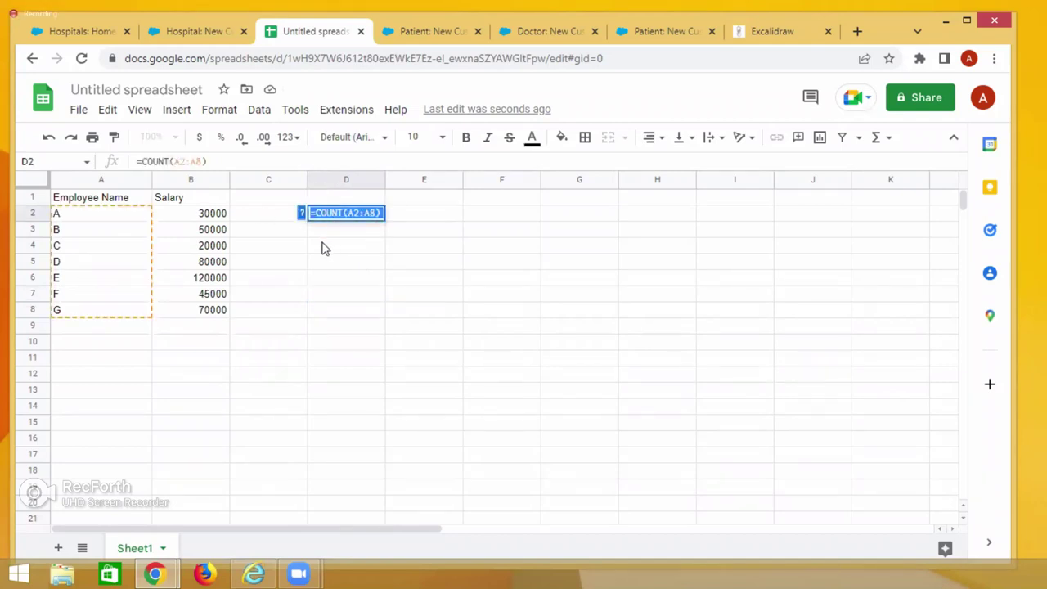
pyautogui.press('Delete')
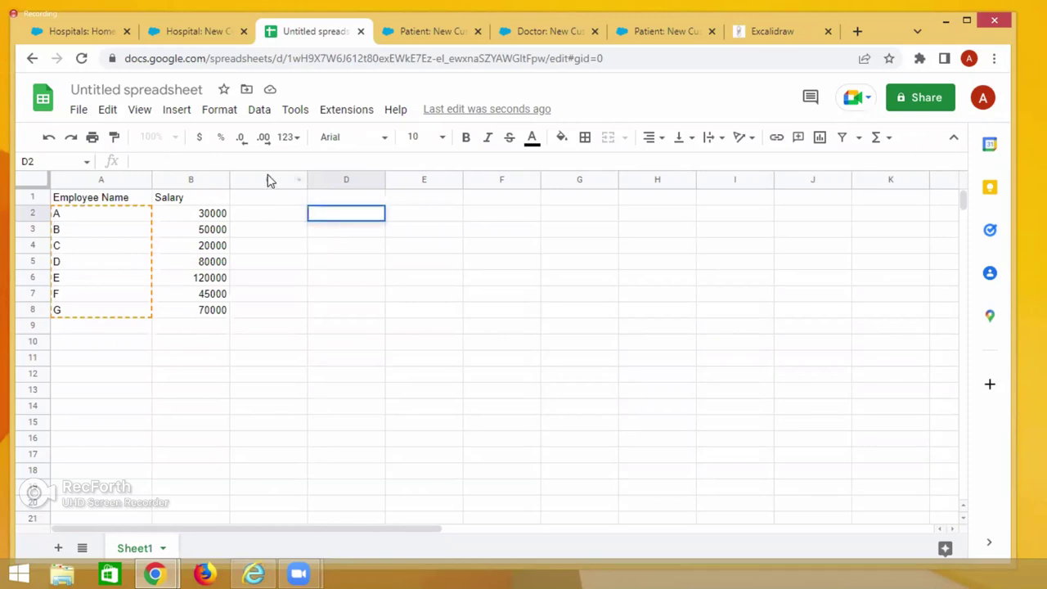
pyautogui.click(255, 308)
# Count the salary values in B2:B8 with the COUNT function, placing the result in B9
pyautogui.click(201, 211)
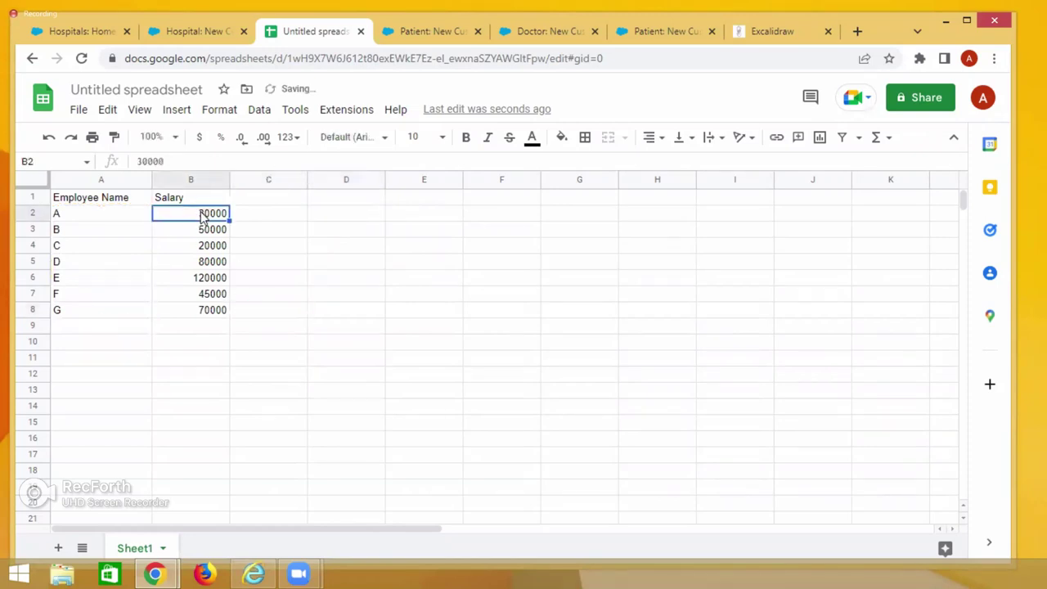
pyautogui.hotkey('shift', 'Down')
pyautogui.hotkey('shift', 'Down')
pyautogui.hotkey('shift', 'Down')
pyautogui.hotkey('shift', 'Down')
pyautogui.hotkey('shift', 'Down')
pyautogui.hotkey('shift', 'Down')
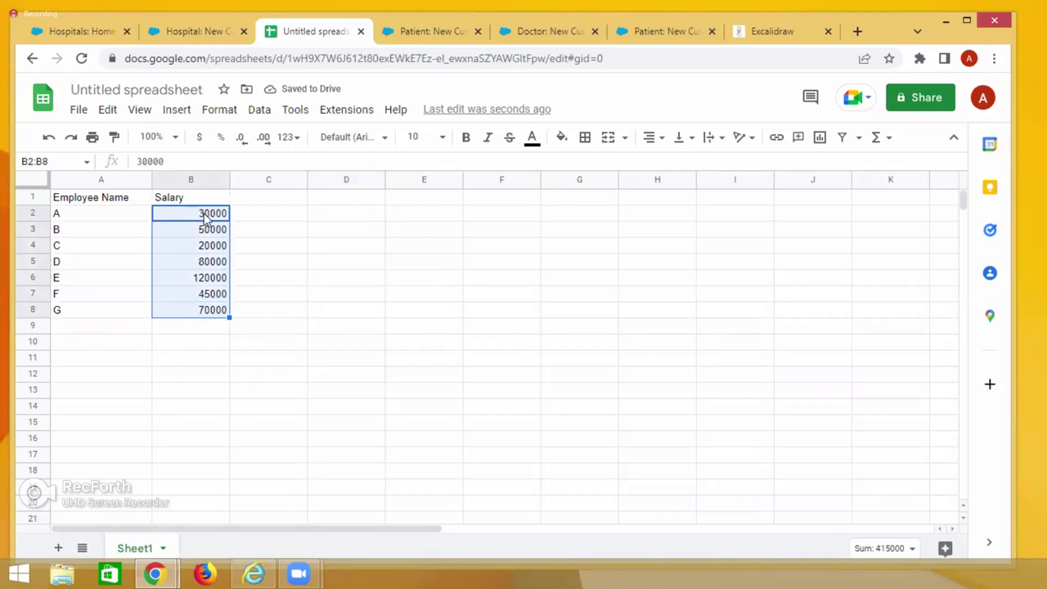
pyautogui.click(885, 138)
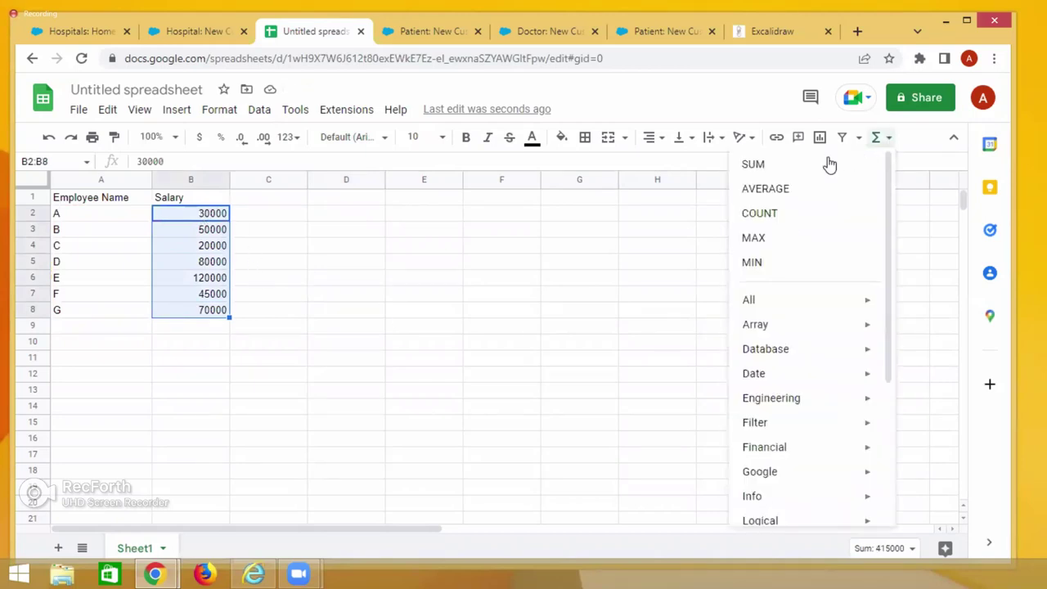
pyautogui.click(759, 213)
pyautogui.click(474, 381)
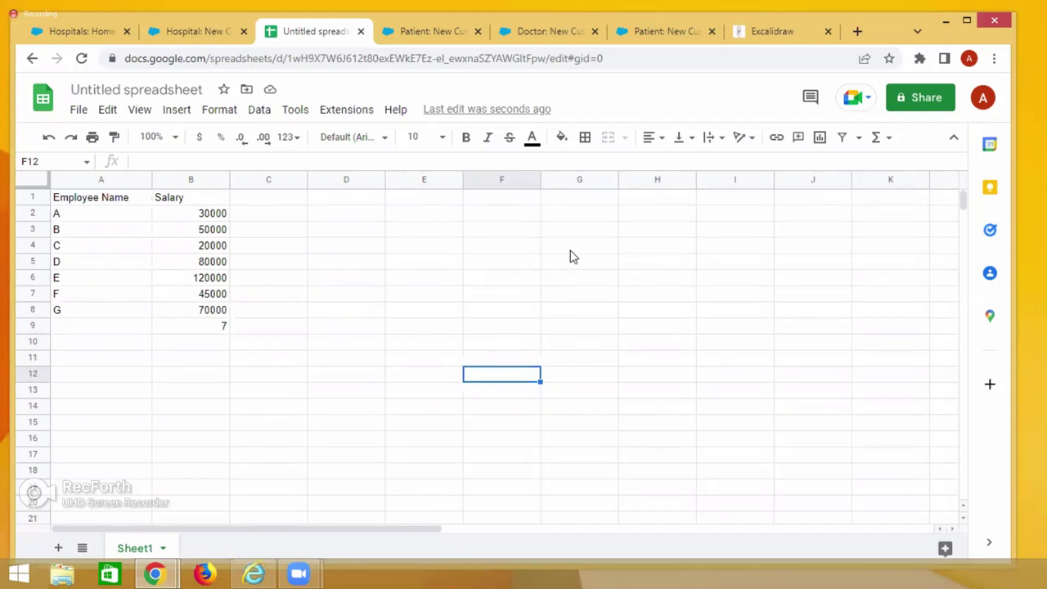
# Enter the label COUNT in cell E3 and its description "To get total Records" in F3
pyautogui.doubleClick(446, 230)
pyautogui.write('CON')
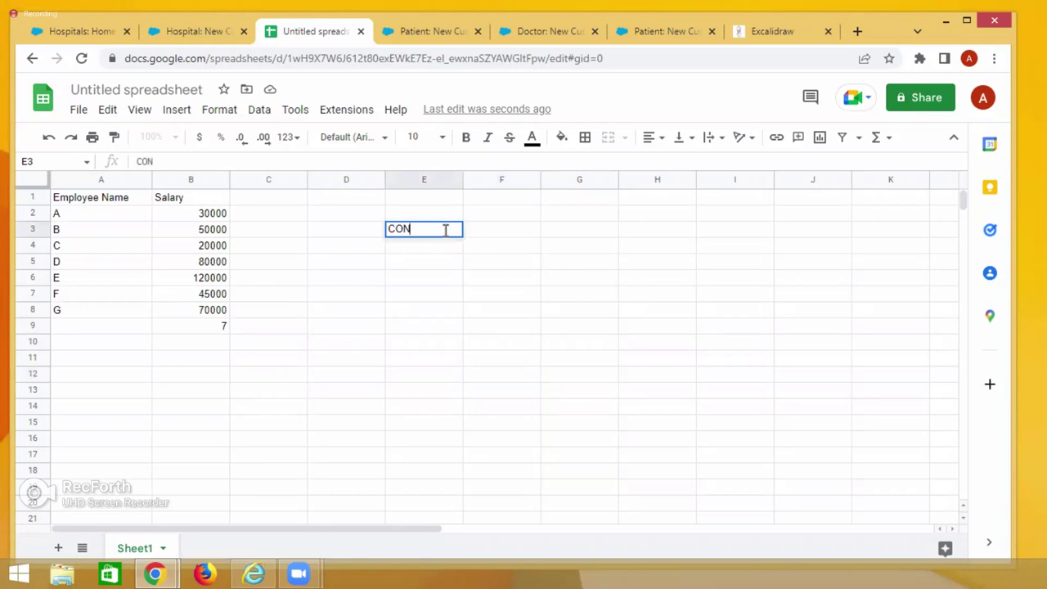
pyautogui.press('BackSpace')
pyautogui.write('UNT')
pyautogui.click(507, 230)
pyautogui.write('To get to')
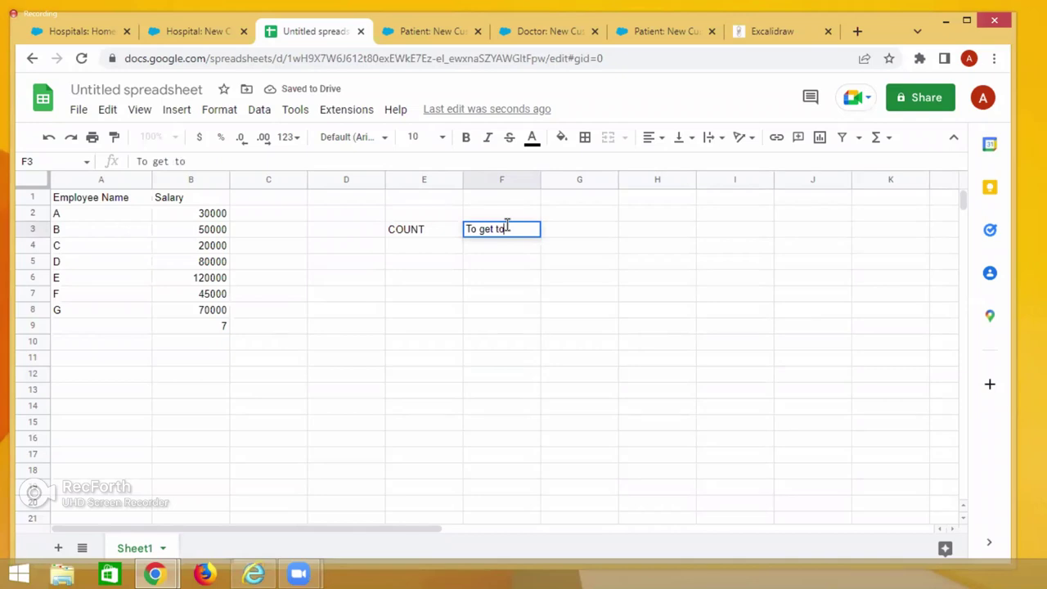
pyautogui.write('tal Records')
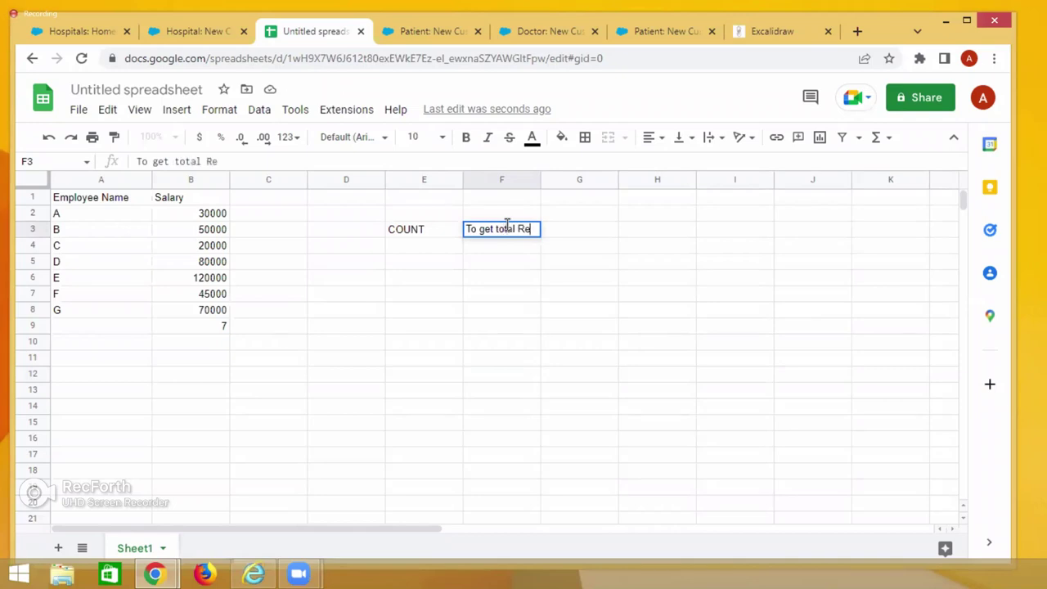
pyautogui.click(531, 409)
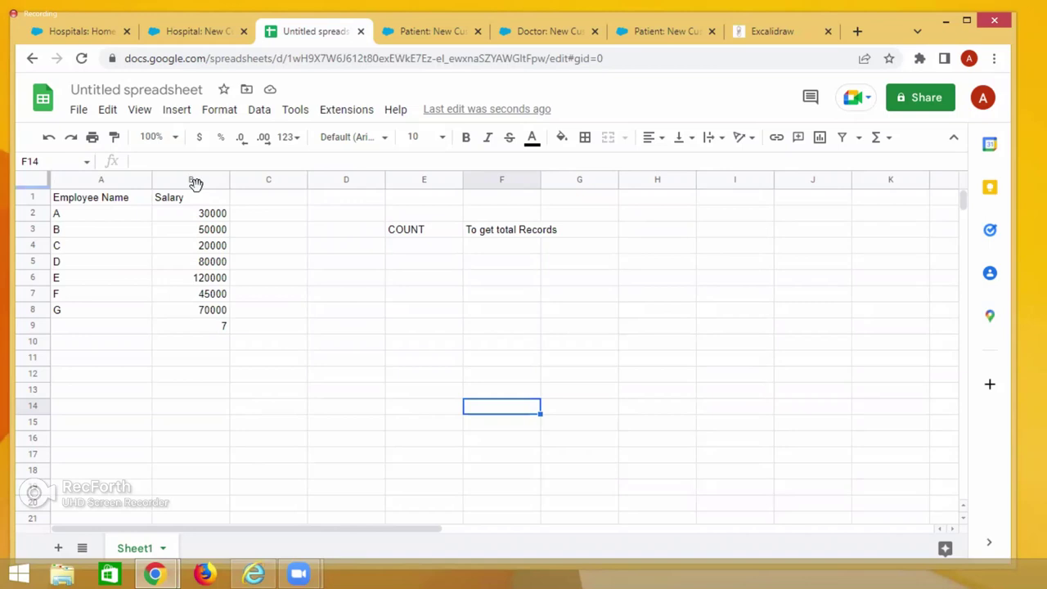
# Total the salary values in B2:B8 with the SUM function, placing the result in B9
pyautogui.click(214, 213)
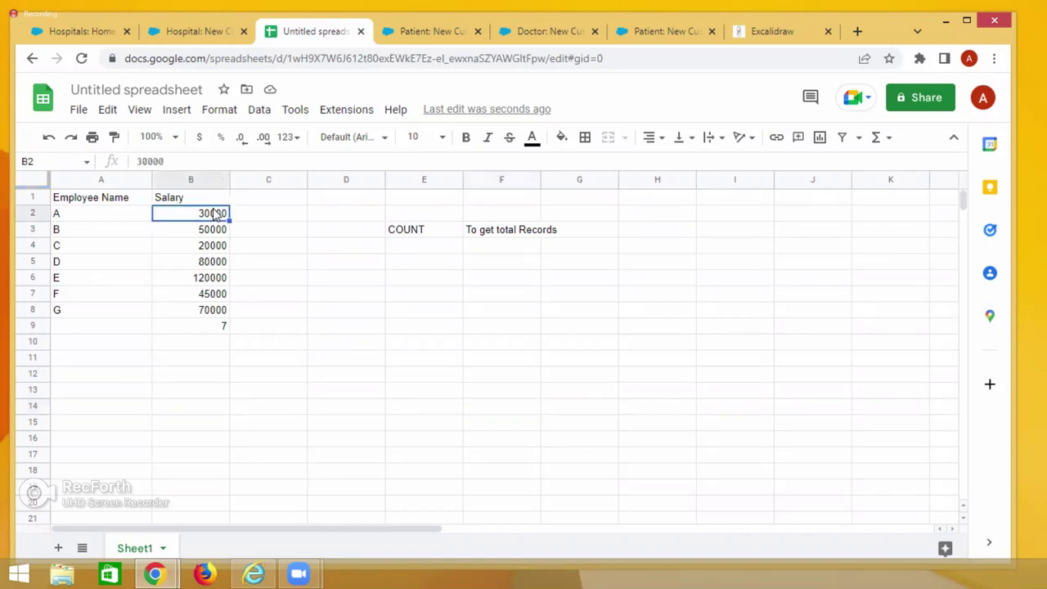
pyautogui.hotkey('shift', 'Down')
pyautogui.hotkey('ctrl', 'shift', 'Down')
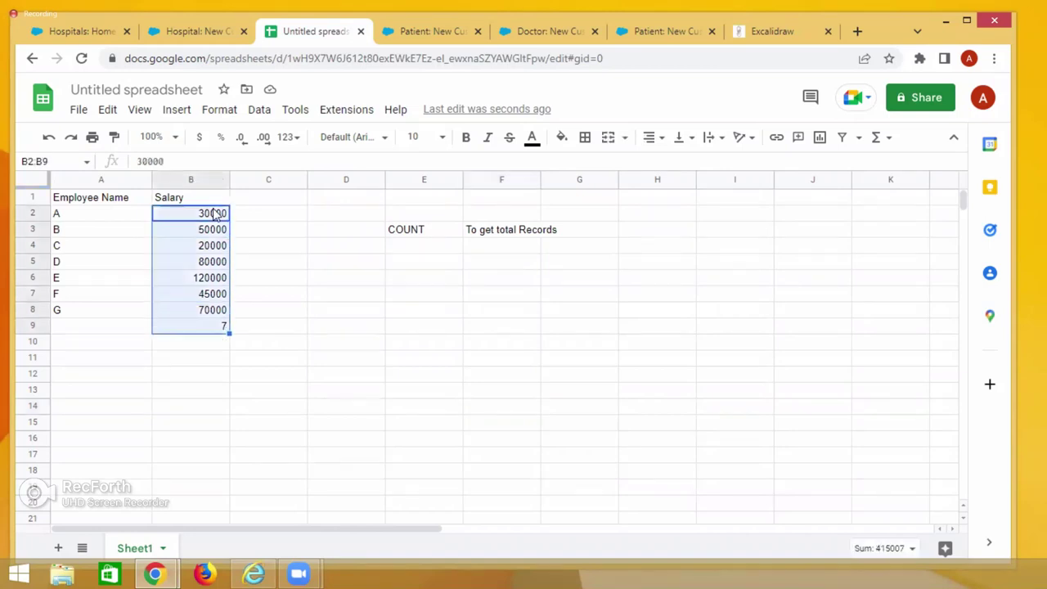
pyautogui.hotkey('shift', 'Up')
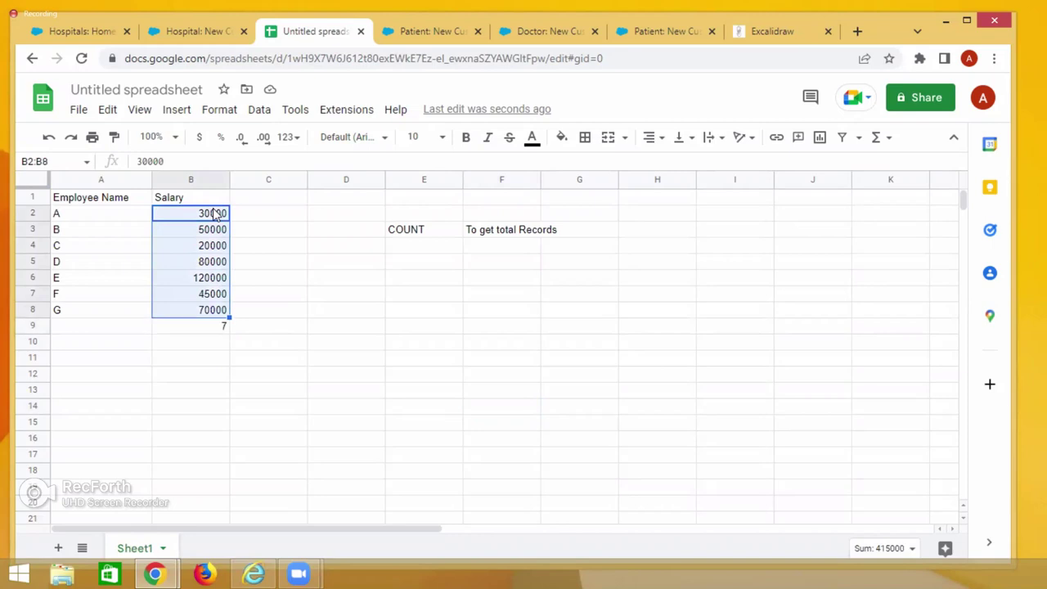
pyautogui.click(889, 137)
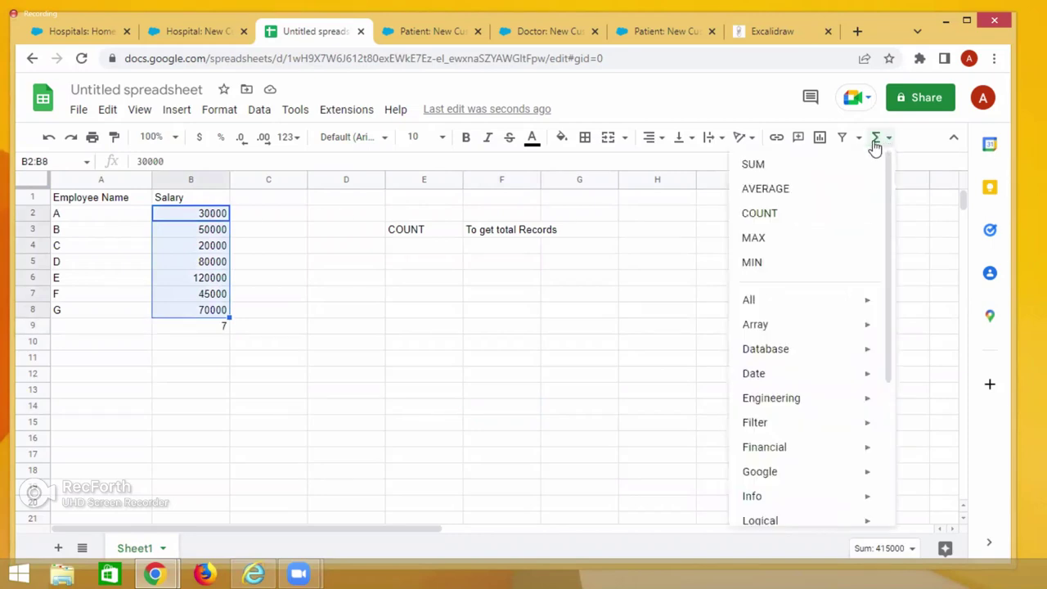
pyautogui.click(753, 166)
pyautogui.press('Return')
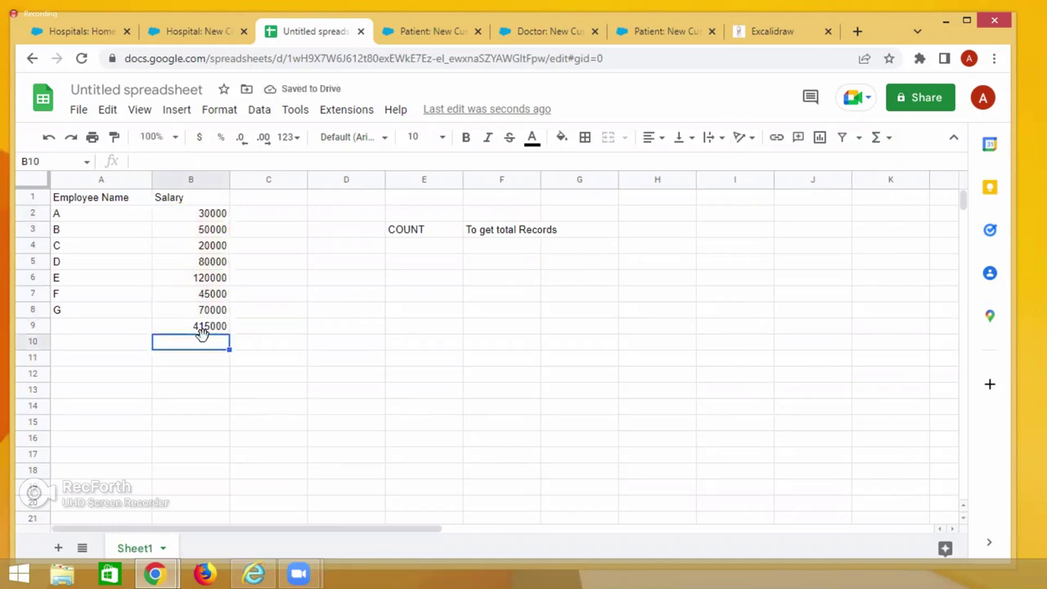
# Enter the label SUM in cell E4 and widen column F to fit the description text
pyautogui.click(418, 249)
pyautogui.write('SUM')
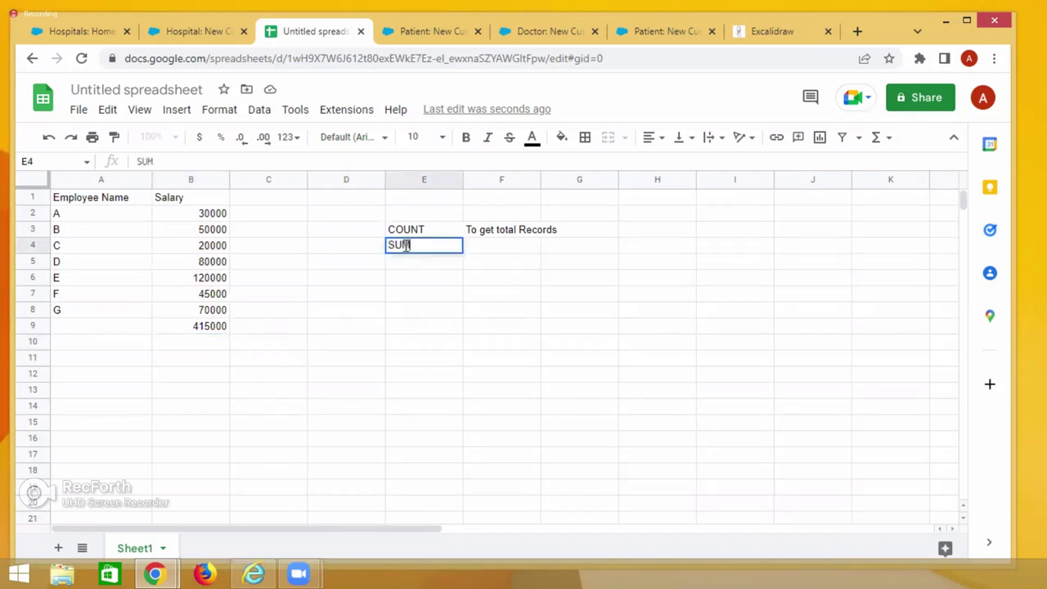
pyautogui.click(475, 248)
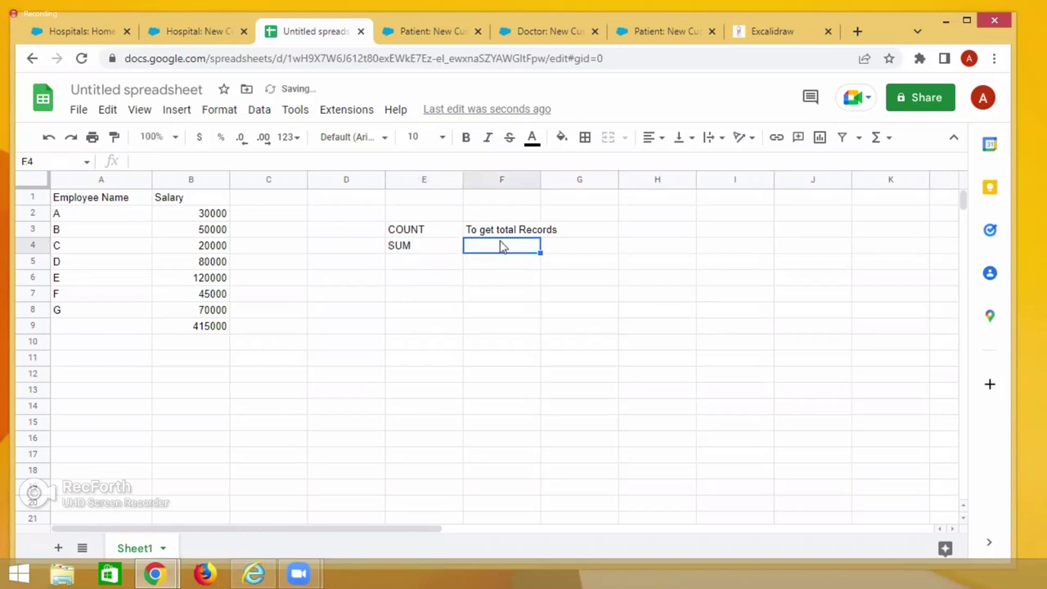
pyautogui.moveTo(540, 179); pyautogui.dragTo(621, 177)
# Describe the SUM function in cell F4 as "To get total sum of particular data"
pyautogui.doubleClick(489, 247)
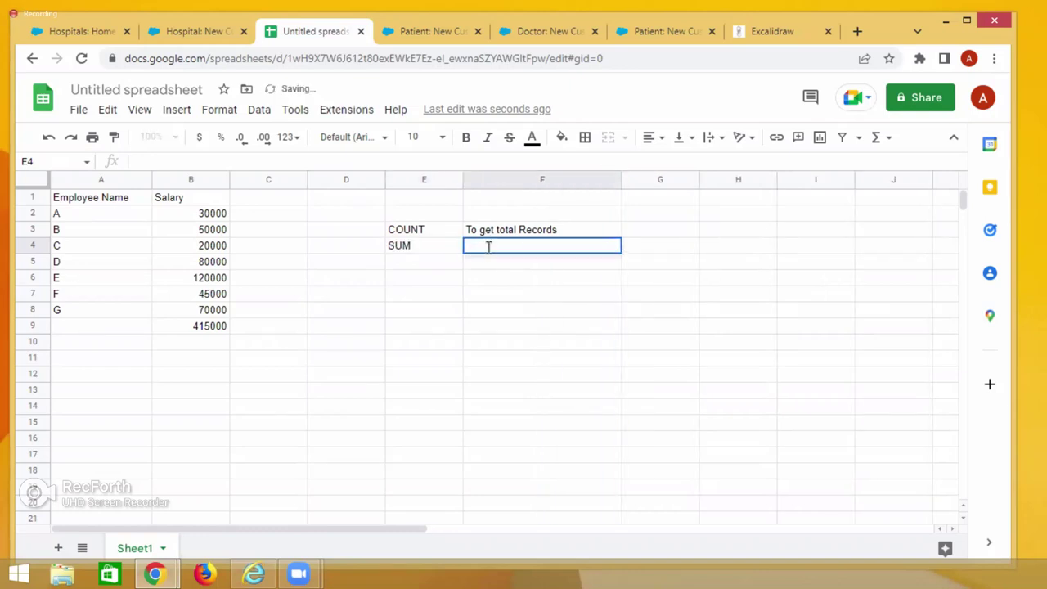
pyautogui.write('To')
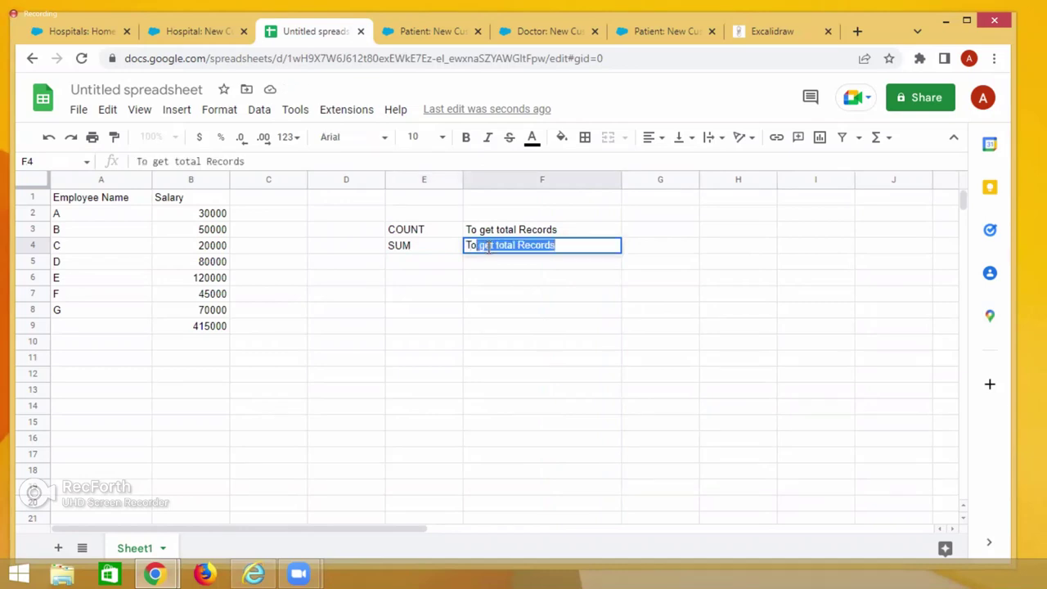
pyautogui.press('BackSpace')
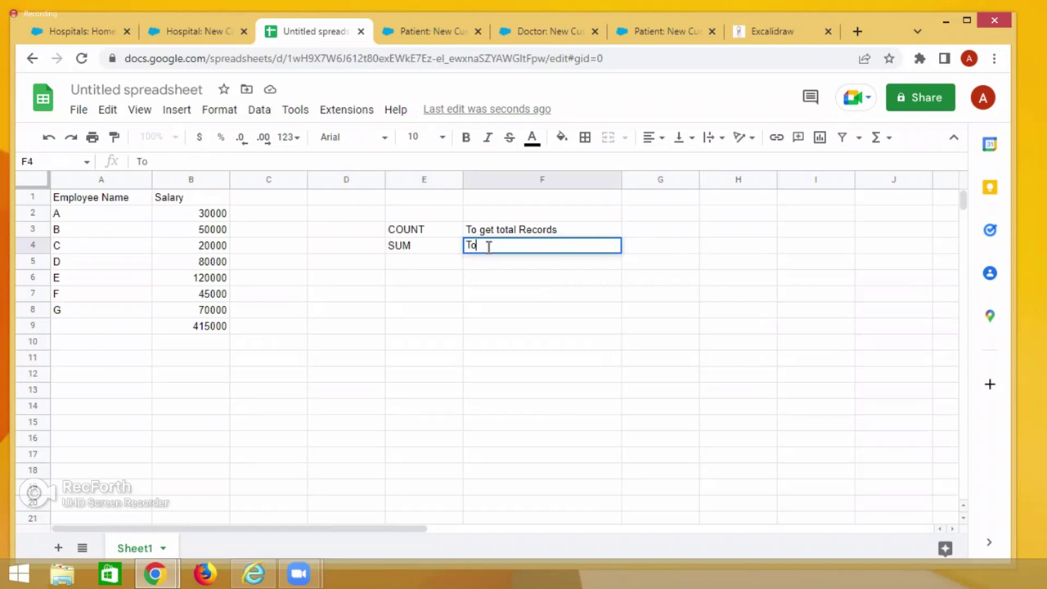
pyautogui.write('get t')
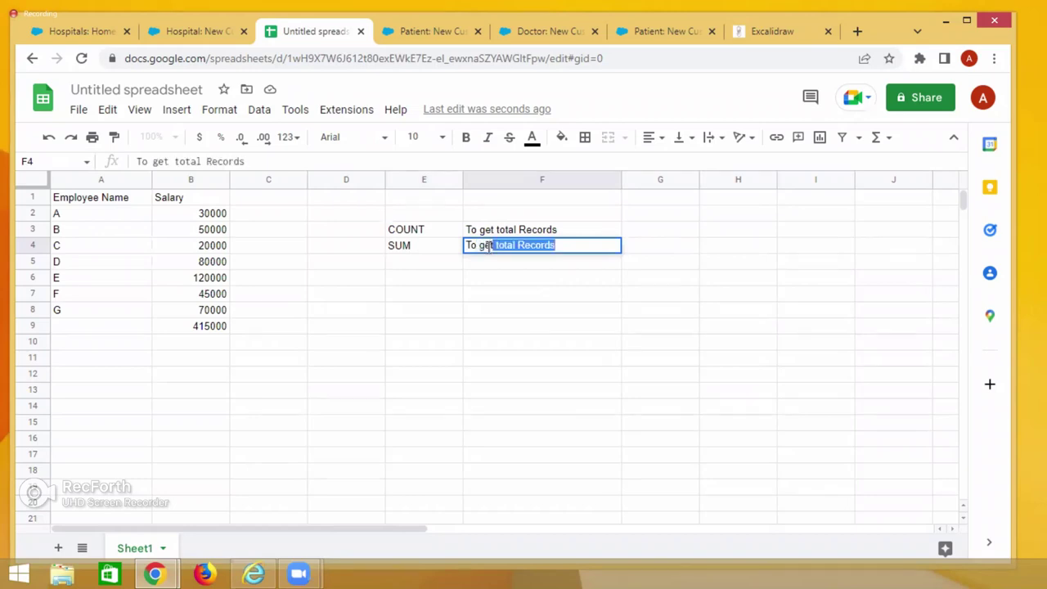
pyautogui.write('otal s')
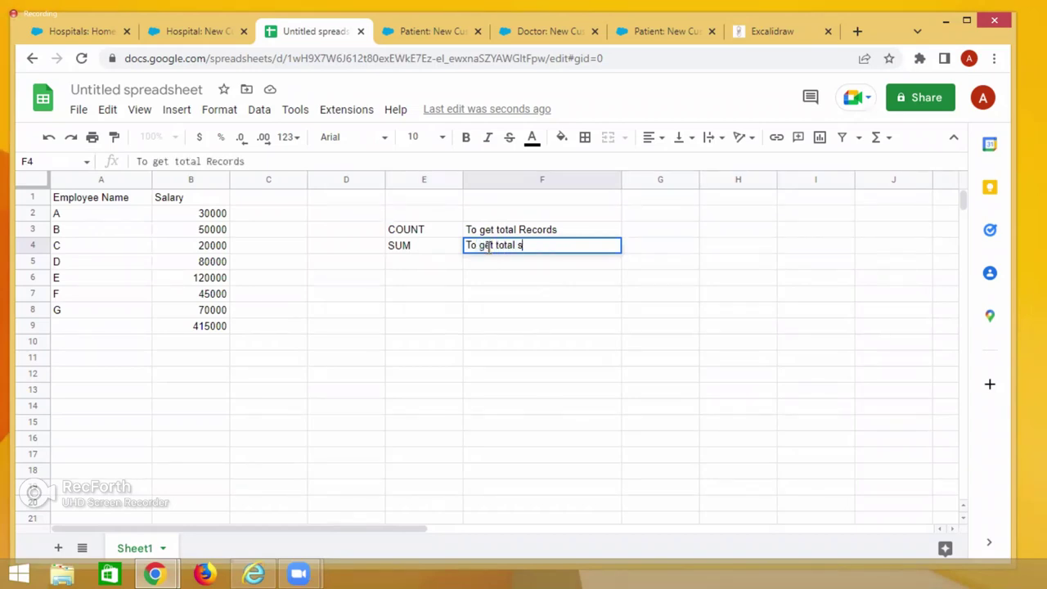
pyautogui.write('um of partic')
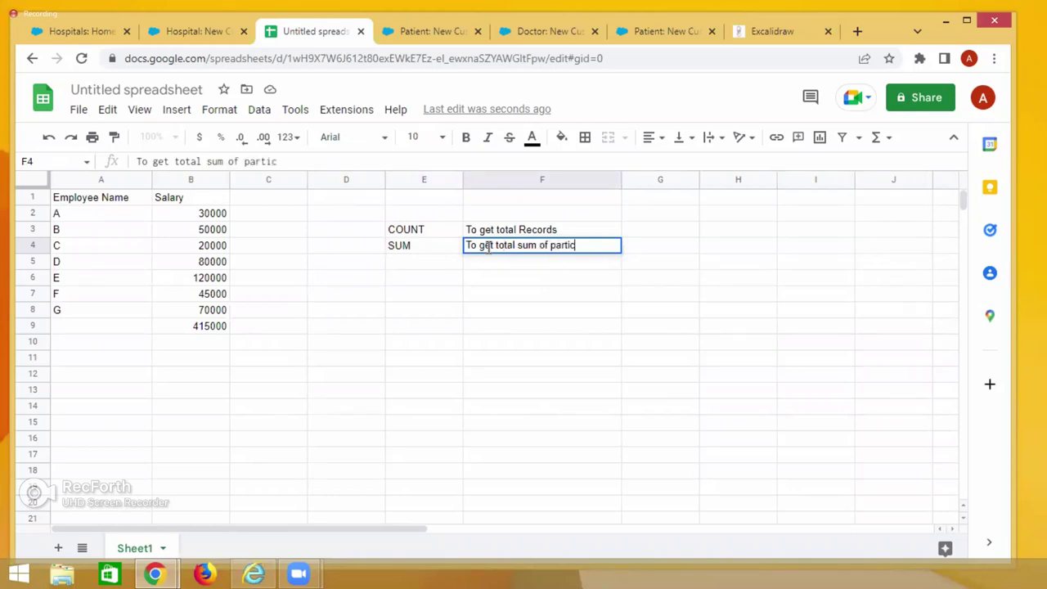
pyautogui.write('ular data')
pyautogui.click(493, 365)
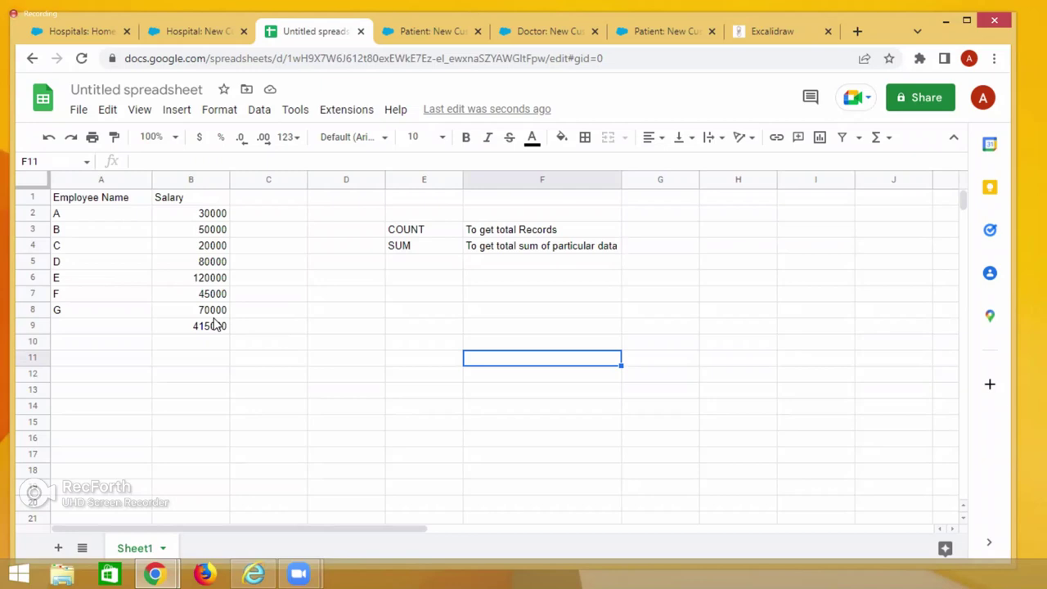
# Apply the MAX function to the range B2:B9, placing the result in B10
pyautogui.click(189, 216)
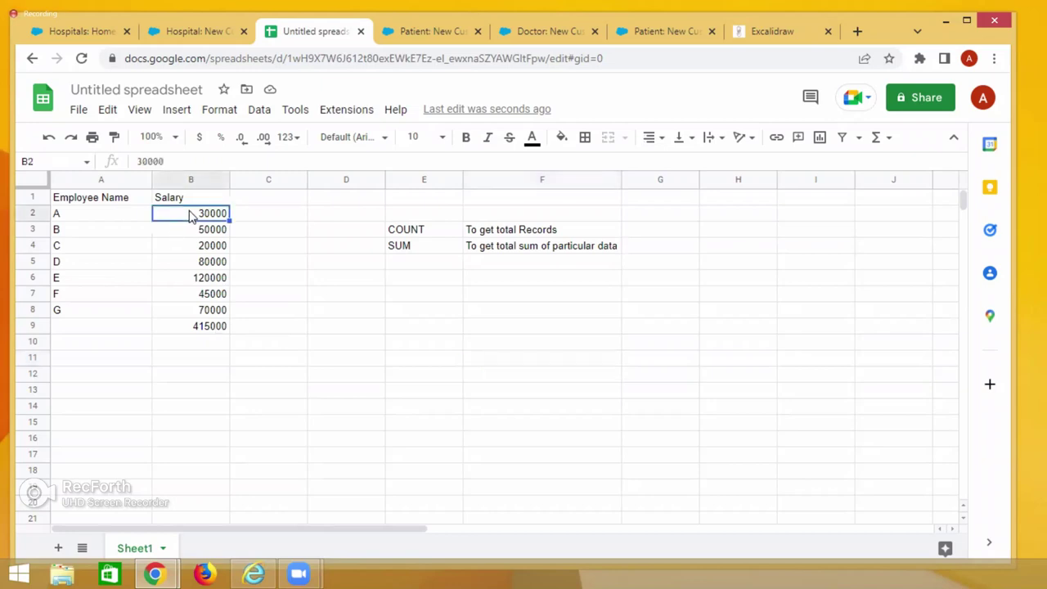
pyautogui.hotkey('shift', 'Down')
pyautogui.hotkey('shift', 'Down')
pyautogui.hotkey('shift', 'Down')
pyautogui.hotkey('shift', 'Down')
pyautogui.hotkey('shift', 'Down')
pyautogui.hotkey('shift', 'Down')
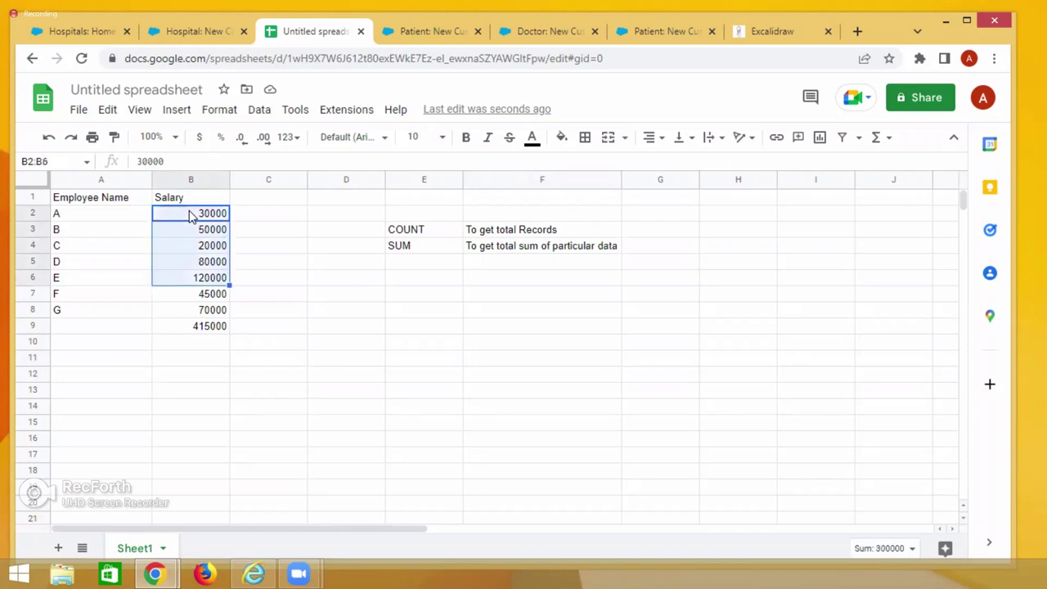
pyautogui.hotkey('shift', 'Down')
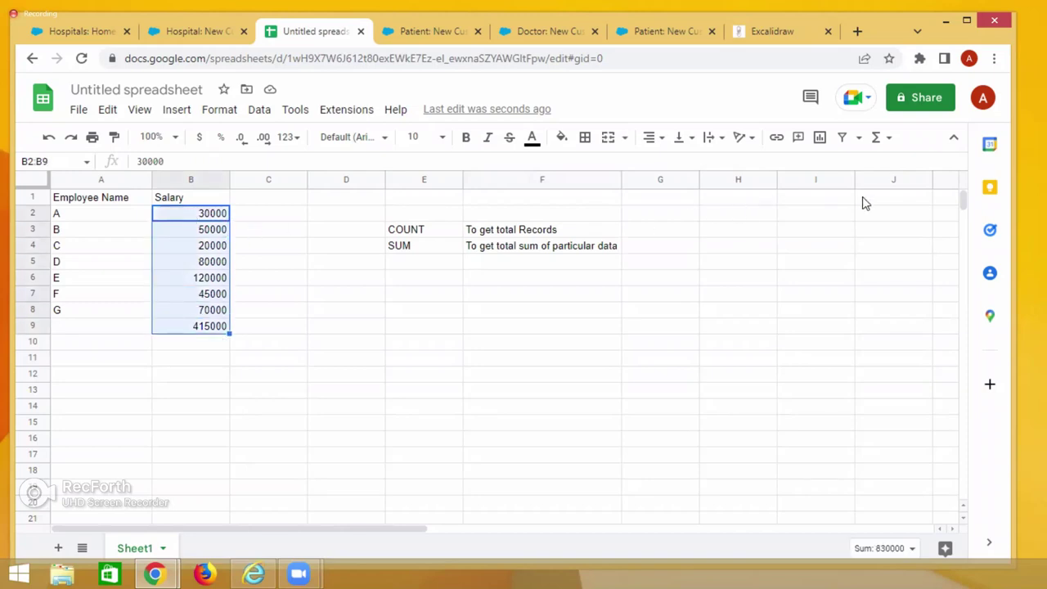
pyautogui.click(891, 141)
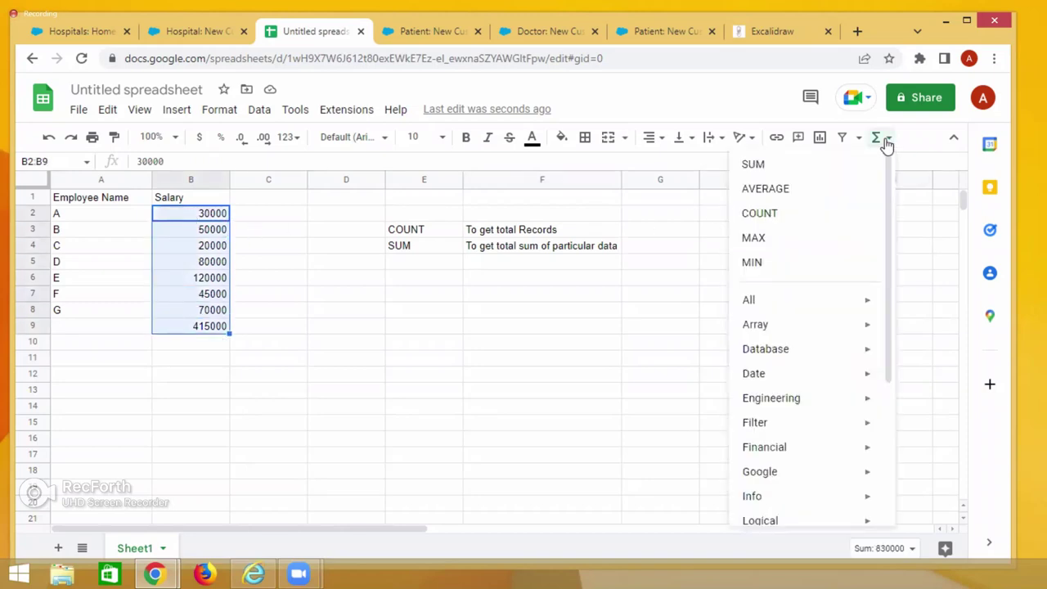
pyautogui.click(754, 237)
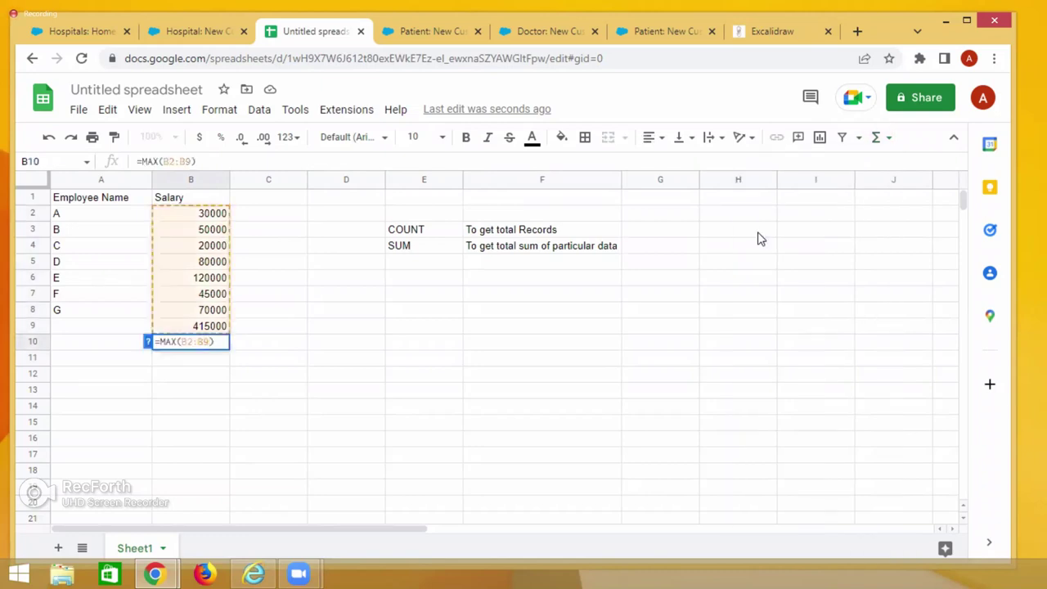
pyautogui.press('Return')
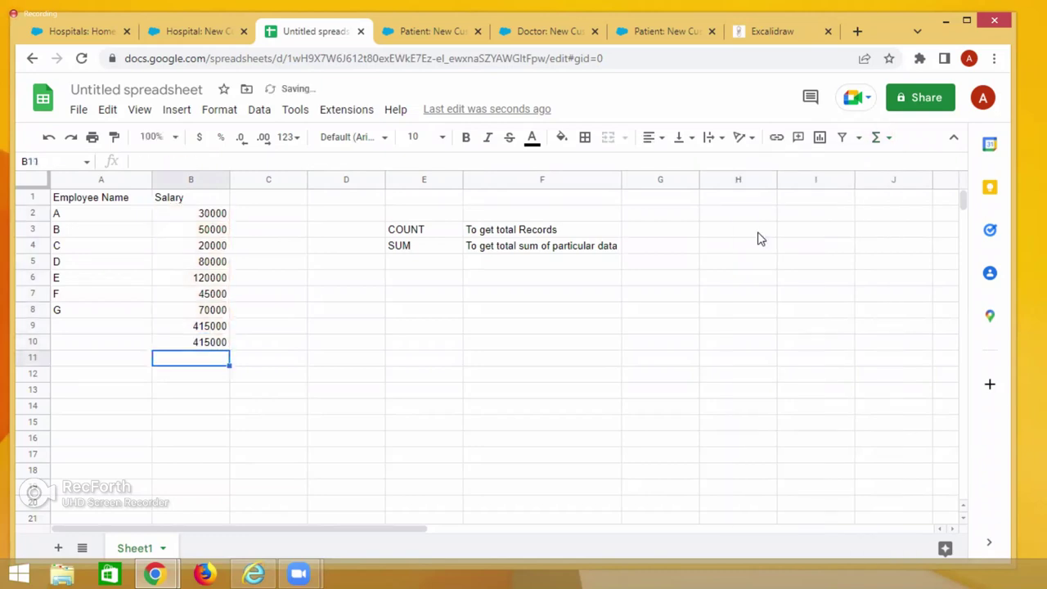
# Delete the total in cell B9 so the MAX formula in B10 evaluates only the salaries
pyautogui.click(211, 327)
pyautogui.press('Delete')
pyautogui.click(215, 347)
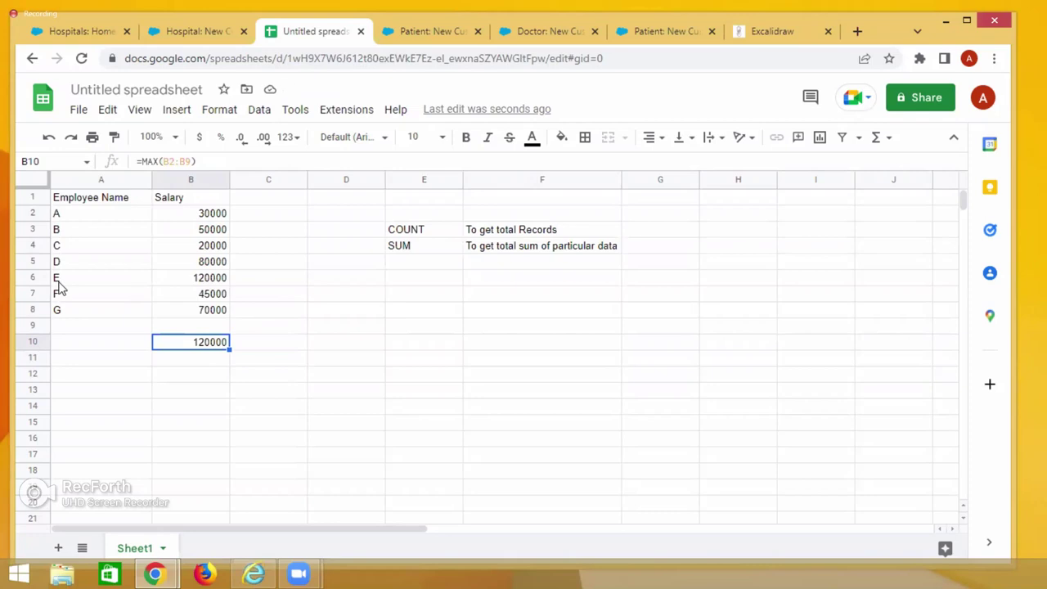
# Enter the label MAX in cell E5 and its description "To get max salary" in F5
pyautogui.doubleClick(399, 261)
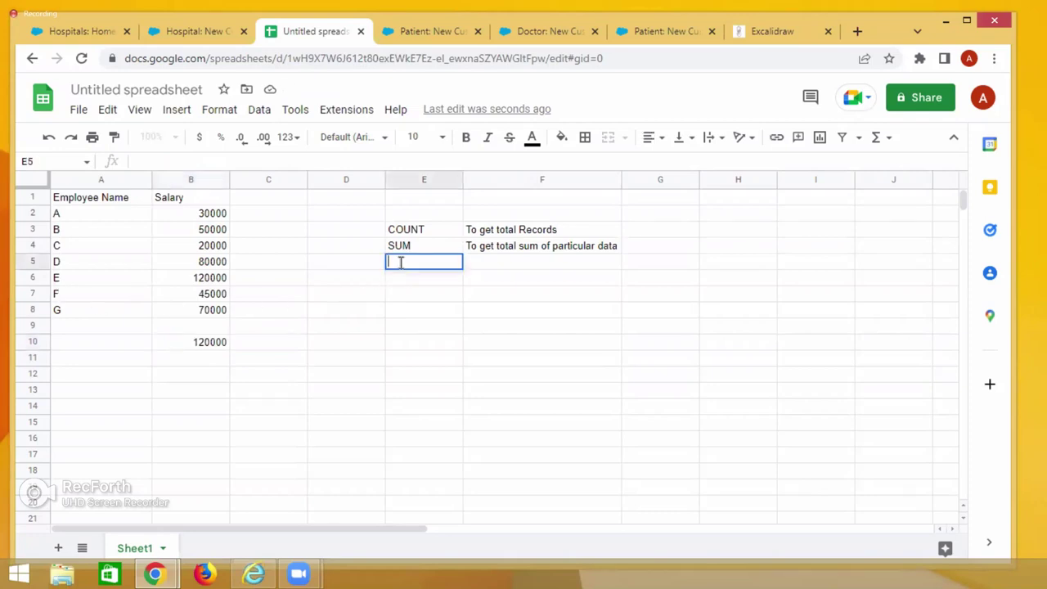
pyautogui.write('MAX')
pyautogui.click(493, 270)
pyautogui.write('To ge')
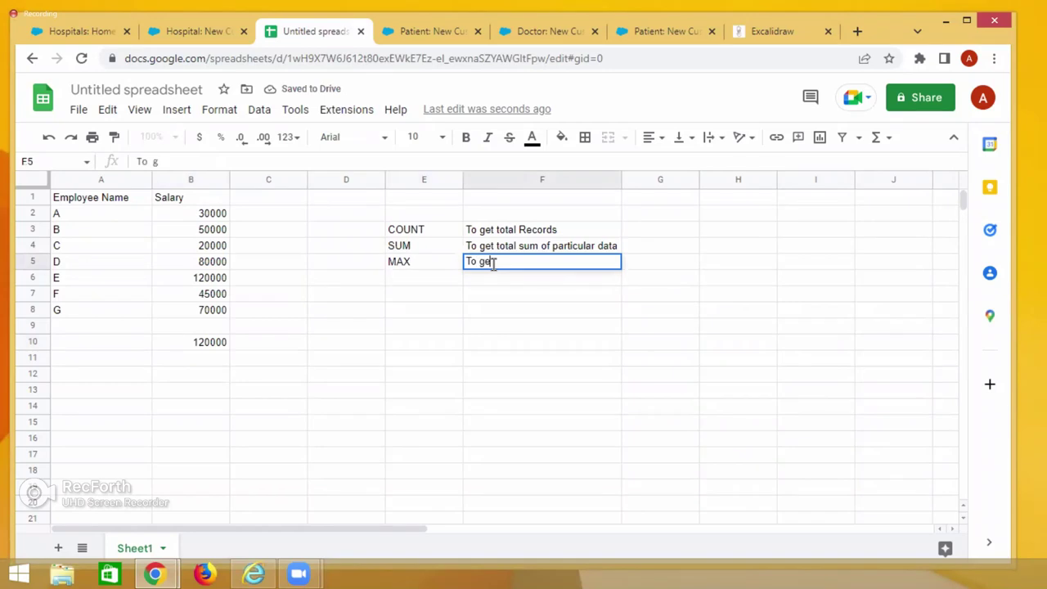
pyautogui.write('t max salary')
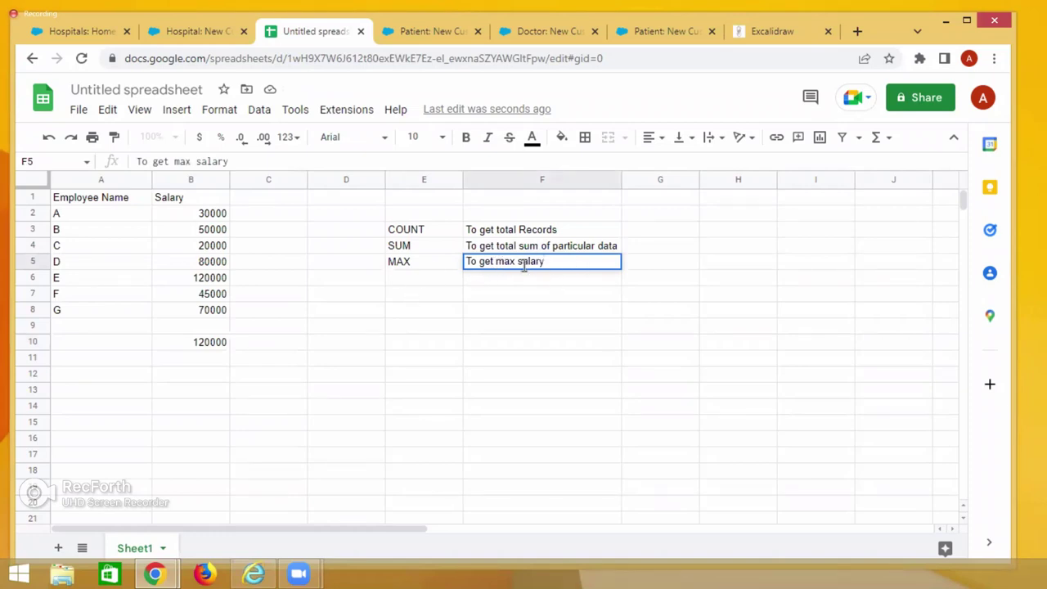
# Apply the MIN function to the range B2:B9, replacing the MAX formula in B10
pyautogui.click(215, 217)
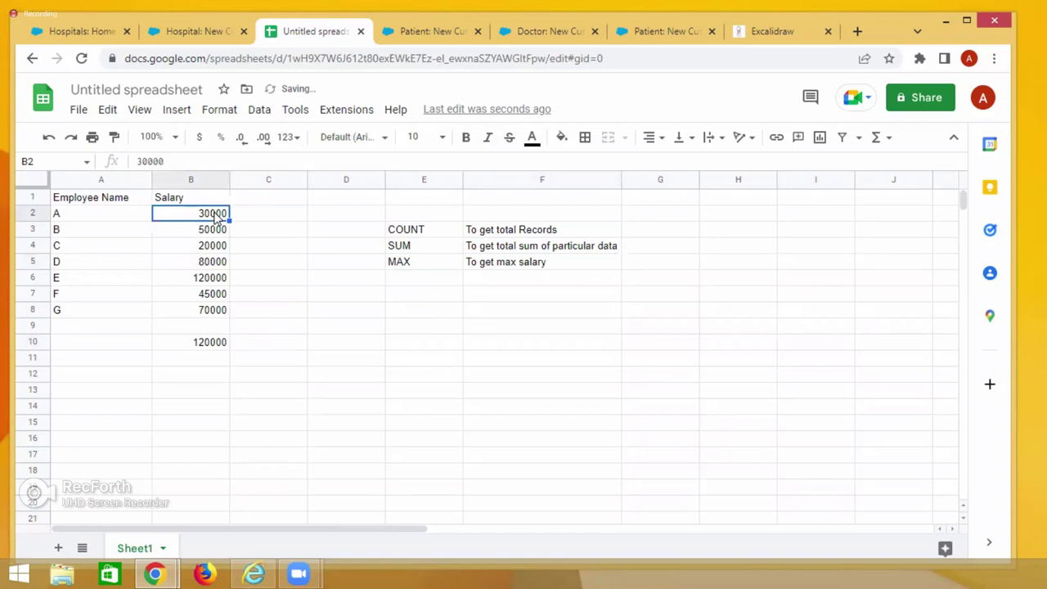
pyautogui.hotkey('shift', 'Down')
pyautogui.hotkey('shift', 'Down')
pyautogui.hotkey('shift', 'Down')
pyautogui.hotkey('shift', 'Down')
pyautogui.hotkey('shift', 'Down')
pyautogui.hotkey('shift', 'Down')
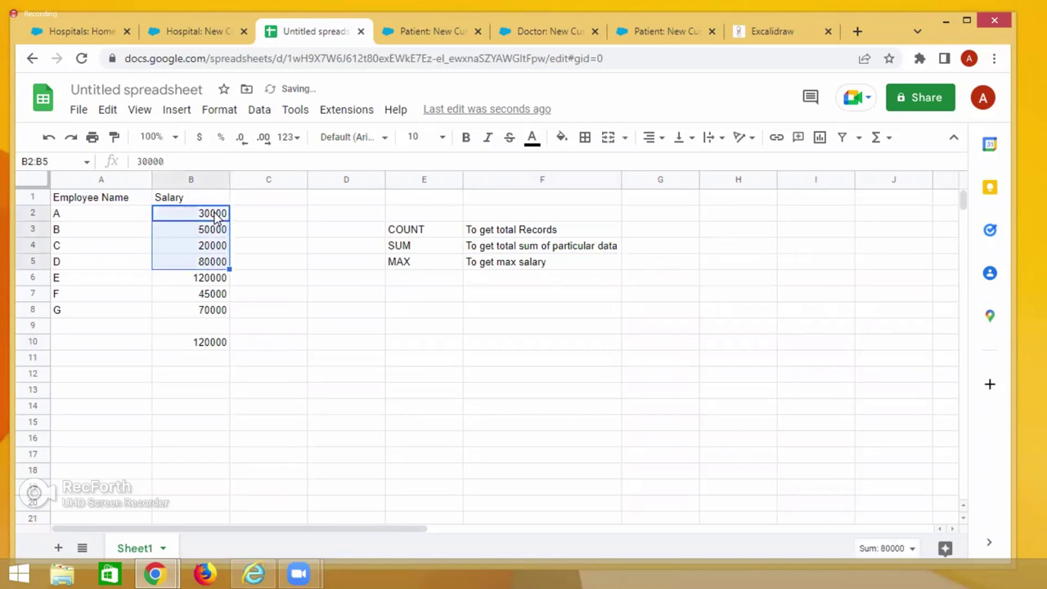
pyautogui.hotkey('shift', 'Down')
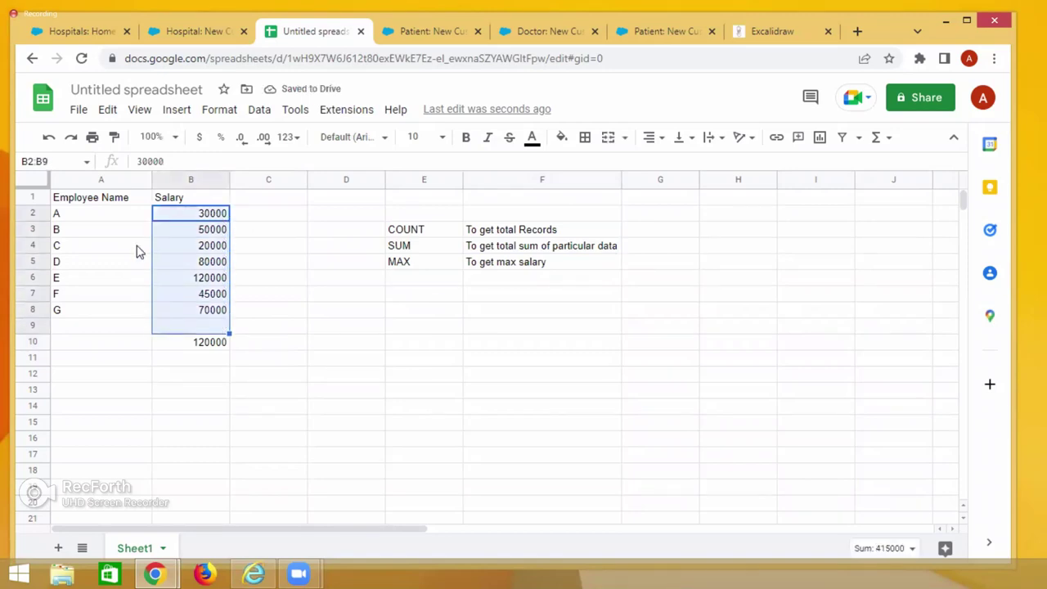
pyautogui.click(887, 139)
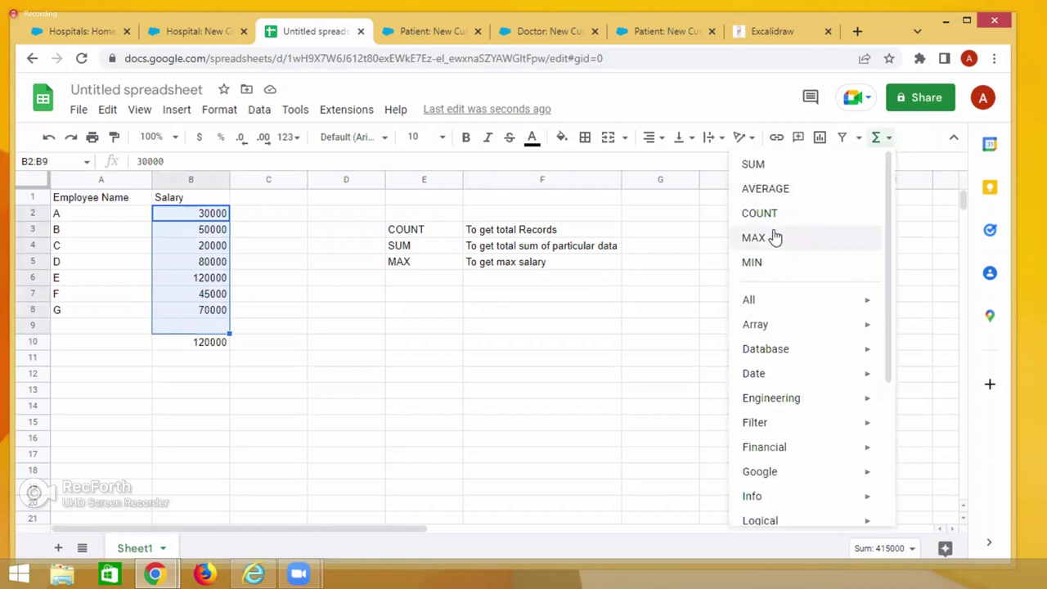
pyautogui.click(757, 262)
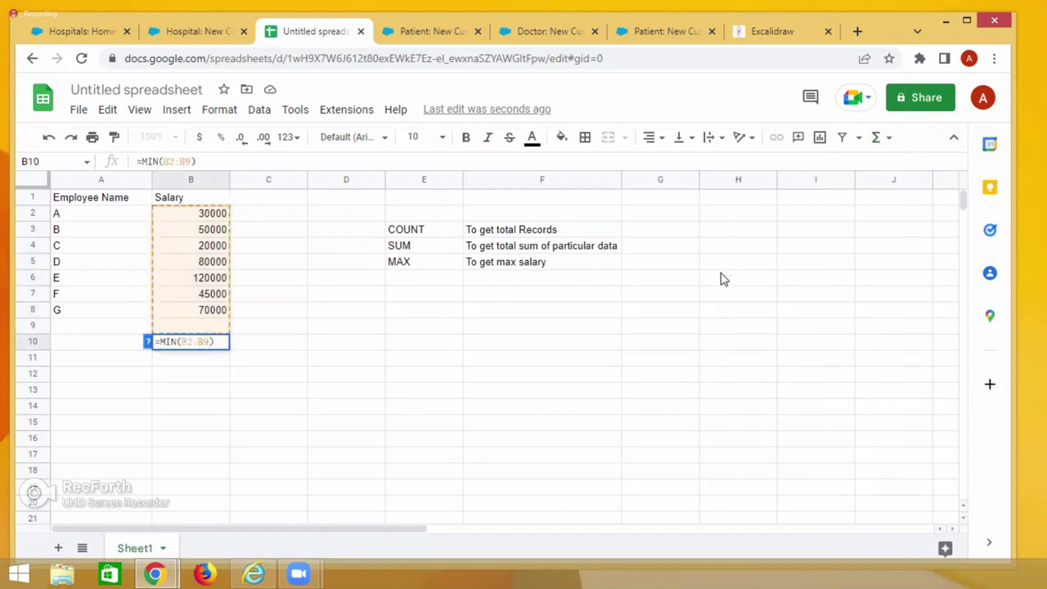
pyautogui.press('Return')
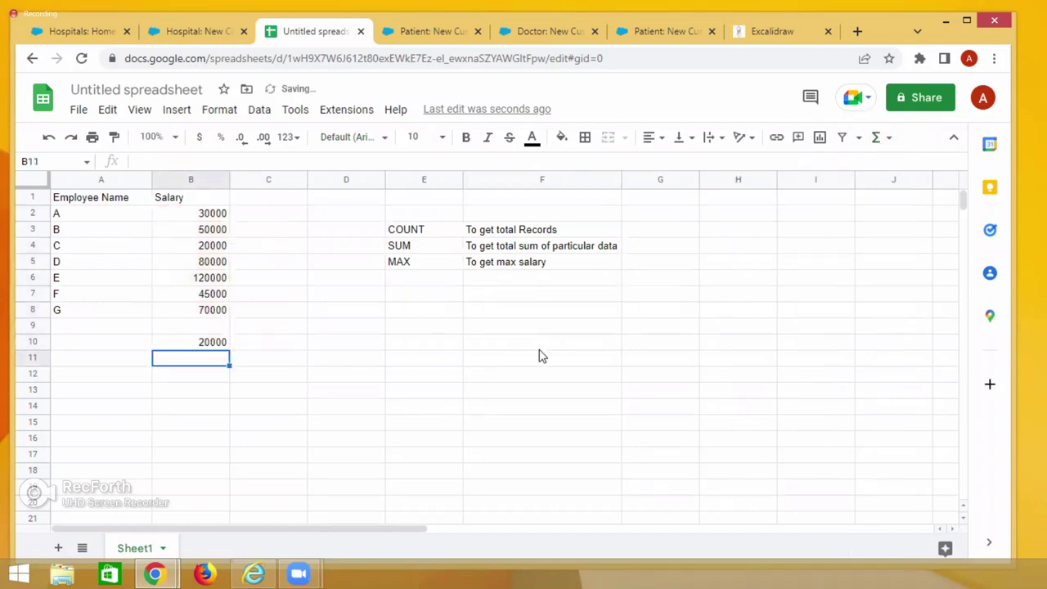
# Enter the label MIN in cell E6 and the note "Rollup Summary" in cell H4
pyautogui.doubleClick(399, 278)
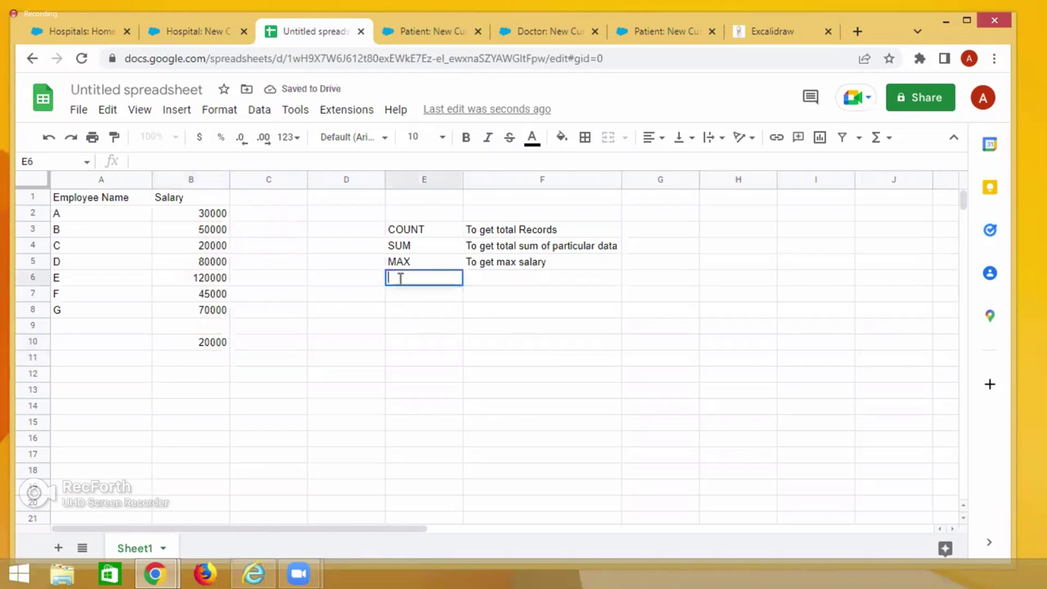
pyautogui.write('MIN')
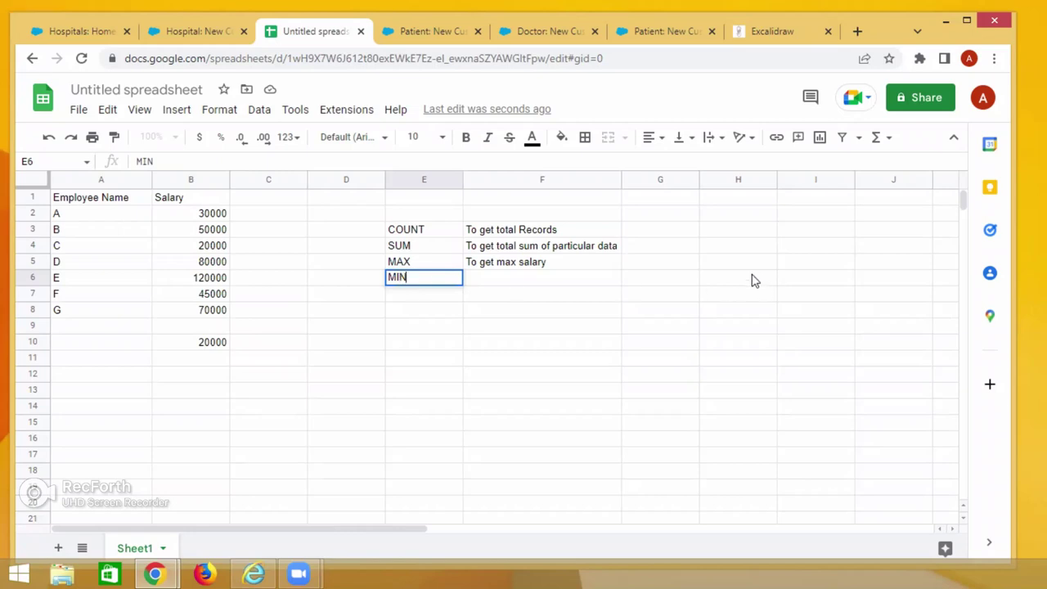
pyautogui.click(719, 251)
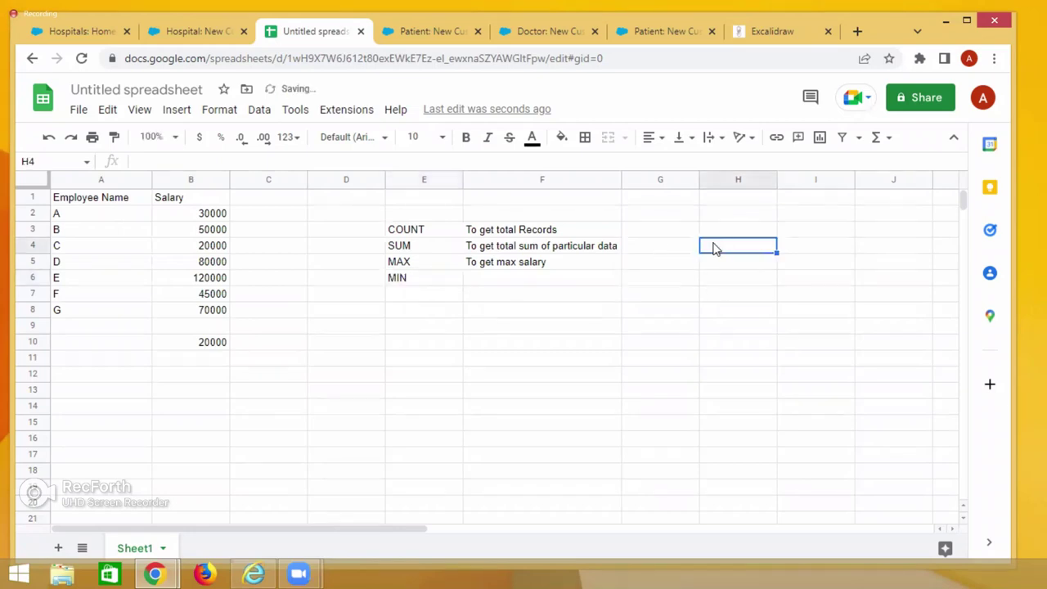
pyautogui.write('Roll')
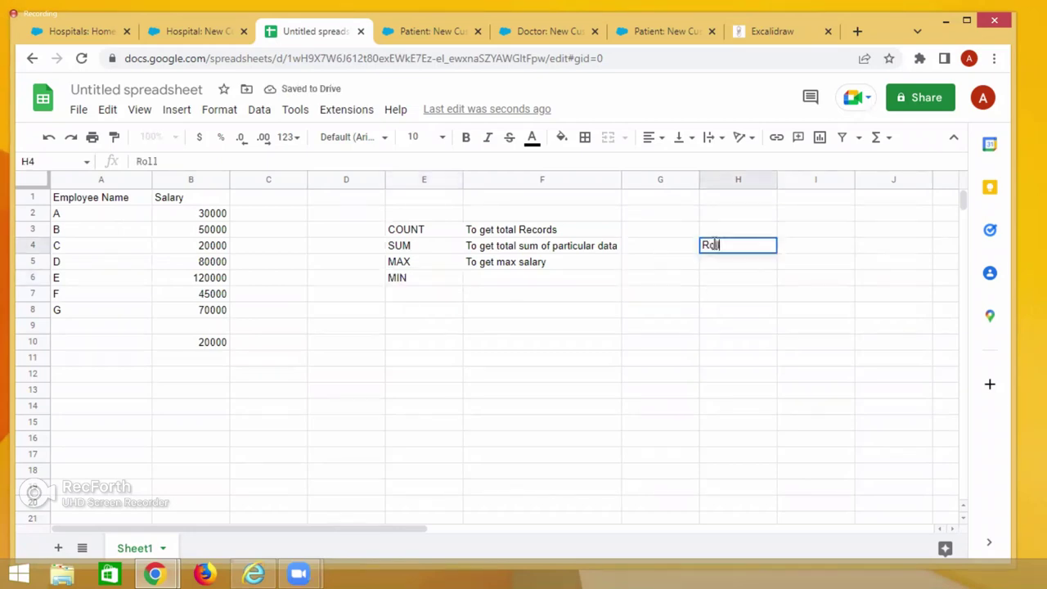
pyautogui.write('up Summary')
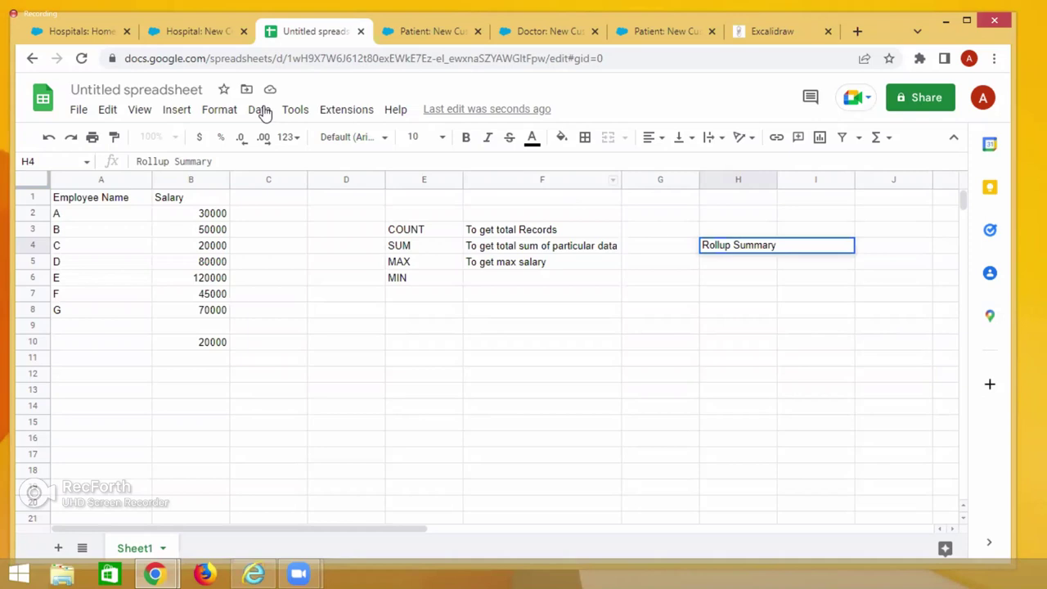
# Open the Apollo Hospitals record in Salesforce and compare it with the COUNT entry in the spreadsheet
pyautogui.click(172, 31)
pyautogui.click(86, 33)
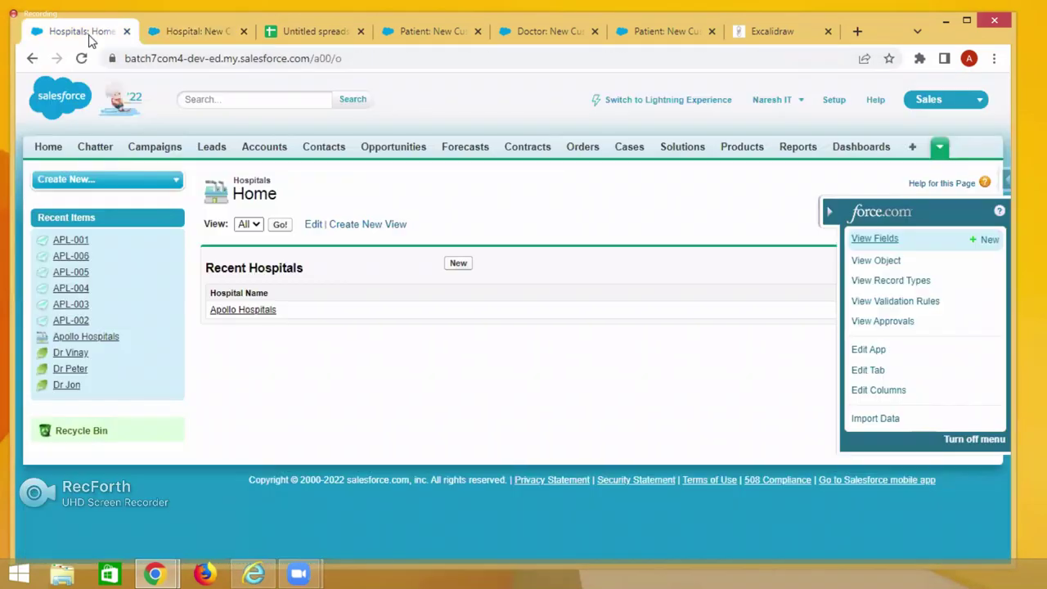
pyautogui.click(257, 313)
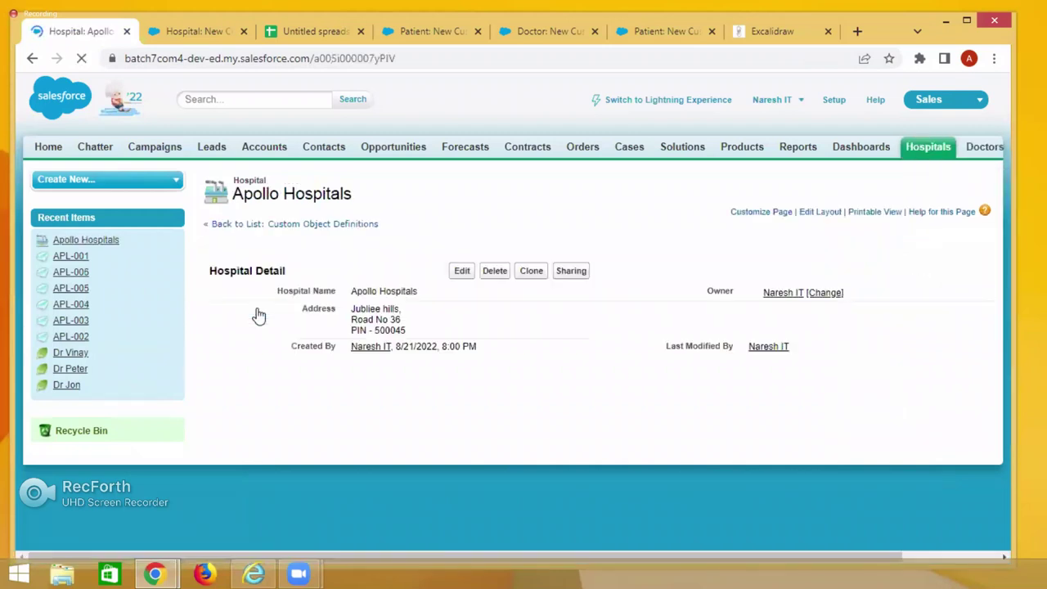
pyautogui.scroll(-1, 288, 385)
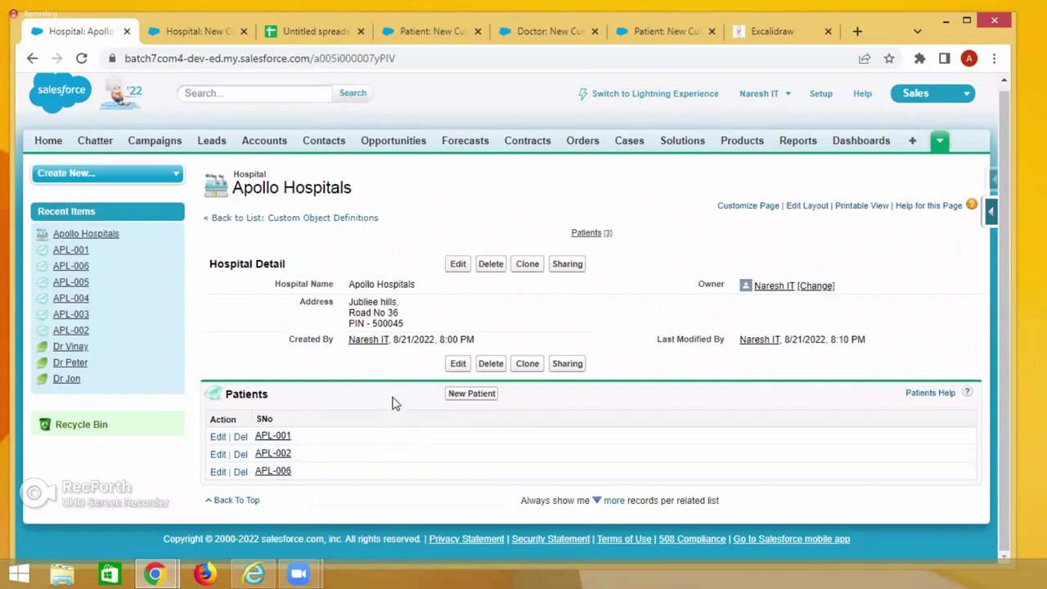
pyautogui.tripleClick(319, 286)
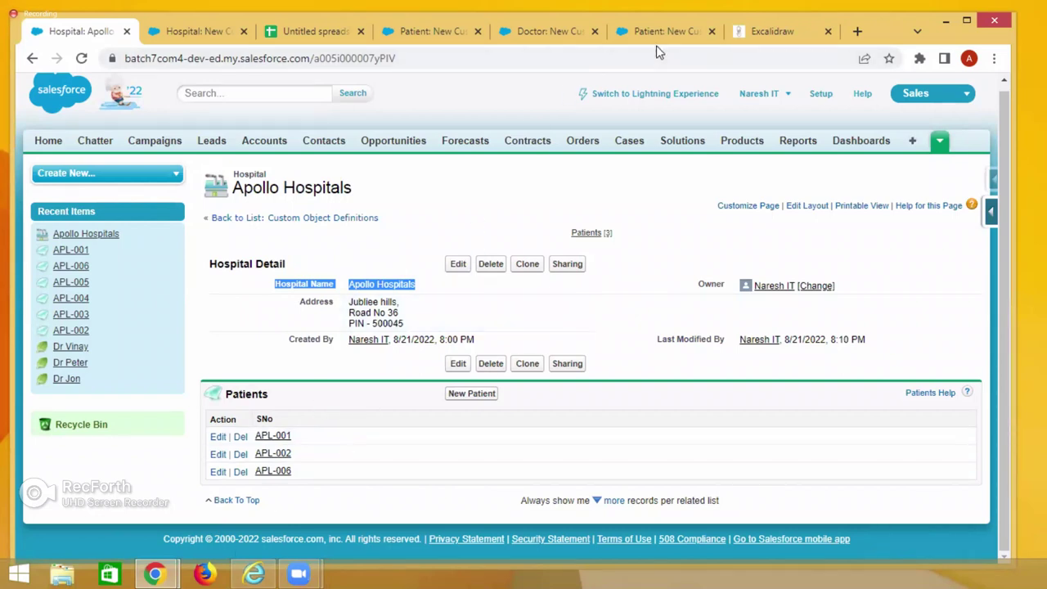
pyautogui.click(306, 33)
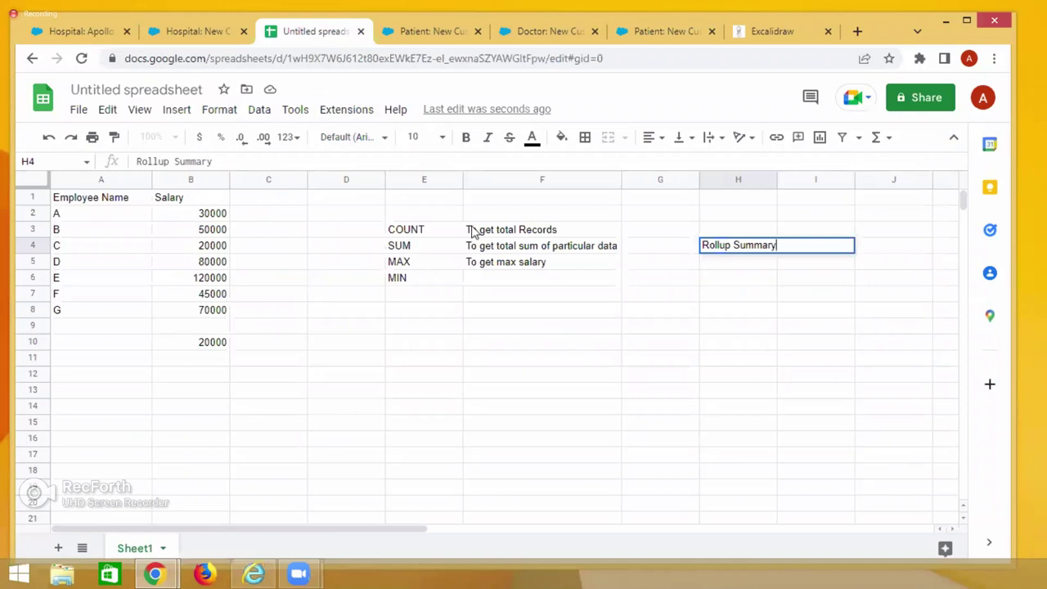
pyautogui.click(437, 238)
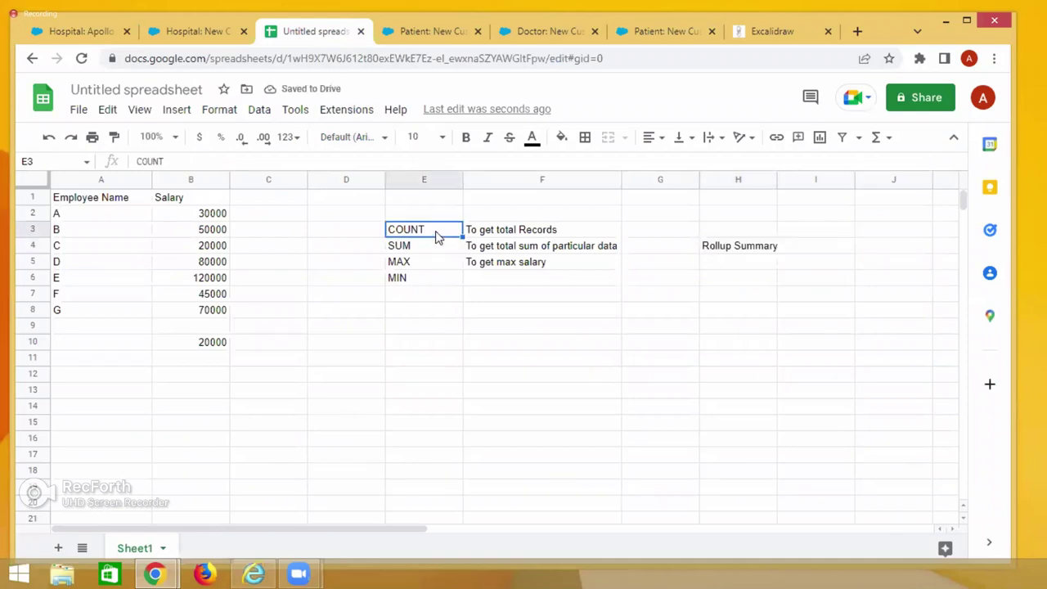
# Open the first patient of Apollo Hospitals in a separate browser tab, review its details and return to the hospital record
pyautogui.click(98, 33)
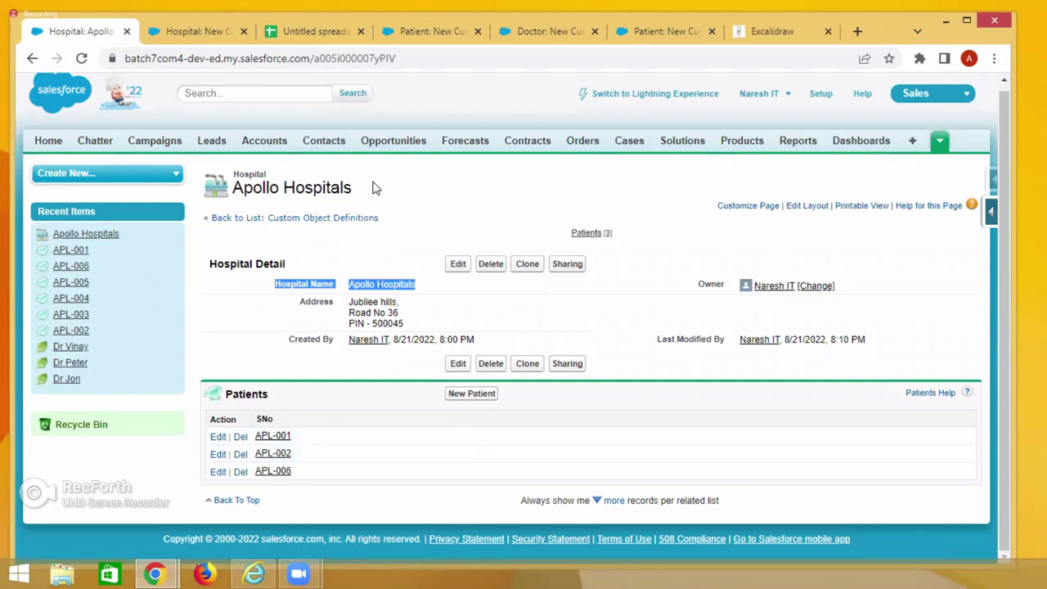
pyautogui.rightClick(282, 431)
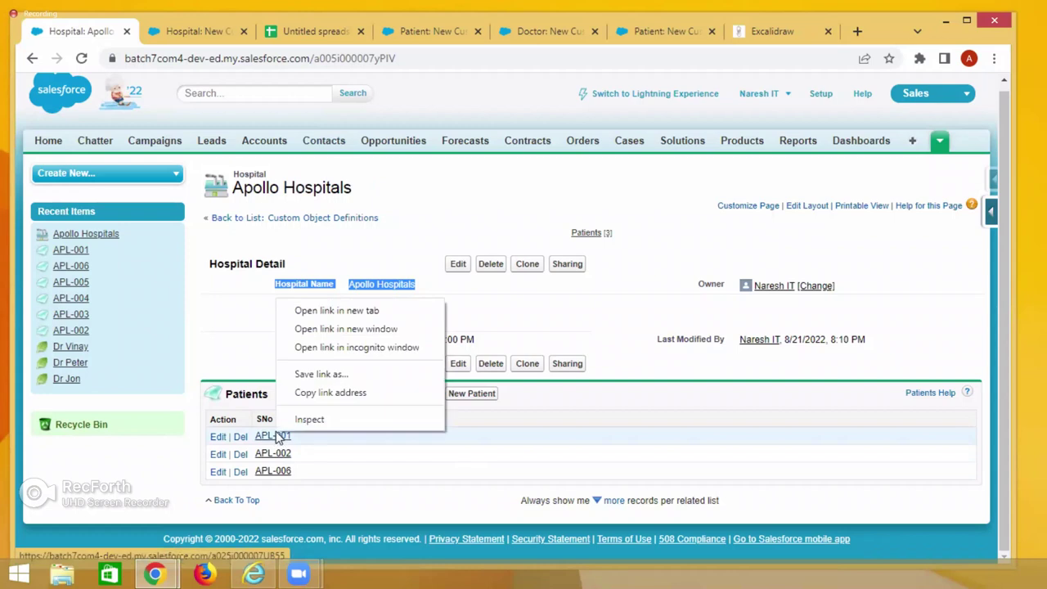
pyautogui.click(304, 310)
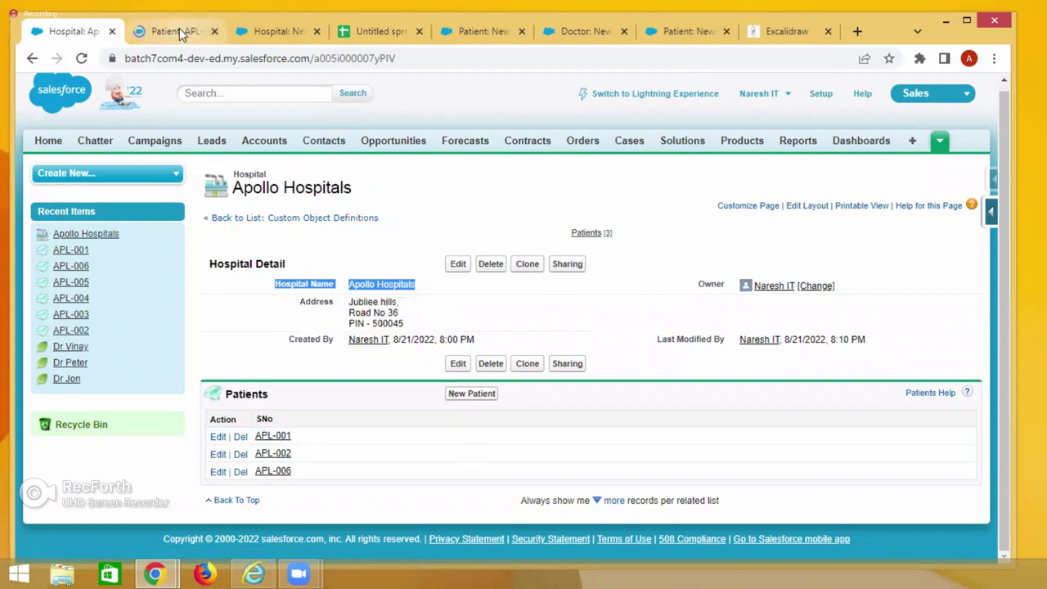
pyautogui.click(176, 31)
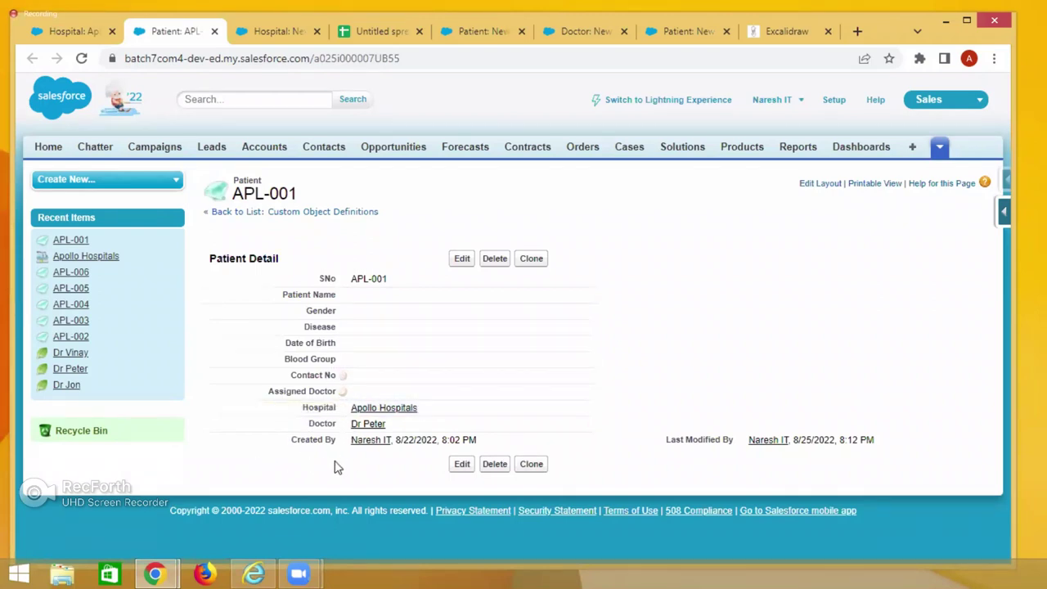
pyautogui.click(75, 31)
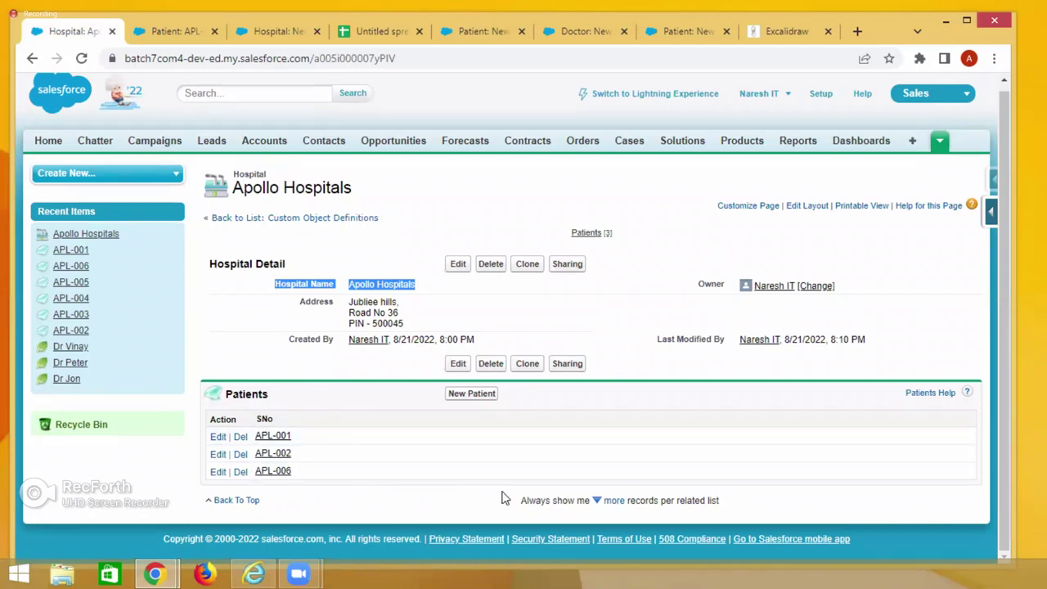
# Review the Rollup Summary note and the SUM label in the spreadsheet
pyautogui.click(378, 33)
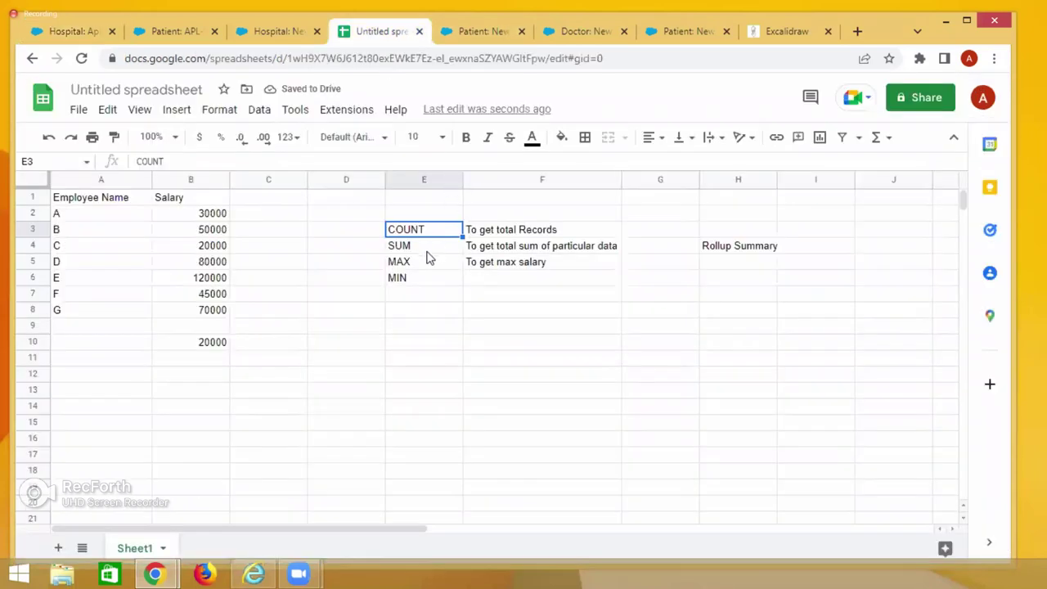
pyautogui.press('Down')
pyautogui.click(708, 250)
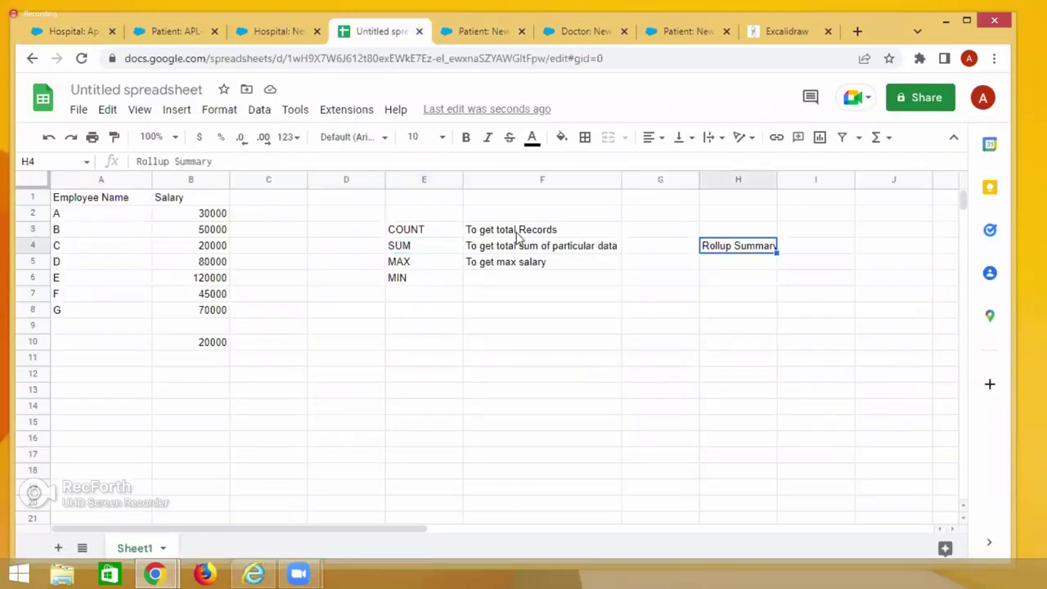
pyautogui.click(420, 249)
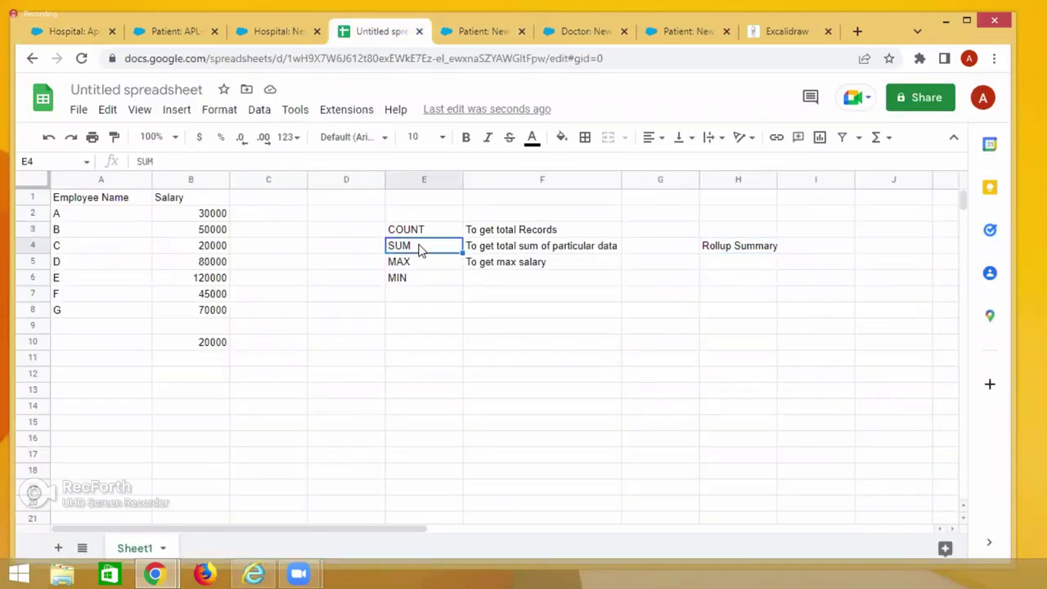
# Compare the Hospital object of the Apollo Hospitals record with its Lookup relationship in the Excalidraw diagram
pyautogui.click(54, 32)
pyautogui.click(432, 224)
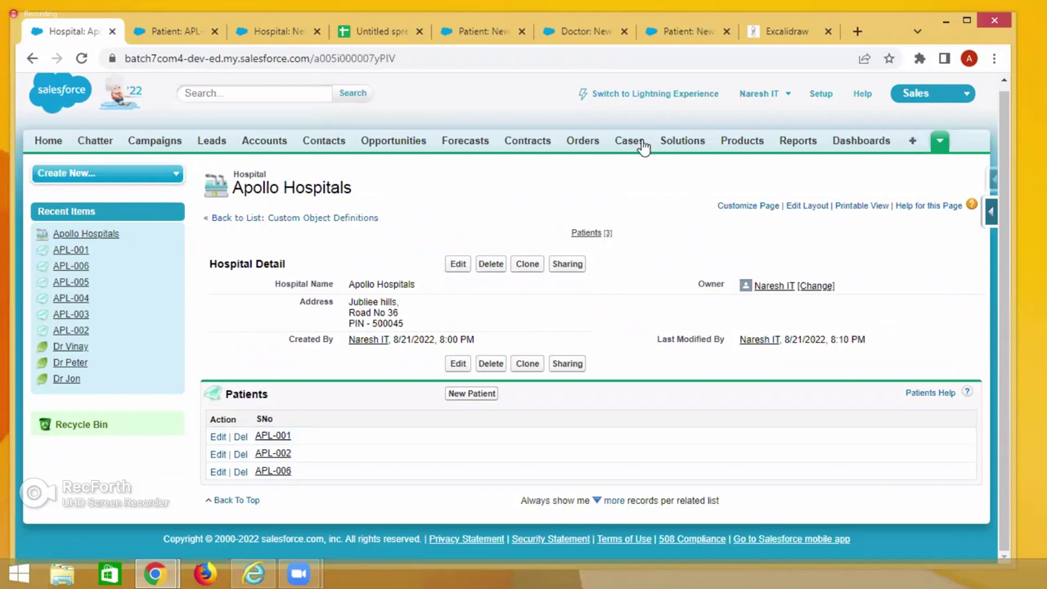
pyautogui.doubleClick(251, 174)
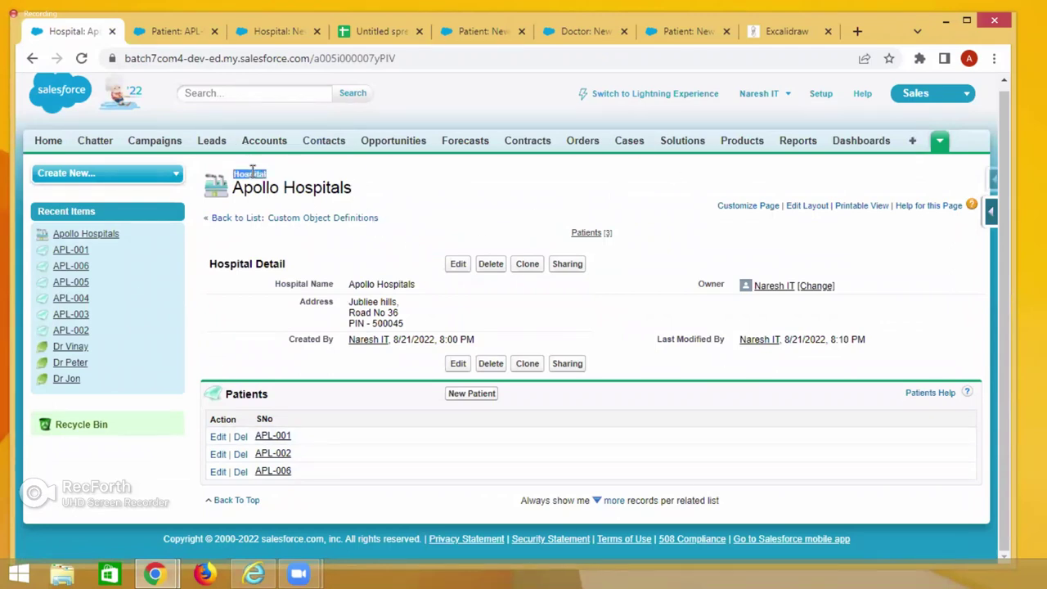
pyautogui.click(774, 33)
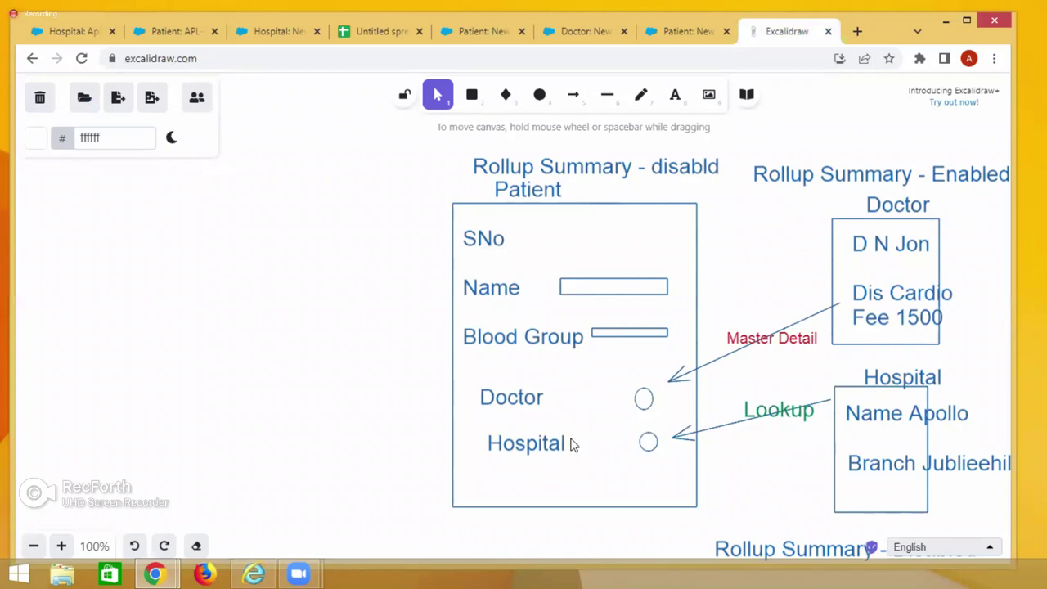
# Compare the Roll-Up Summary option on the new custom field pages of the Hospital and Doctor objects
pyautogui.click(383, 33)
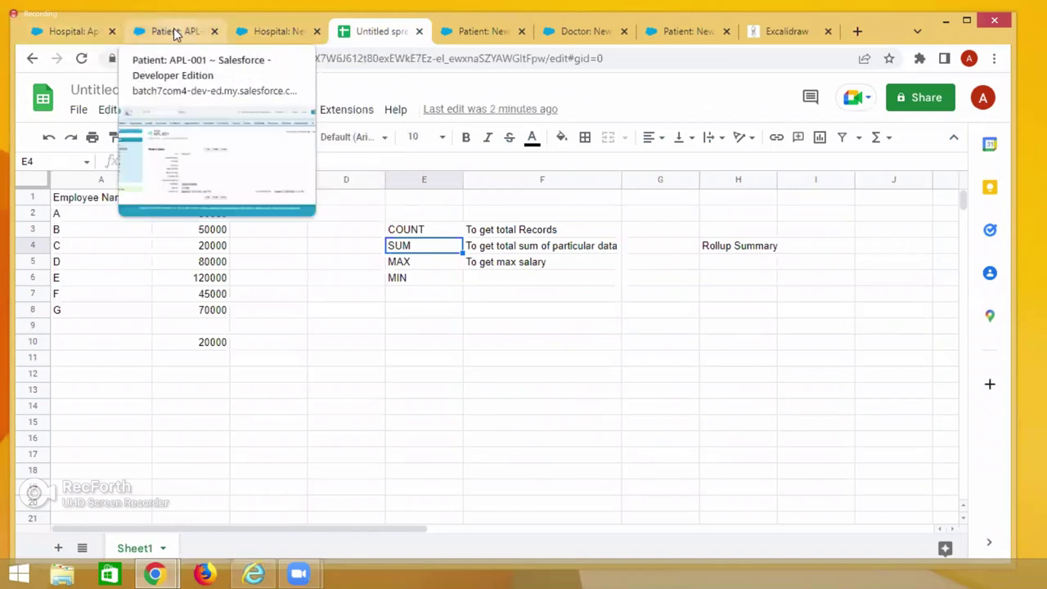
pyautogui.click(260, 33)
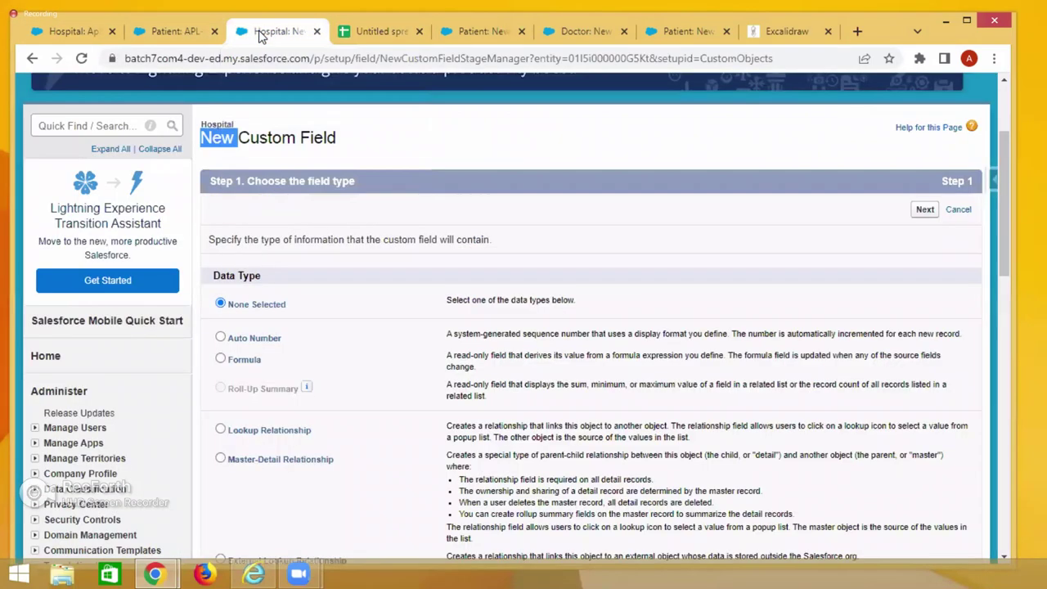
pyautogui.click(581, 31)
pyautogui.scroll(2, 504, 298)
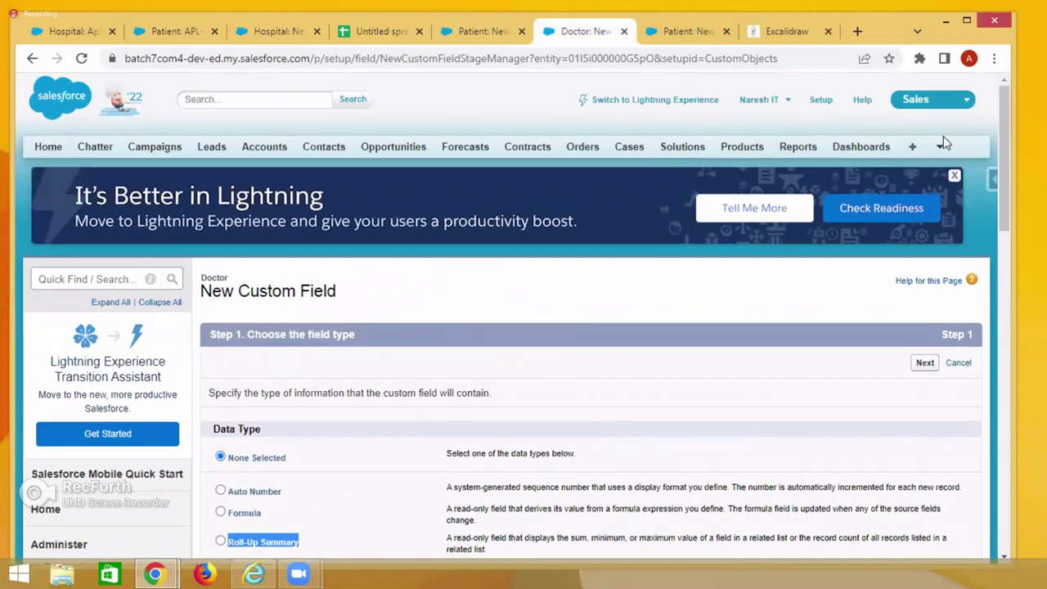
# Open the cardiology doctor's record from the recent doctors and compare it with the Doctor box in the Excalidraw diagram
pyautogui.click(940, 147)
pyautogui.click(906, 190)
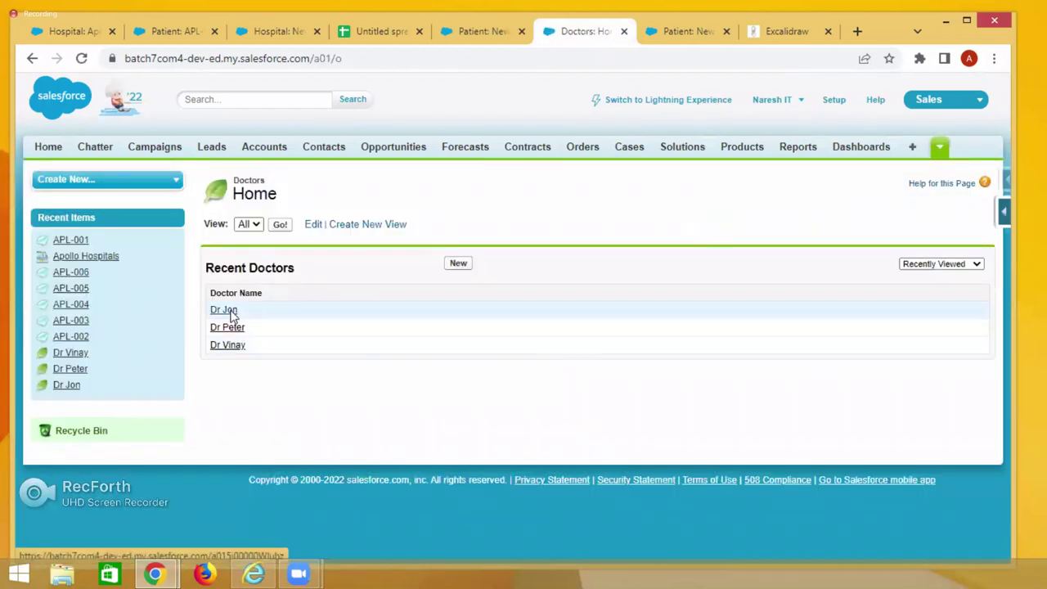
pyautogui.click(230, 314)
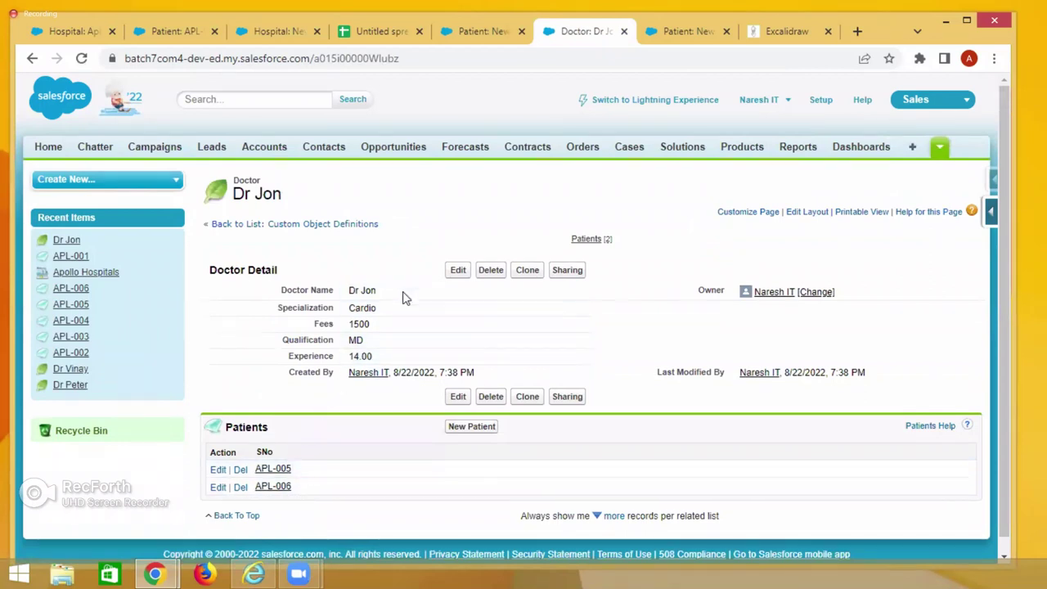
pyautogui.tripleClick(358, 290)
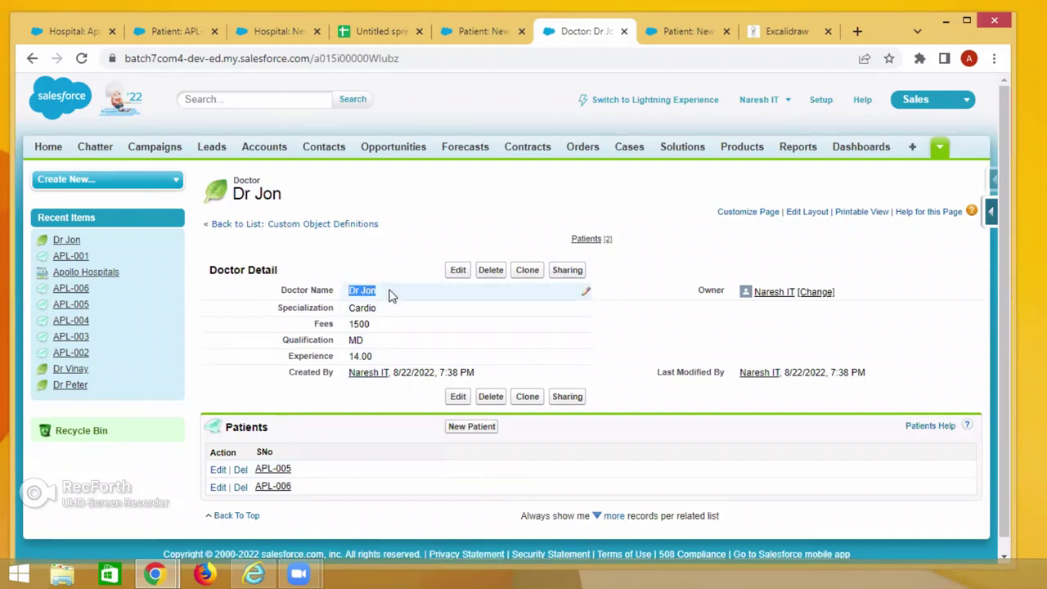
pyautogui.doubleClick(248, 181)
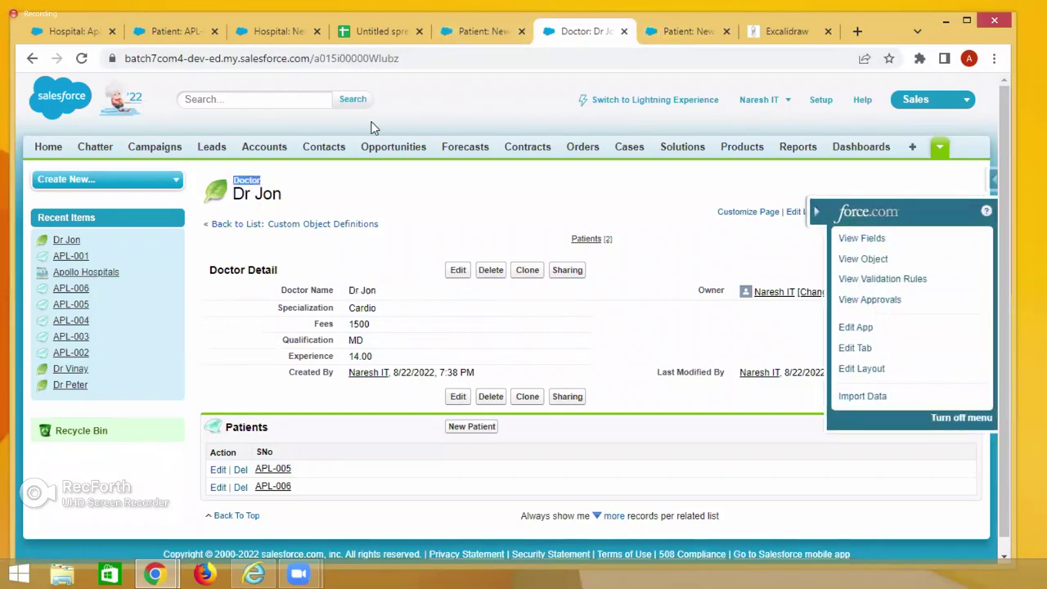
pyautogui.click(785, 32)
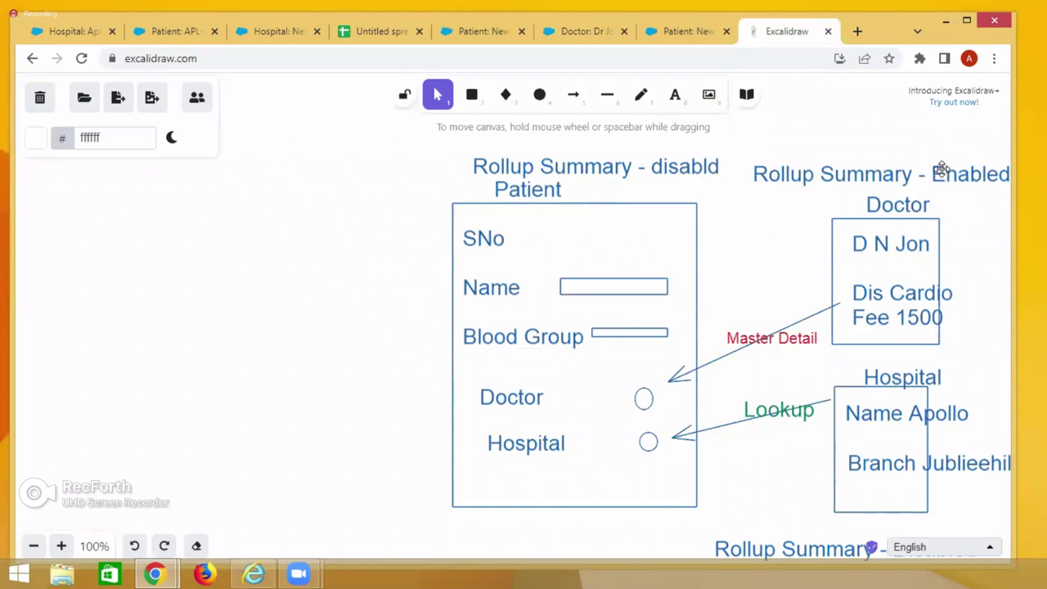
pyautogui.click(585, 32)
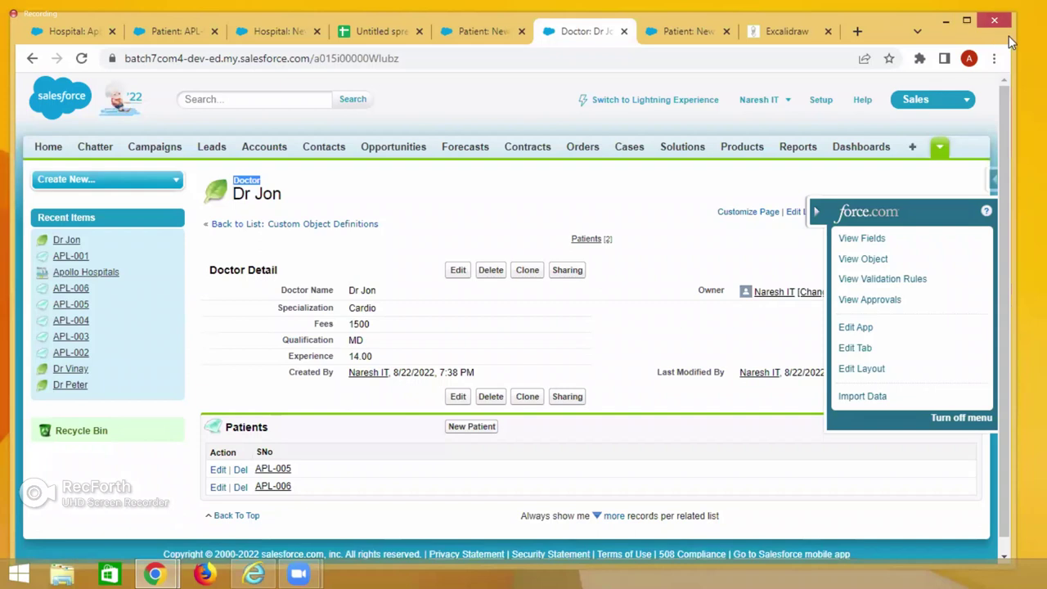
# Enlarge the browser window in width and height and collapse the force.com side menu on the doctor record
pyautogui.moveTo(1014, 36); pyautogui.dragTo(1039, 36)
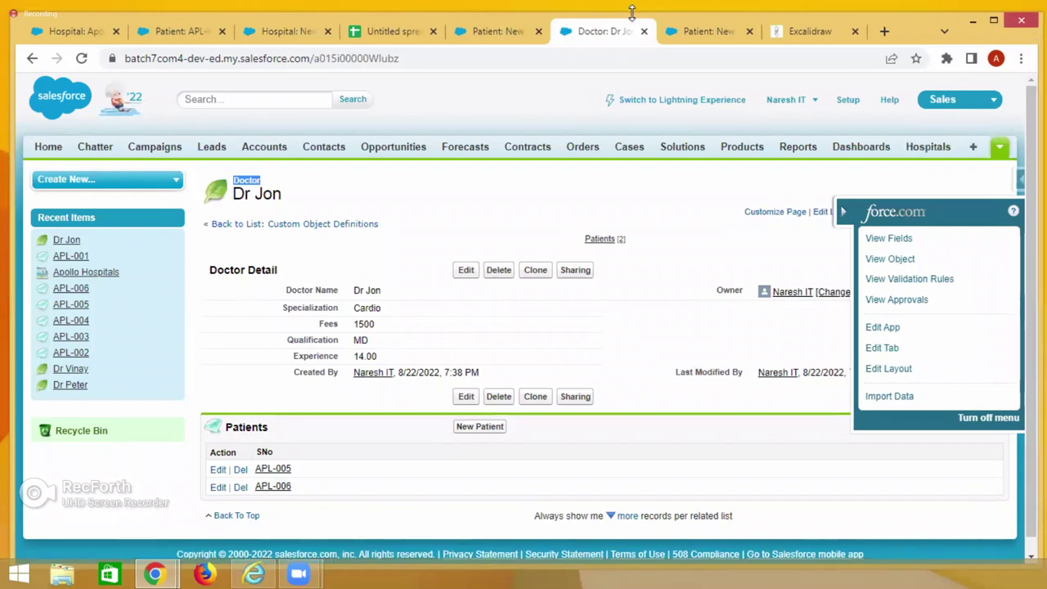
pyautogui.moveTo(632, 11); pyautogui.dragTo(632, 5)
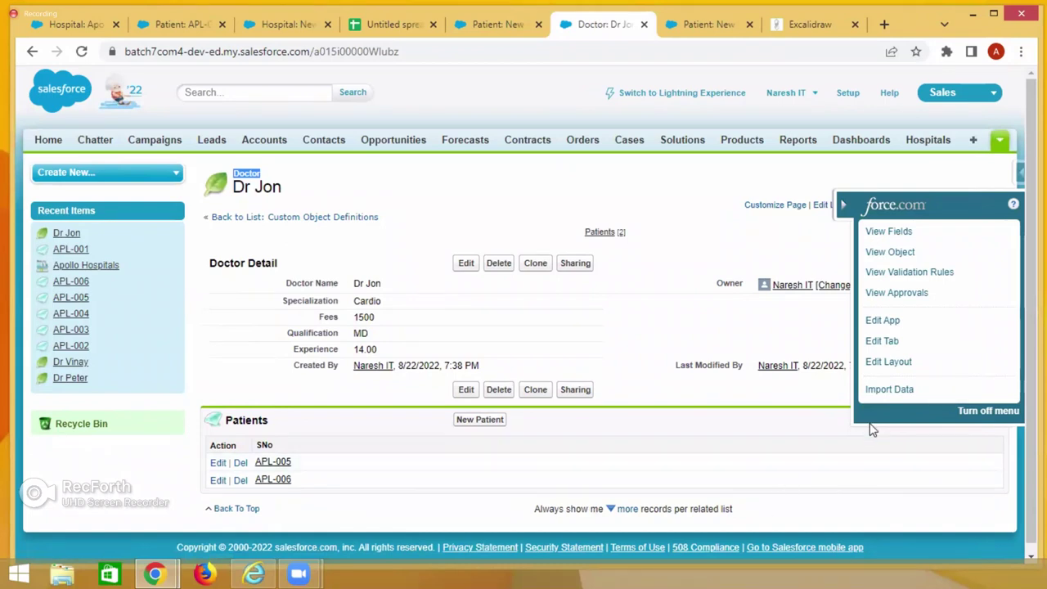
pyautogui.click(685, 225)
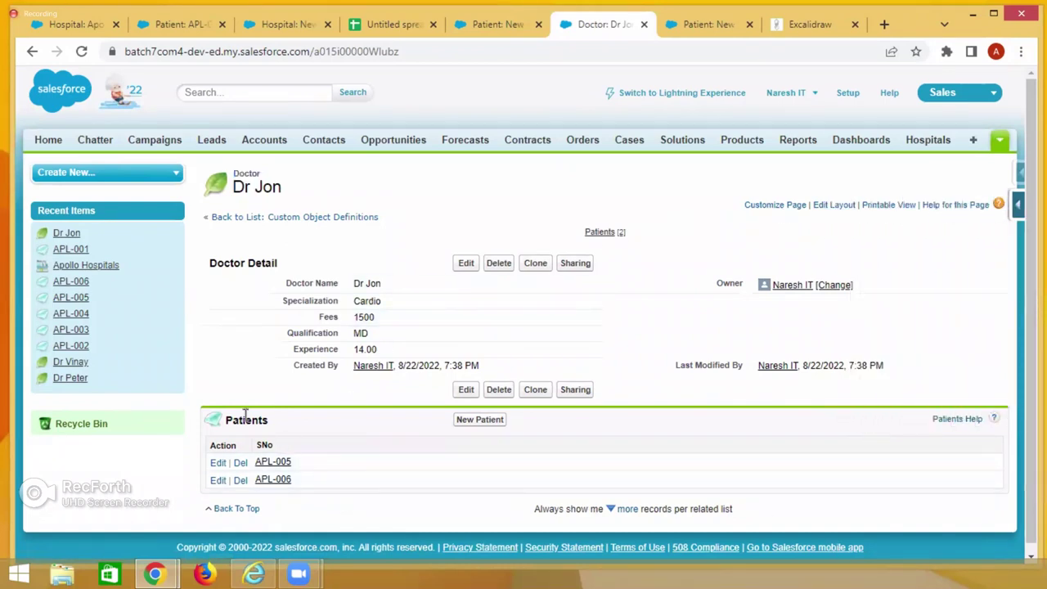
# Highlight the doctor's name on the record and return to the Doctors home page listing recent doctors
pyautogui.moveTo(354, 283); pyautogui.dragTo(382, 284)
pyautogui.click(999, 140)
pyautogui.click(981, 167)
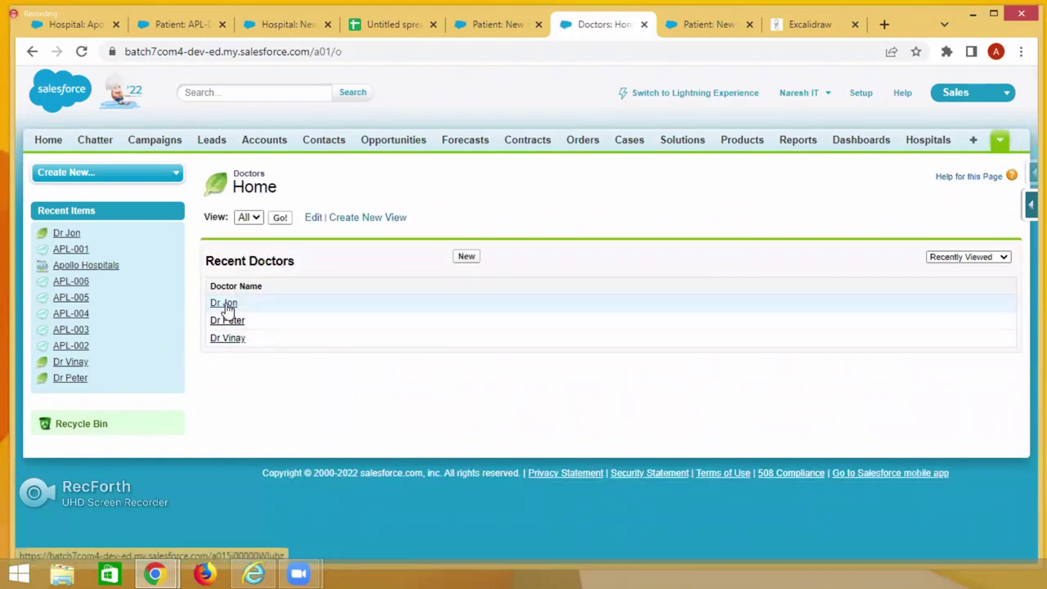
# Open each of the three recent doctors' records in its own browser tab and compare their related Patients lists
pyautogui.keyDown('ctrl'); pyautogui.click(228, 308); pyautogui.keyUp('ctrl')
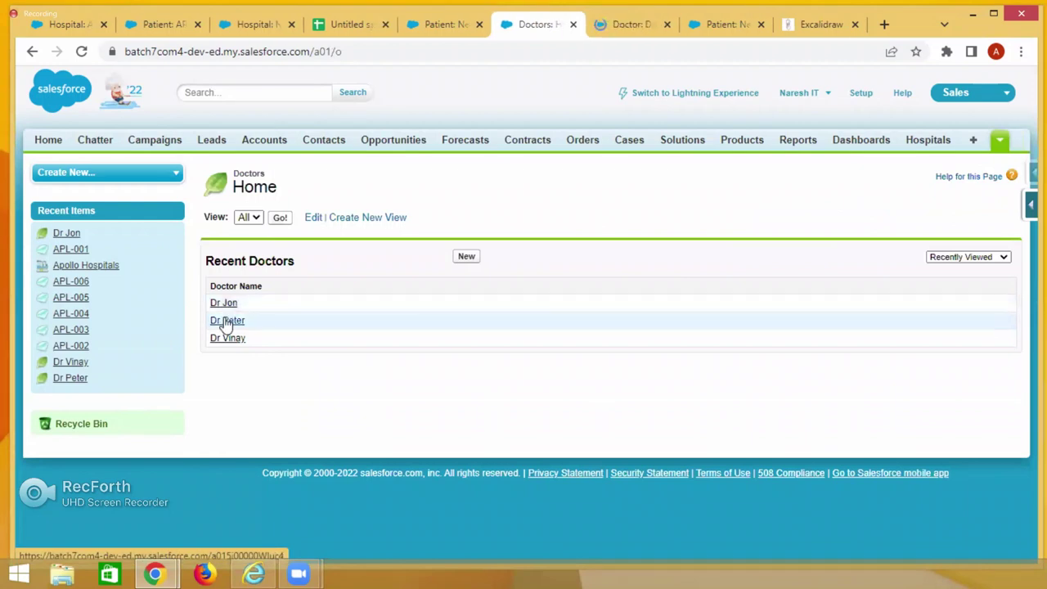
pyautogui.keyDown('ctrl'); pyautogui.click(229, 320); pyautogui.keyUp('ctrl')
pyautogui.keyDown('ctrl'); pyautogui.click(228, 337); pyautogui.keyUp('ctrl')
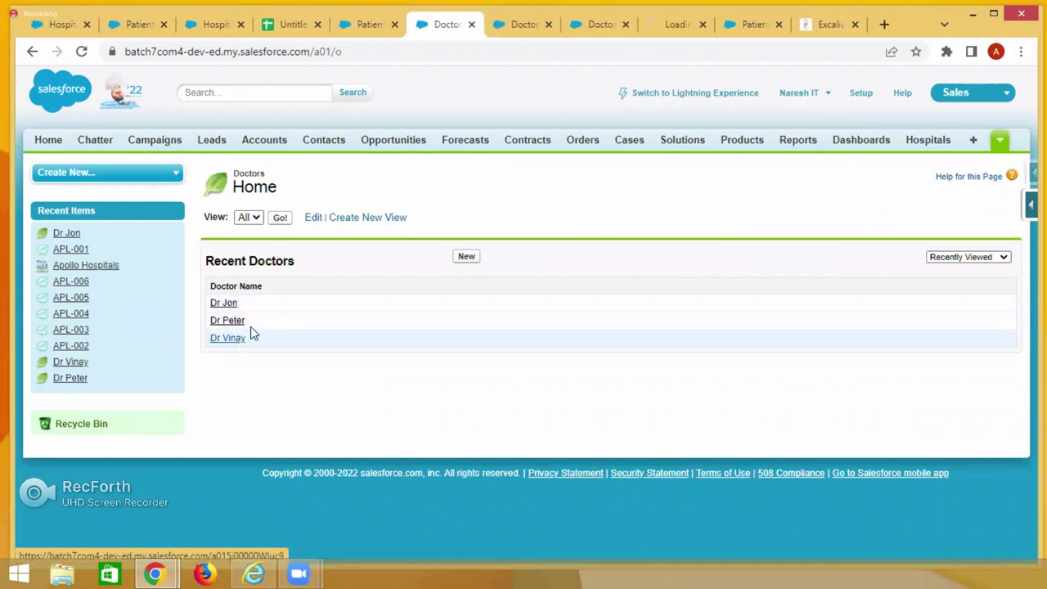
pyautogui.click(515, 27)
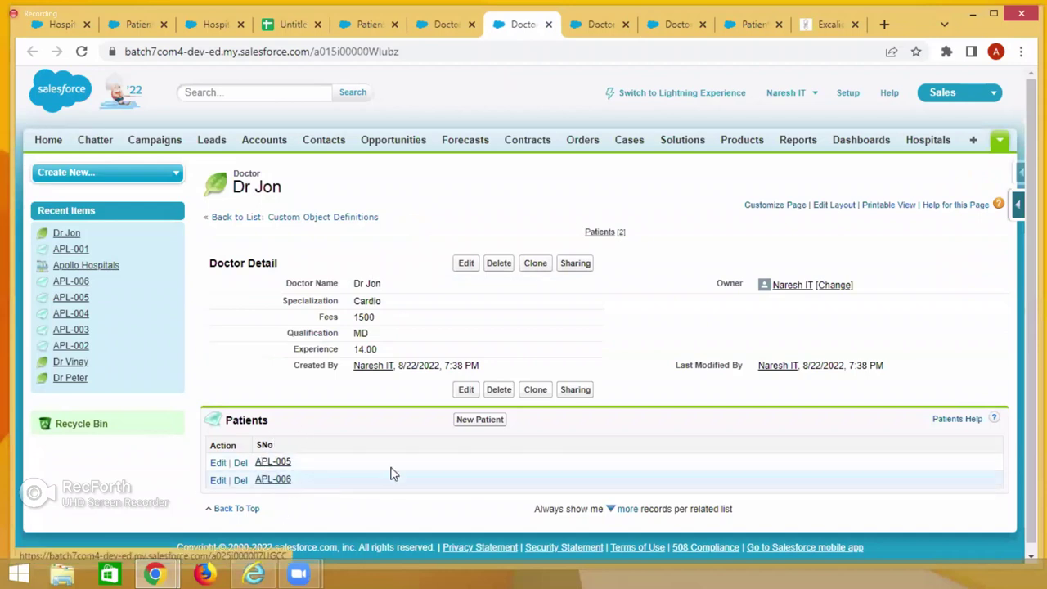
pyautogui.click(589, 24)
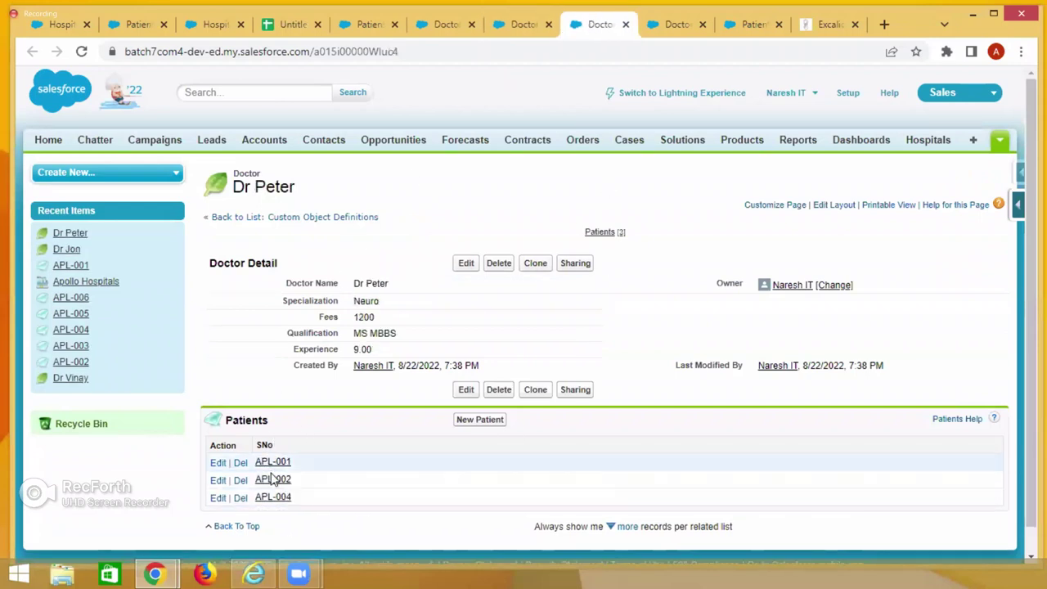
pyautogui.click(676, 24)
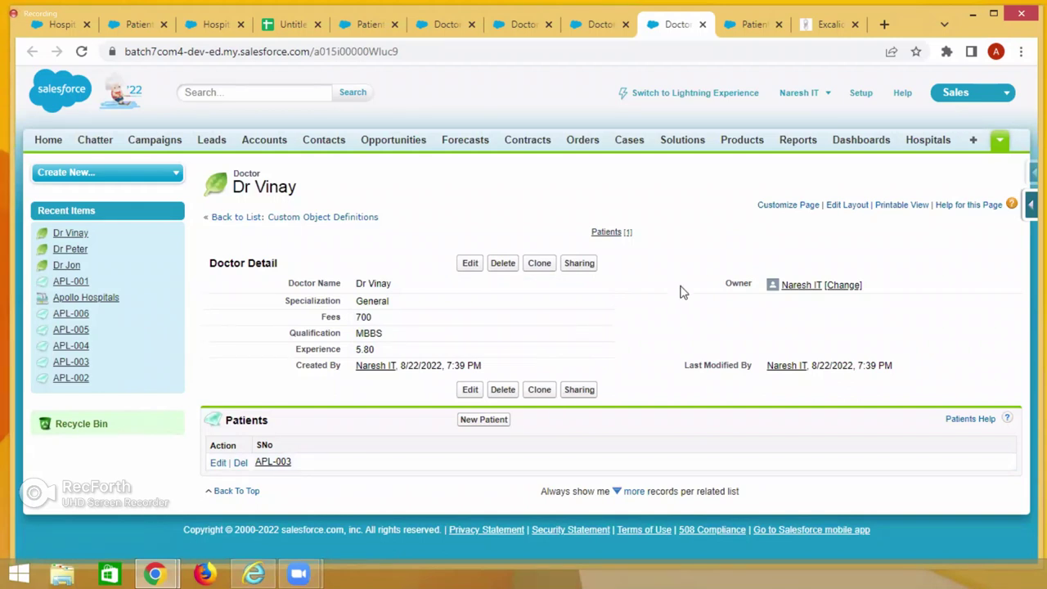
pyautogui.click(592, 27)
# Start a new custom field on the Doctor object from its fields list and highlight the Roll-Up Summary data type
pyautogui.click(437, 27)
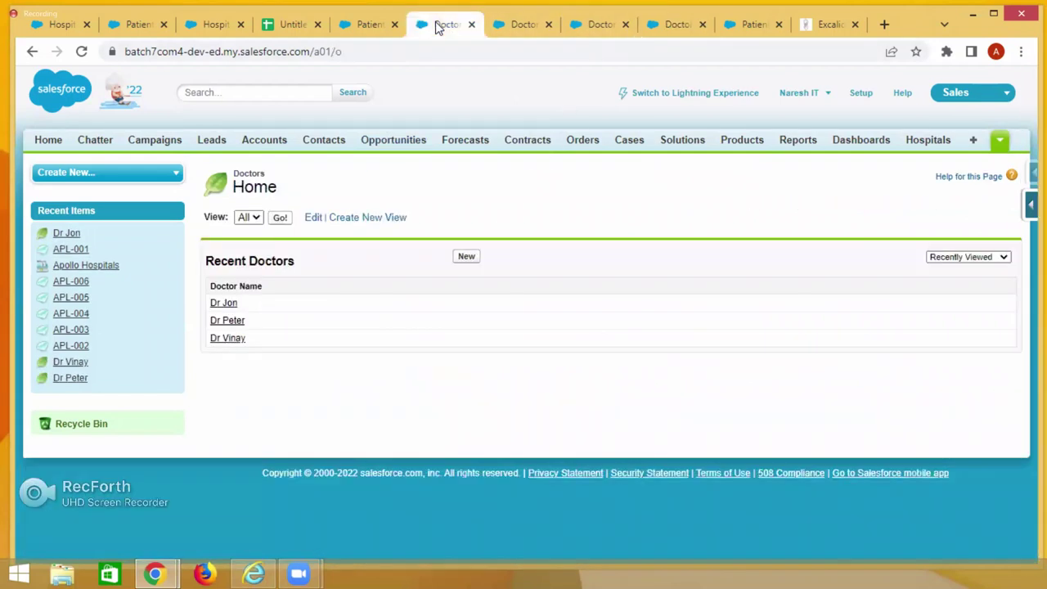
pyautogui.click(1029, 205)
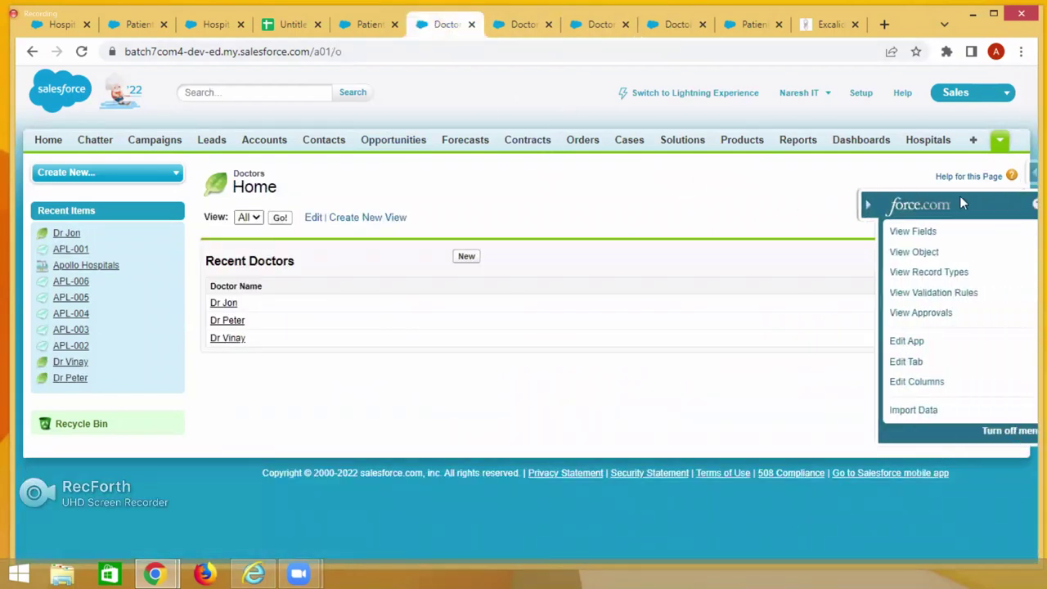
pyautogui.click(909, 232)
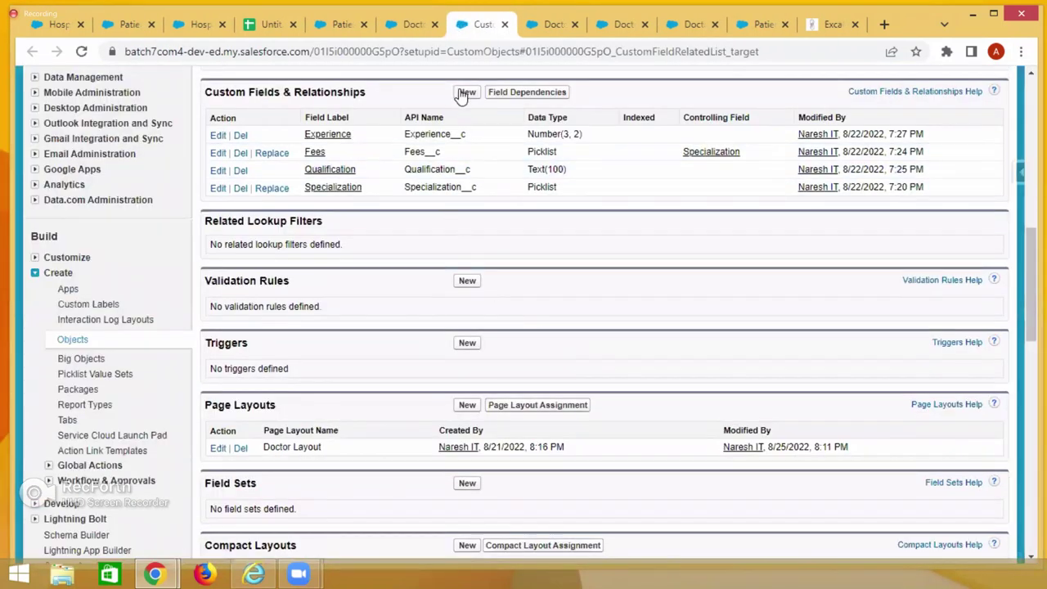
pyautogui.click(465, 93)
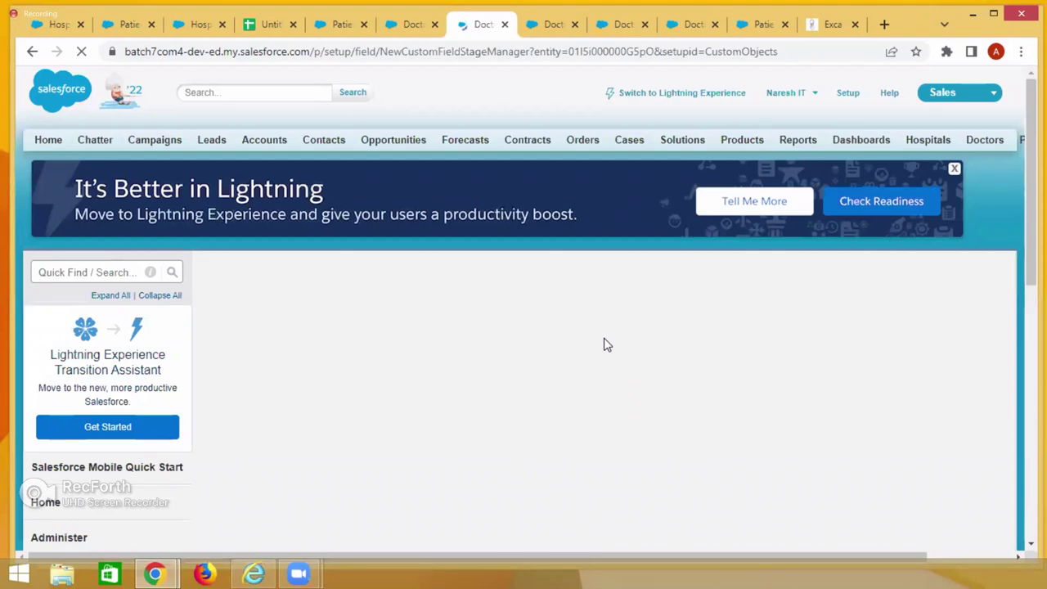
pyautogui.scroll(-2, 603, 344)
pyautogui.moveTo(229, 383); pyautogui.dragTo(301, 386)
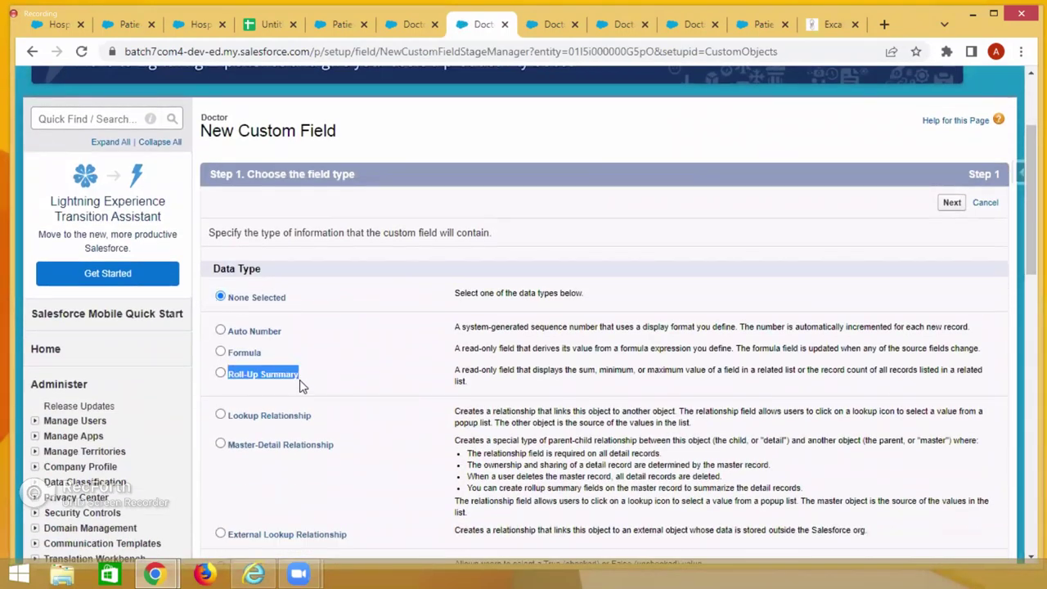
pyautogui.scroll(1, 389, 313)
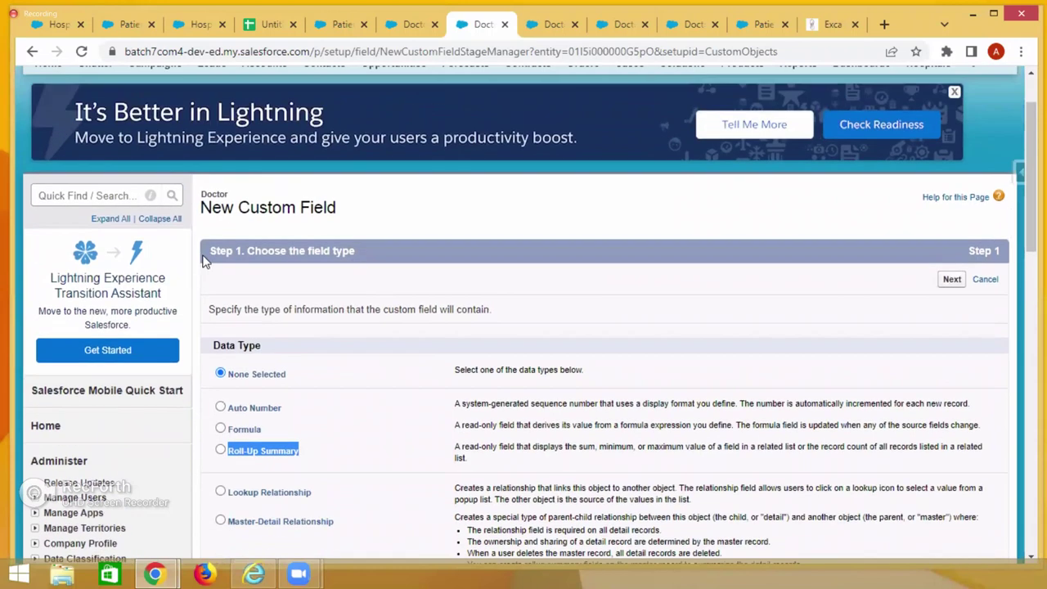
# Revisit the general-specialization doctor's record, then choose Roll-Up Summary as the data type for the new Doctor custom field
pyautogui.click(697, 27)
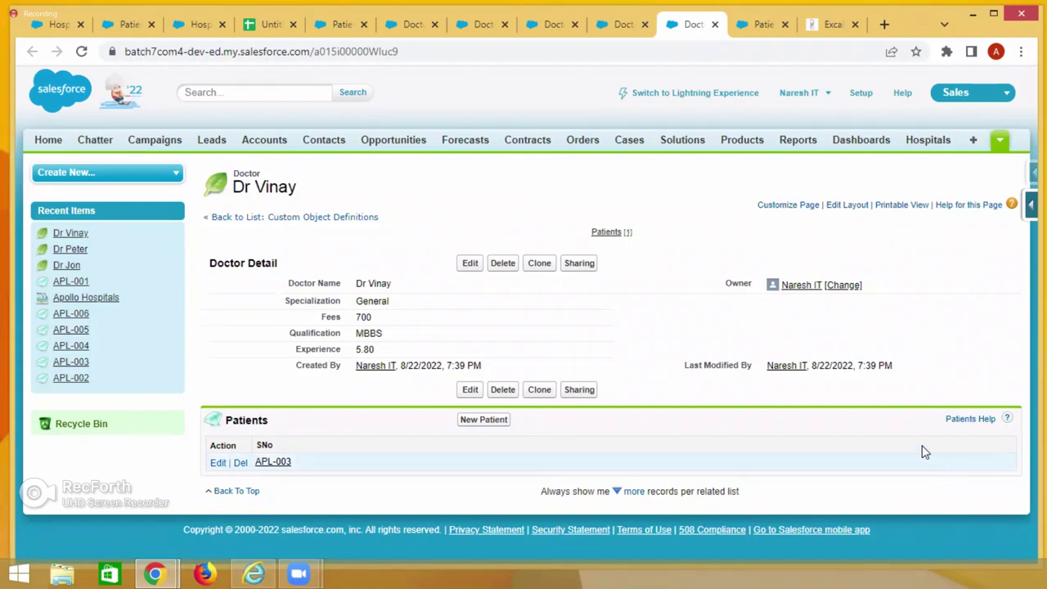
pyautogui.click(409, 27)
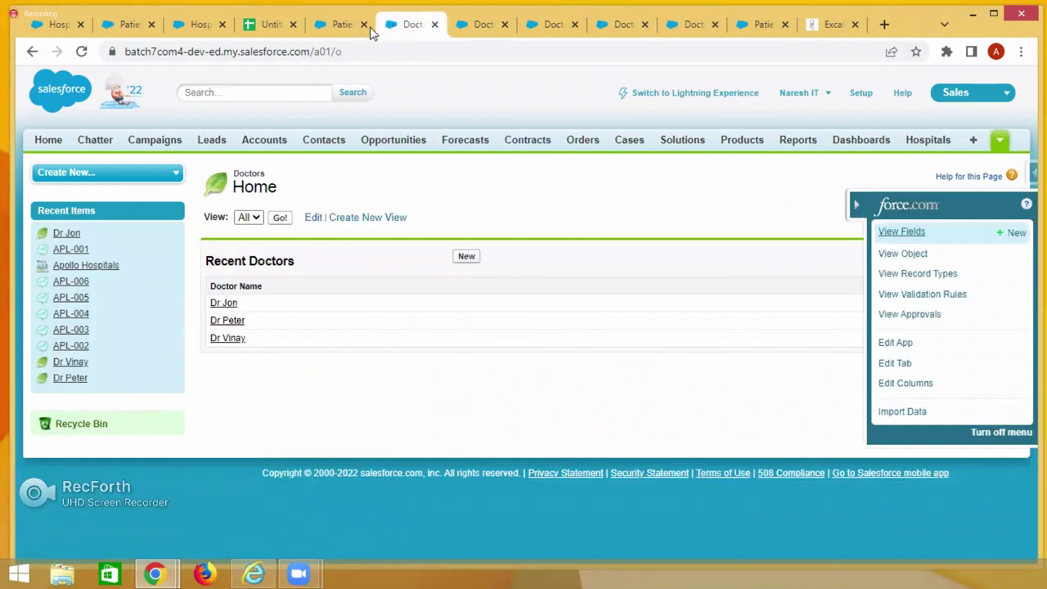
pyautogui.click(477, 26)
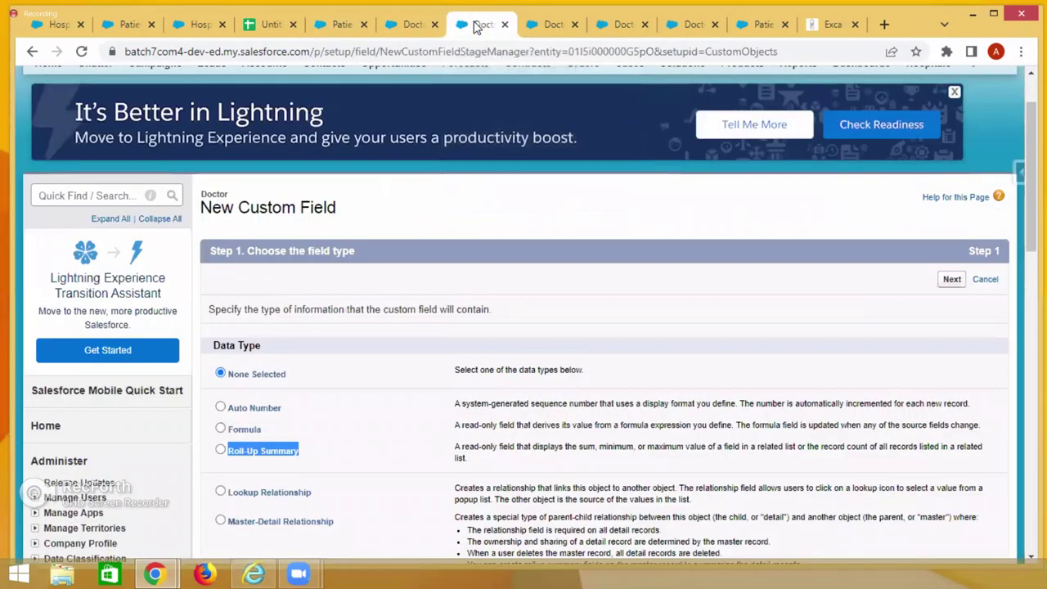
pyautogui.doubleClick(211, 194)
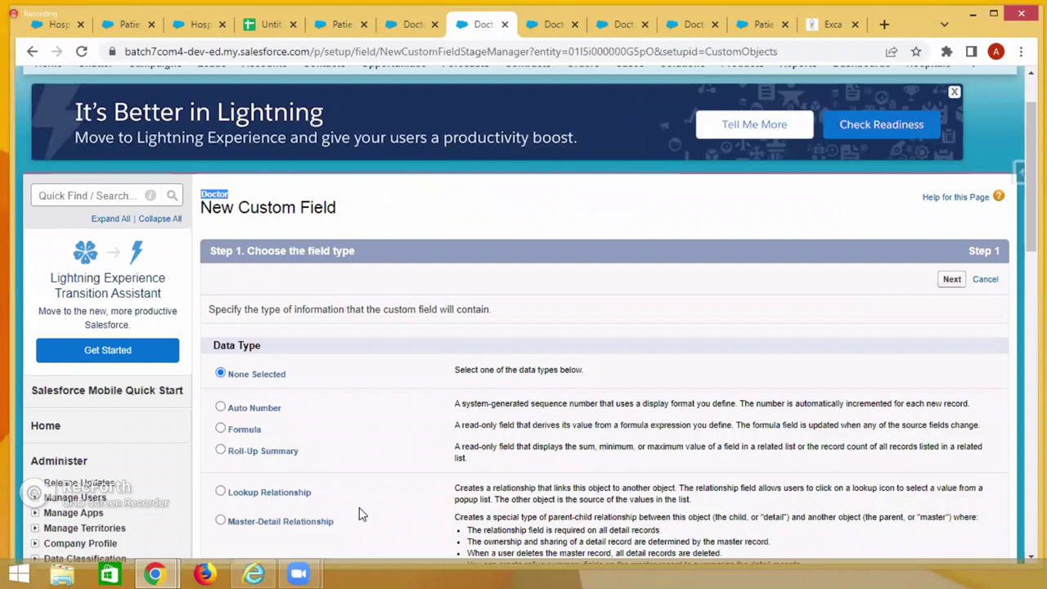
pyautogui.scroll(-1, 327, 467)
pyautogui.click(220, 374)
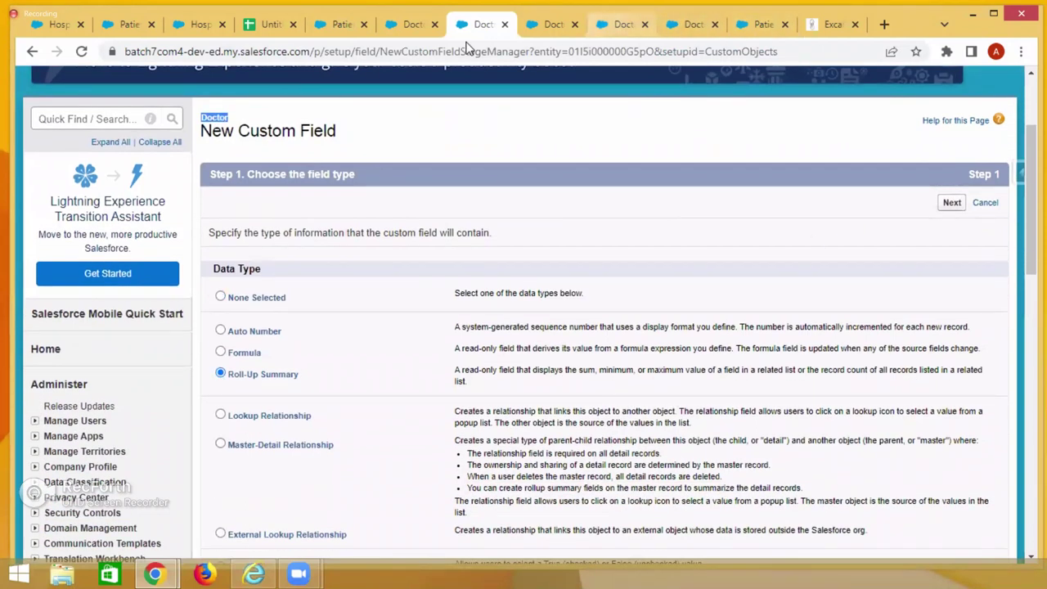
# Close the surplus doctor record and field-setup pages, including the Patient New Custom Field page, and return to the Doctor object's New Custom Field page
pyautogui.click(270, 25)
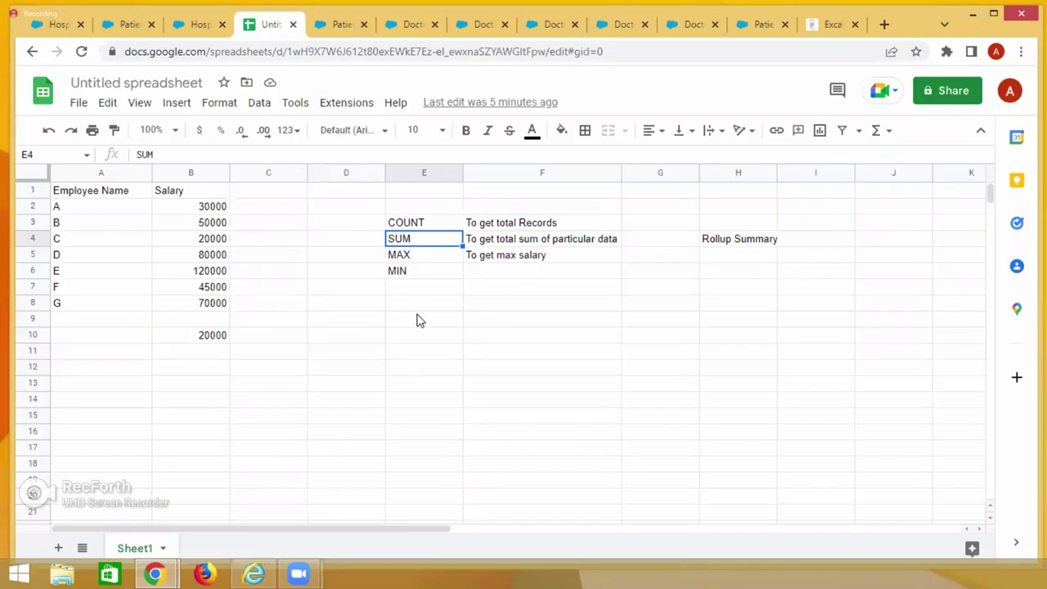
pyautogui.click(624, 26)
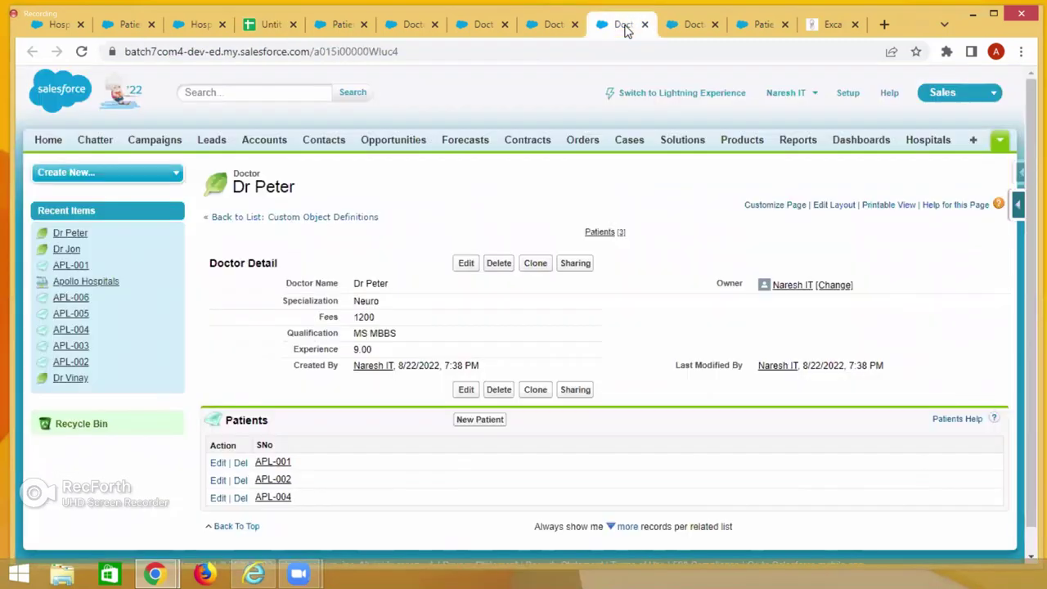
pyautogui.click(693, 27)
pyautogui.click(714, 24)
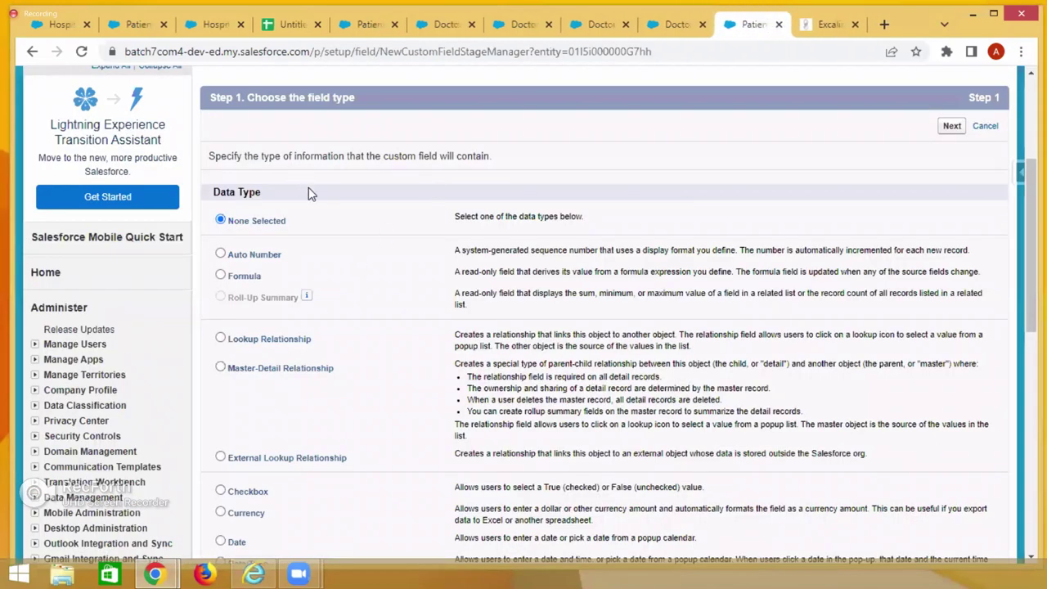
pyautogui.scroll(2, 311, 193)
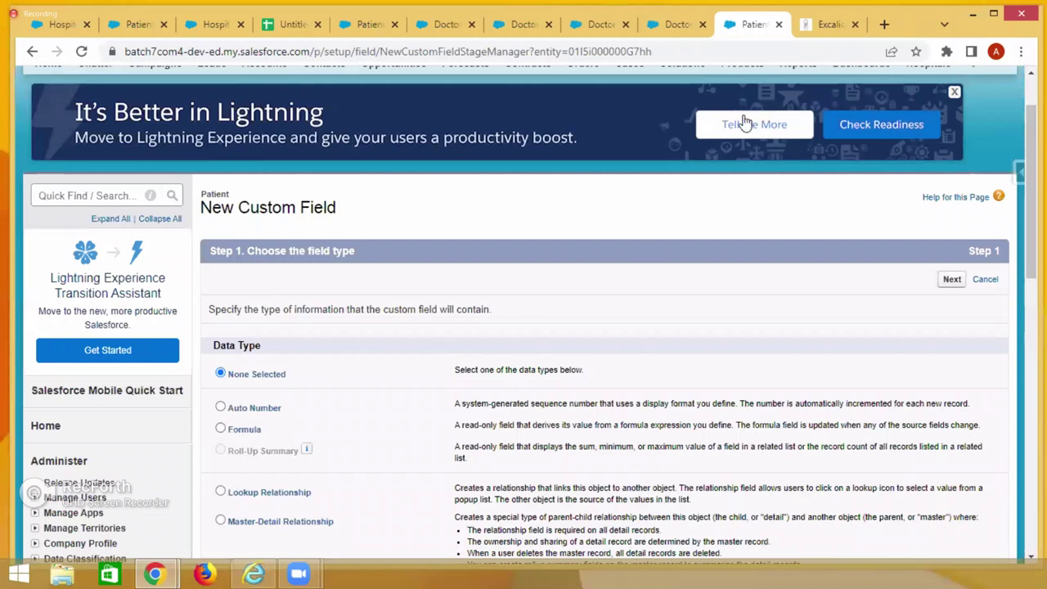
pyautogui.click(778, 25)
pyautogui.click(683, 29)
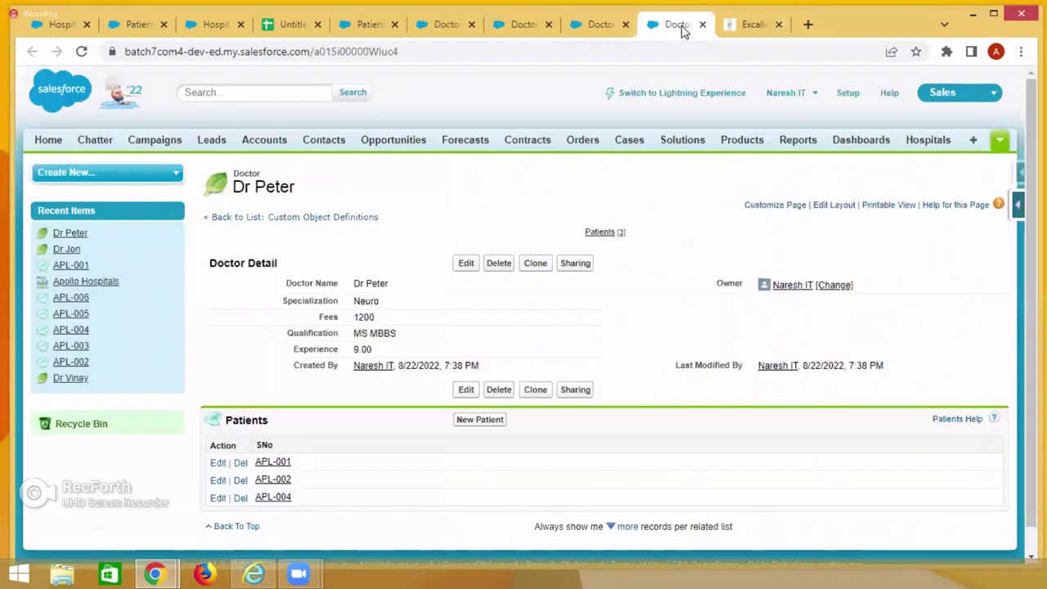
pyautogui.click(702, 25)
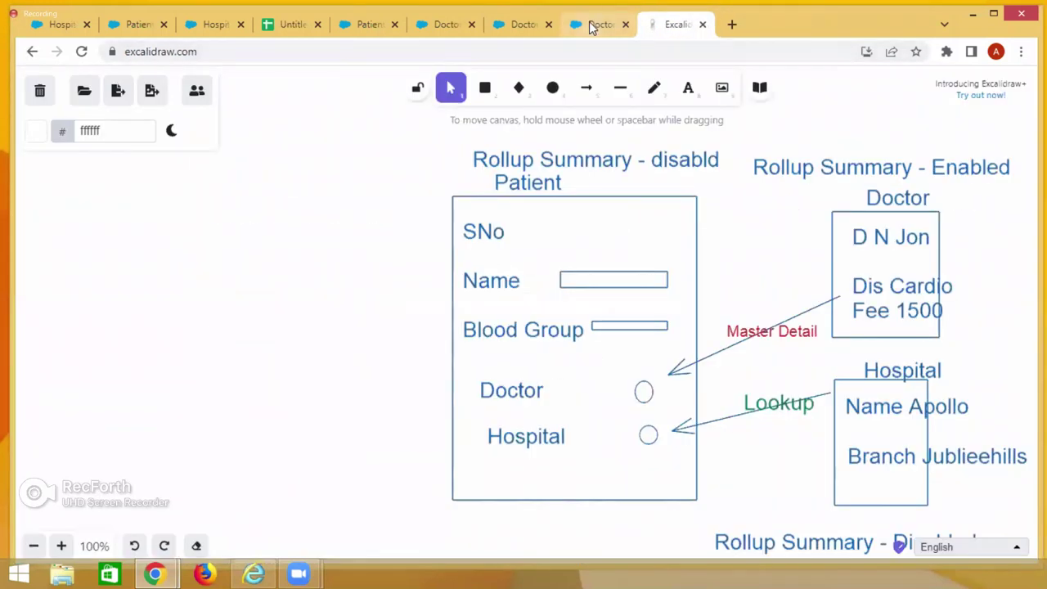
pyautogui.click(593, 27)
pyautogui.click(625, 25)
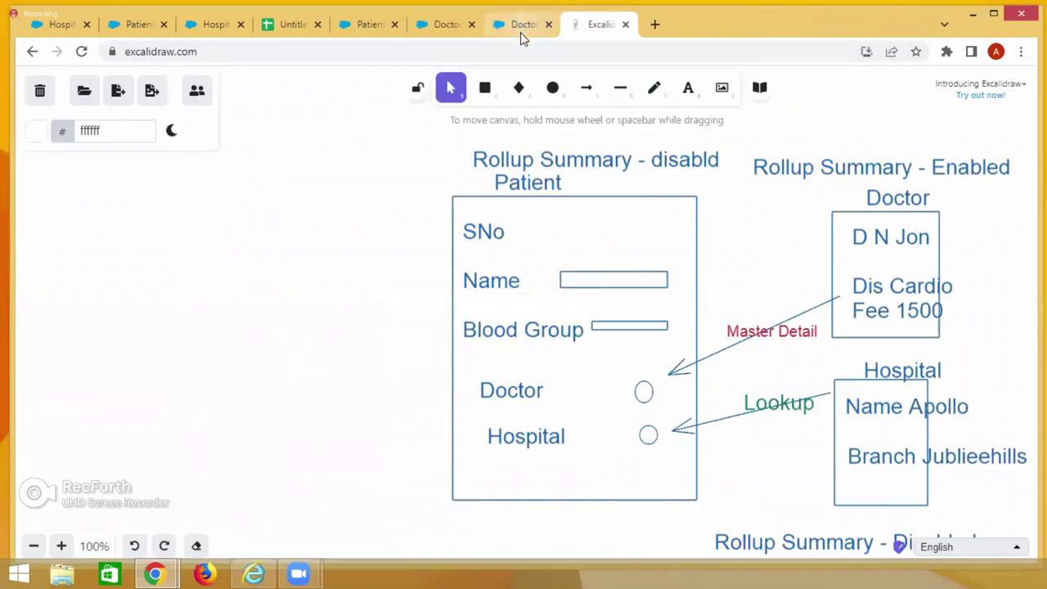
pyautogui.click(522, 33)
# Proceed with Roll-Up Summary as the data type for the new custom field on the Doctor object
pyautogui.doubleClick(216, 119)
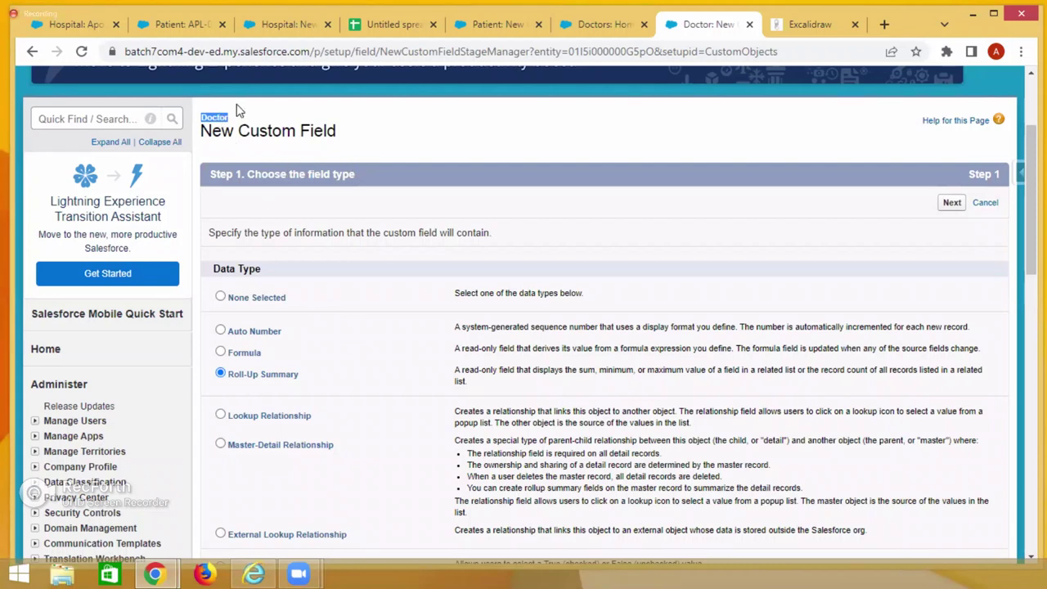
pyautogui.moveTo(228, 378); pyautogui.dragTo(298, 384)
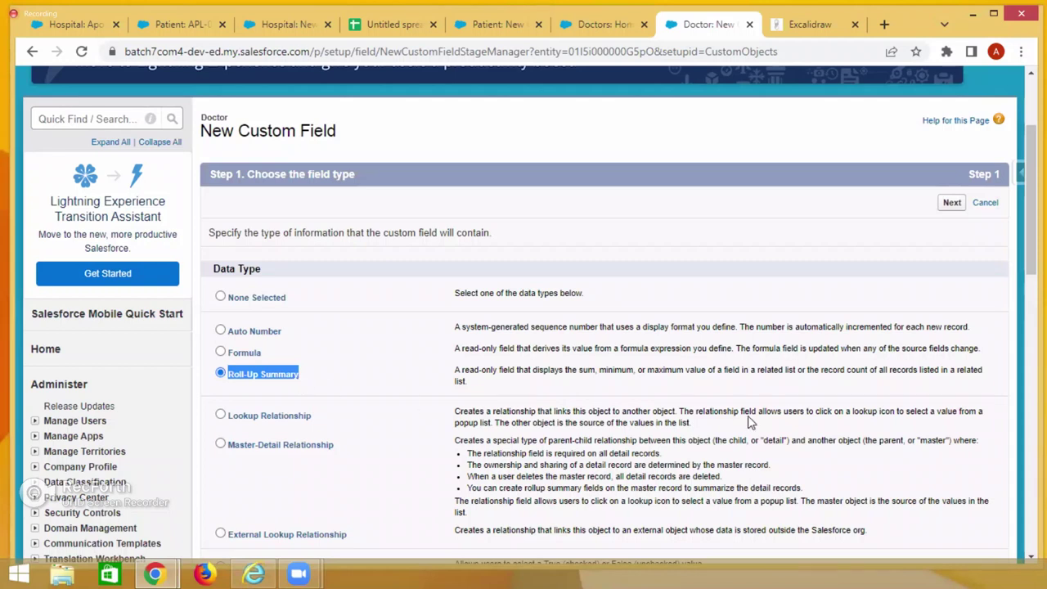
pyautogui.click(961, 209)
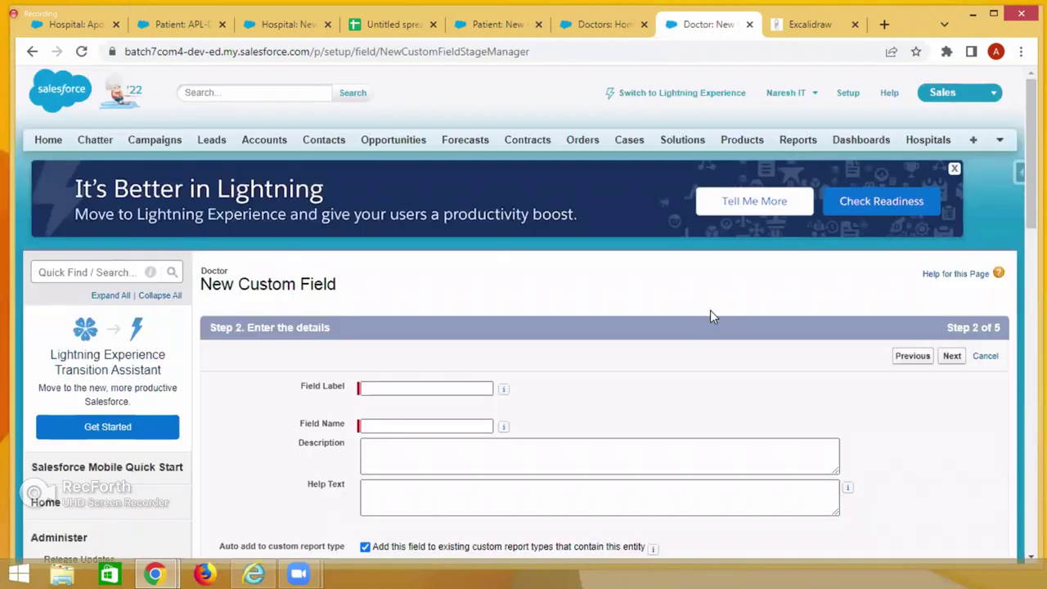
# Label the new roll-up field Total Patients, let its field name fill in, and continue to the summary calculation
pyautogui.click(400, 387)
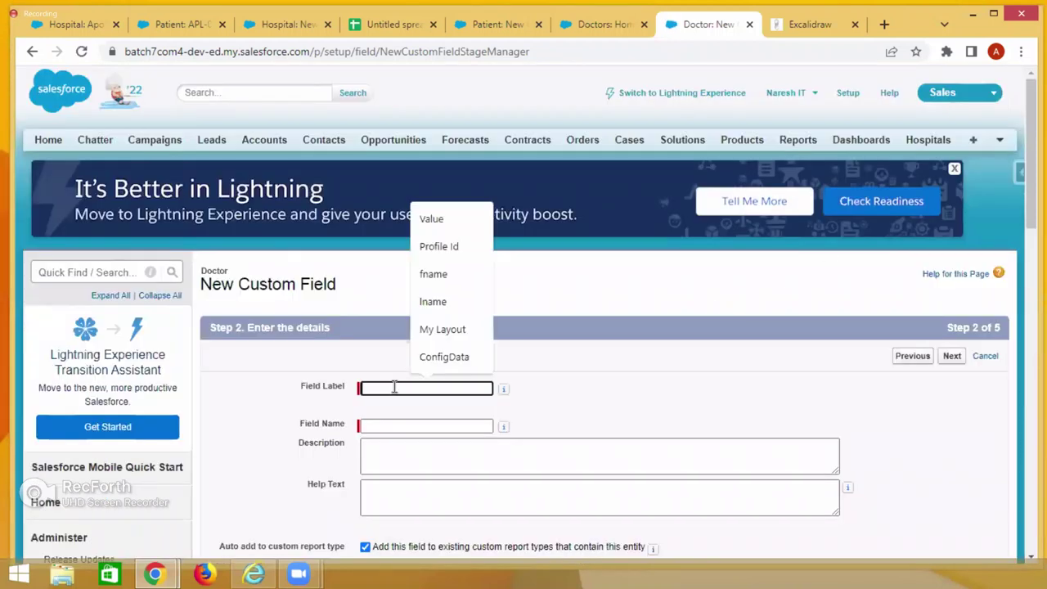
pyautogui.write('Total Patients')
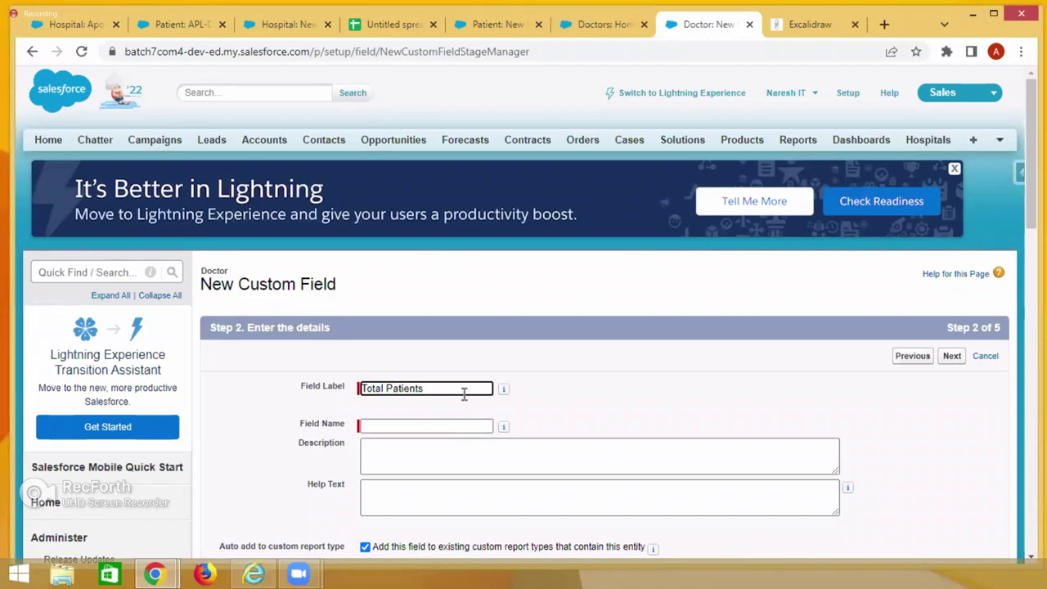
pyautogui.click(468, 424)
pyautogui.scroll(-2, 537, 437)
pyautogui.scroll(3, 556, 462)
pyautogui.click(951, 356)
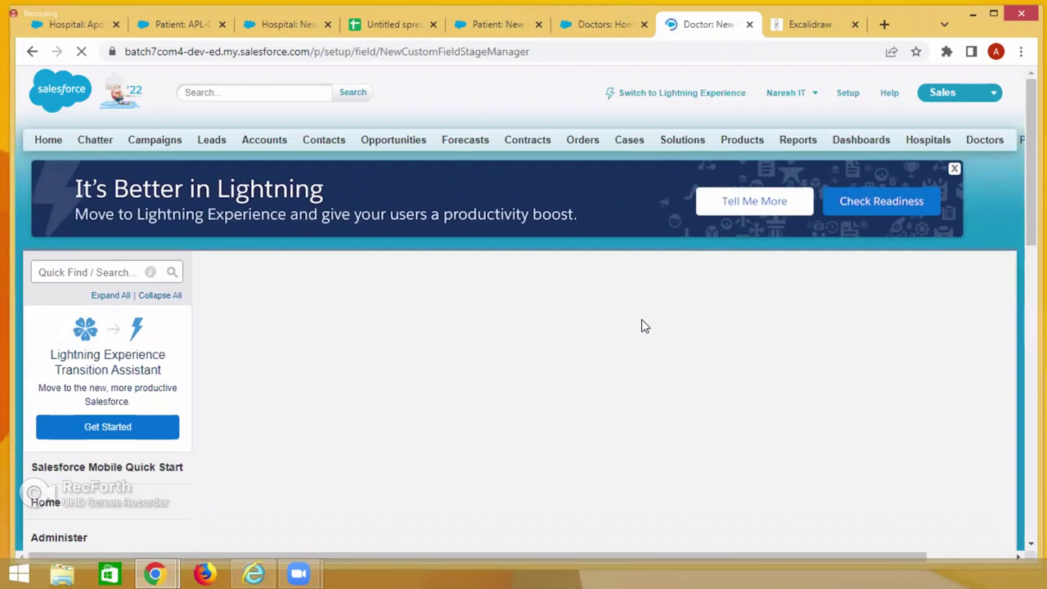
# Consult the Excalidraw relationship diagram for the Doctor master object, and define the roll-up as a COUNT of all Patients records
pyautogui.scroll(-2, 641, 320)
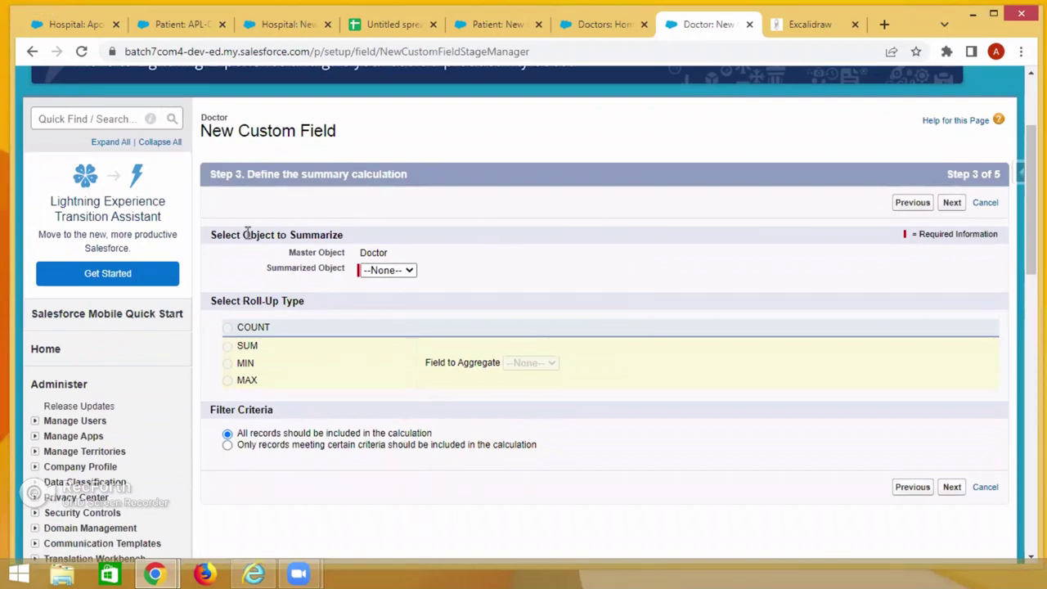
pyautogui.doubleClick(374, 248)
pyautogui.click(823, 33)
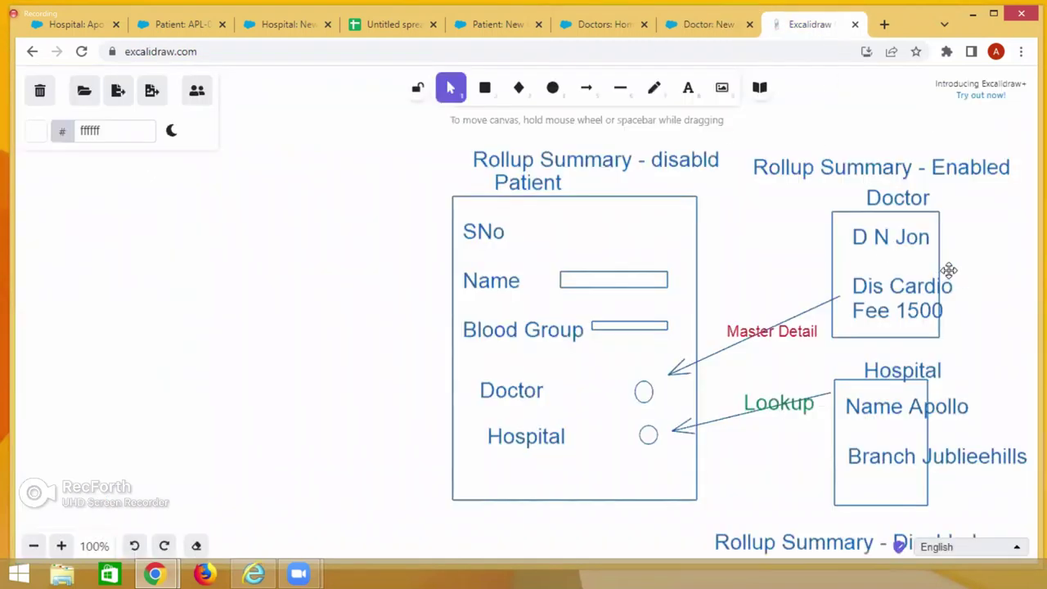
pyautogui.click(895, 206)
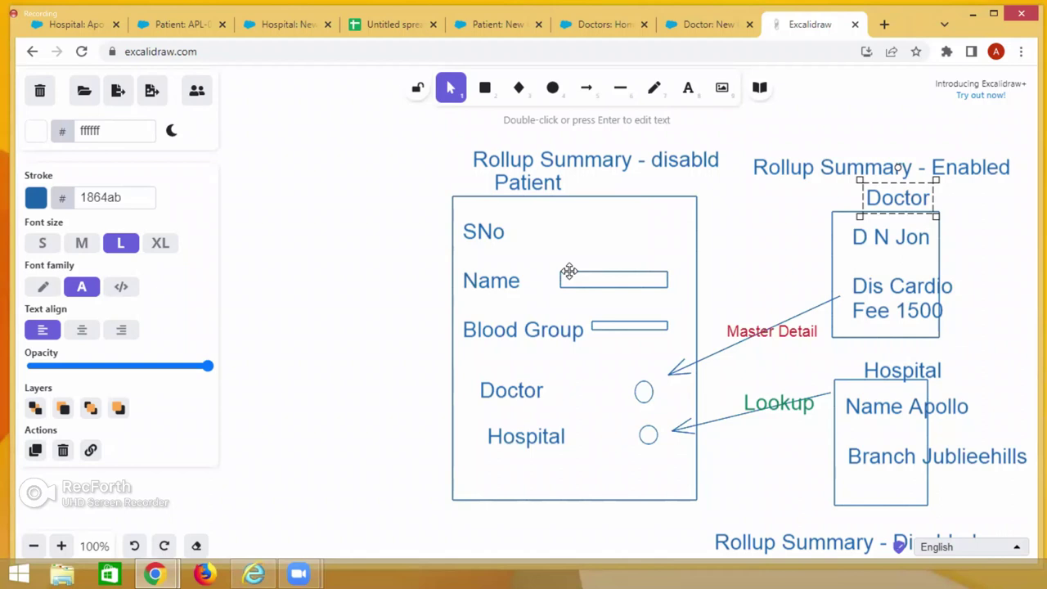
pyautogui.click(687, 25)
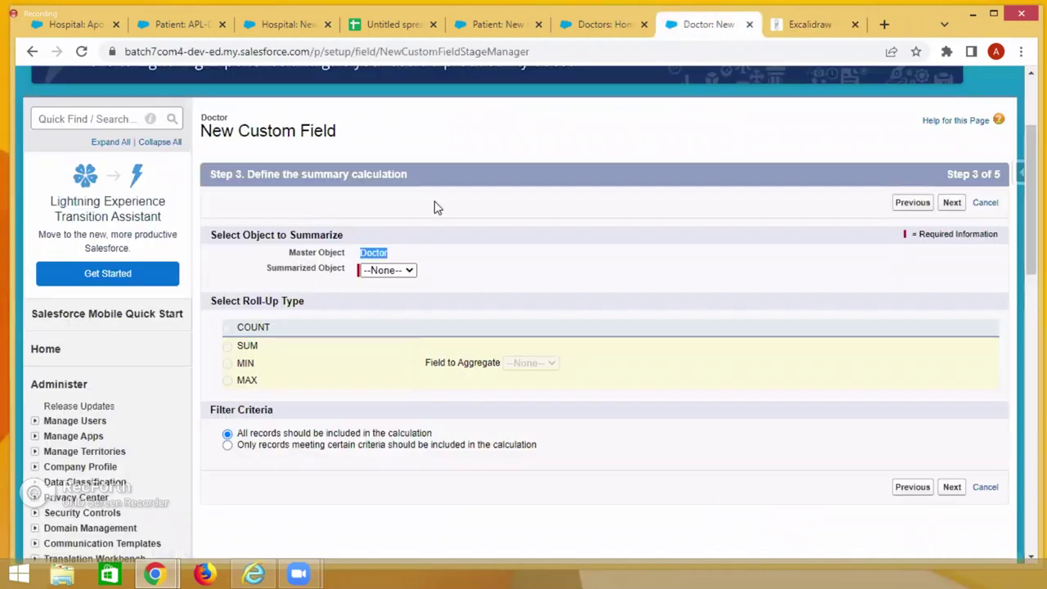
pyautogui.click(398, 271)
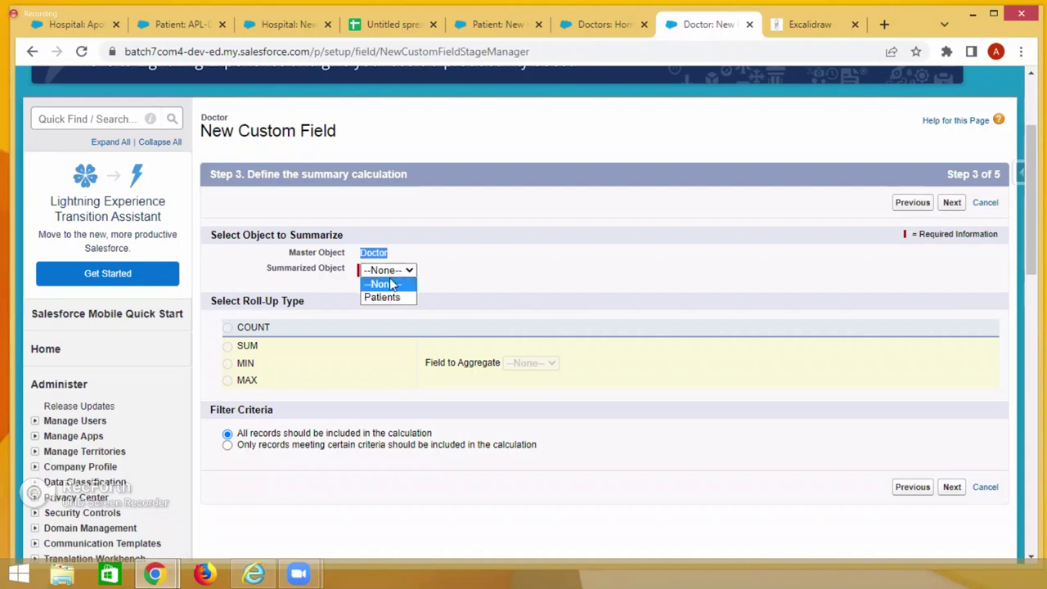
pyautogui.click(402, 298)
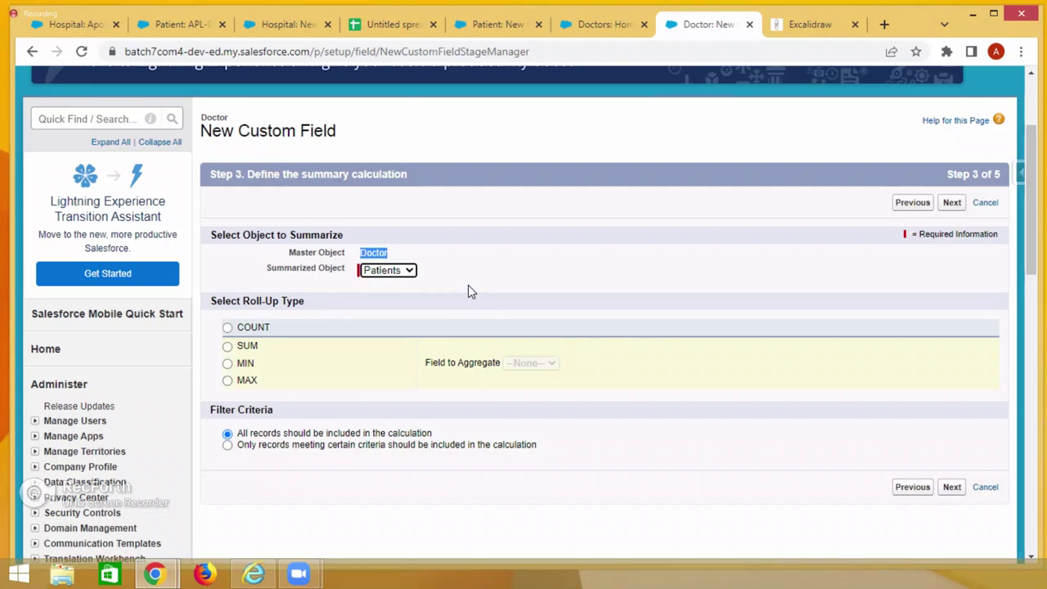
pyautogui.click(227, 328)
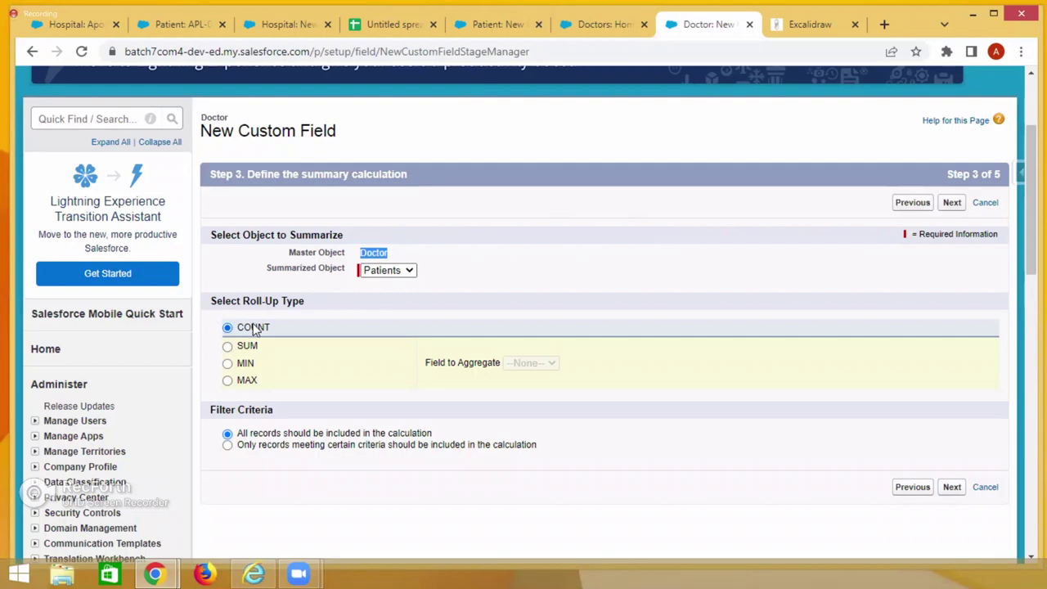
pyautogui.click(953, 205)
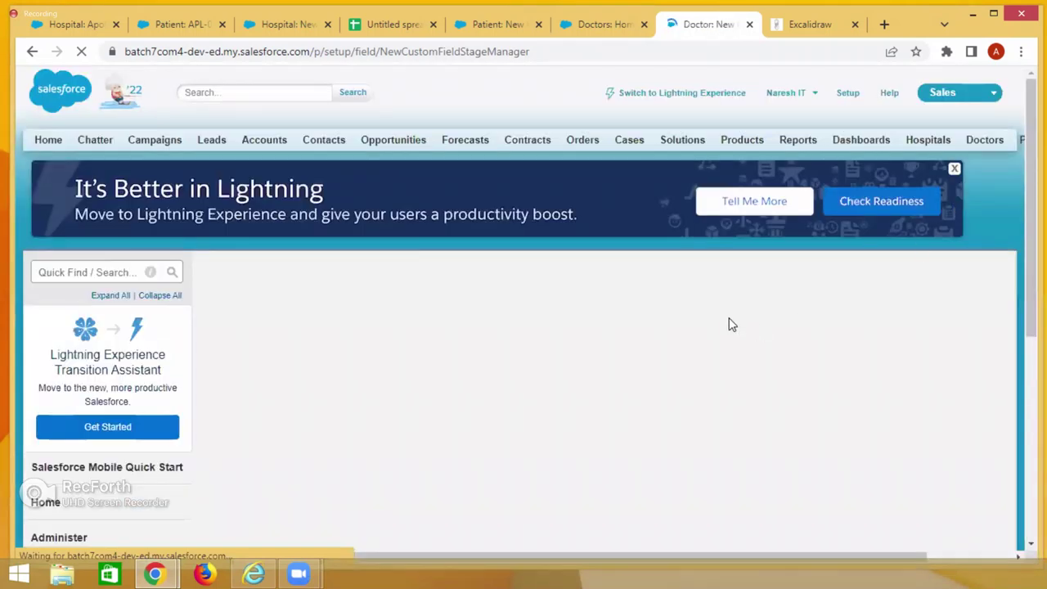
# Make the Total Patients field visible to all profiles in field-level security and continue to the page layouts
pyautogui.scroll(-2, 760, 339)
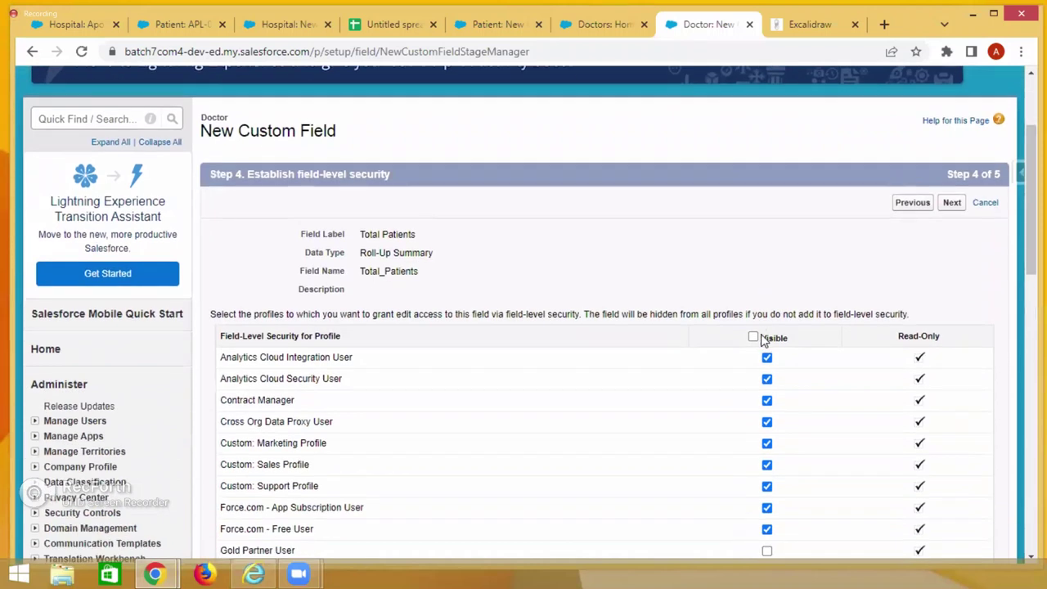
pyautogui.click(752, 337)
pyautogui.click(953, 204)
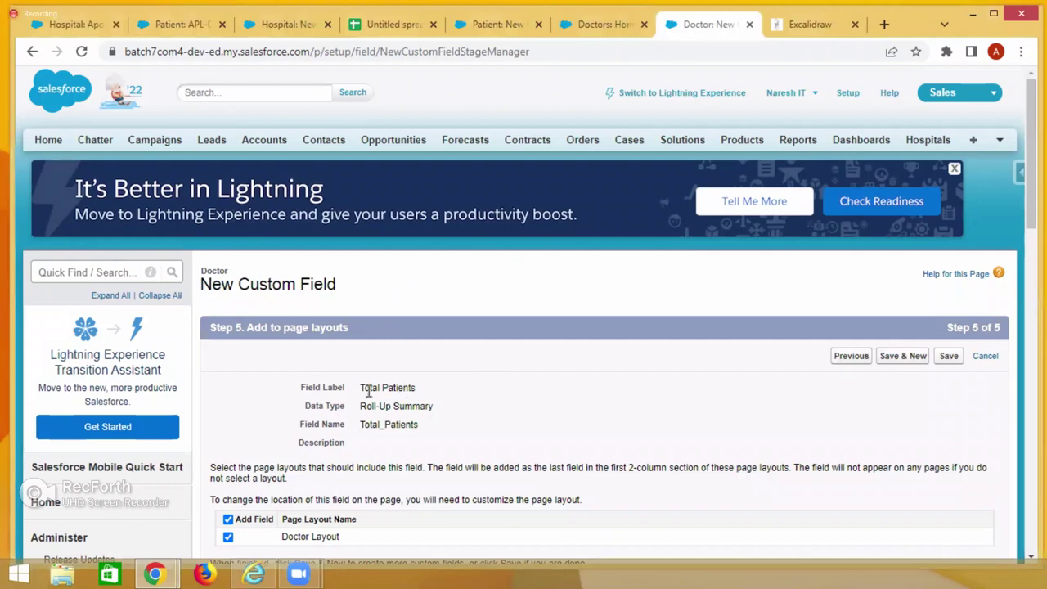
# Review the Total Patients label and Roll-Up Summary type, and save the field with Doctor Layout included
pyautogui.moveTo(360, 389); pyautogui.dragTo(417, 390)
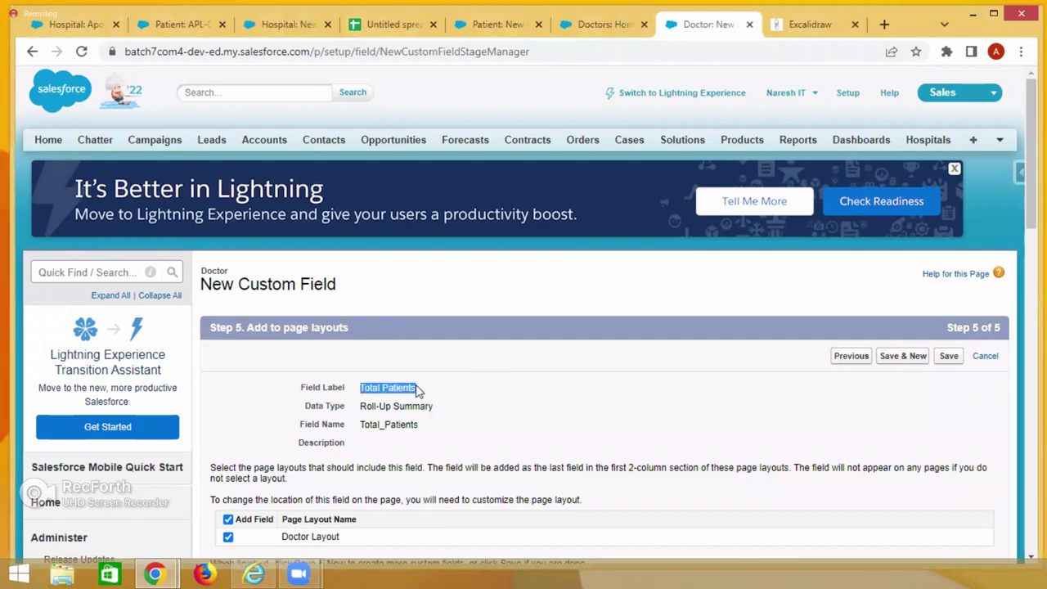
pyautogui.doubleClick(217, 270)
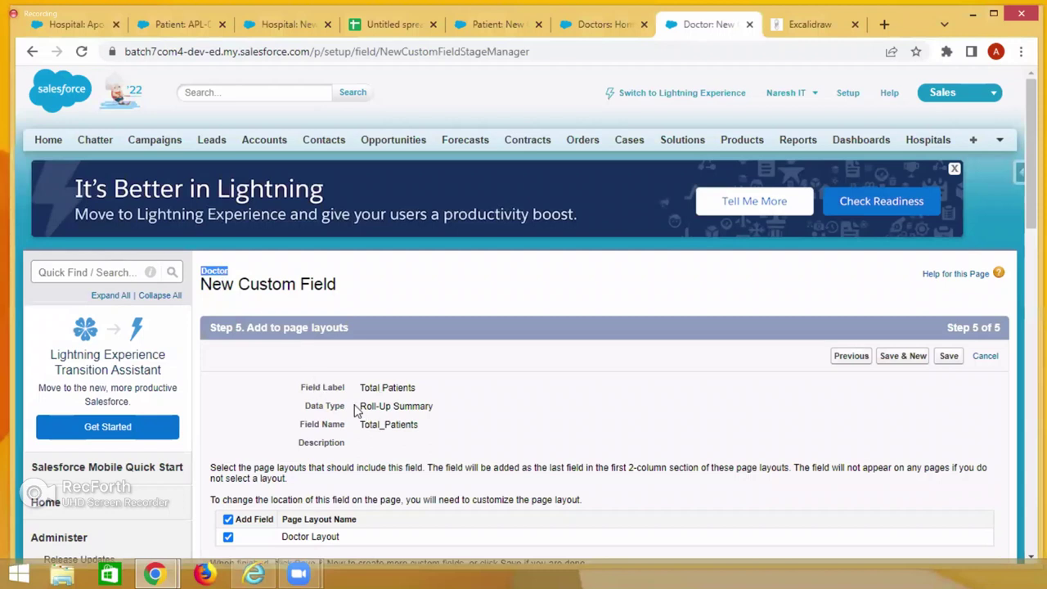
pyautogui.moveTo(358, 407); pyautogui.dragTo(435, 408)
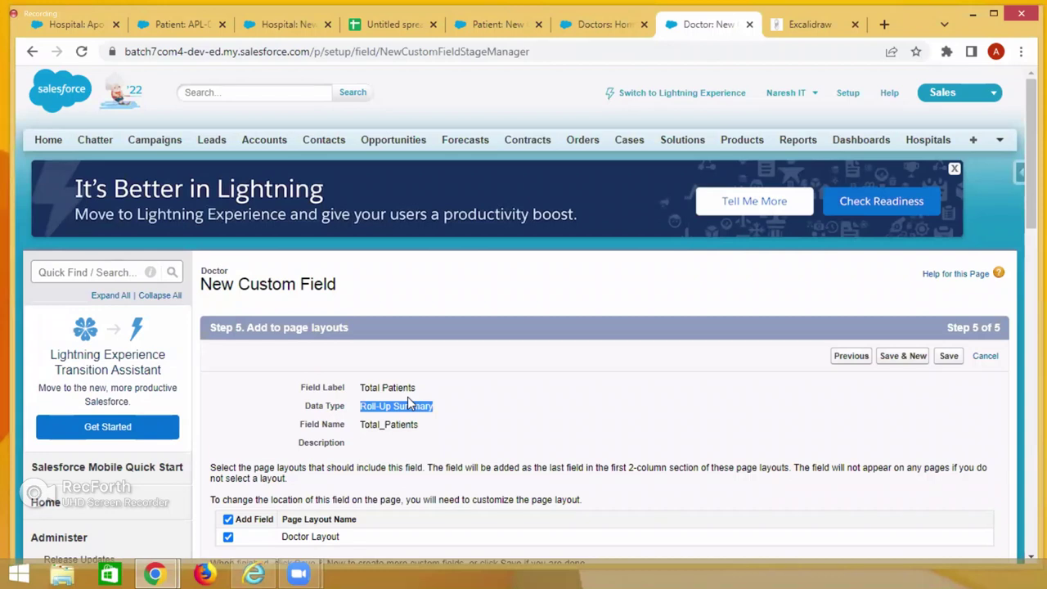
pyautogui.click(949, 357)
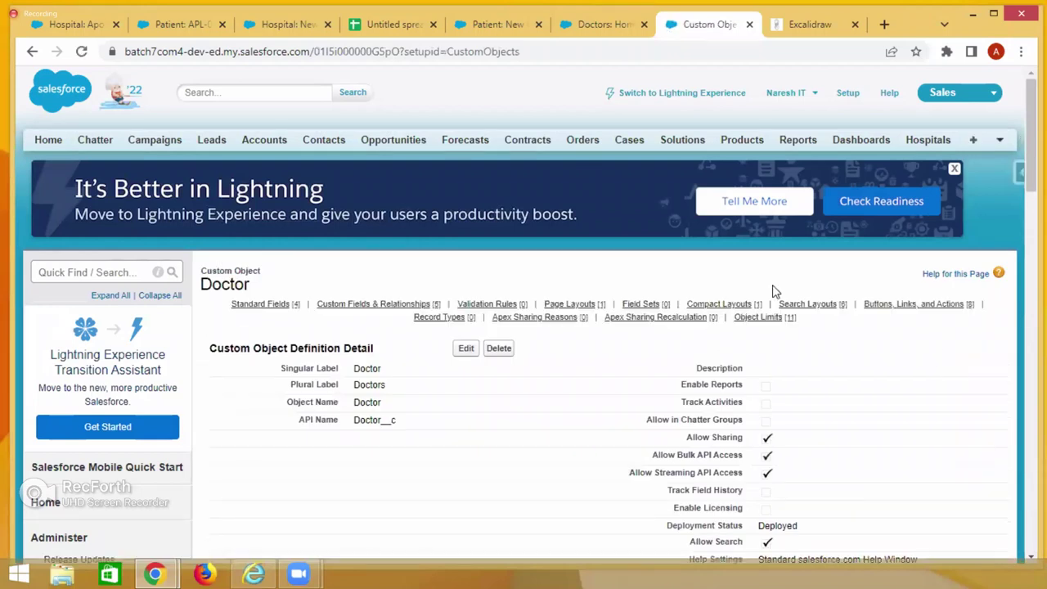
# Open the Cardio doctor's record from the Doctors list and check its Total Patients field
pyautogui.click(591, 24)
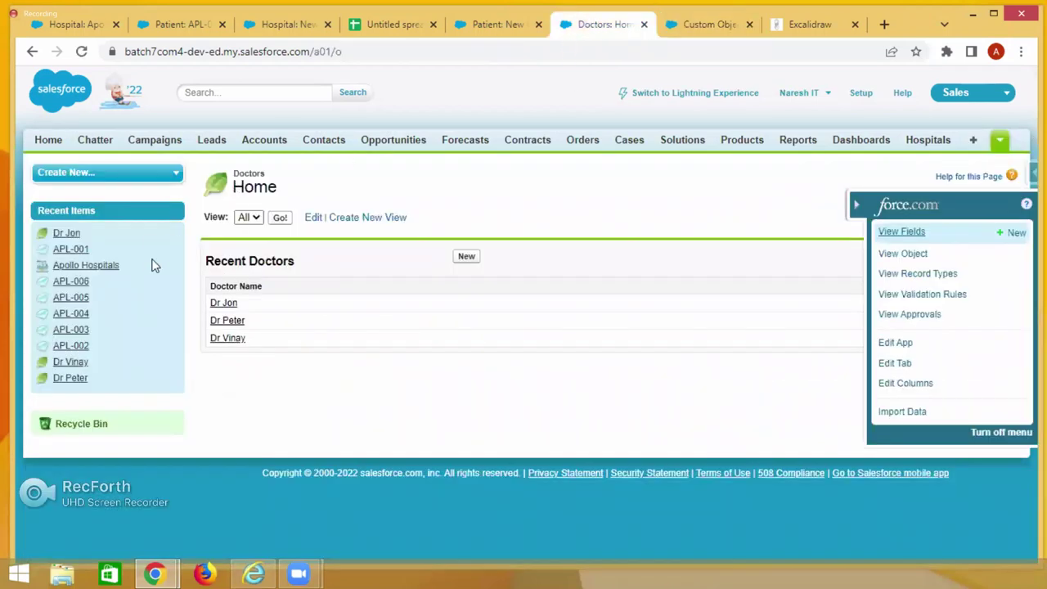
pyautogui.click(222, 303)
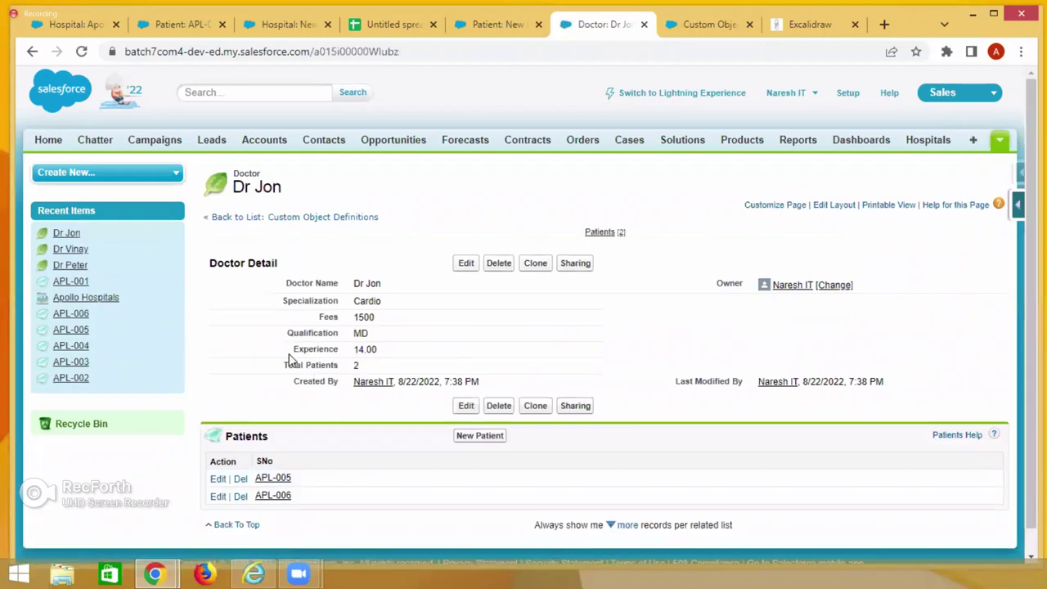
pyautogui.moveTo(282, 364); pyautogui.dragTo(355, 368)
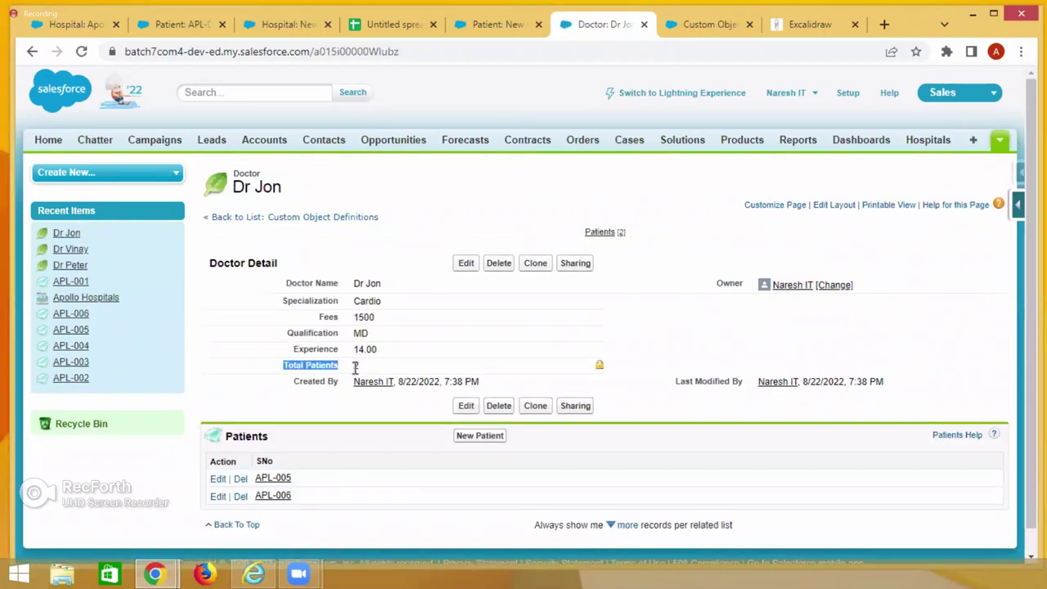
pyautogui.click(248, 393)
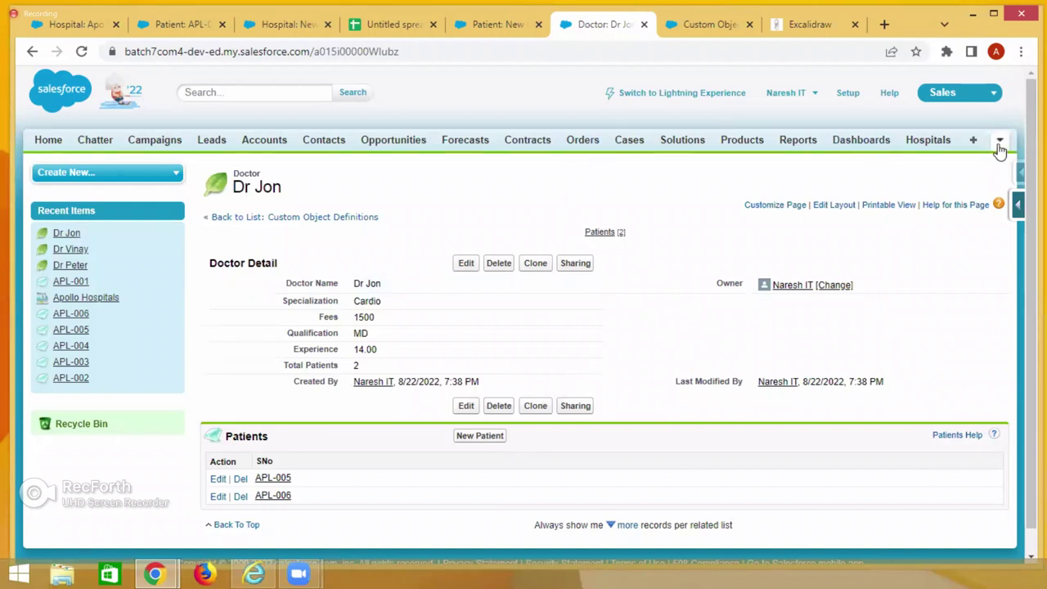
# Check Total Patients on the General doctor's record, reached through the Doctors list, and return to that list
pyautogui.moveTo(996, 147)
pyautogui.click(972, 180)
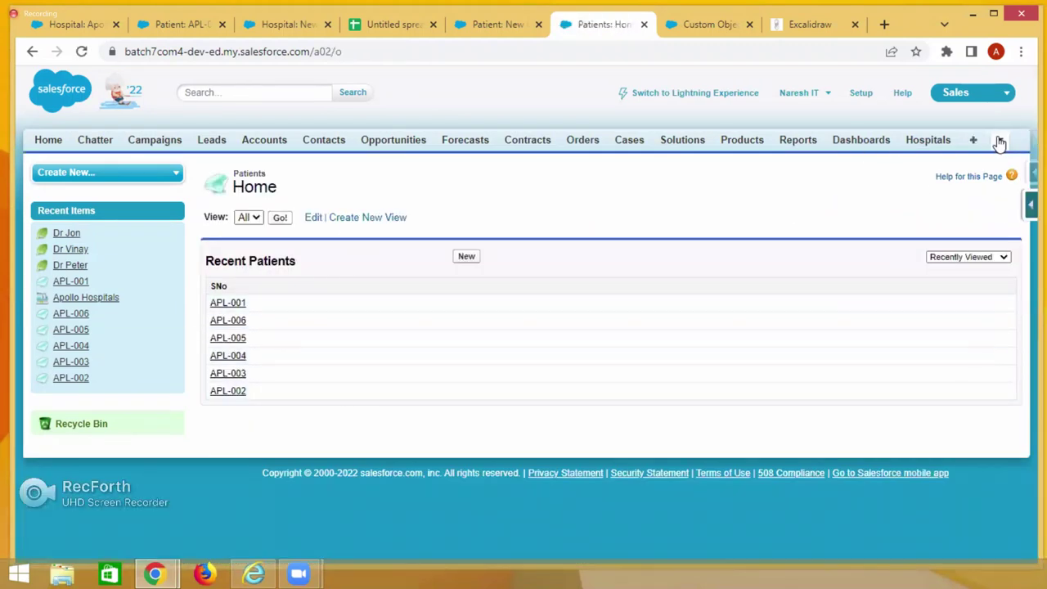
pyautogui.moveTo(998, 141)
pyautogui.click(973, 162)
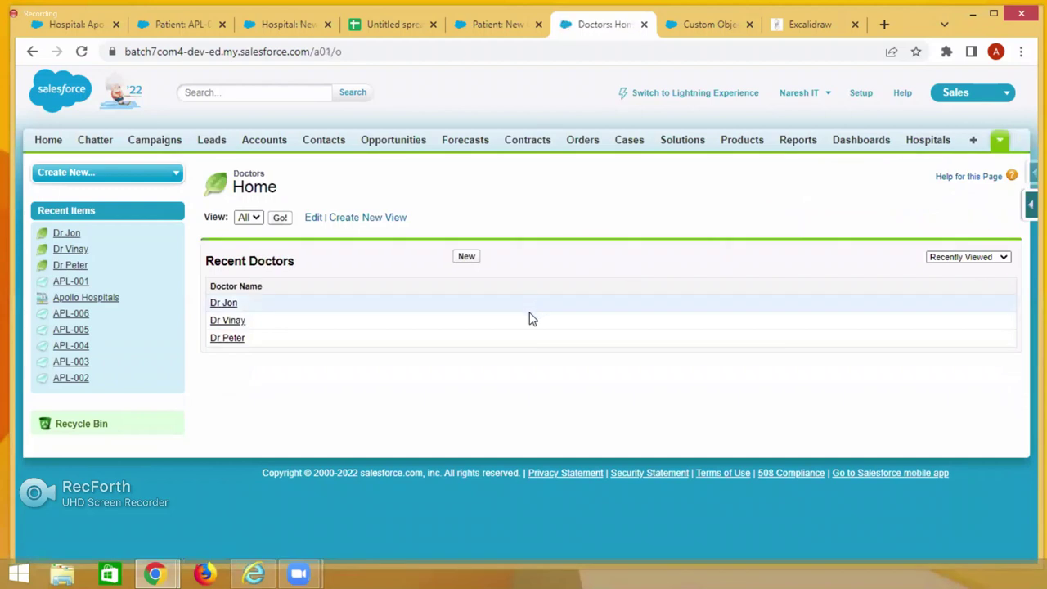
pyautogui.click(230, 321)
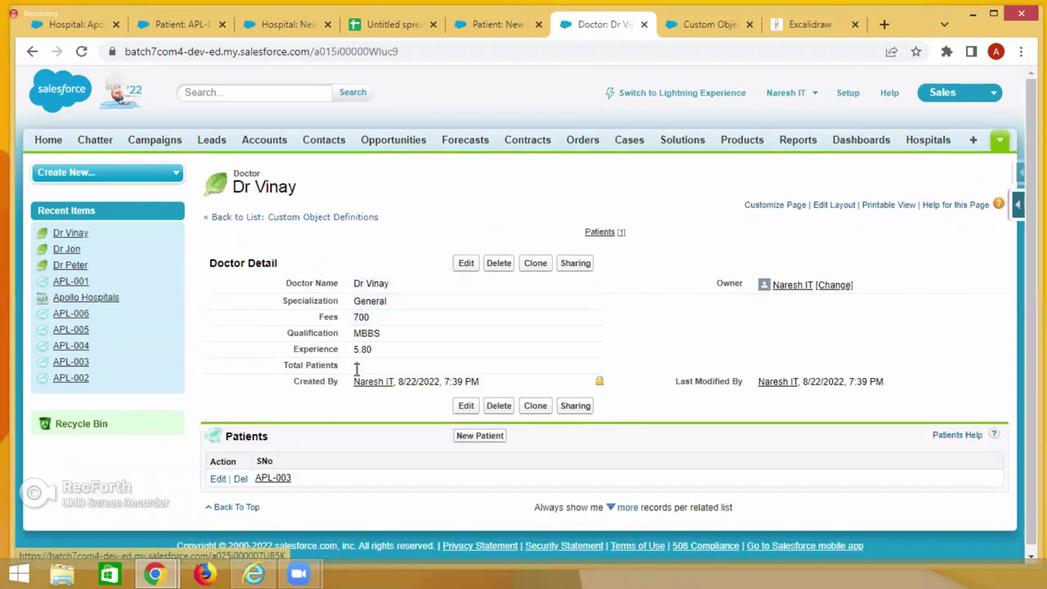
pyautogui.click(1001, 144)
pyautogui.click(970, 164)
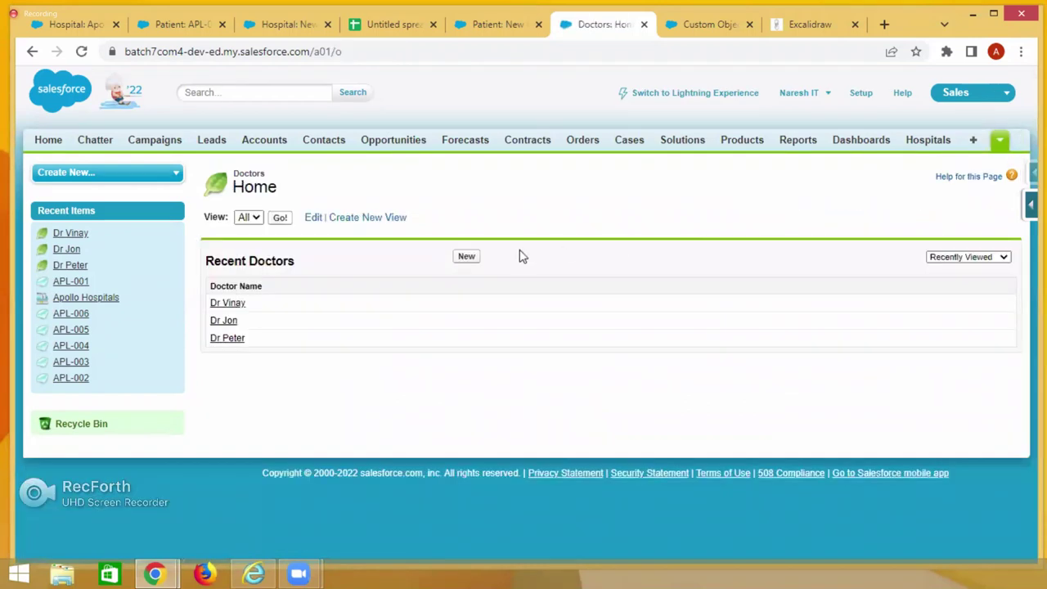
# Check Total Patients on the Neuro doctor's record and delete patient APL-004 from its Patients related list
pyautogui.click(224, 338)
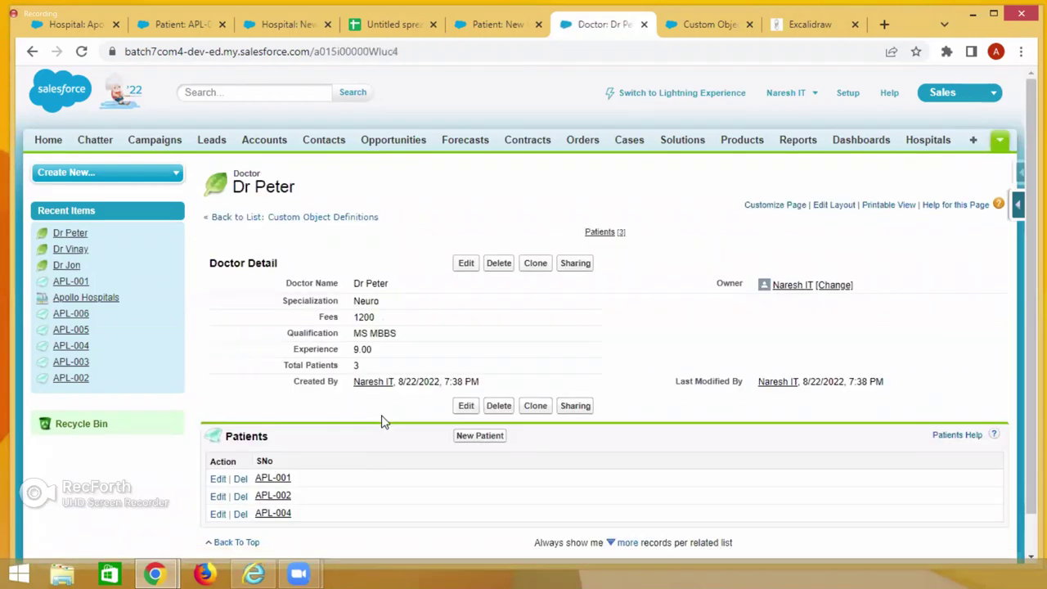
pyautogui.doubleClick(356, 366)
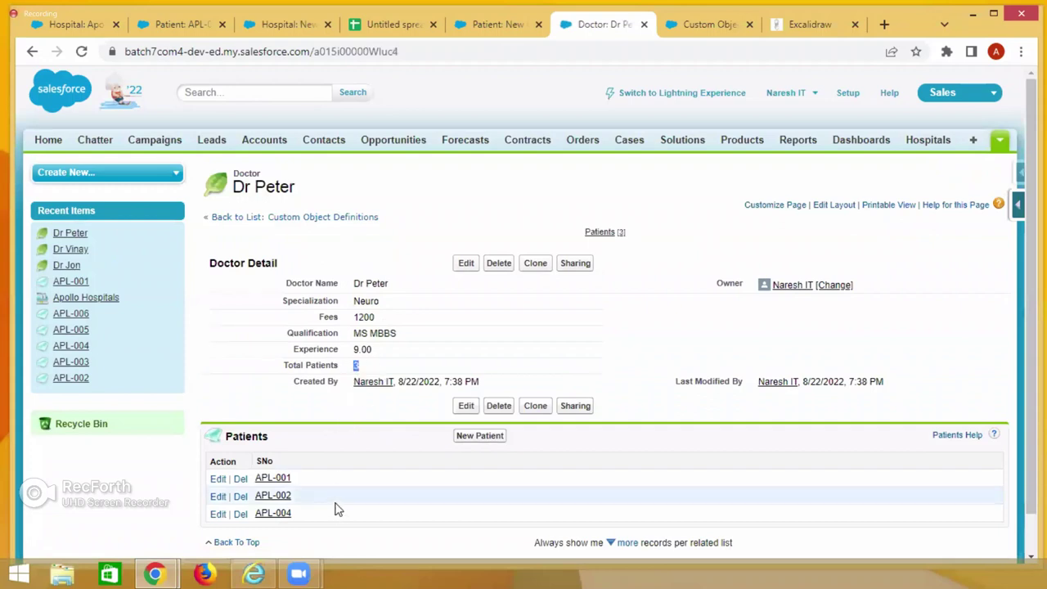
pyautogui.click(240, 521)
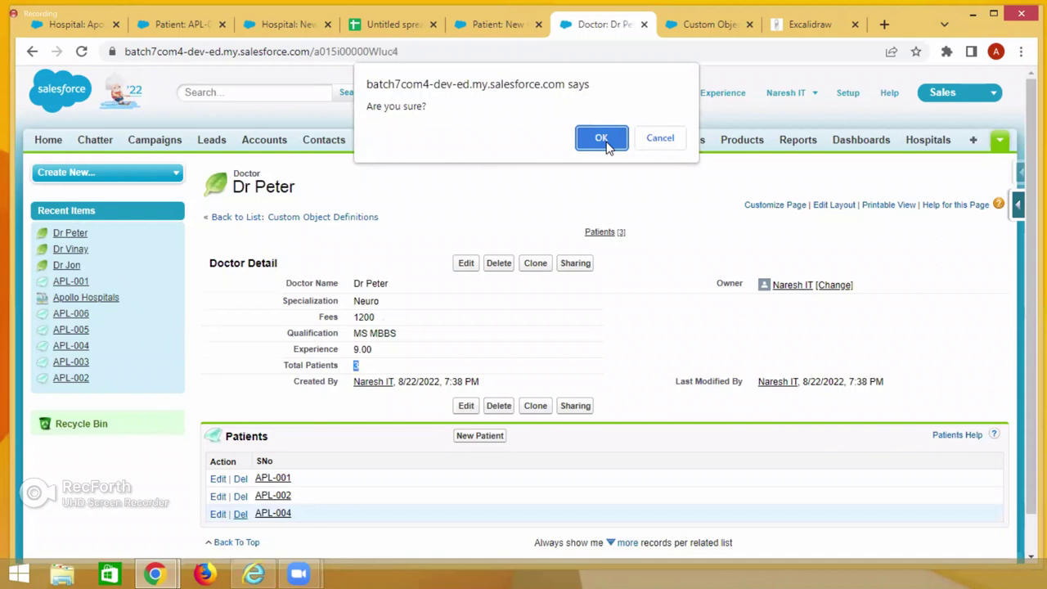
pyautogui.click(601, 138)
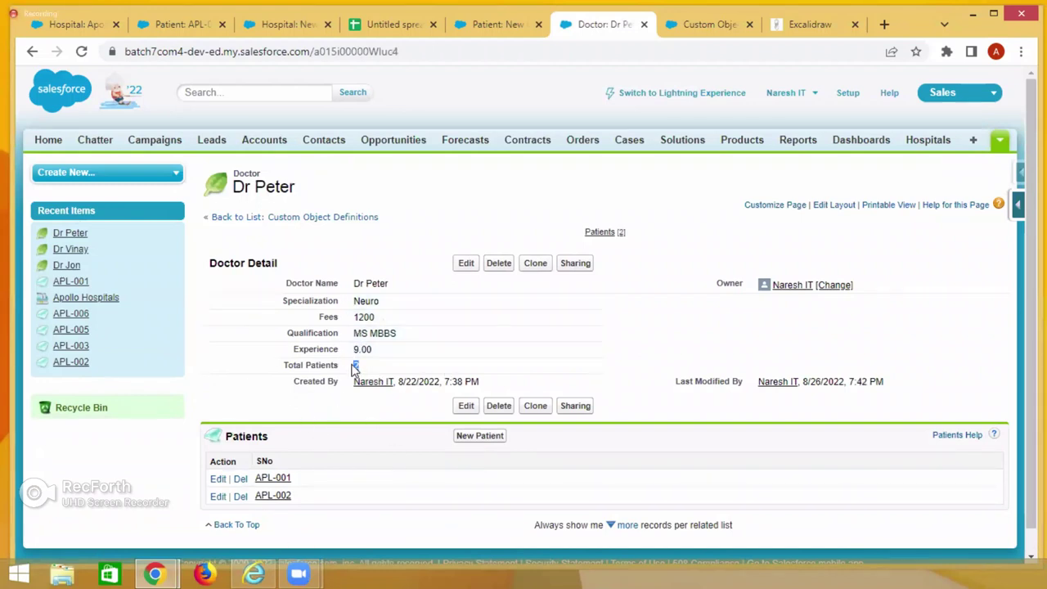
# Compare the Total Patients field with the Patients related list, and review the Rollup Summary notes in the spreadsheet
pyautogui.moveTo(284, 364); pyautogui.dragTo(335, 366)
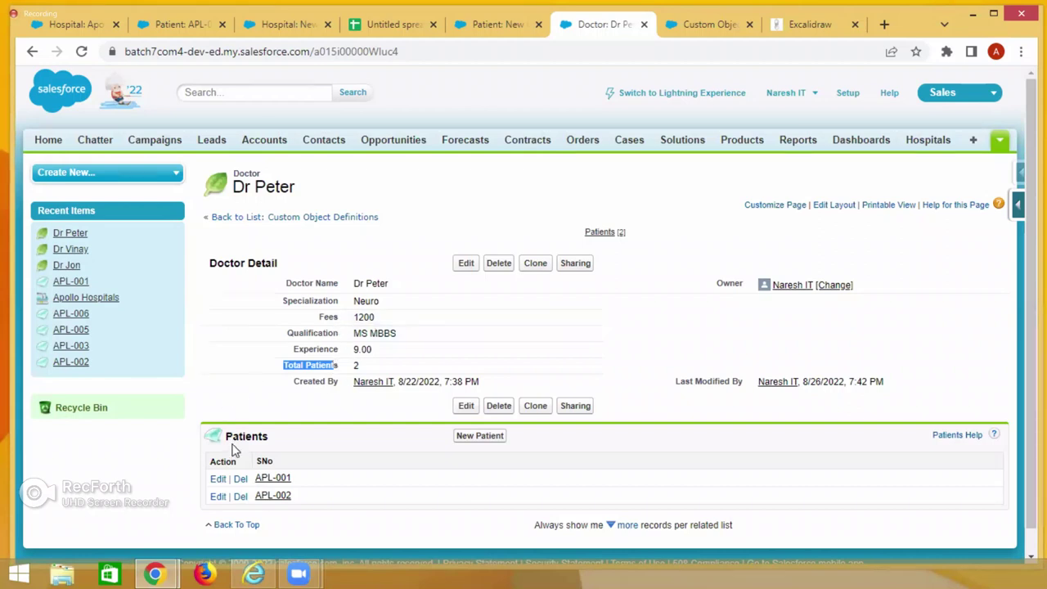
pyautogui.moveTo(231, 436); pyautogui.dragTo(315, 443)
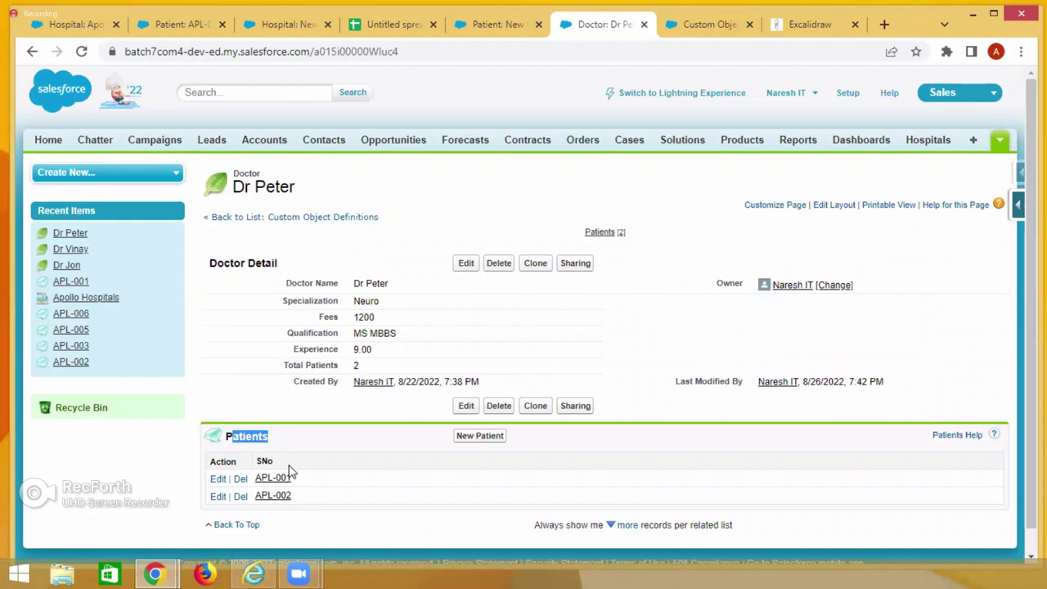
pyautogui.click(399, 26)
pyautogui.click(765, 243)
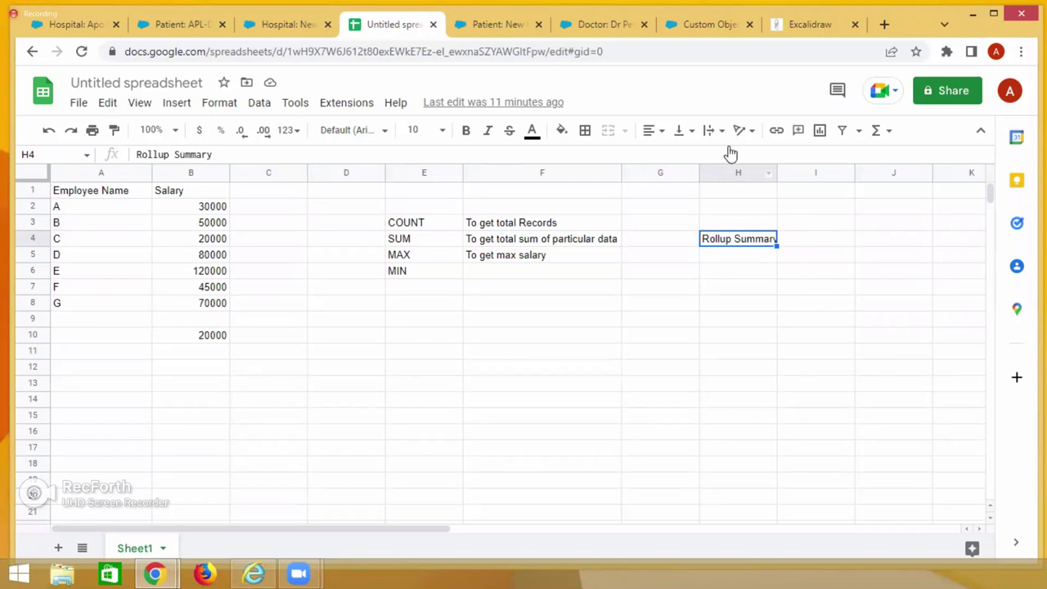
pyautogui.click(603, 23)
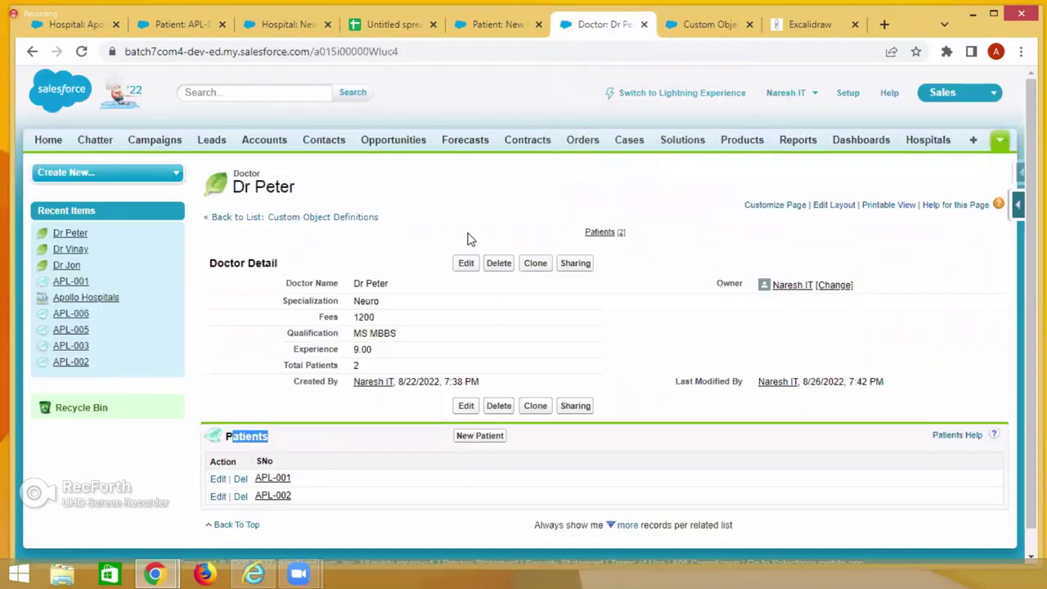
# View patient APL-001, go to the Patients list, and open APL-001, APL-006, APL-005, APL-003 and APL-002 in separate browser tabs
pyautogui.click(277, 480)
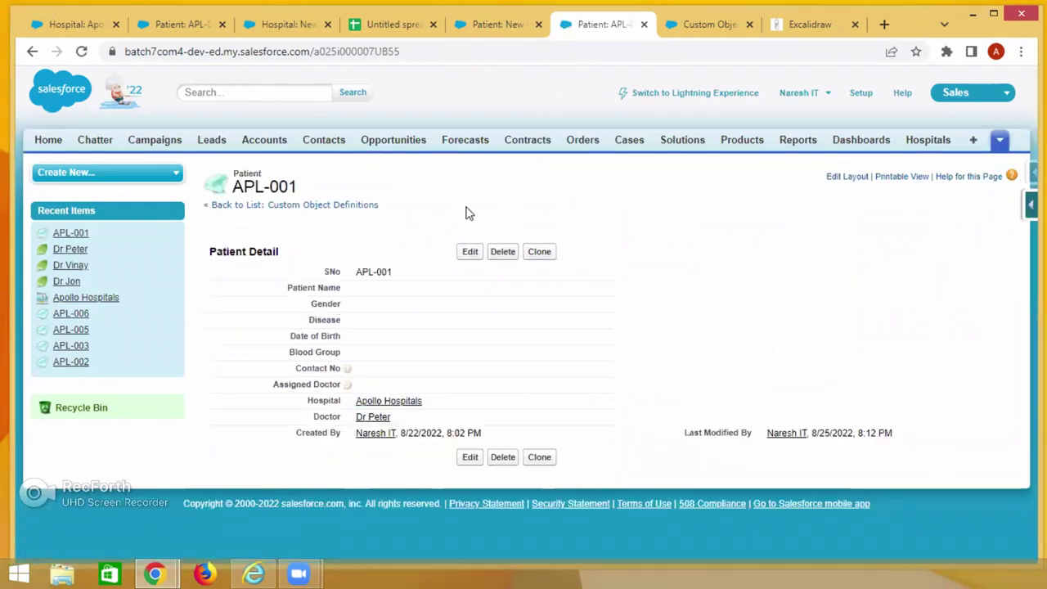
pyautogui.click(999, 141)
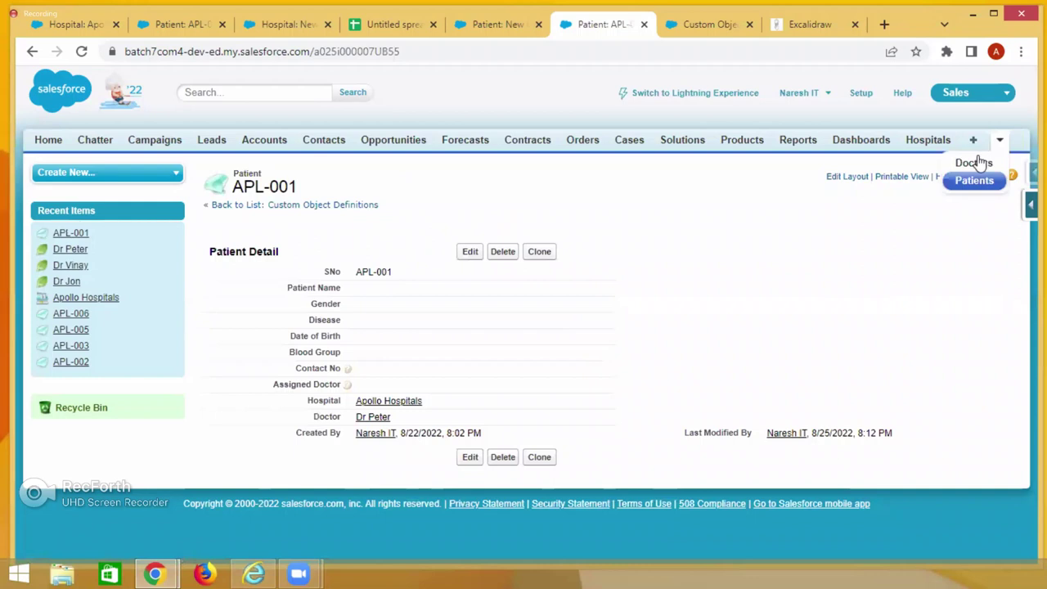
pyautogui.click(974, 181)
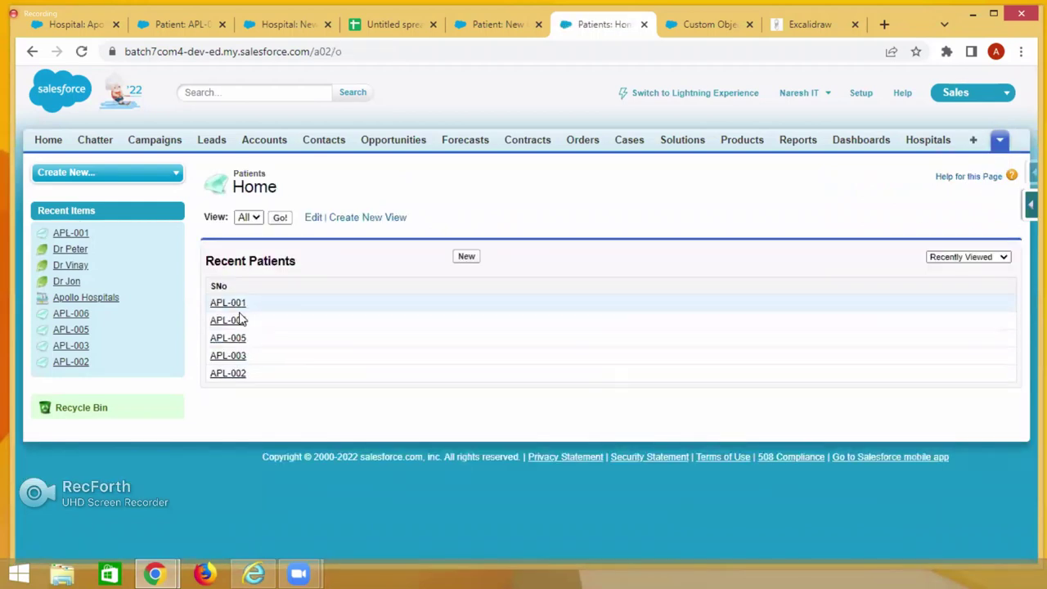
pyautogui.middleClick(233, 305)
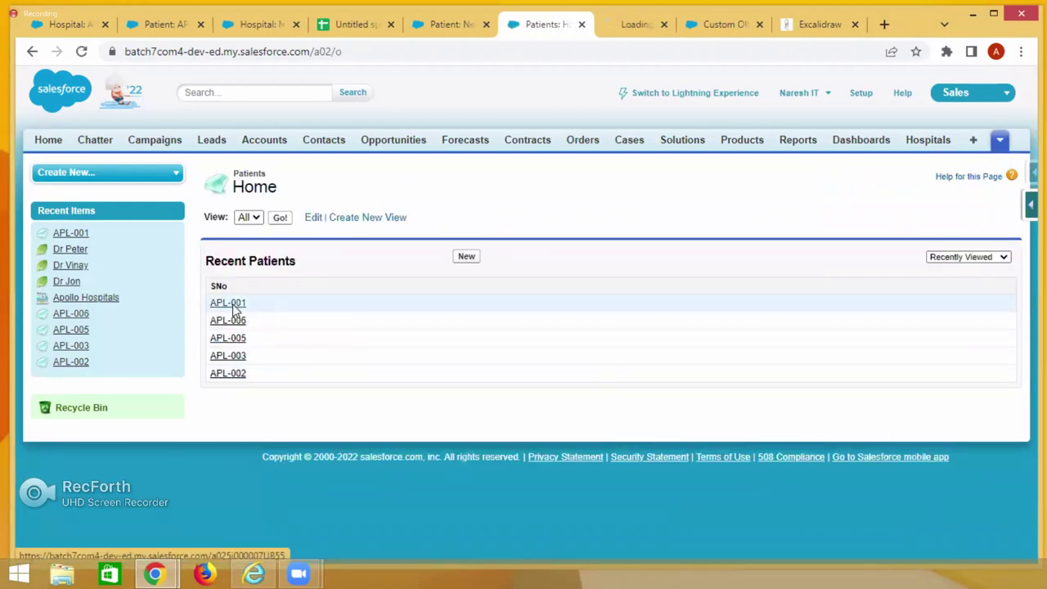
pyautogui.middleClick(231, 321)
pyautogui.middleClick(230, 339)
pyautogui.middleClick(231, 357)
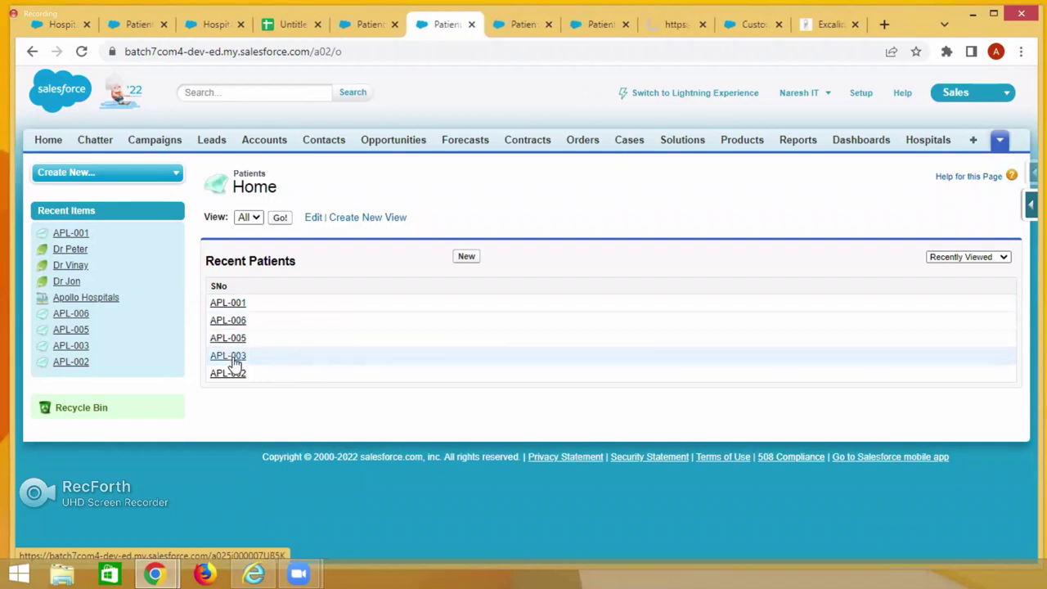
pyautogui.middleClick(233, 374)
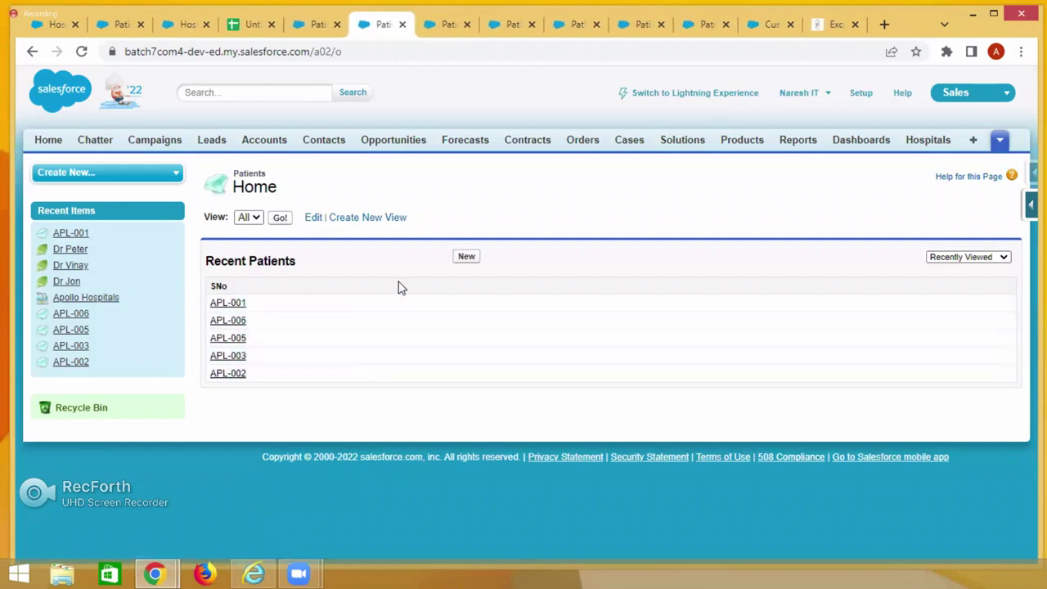
# Fill in the Date of Birth on patient record APL-001 and save it
pyautogui.click(444, 29)
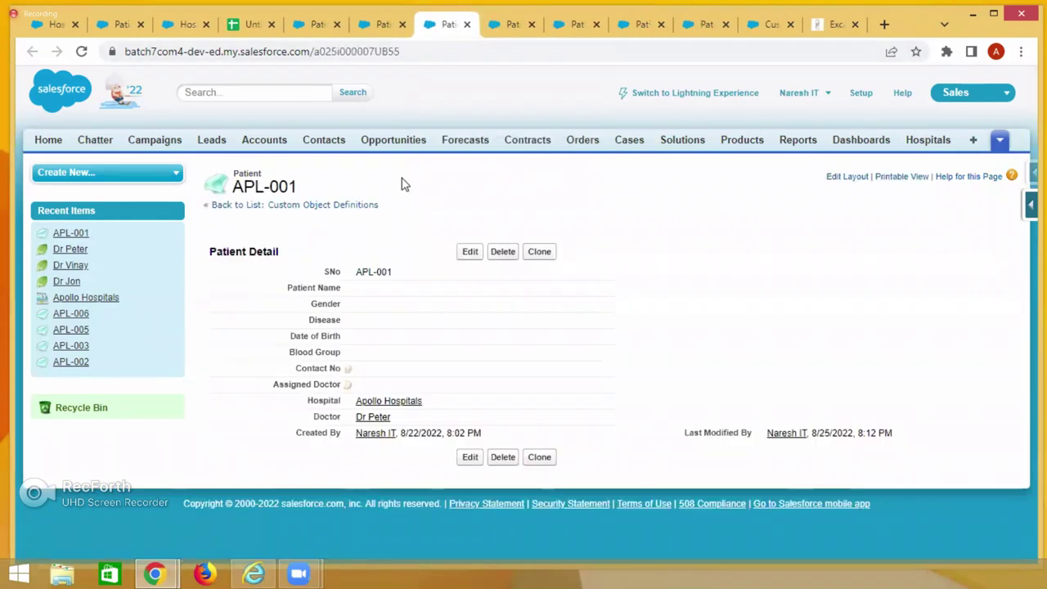
pyautogui.doubleClick(360, 338)
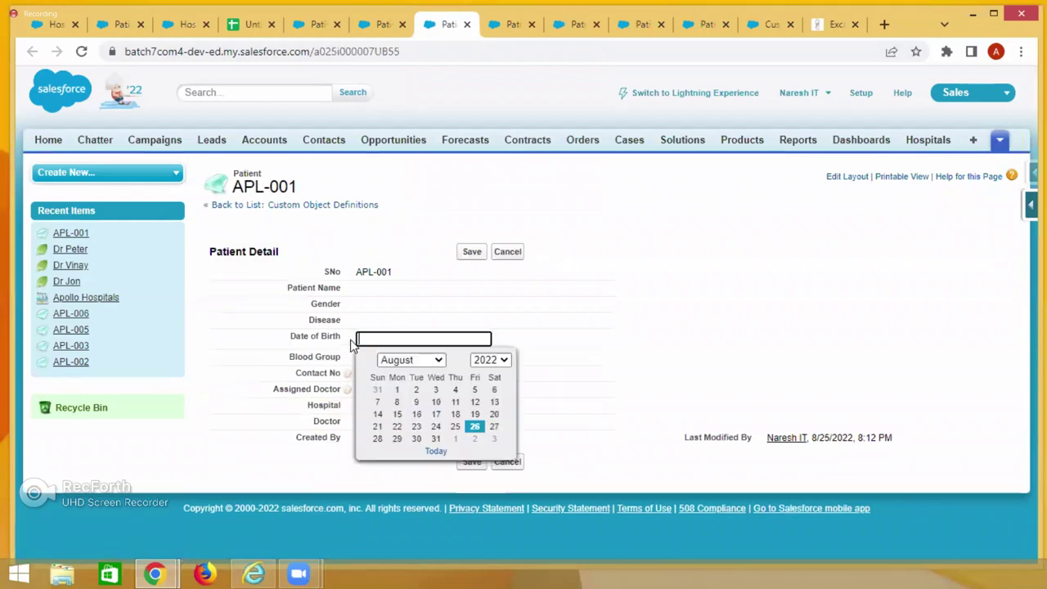
pyautogui.click(436, 414)
pyautogui.doubleClick(394, 339)
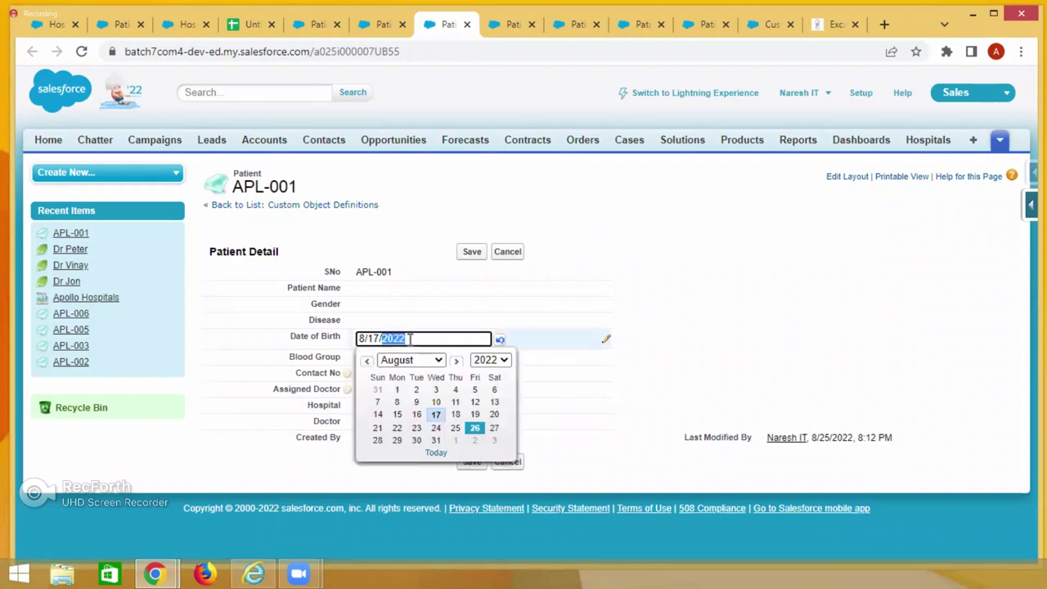
pyautogui.write('1987')
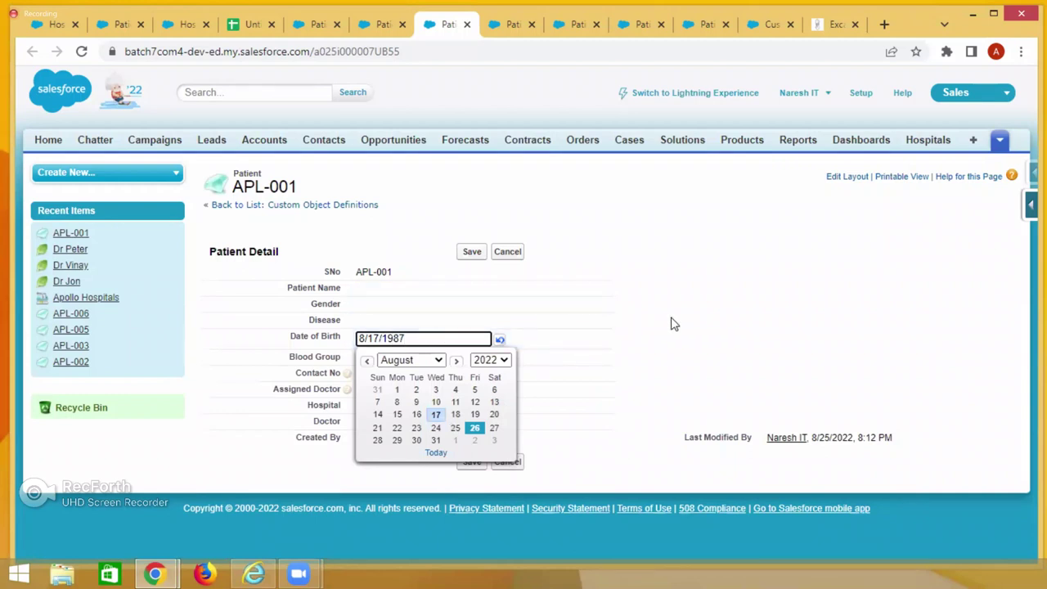
pyautogui.click(643, 307)
pyautogui.click(471, 254)
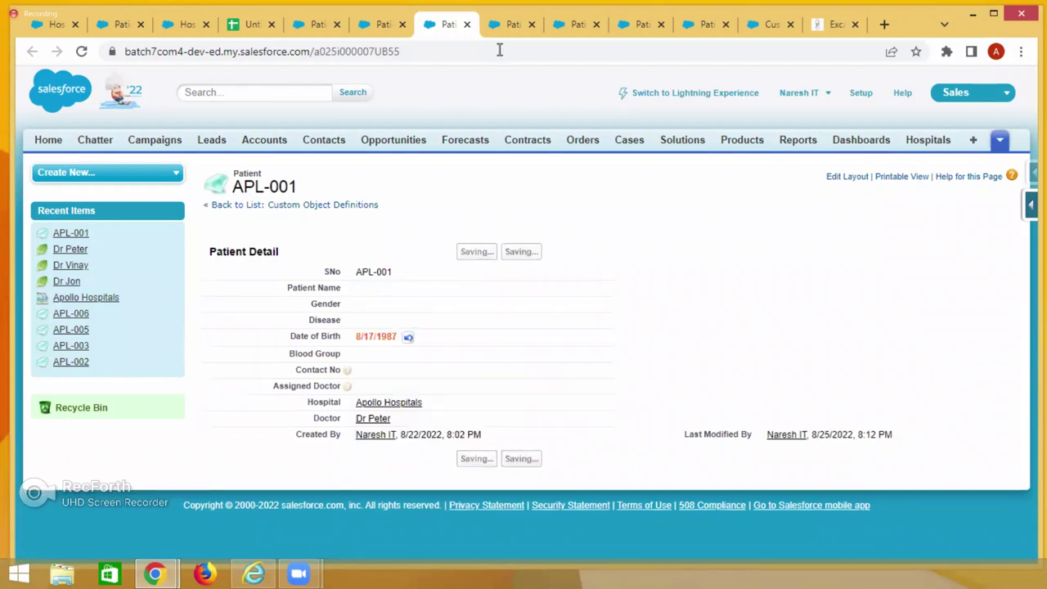
# Check patient record APL-006 for a date of birth, and fill in and save the missing one on APL-005
pyautogui.click(514, 24)
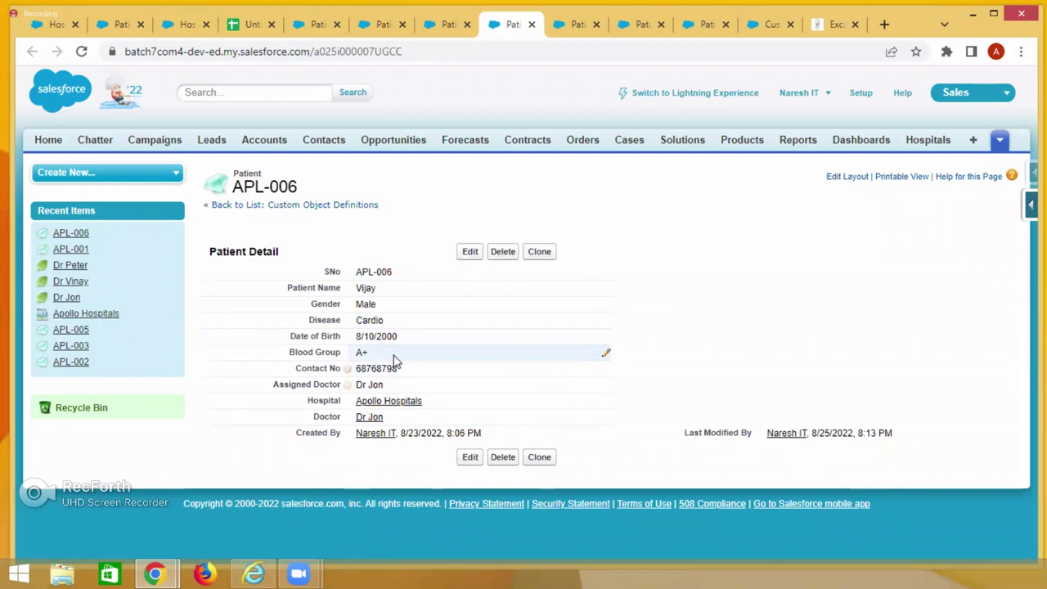
pyautogui.click(562, 23)
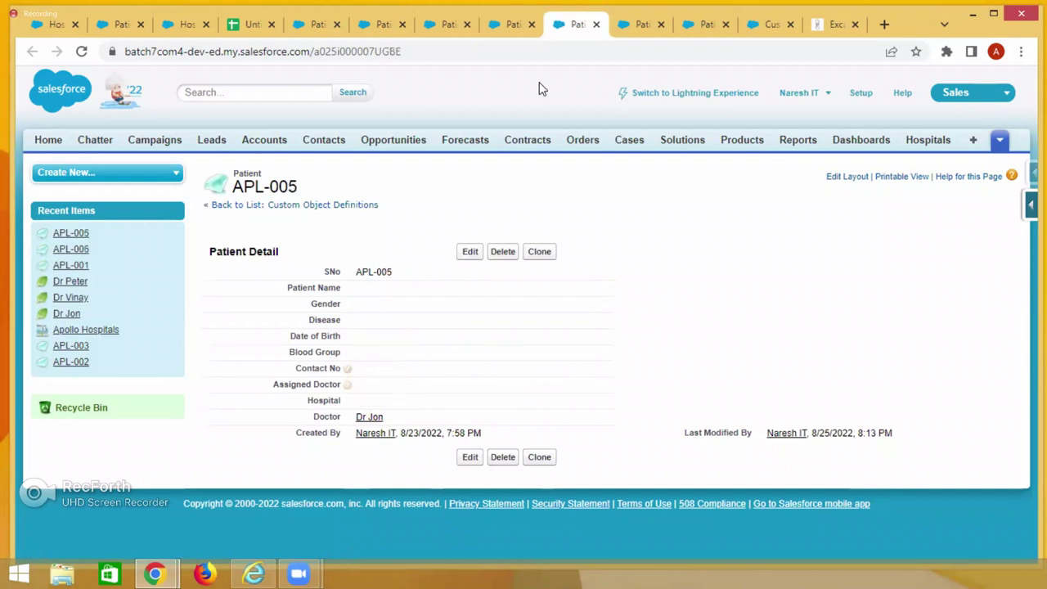
pyautogui.doubleClick(359, 341)
pyautogui.click(412, 360)
pyautogui.click(399, 399)
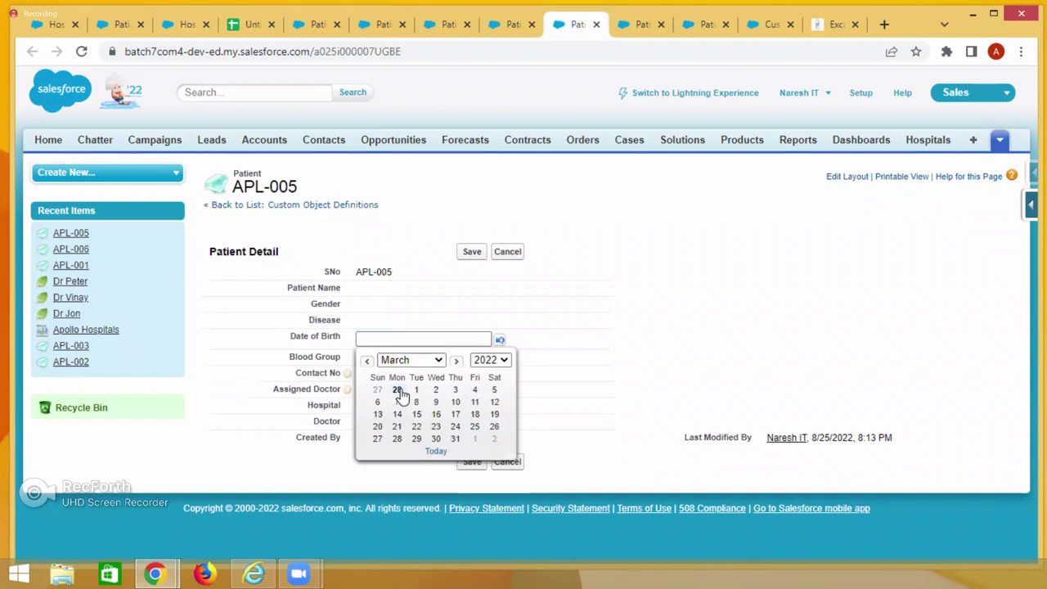
pyautogui.click(398, 390)
pyautogui.click(382, 339)
pyautogui.doubleClick(391, 340)
pyautogui.write('2001')
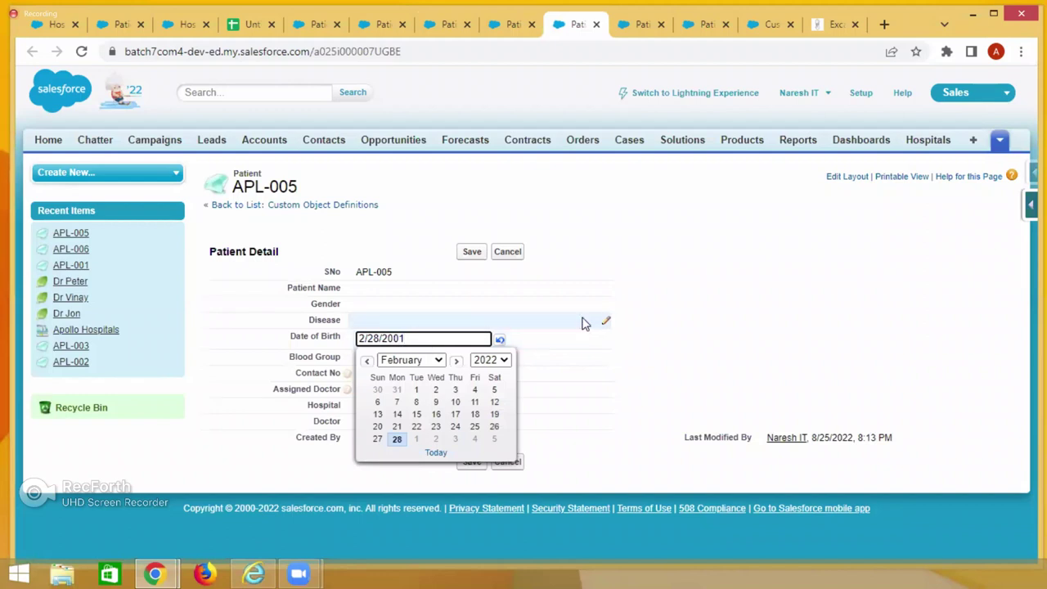
pyautogui.click(621, 291)
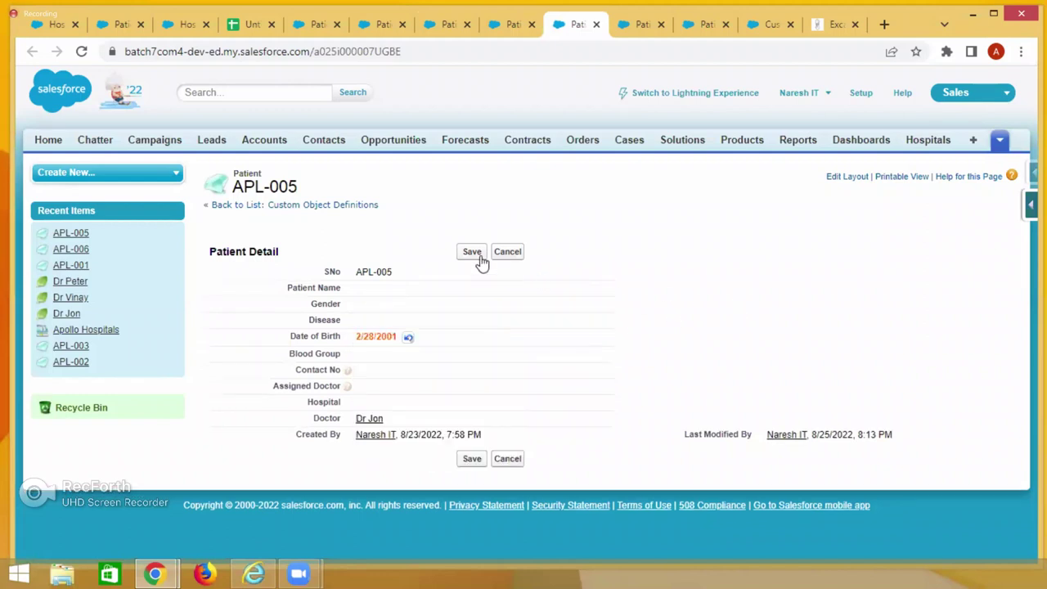
# Enter the patient's date of birth on record APL-003 and save the change
pyautogui.click(642, 25)
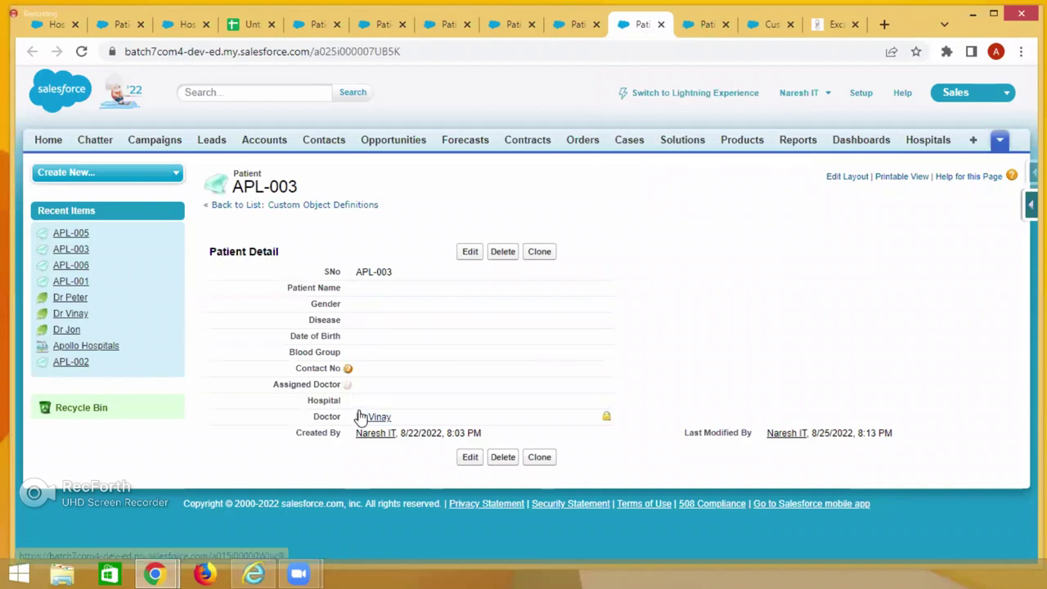
pyautogui.doubleClick(357, 336)
pyautogui.click(408, 361)
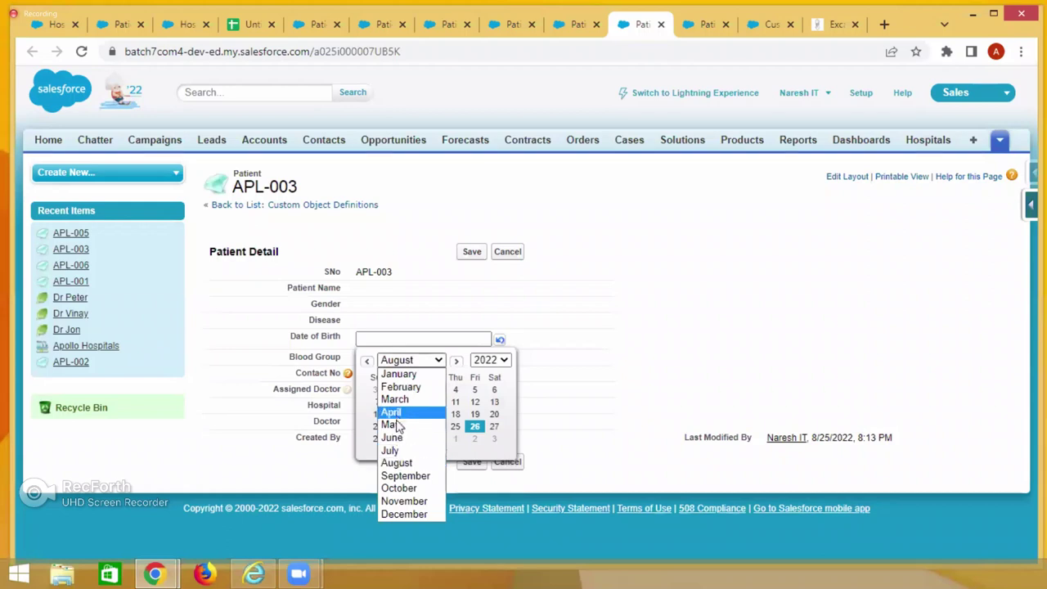
pyautogui.click(393, 413)
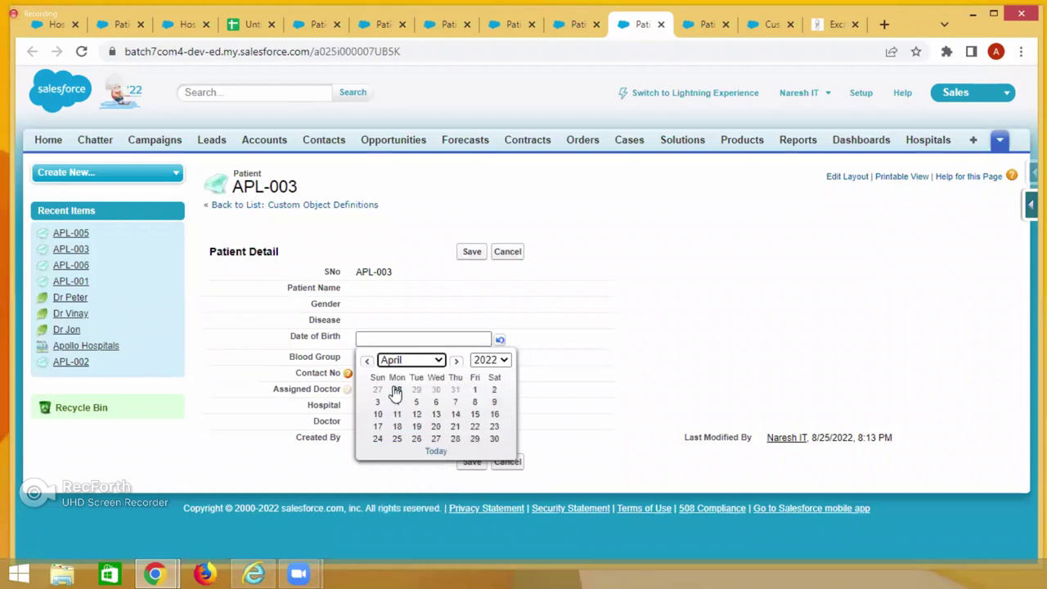
pyautogui.click(453, 414)
pyautogui.doubleClick(422, 340)
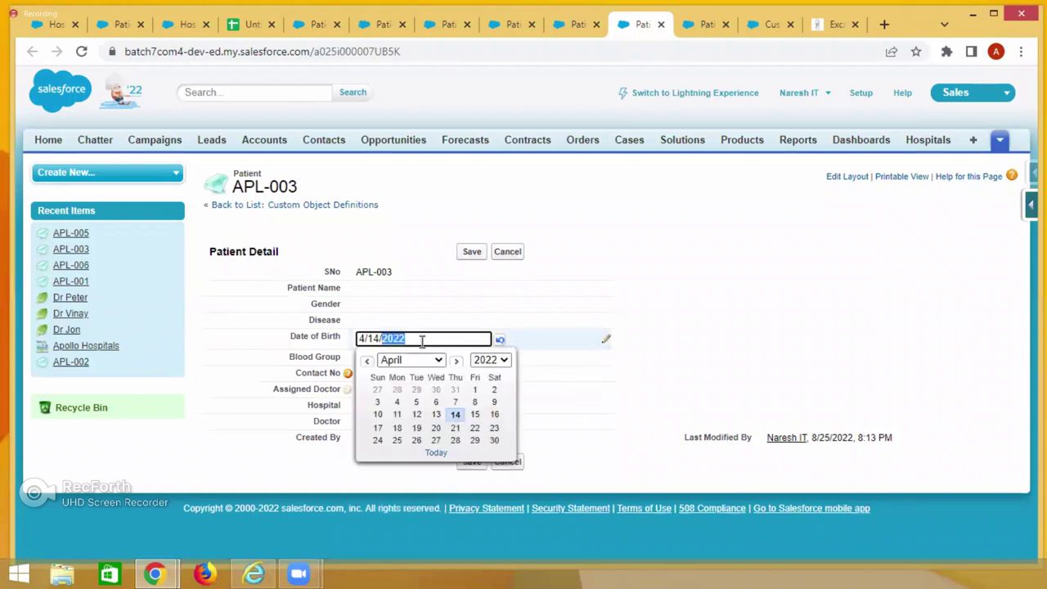
pyautogui.write('1990')
pyautogui.click(708, 271)
pyautogui.click(472, 251)
# Complete the Date of Birth field on patient record APL-002 and save the record
pyautogui.click(706, 23)
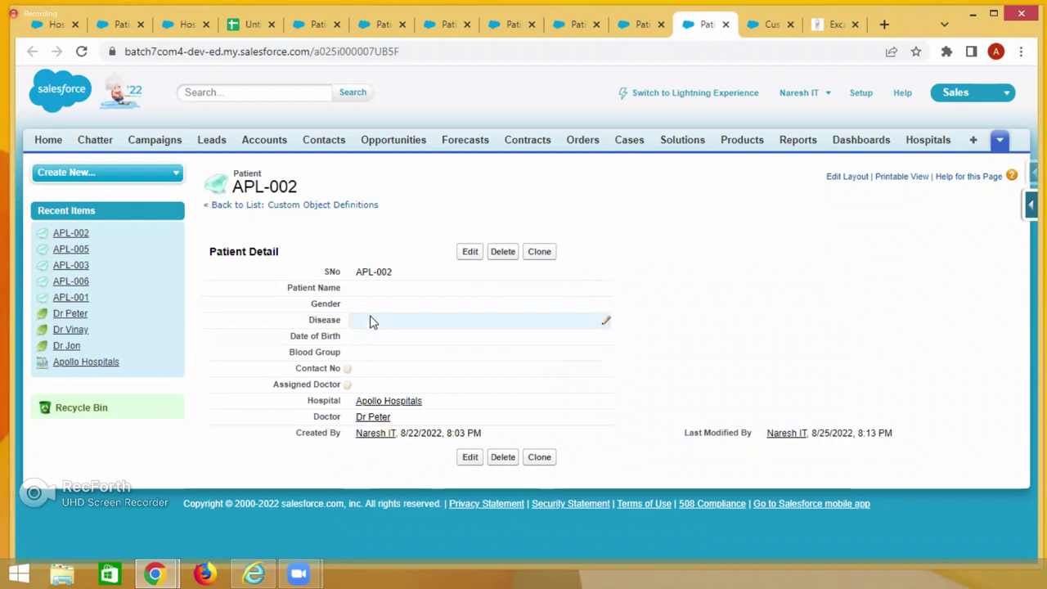
pyautogui.doubleClick(359, 337)
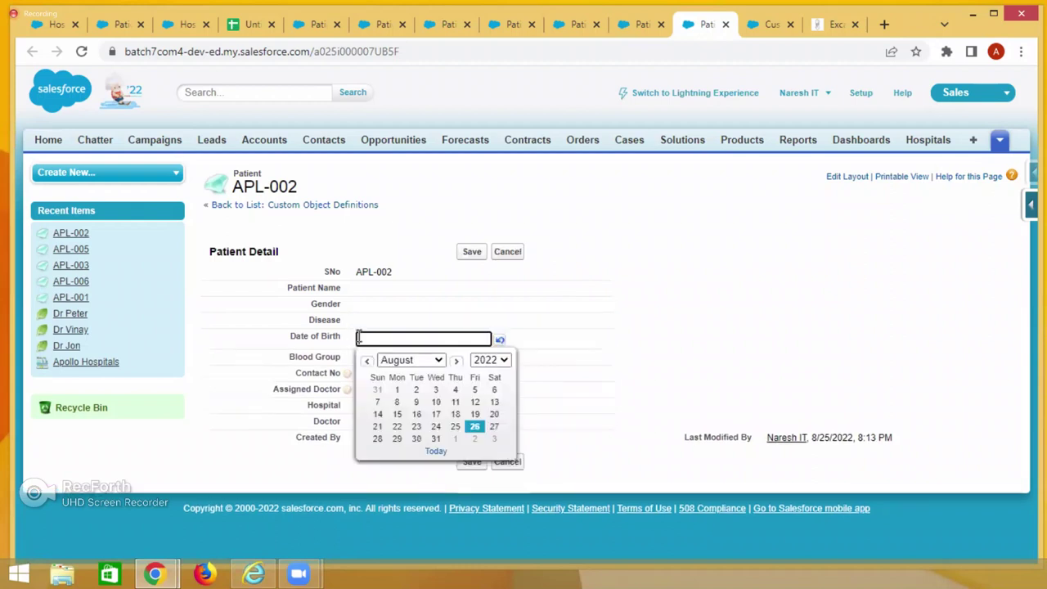
pyautogui.click(433, 360)
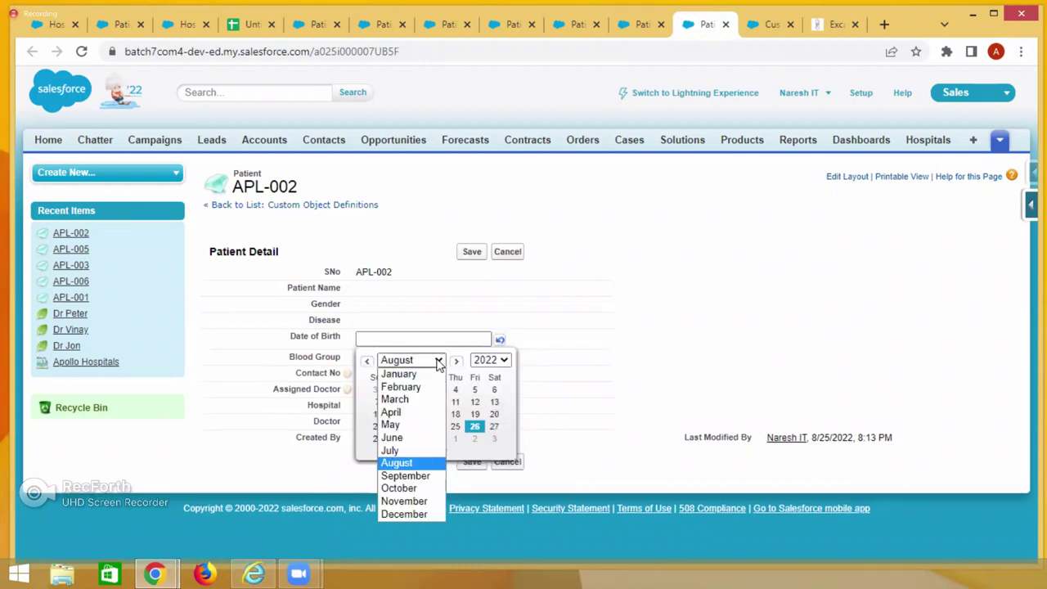
pyautogui.click(401, 498)
pyautogui.click(435, 426)
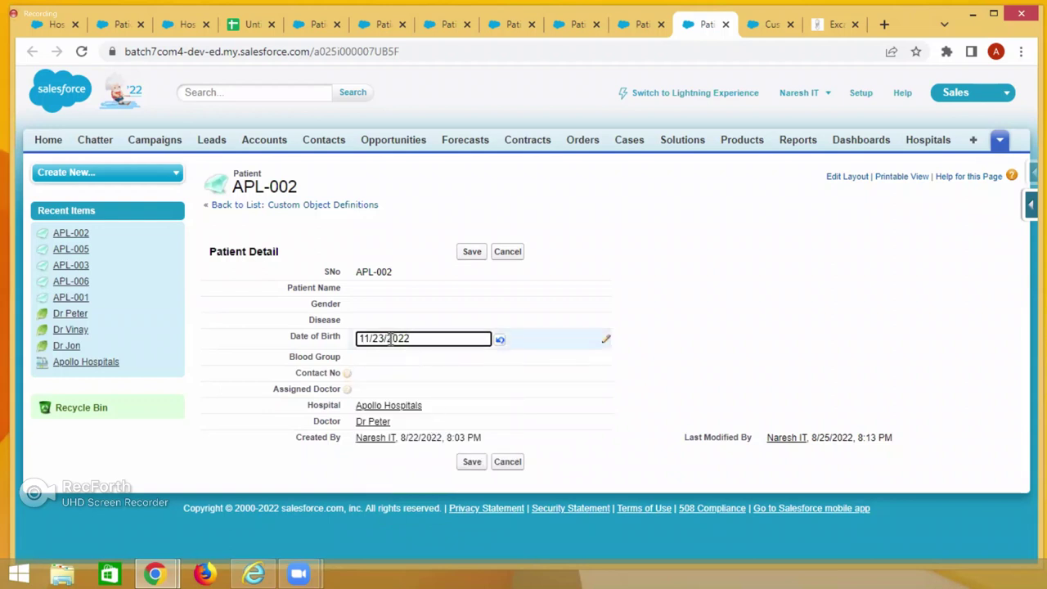
pyautogui.moveTo(388, 339); pyautogui.dragTo(437, 338)
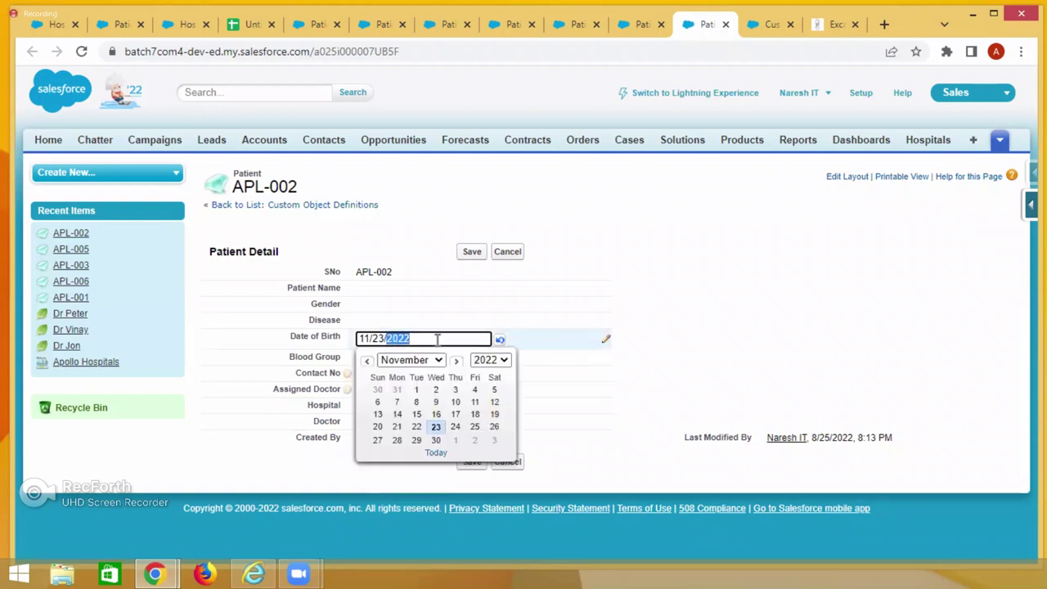
pyautogui.write('1957')
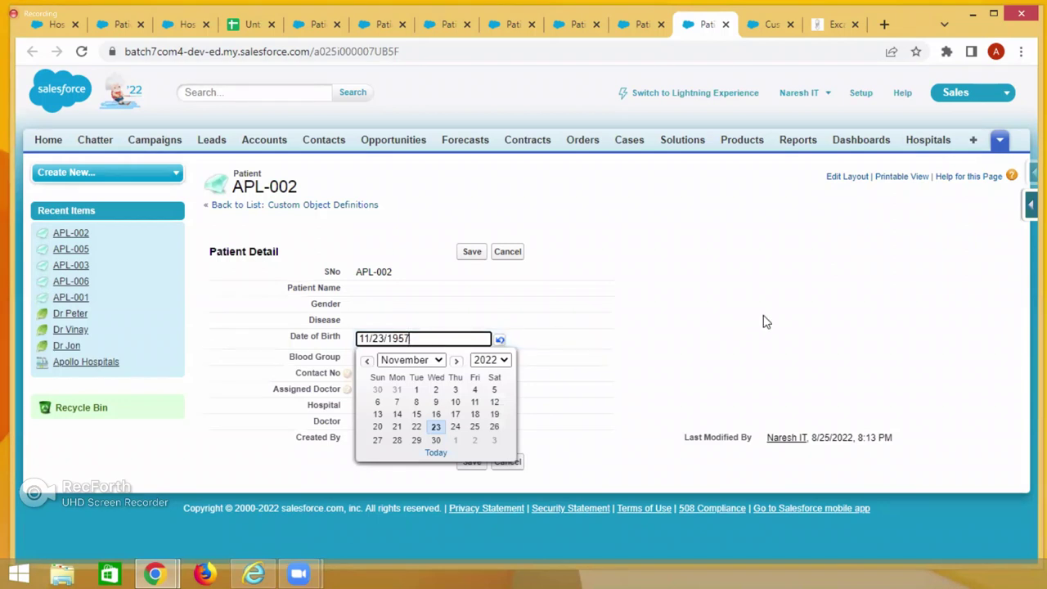
pyautogui.click(759, 323)
pyautogui.click(472, 252)
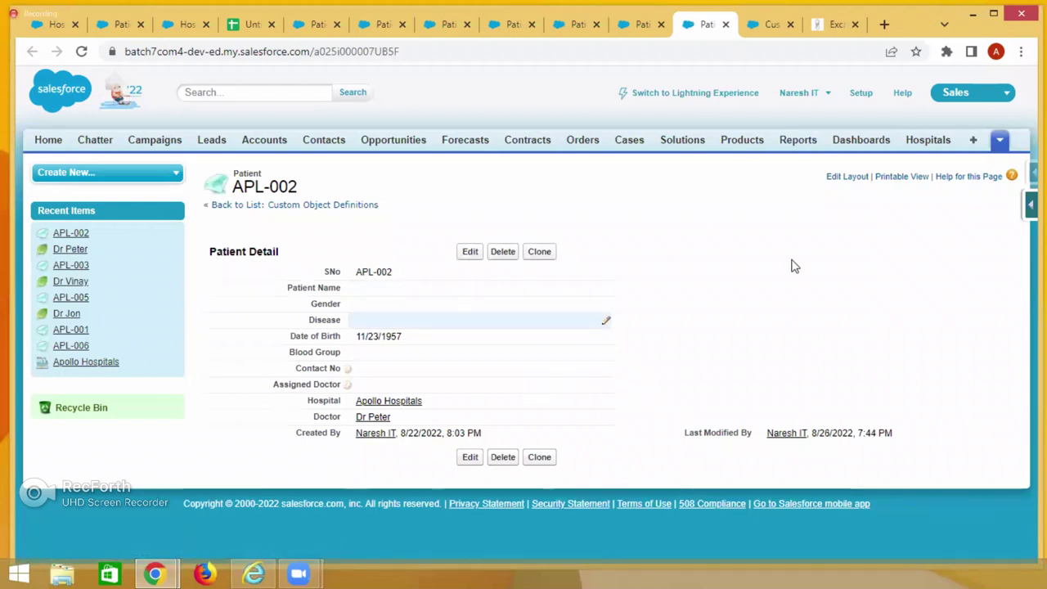
# Display the full list of patient records using the All view
pyautogui.click(994, 142)
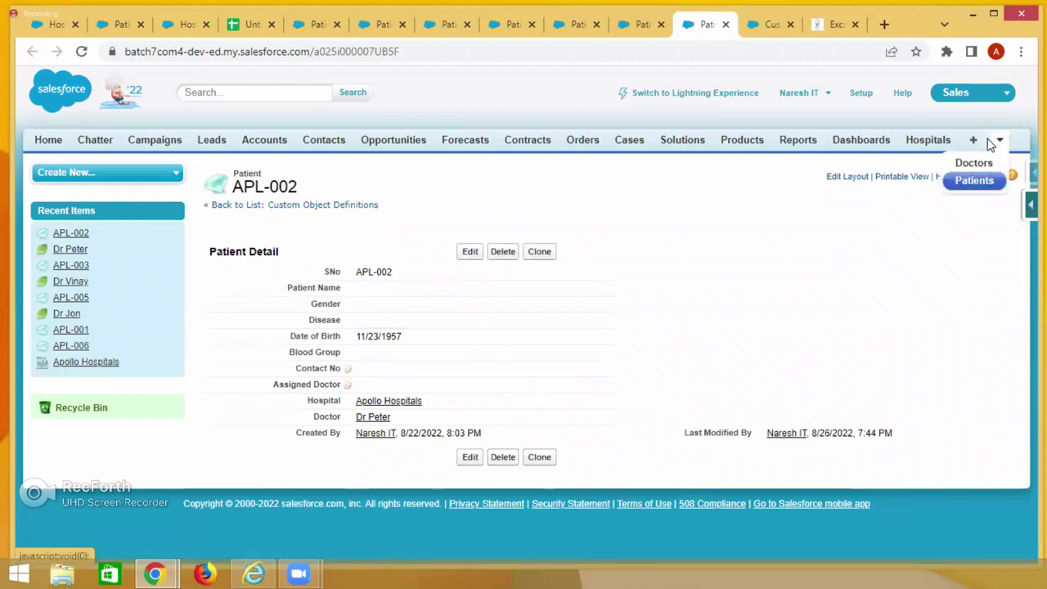
pyautogui.click(970, 180)
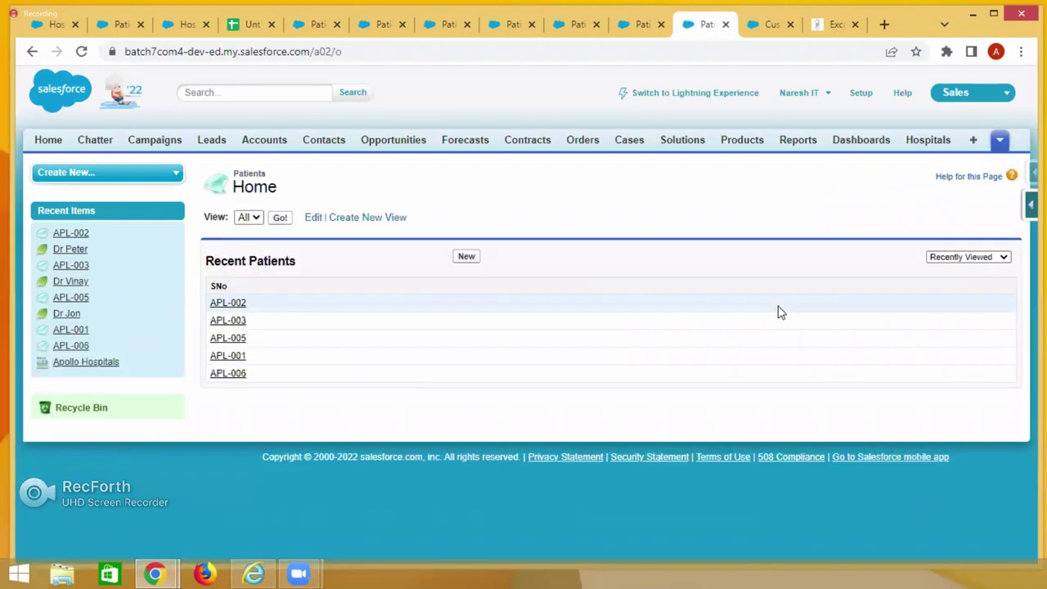
pyautogui.click(280, 218)
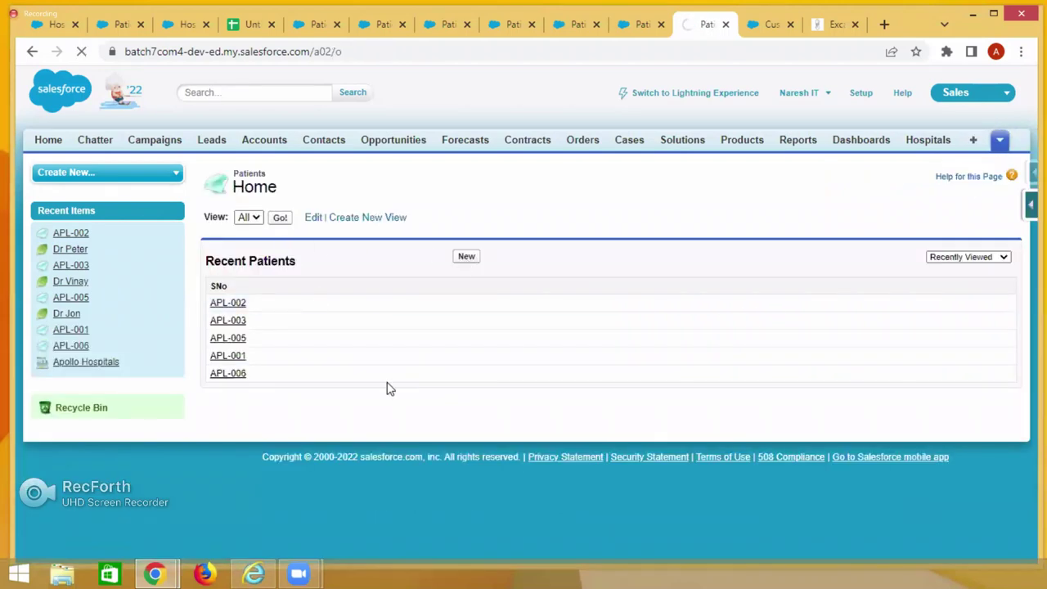
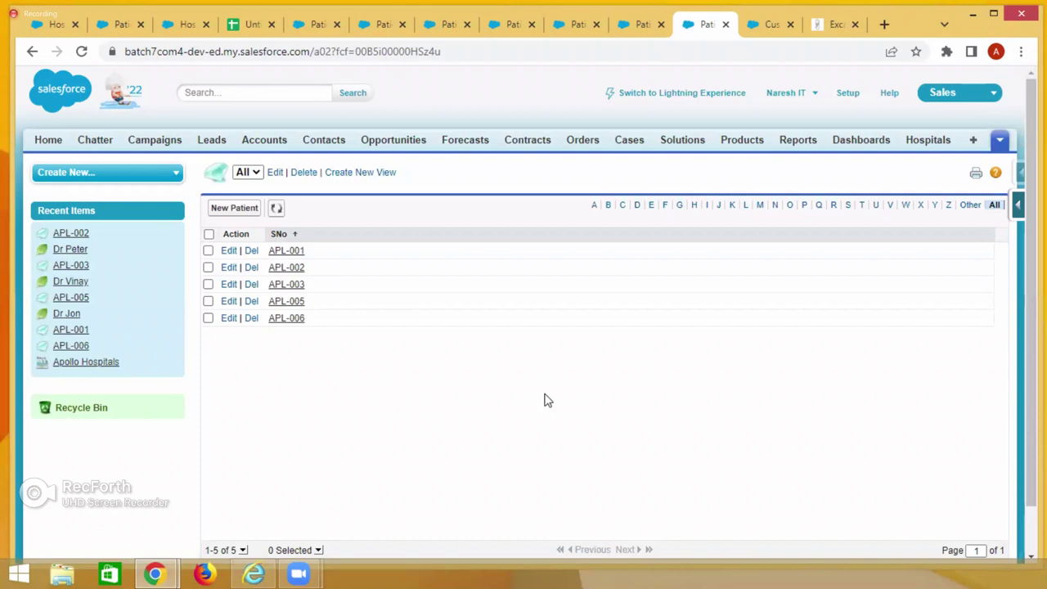
# Open the All view for editing and look over its view name, filter criteria and display field sections
pyautogui.click(276, 173)
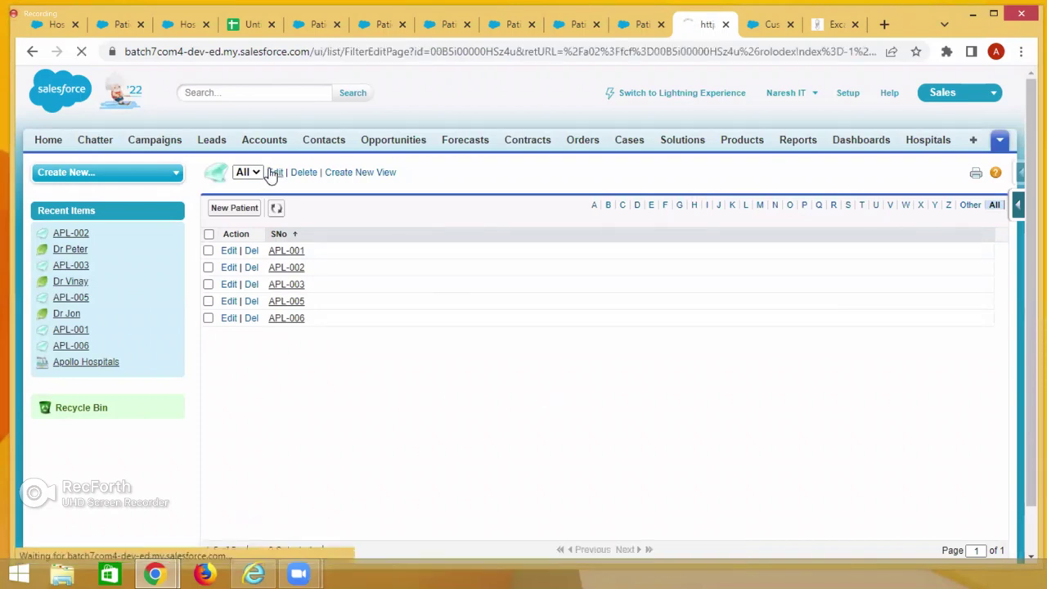
pyautogui.scroll(-2, 479, 402)
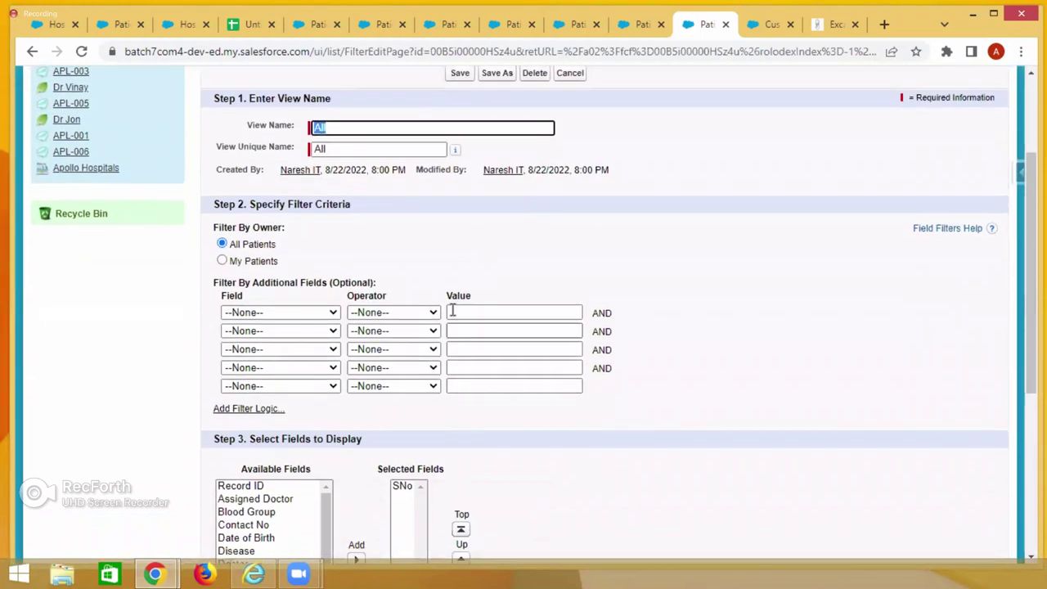
pyautogui.moveTo(247, 125); pyautogui.dragTo(301, 131)
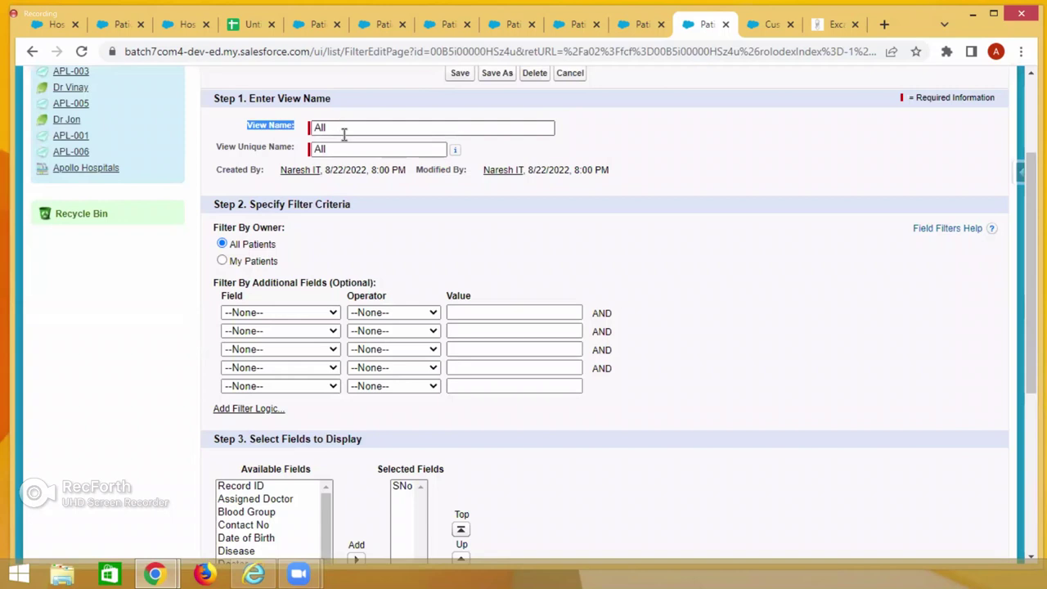
pyautogui.scroll(-1, 292, 294)
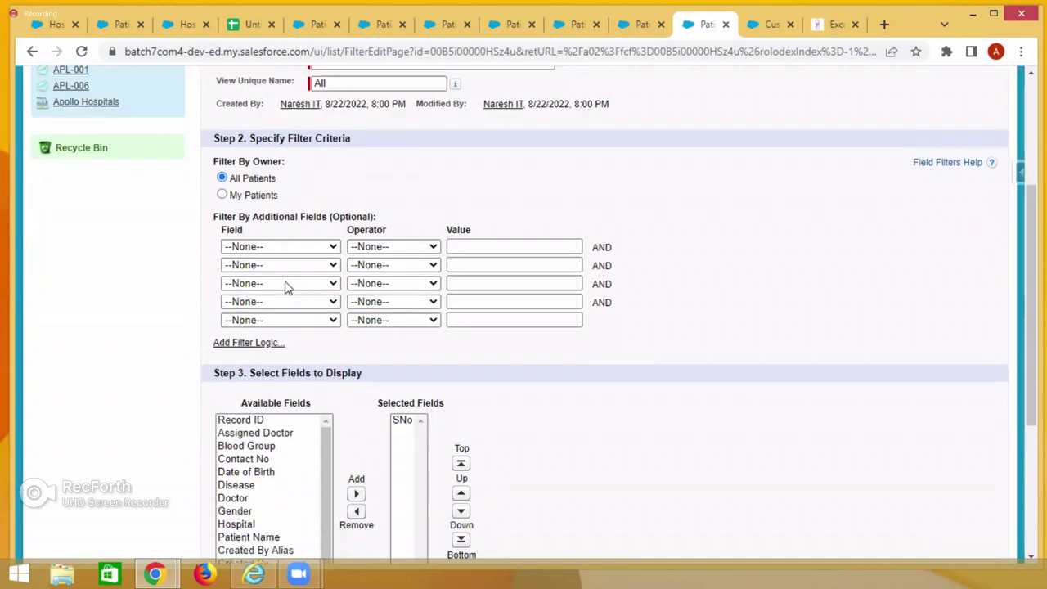
pyautogui.moveTo(215, 205); pyautogui.dragTo(346, 206)
pyautogui.click(360, 206)
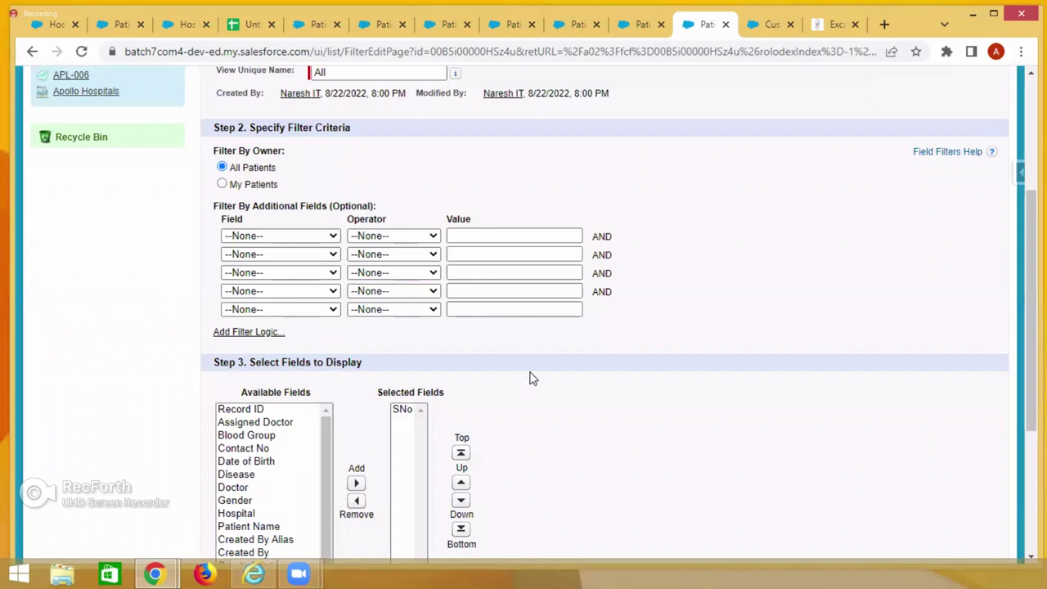
pyautogui.scroll(-2, 527, 374)
pyautogui.moveTo(254, 209); pyautogui.dragTo(378, 209)
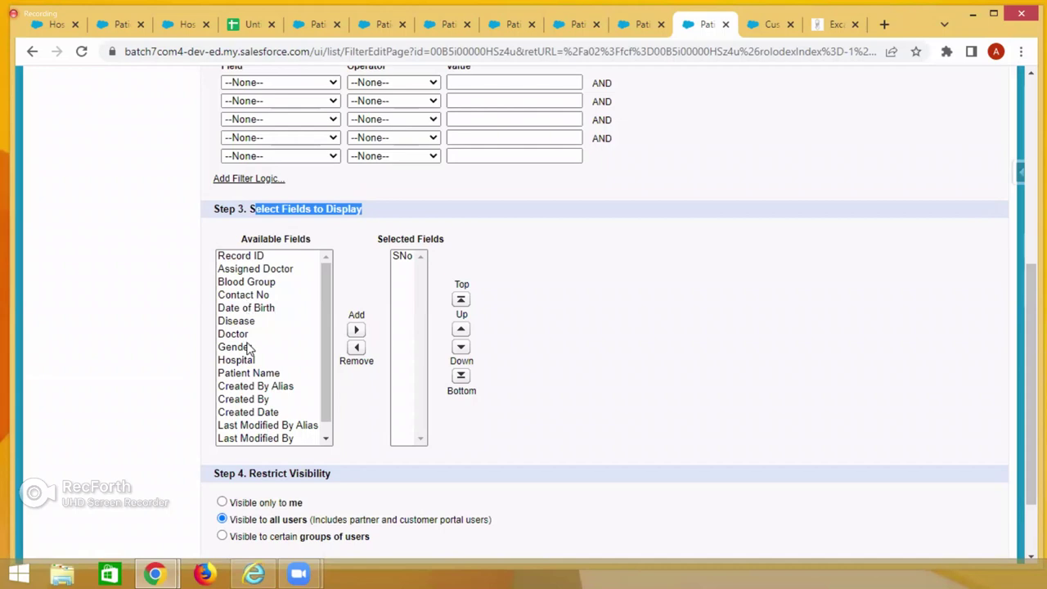
# Add Patient Name, Date of Birth, Blood Group and Doctor to the All view's displayed fields and save the view
pyautogui.click(250, 374)
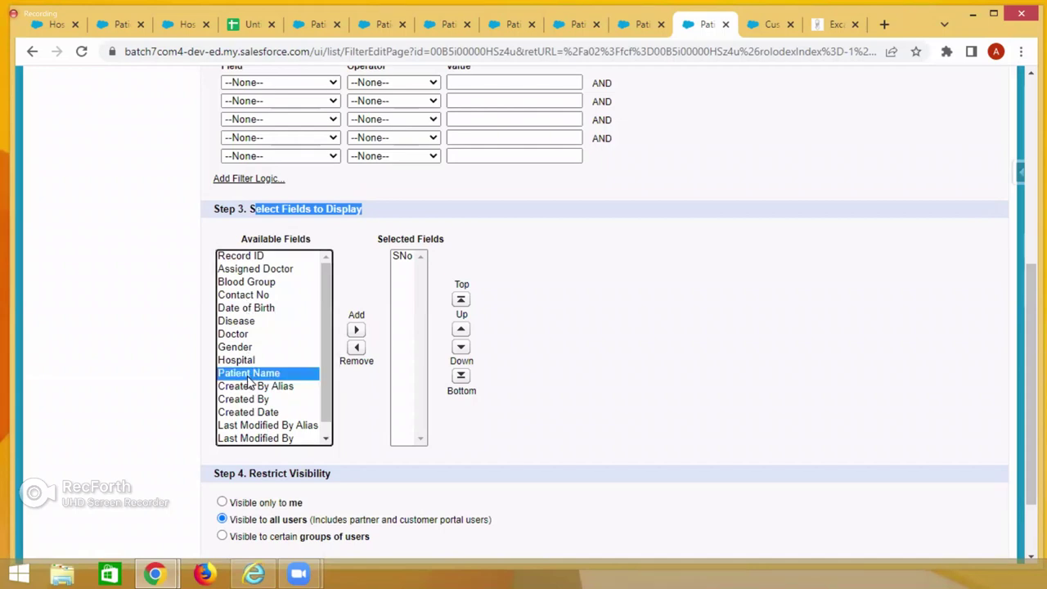
pyautogui.click(356, 330)
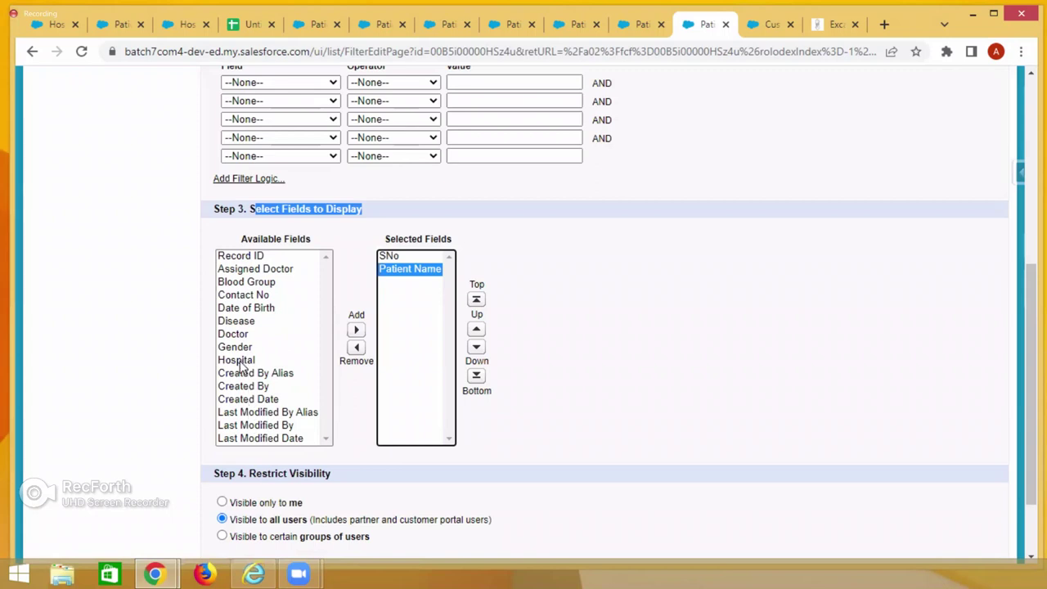
pyautogui.click(238, 308)
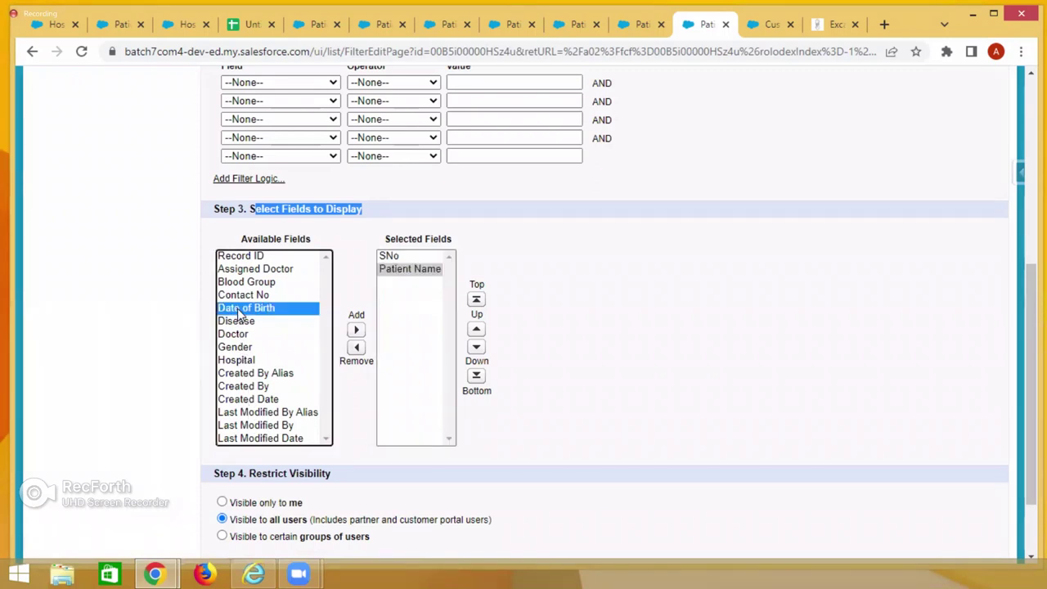
pyautogui.click(354, 330)
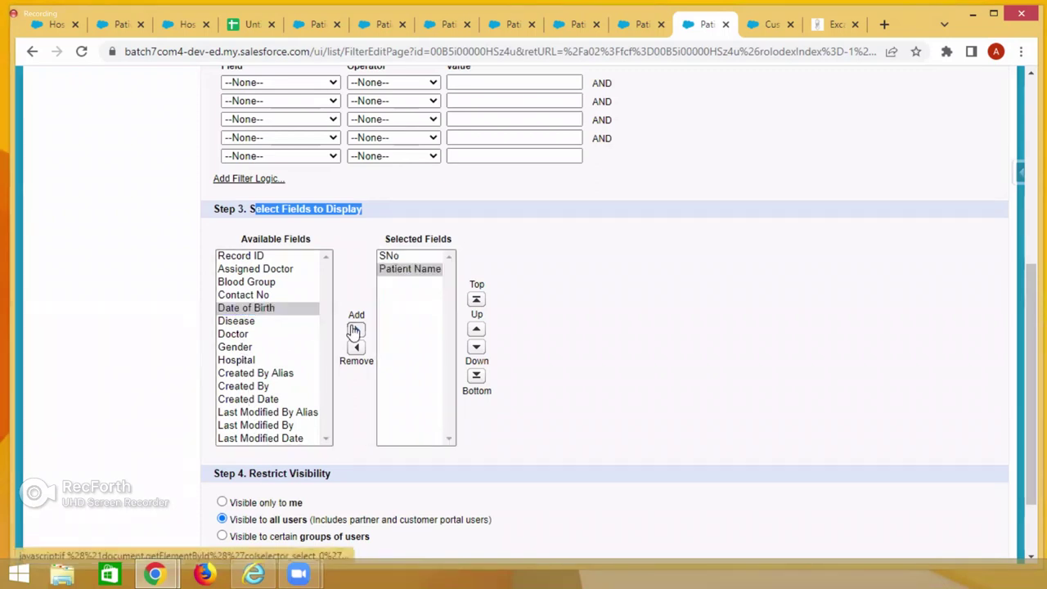
pyautogui.click(250, 283)
pyautogui.click(354, 330)
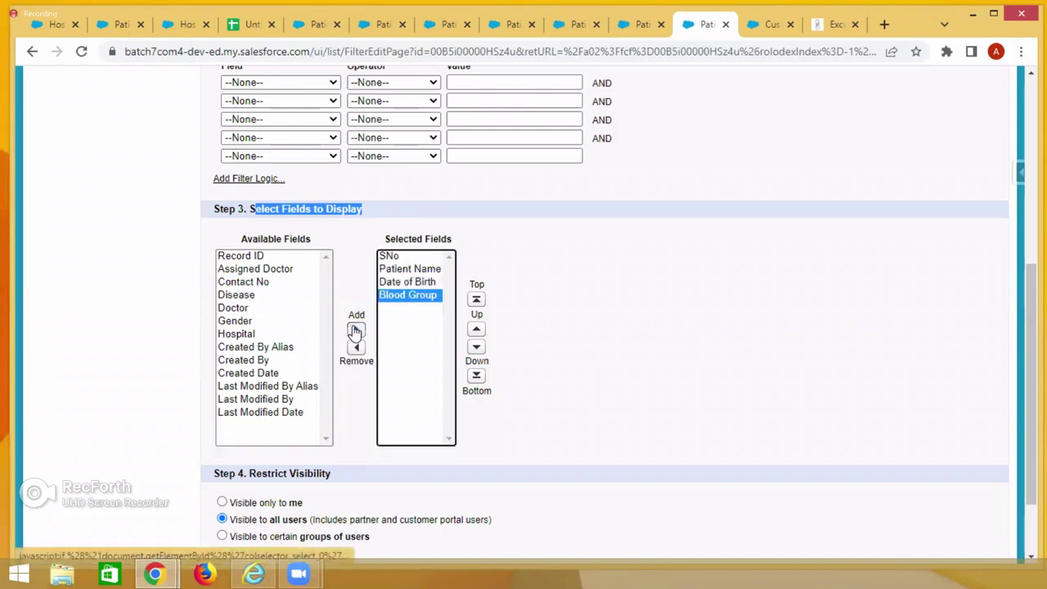
pyautogui.click(238, 310)
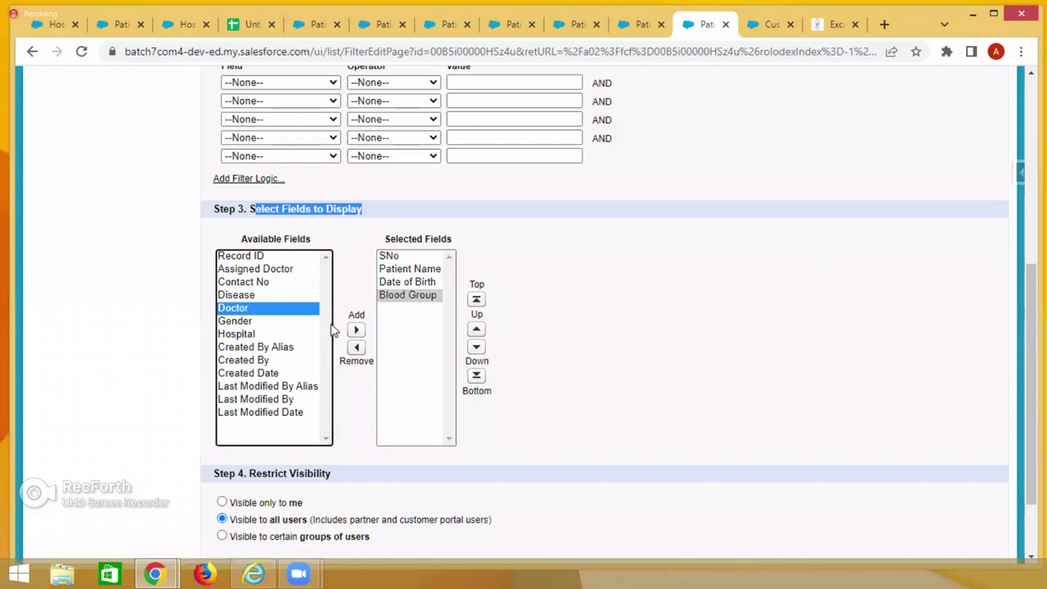
pyautogui.click(356, 330)
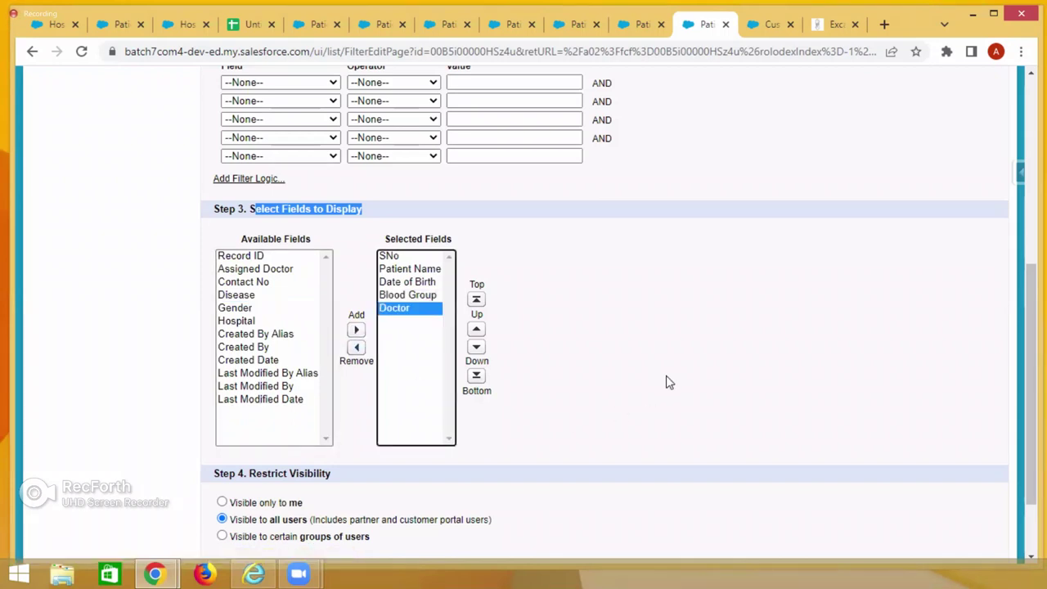
pyautogui.scroll(5, 669, 381)
pyautogui.click(454, 229)
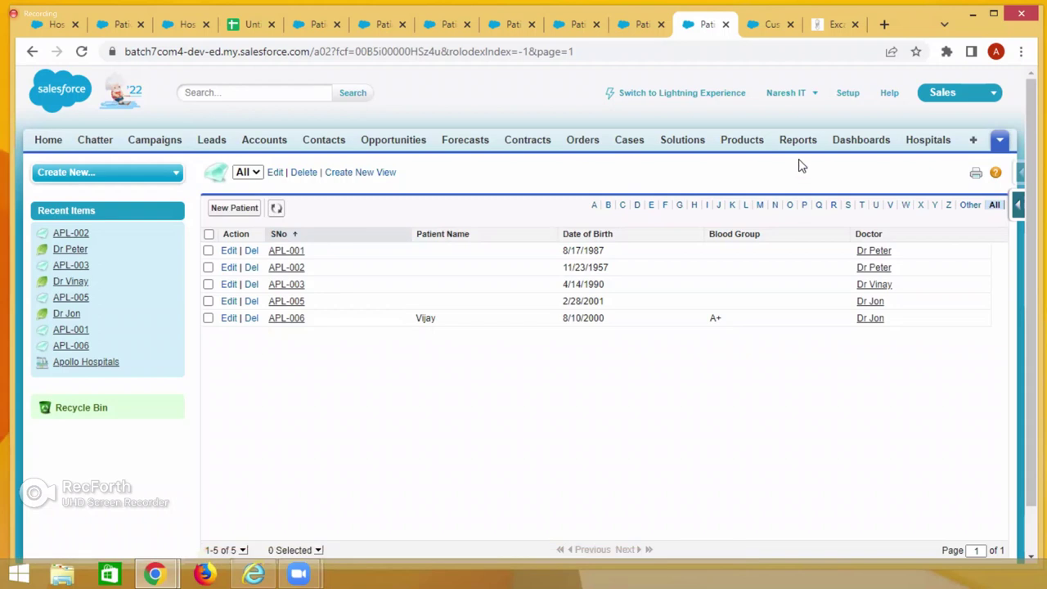
# Reopen the All patients list, examine its view's display field selection, and return to the list without changes
pyautogui.click(999, 140)
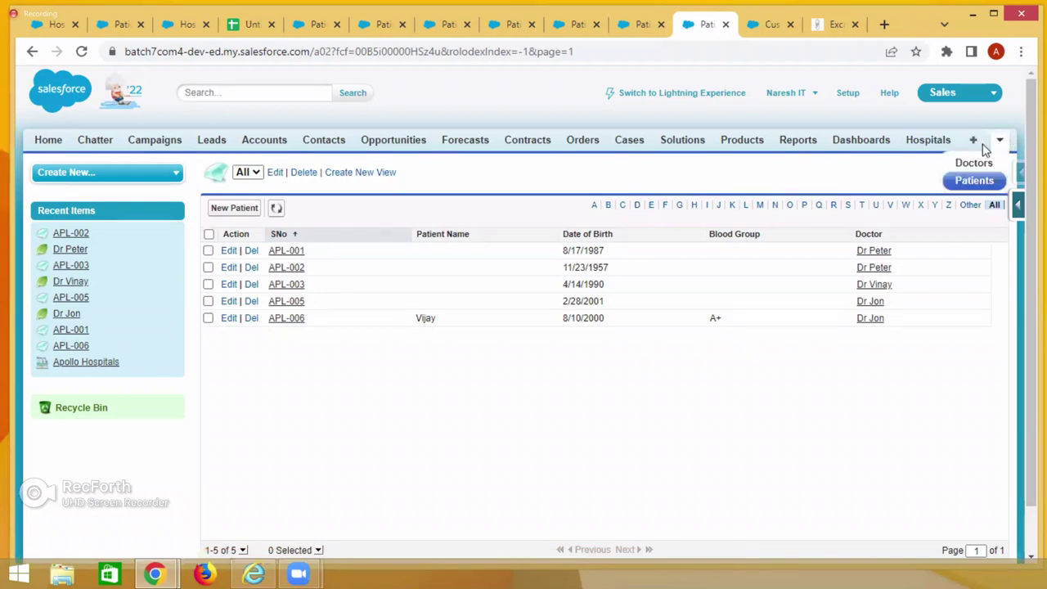
pyautogui.click(975, 178)
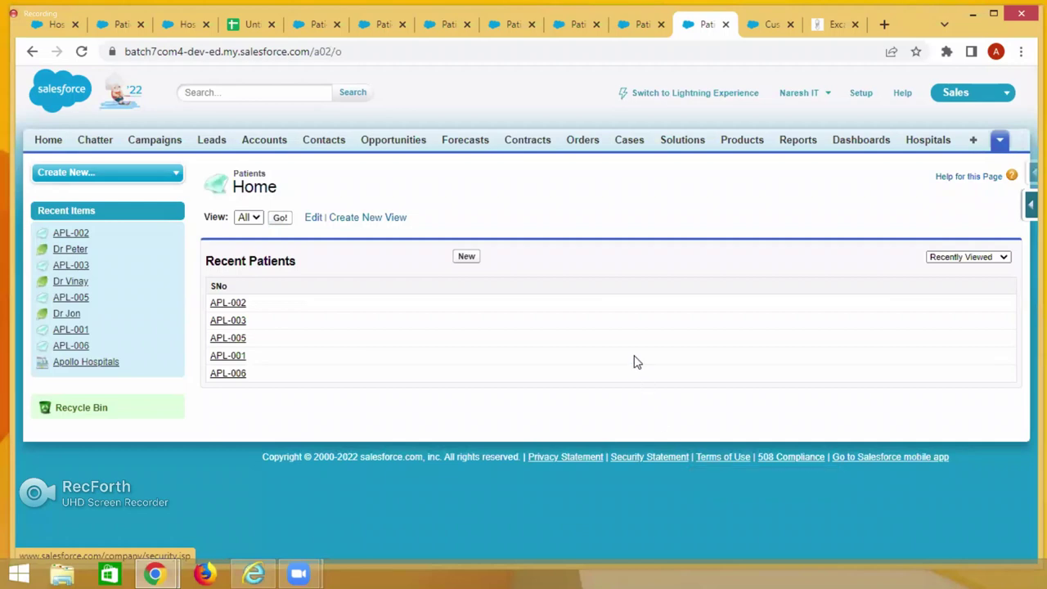
pyautogui.click(280, 219)
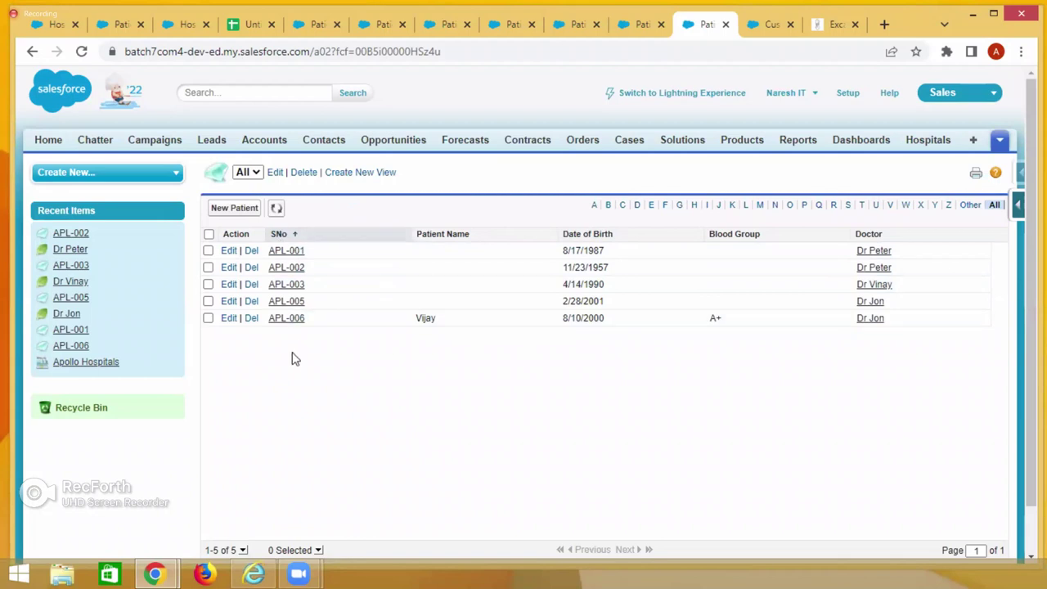
pyautogui.click(275, 171)
pyautogui.scroll(-4, 413, 400)
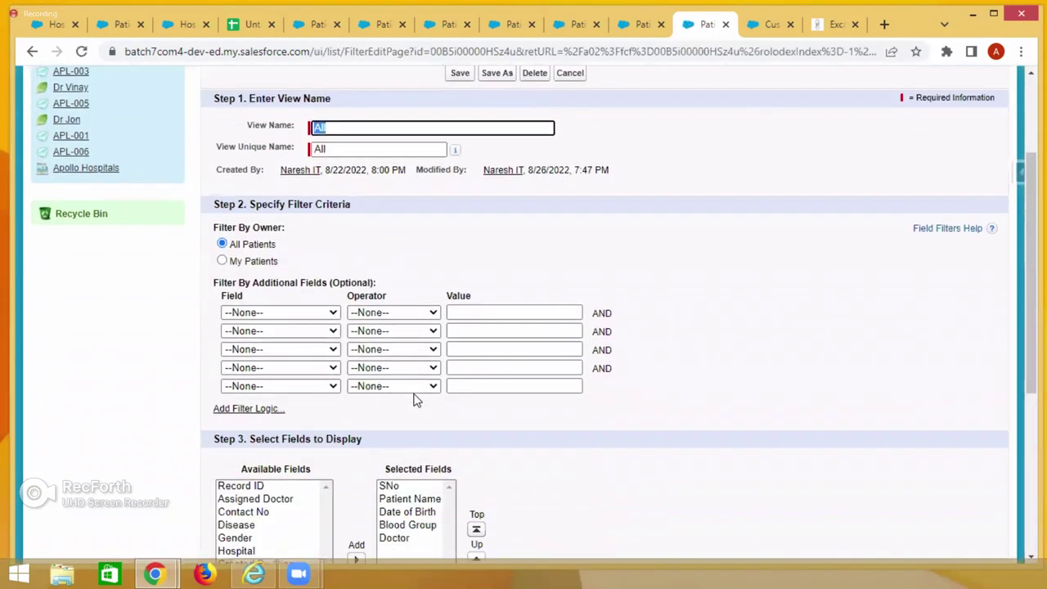
pyautogui.moveTo(248, 286); pyautogui.dragTo(364, 286)
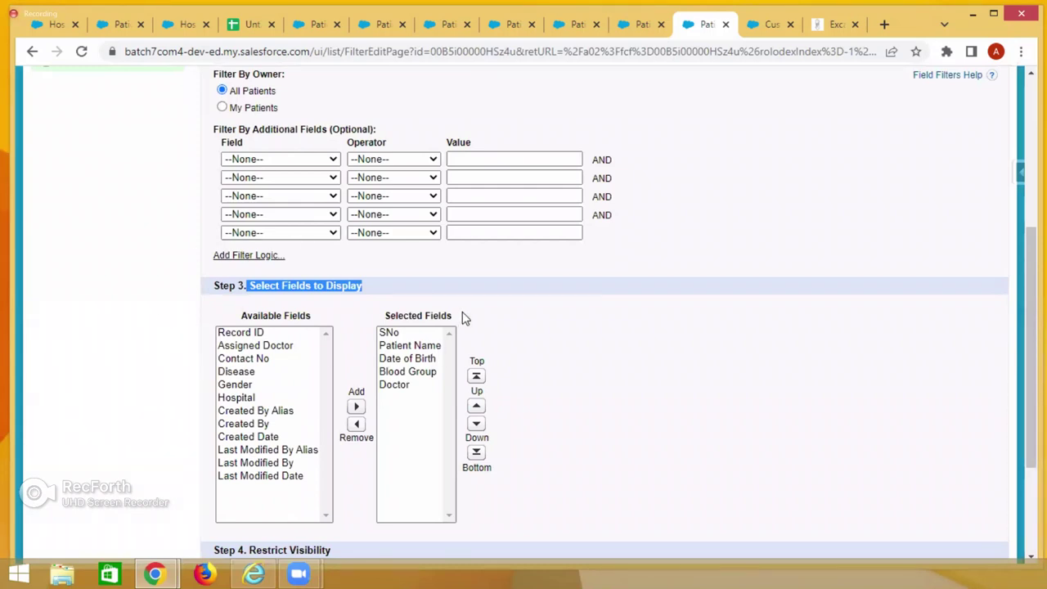
pyautogui.scroll(1, 570, 420)
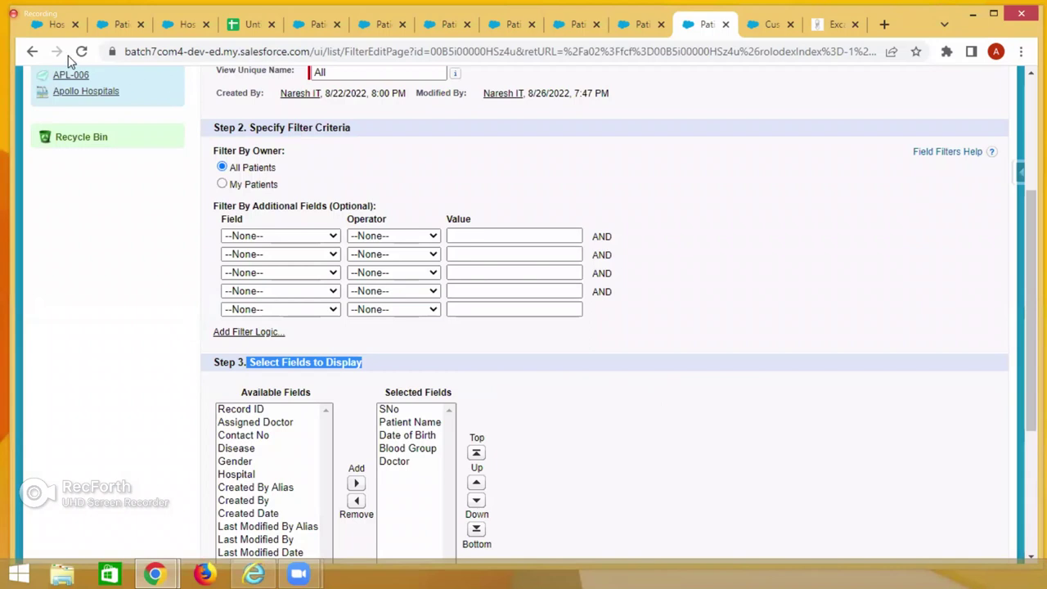
pyautogui.click(31, 51)
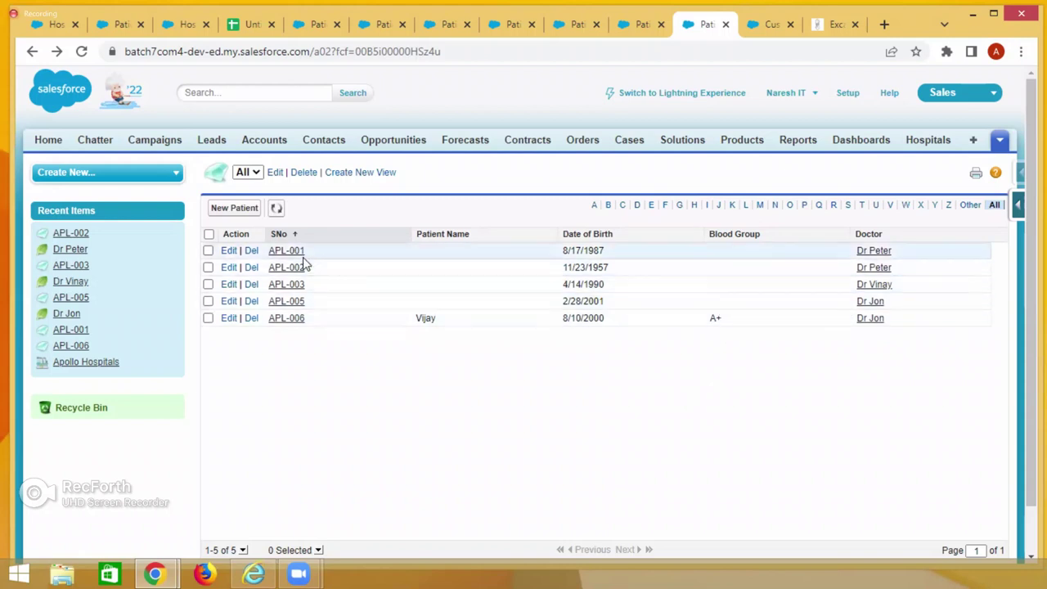
# Set the Blood Group of patients APL-002 and APL-005 to AB+ together from the list, save, and reload the list
pyautogui.click(208, 267)
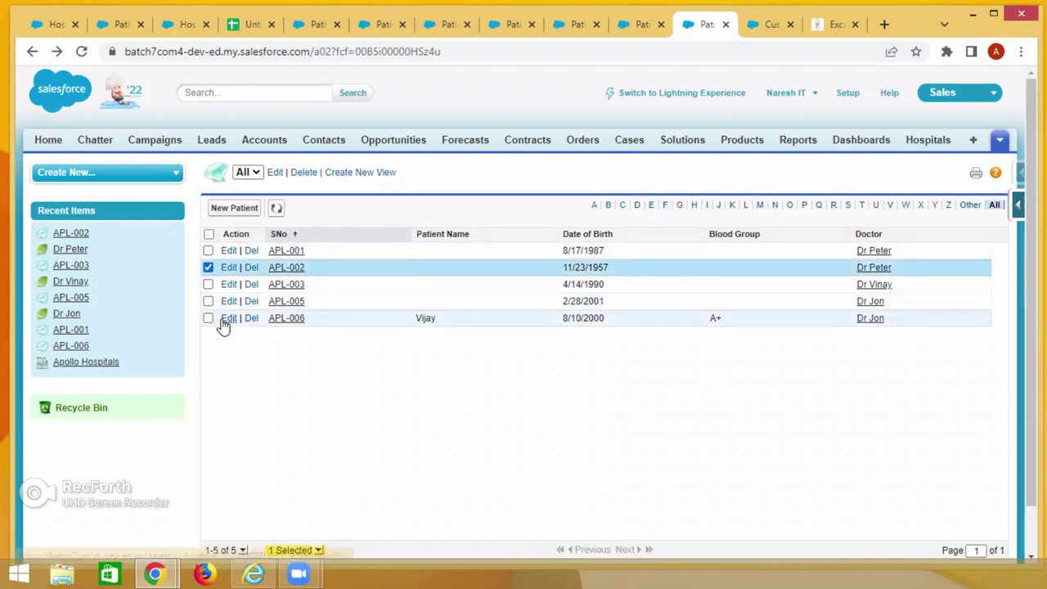
pyautogui.click(208, 301)
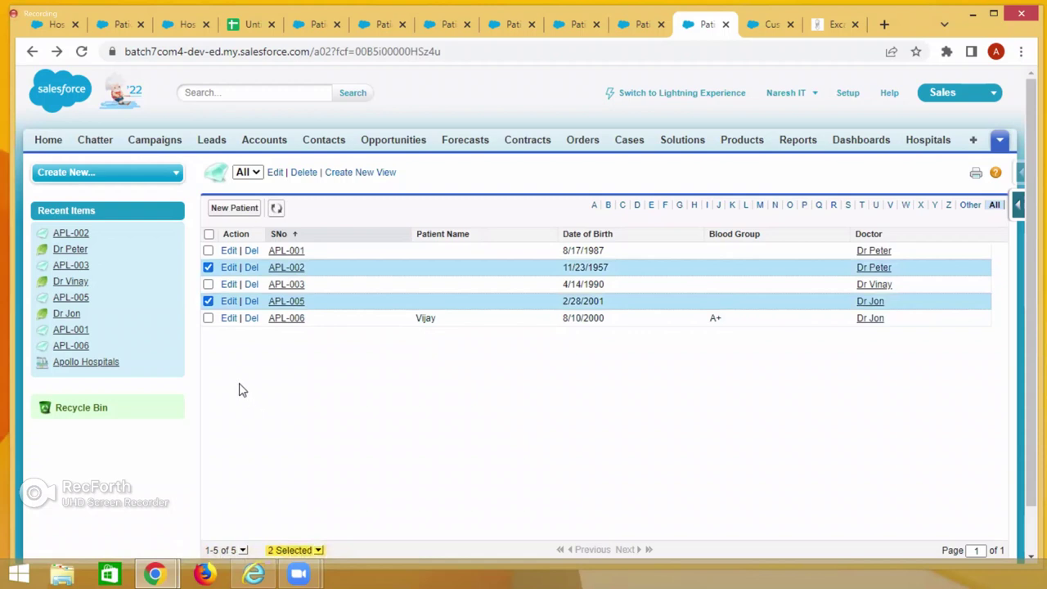
pyautogui.doubleClick(783, 274)
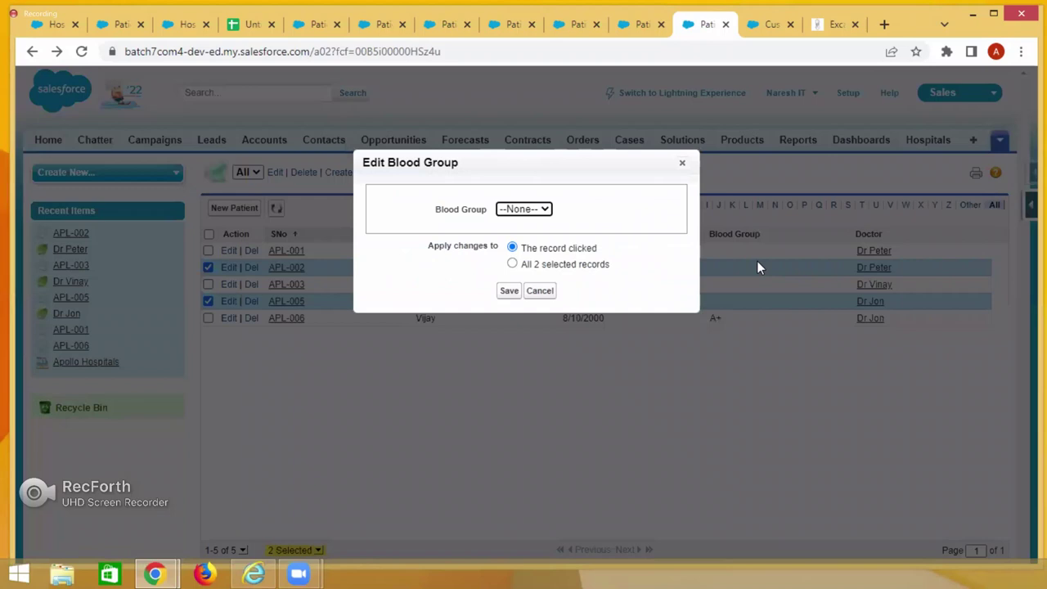
pyautogui.click(529, 209)
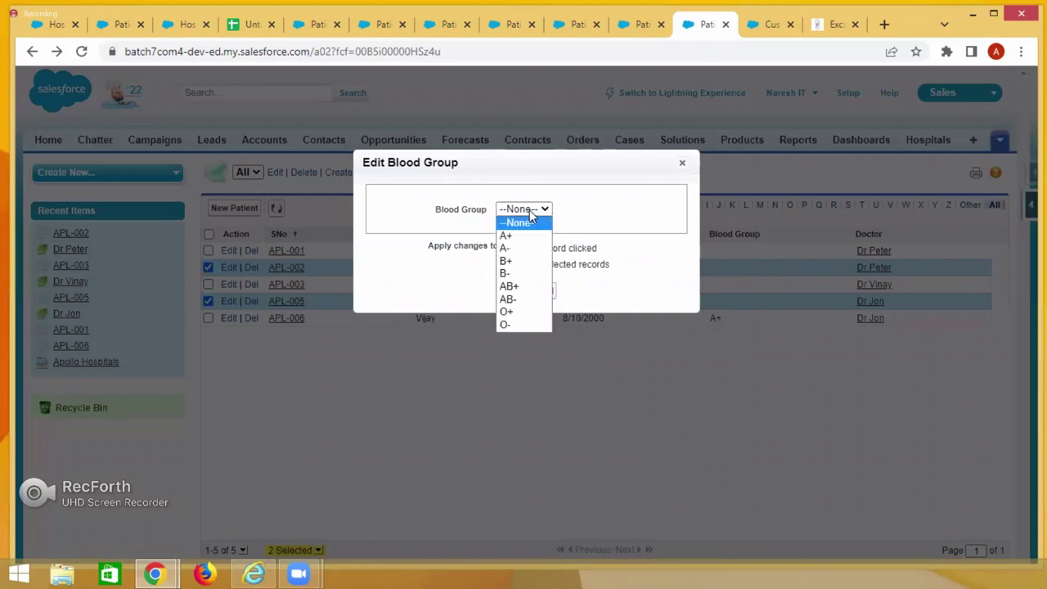
pyautogui.click(522, 287)
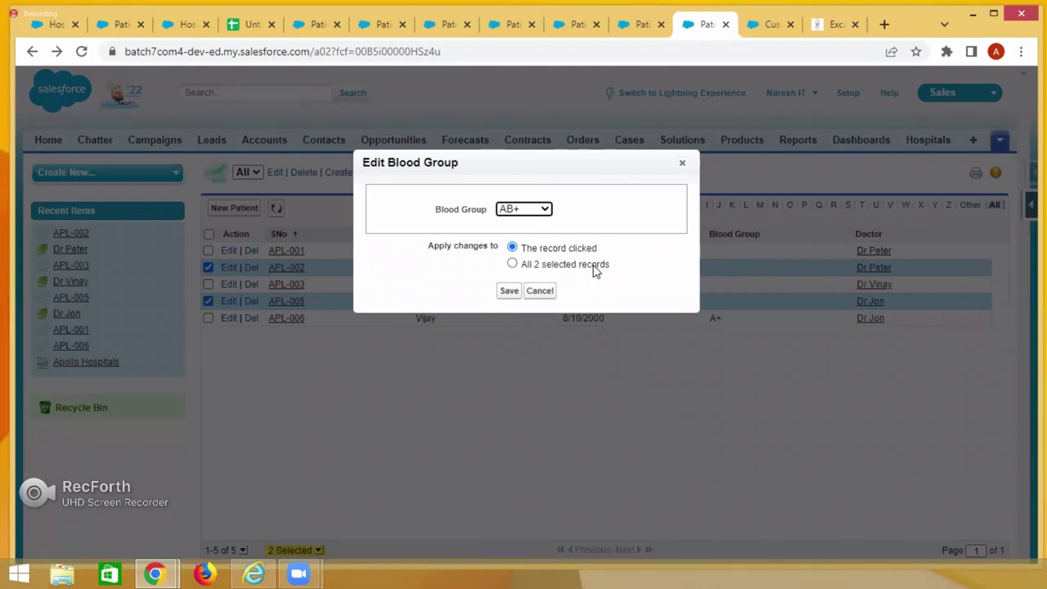
pyautogui.click(512, 264)
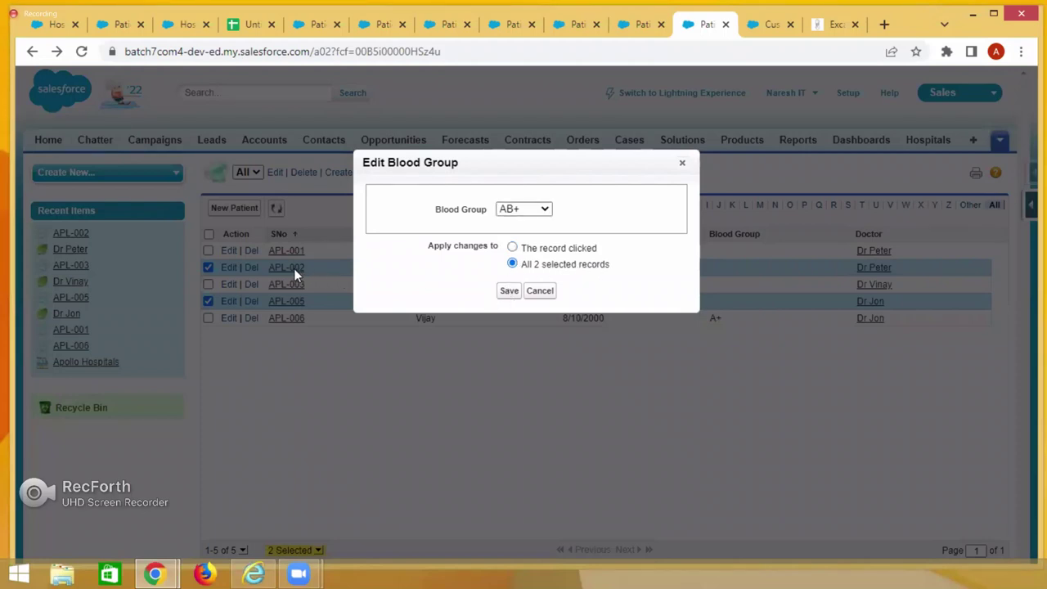
pyautogui.click(509, 291)
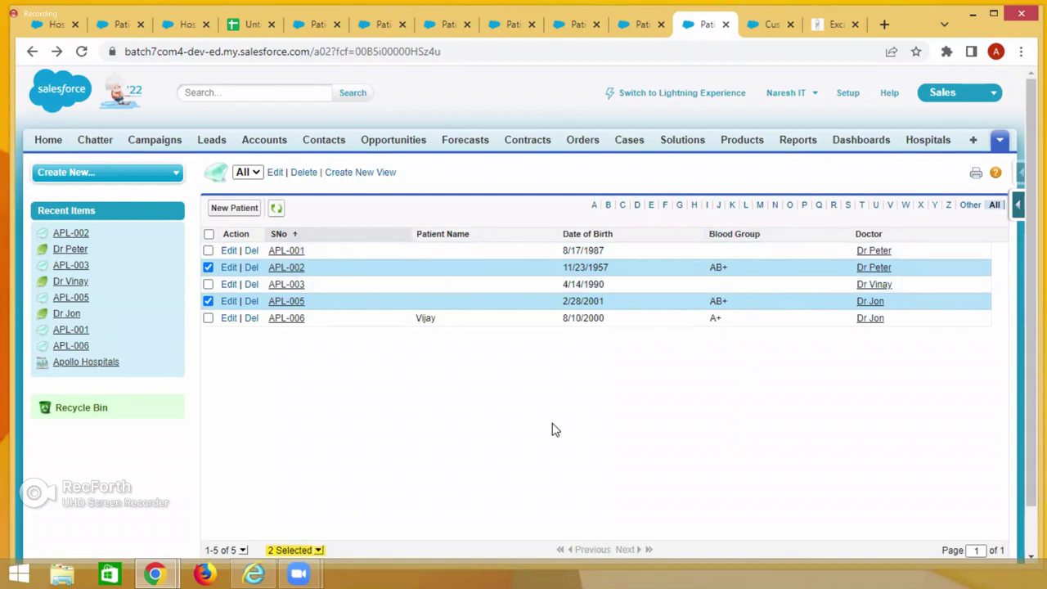
pyautogui.click(81, 51)
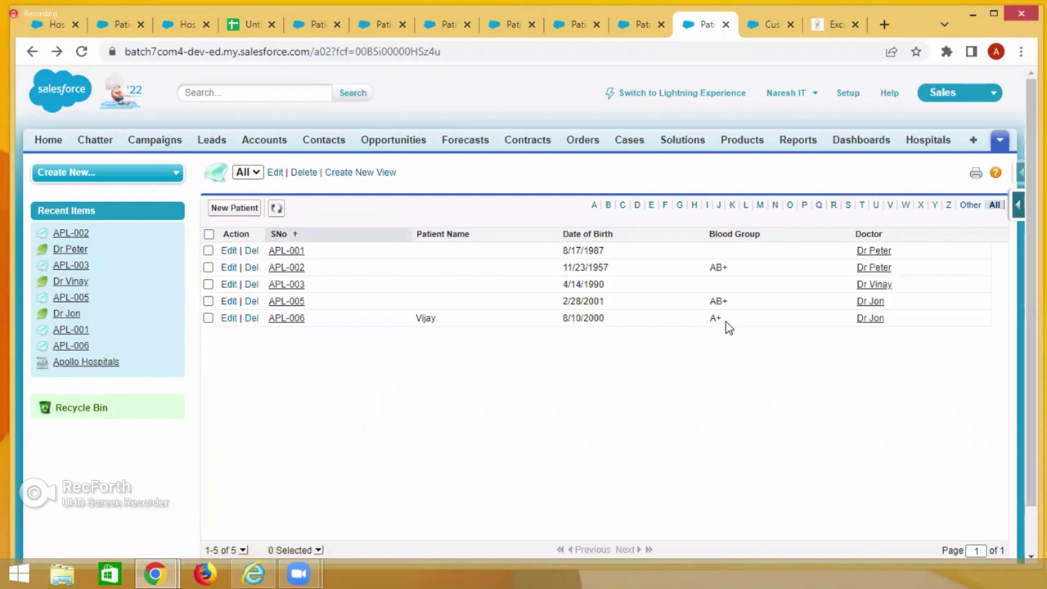
# Set the Blood Group of patients APL-001 and APL-003 to O+ together from the list, save, and reload the list
pyautogui.click(207, 250)
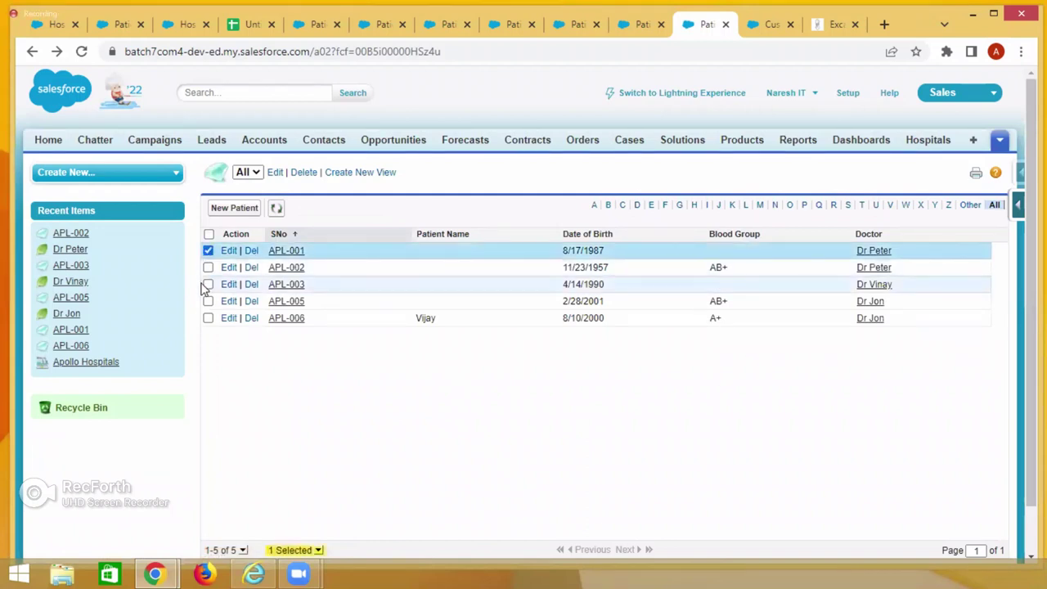
pyautogui.click(207, 284)
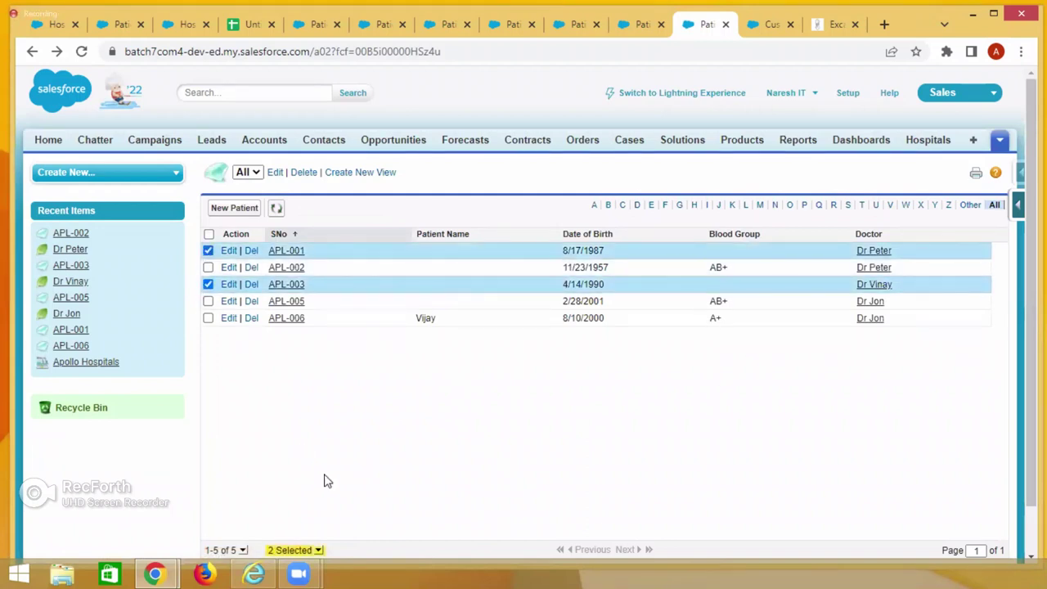
pyautogui.doubleClick(754, 254)
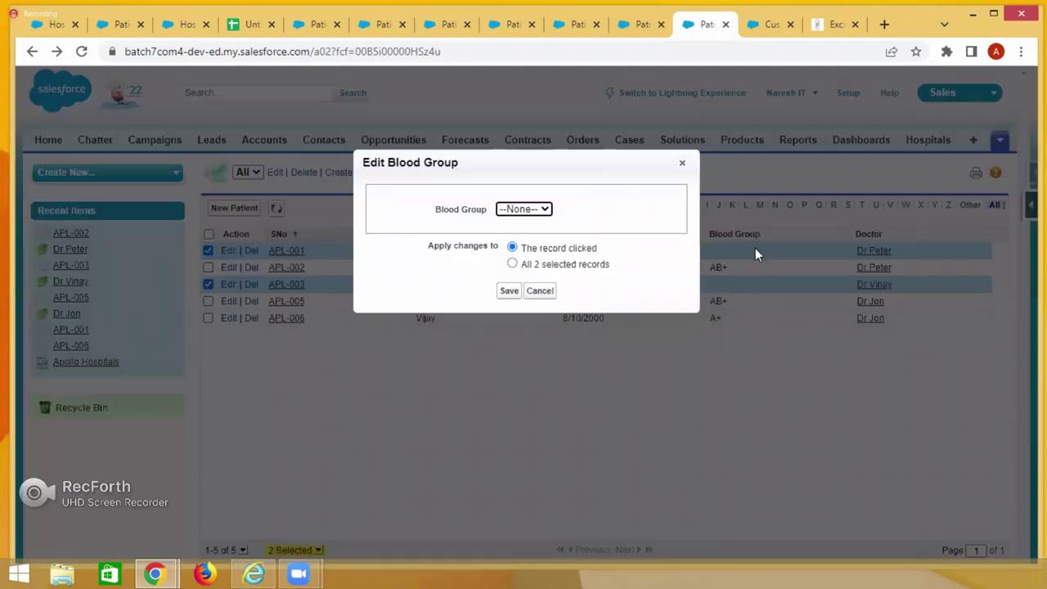
pyautogui.click(526, 211)
pyautogui.click(511, 309)
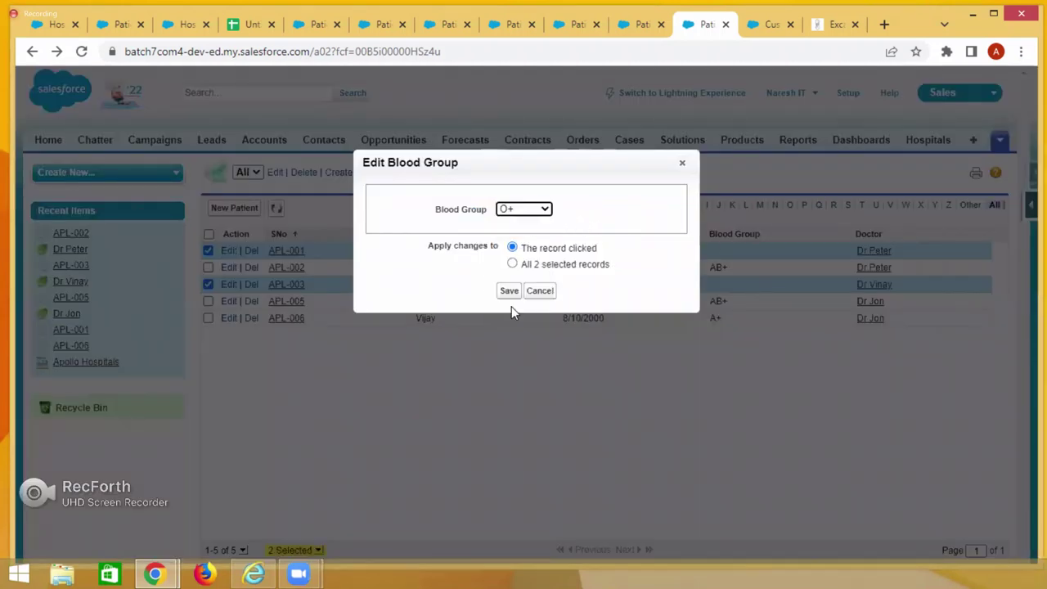
pyautogui.click(512, 263)
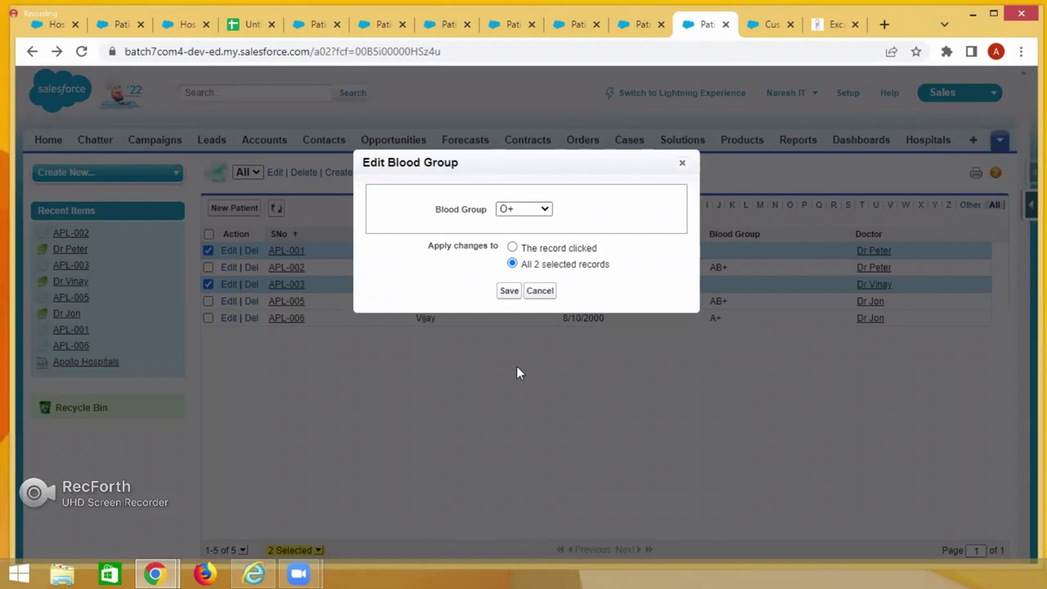
pyautogui.click(508, 291)
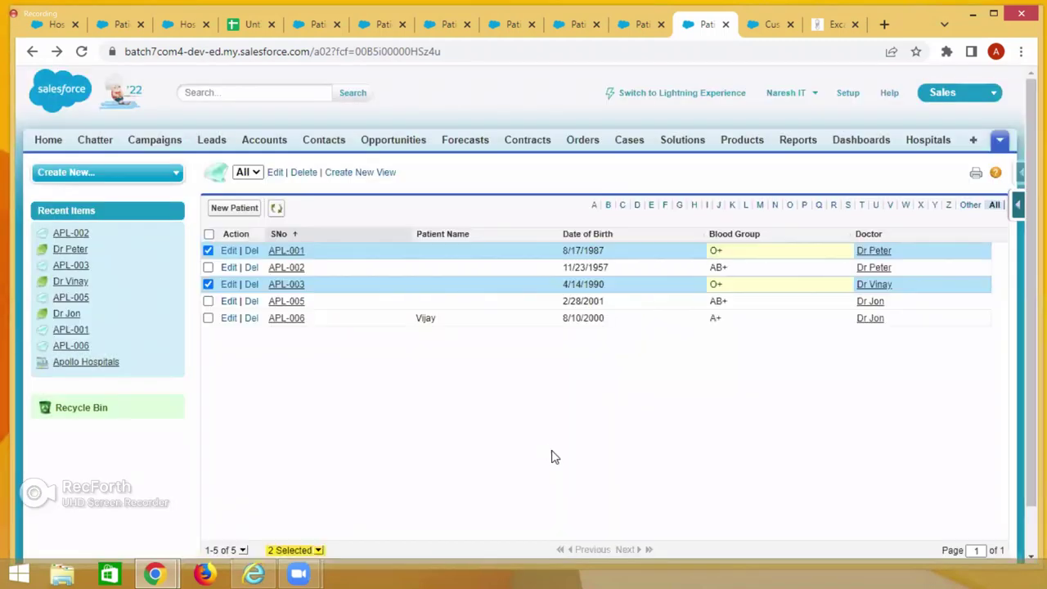
pyautogui.click(81, 51)
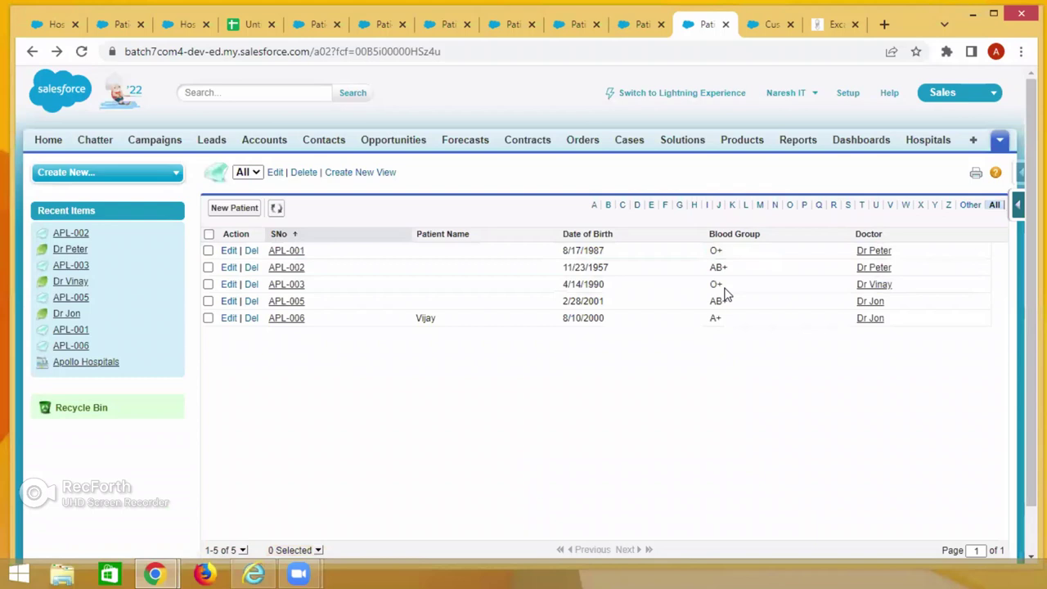
# Switch to the Excalidraw whiteboard and add the text "Inline Edit" on an empty area of the canvas
pyautogui.click(836, 25)
pyautogui.scroll(-20, 725, 348)
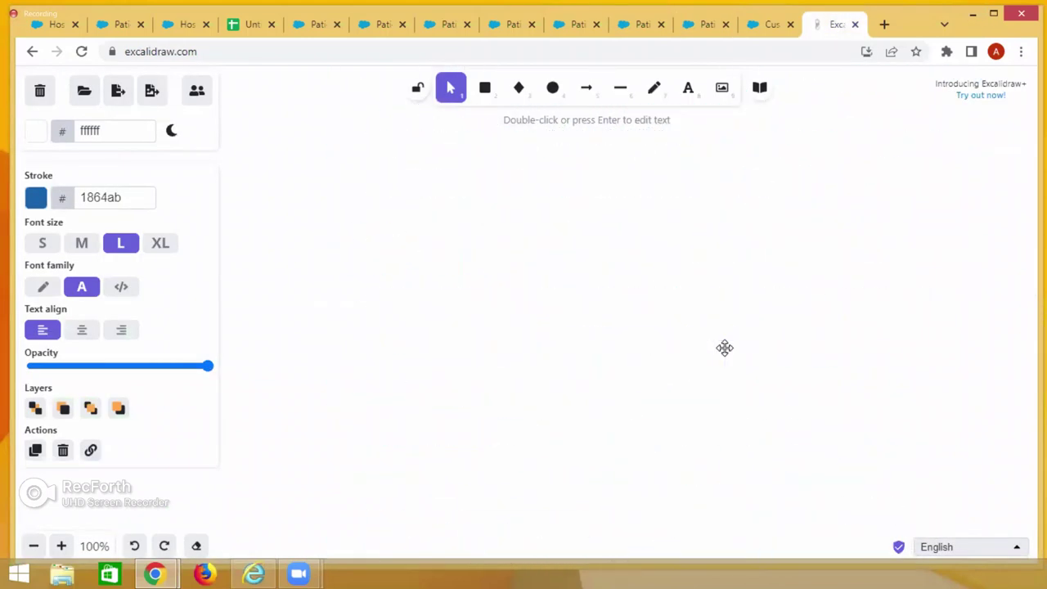
pyautogui.scroll(-3, 725, 348)
pyautogui.doubleClick(515, 177)
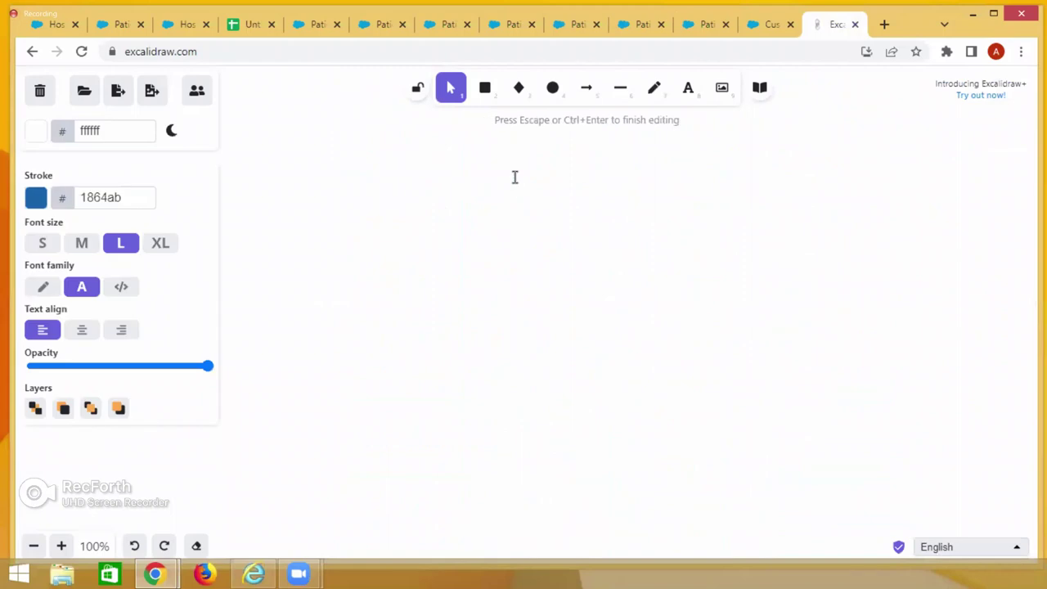
pyautogui.write('Inline Edit')
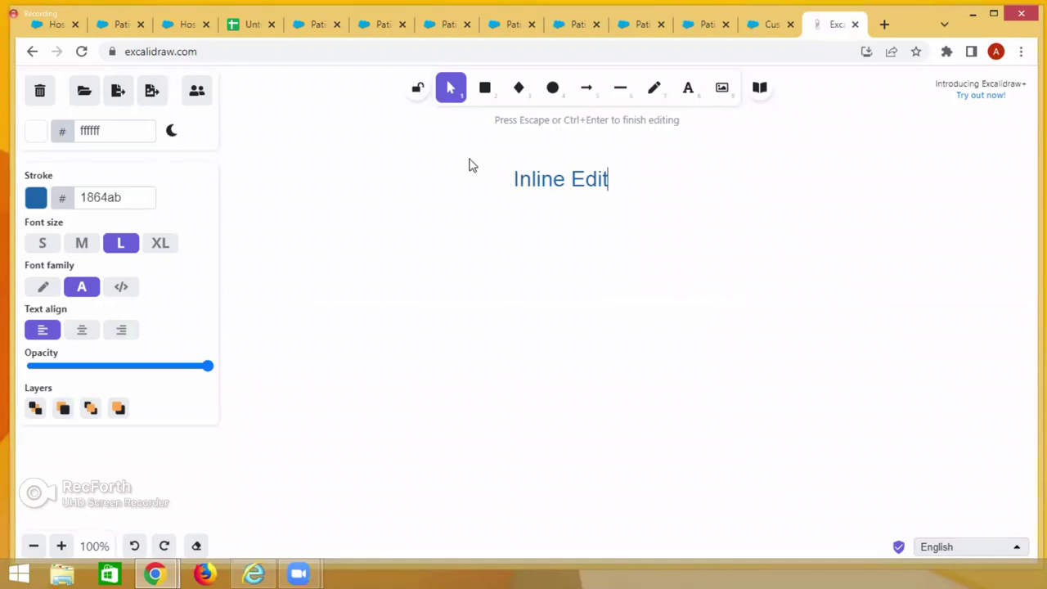
# Close the surplus patient browser tabs in Salesforce and return to the remaining Patients home page
pyautogui.click(767, 22)
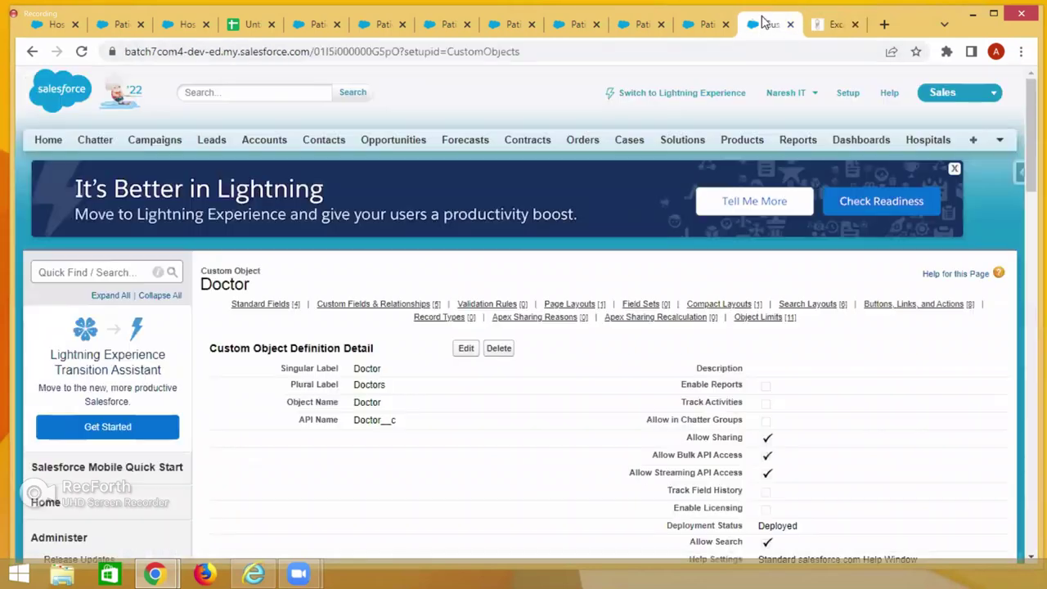
pyautogui.click(465, 24)
pyautogui.click(465, 24)
pyautogui.click(465, 25)
pyautogui.click(466, 25)
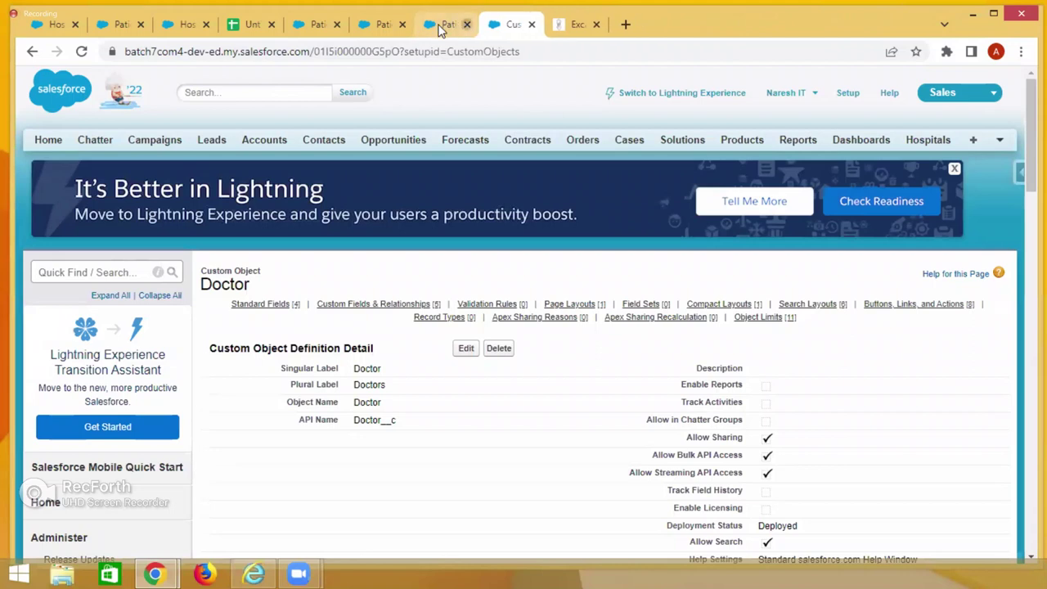
pyautogui.click(465, 24)
pyautogui.click(355, 25)
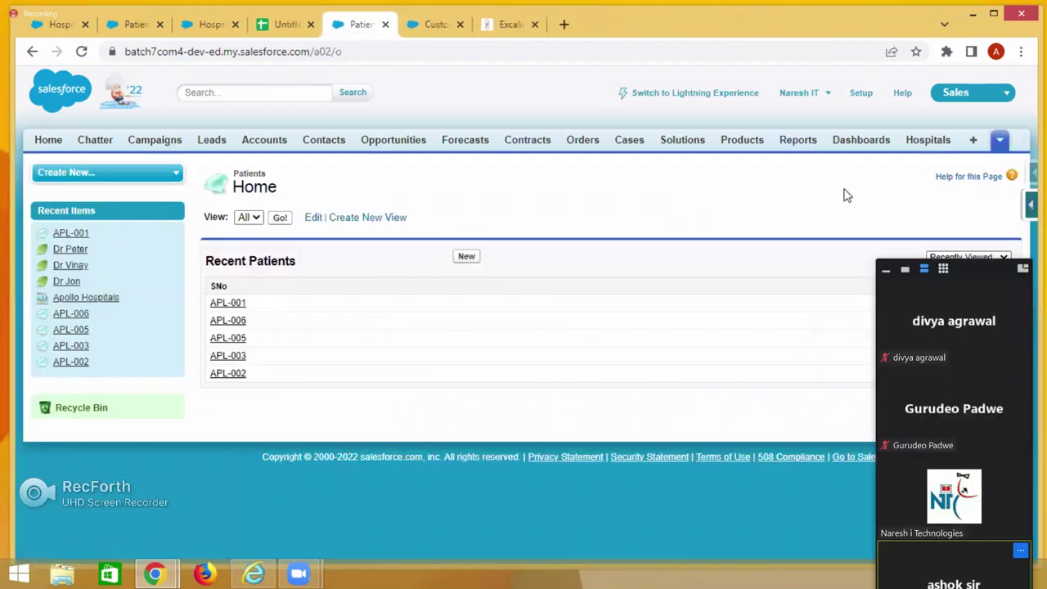
# Reload the Patients home page and open the All patients list view
pyautogui.click(1000, 140)
pyautogui.click(975, 163)
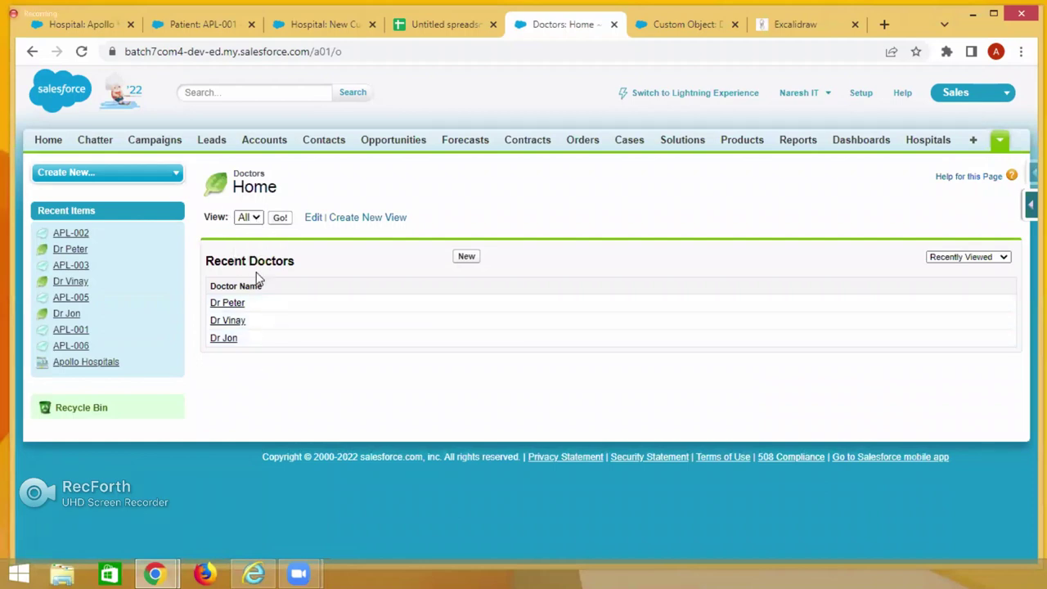
pyautogui.click(279, 220)
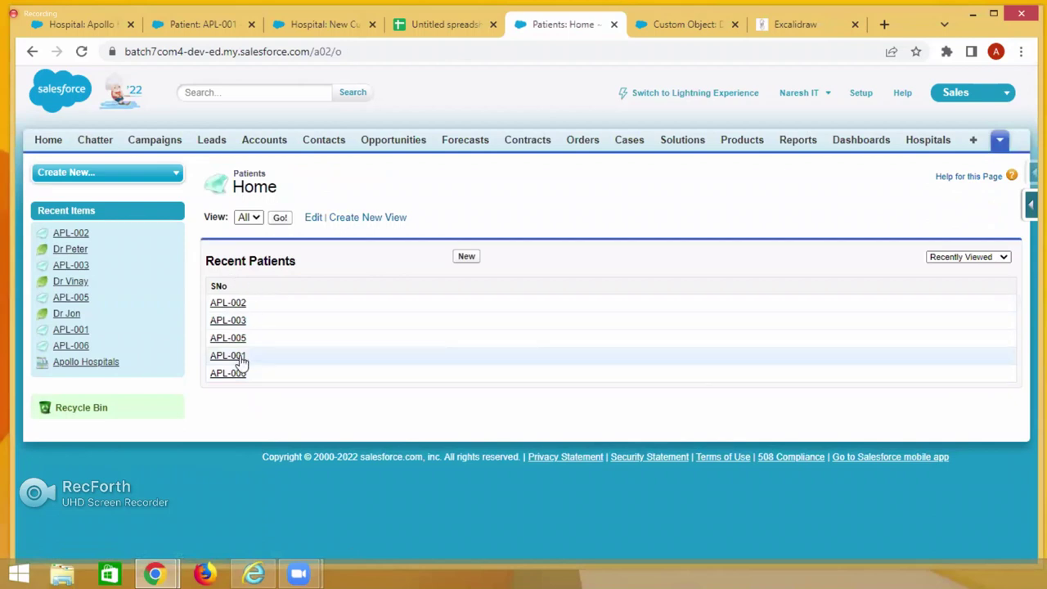
pyautogui.click(280, 220)
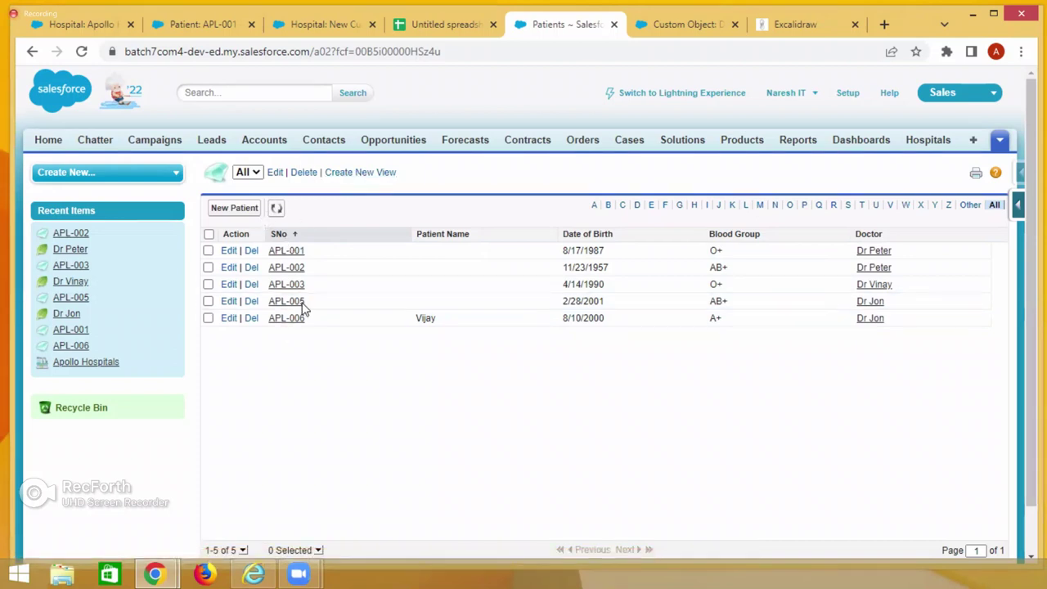
# Start a new patient list view named O+ Patients with the unique name O_Patients, covering all patients
pyautogui.click(377, 176)
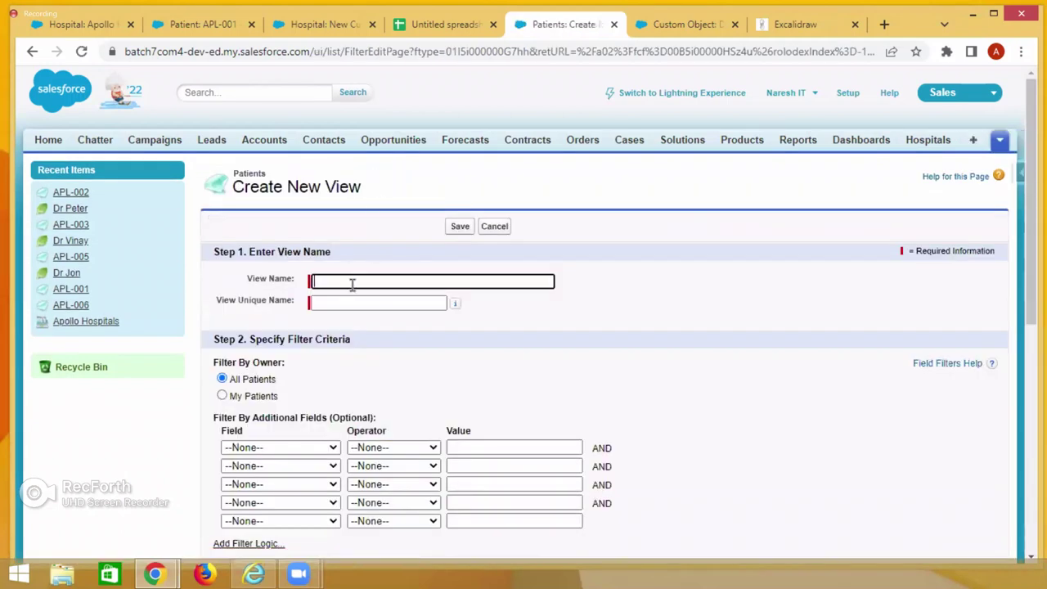
pyautogui.write('O+ Patients')
pyautogui.click(373, 301)
pyautogui.click(701, 382)
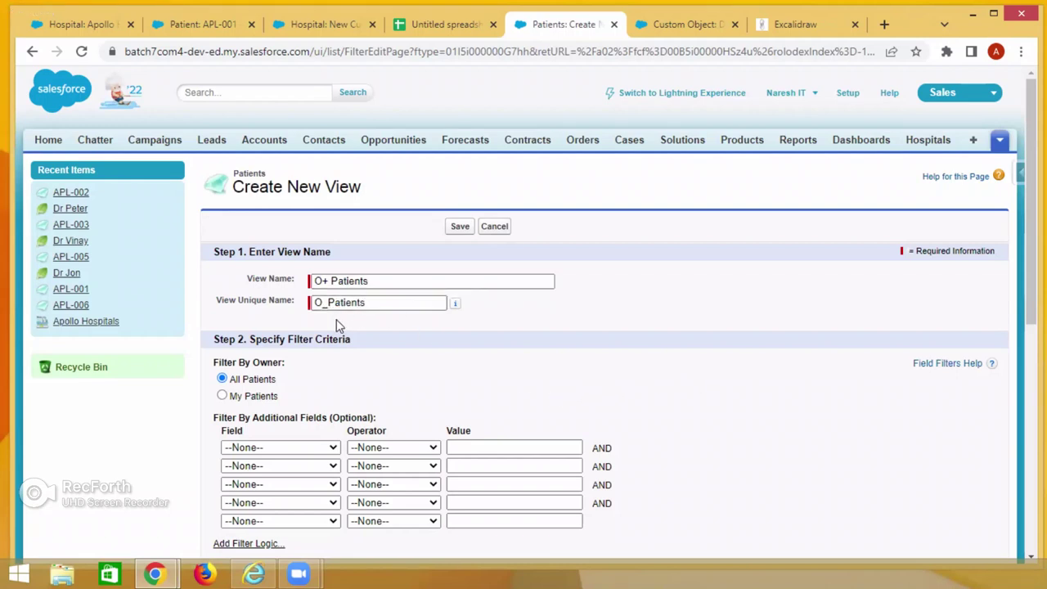
pyautogui.click(505, 378)
# Add a filter criterion to the new view so that Blood Group equals O+
pyautogui.scroll(-2, 736, 454)
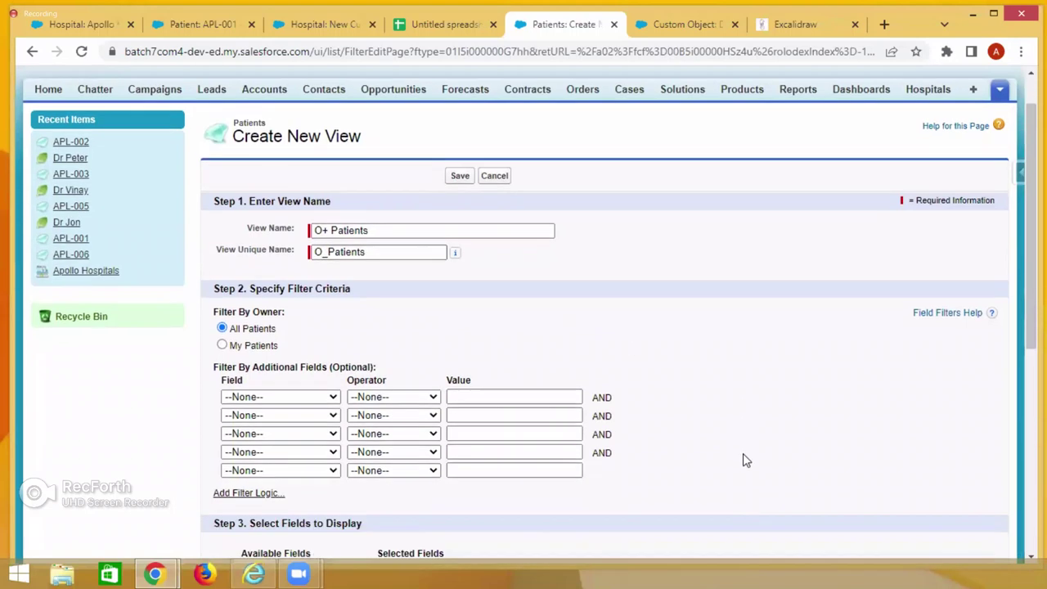
pyautogui.moveTo(212, 263); pyautogui.dragTo(365, 262)
pyautogui.doubleClick(364, 264)
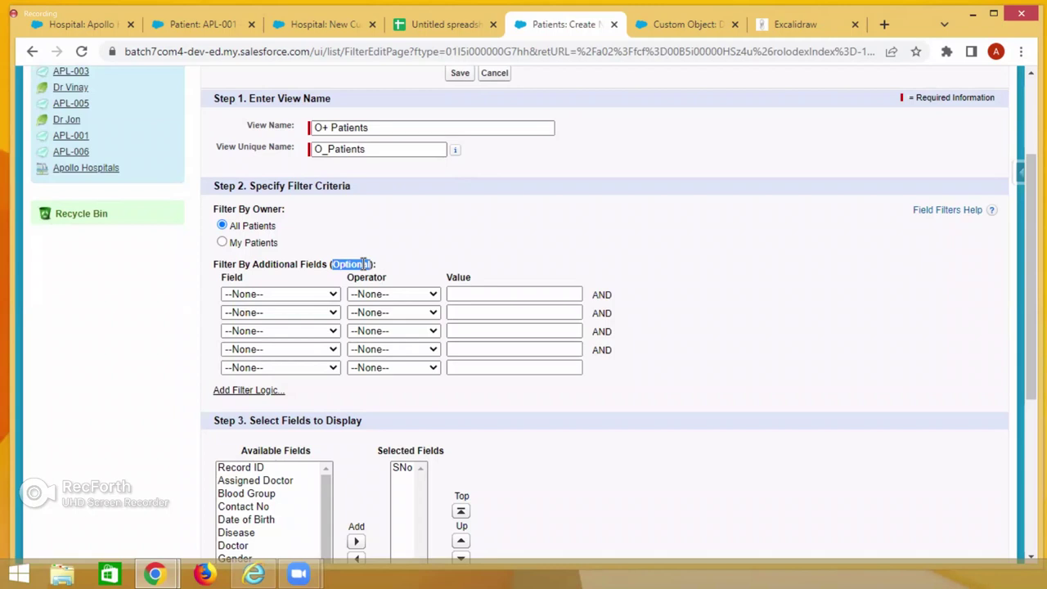
pyautogui.click(238, 264)
pyautogui.moveTo(237, 264); pyautogui.dragTo(324, 264)
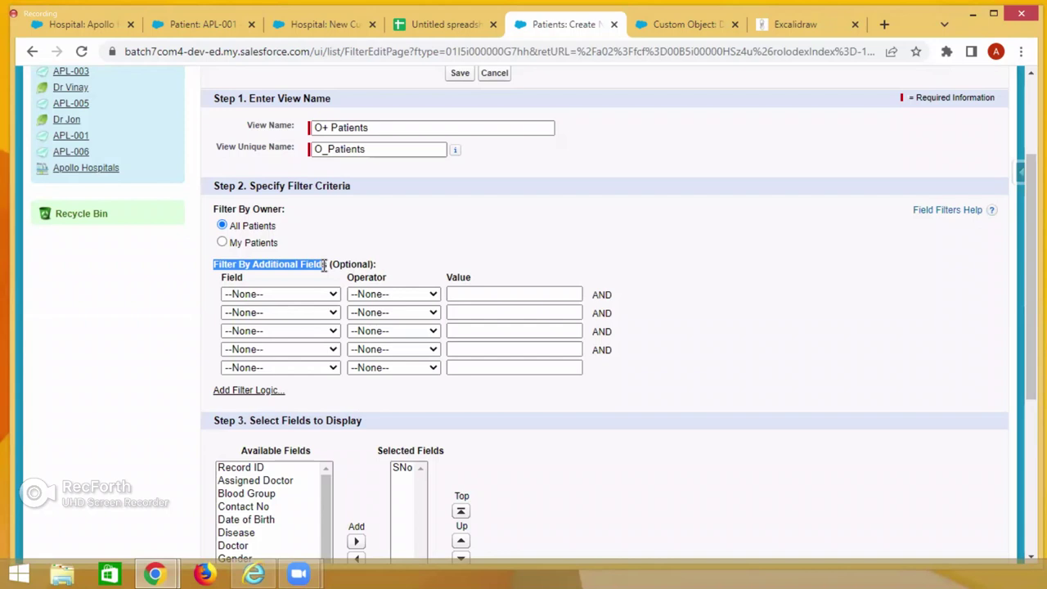
pyautogui.click(277, 295)
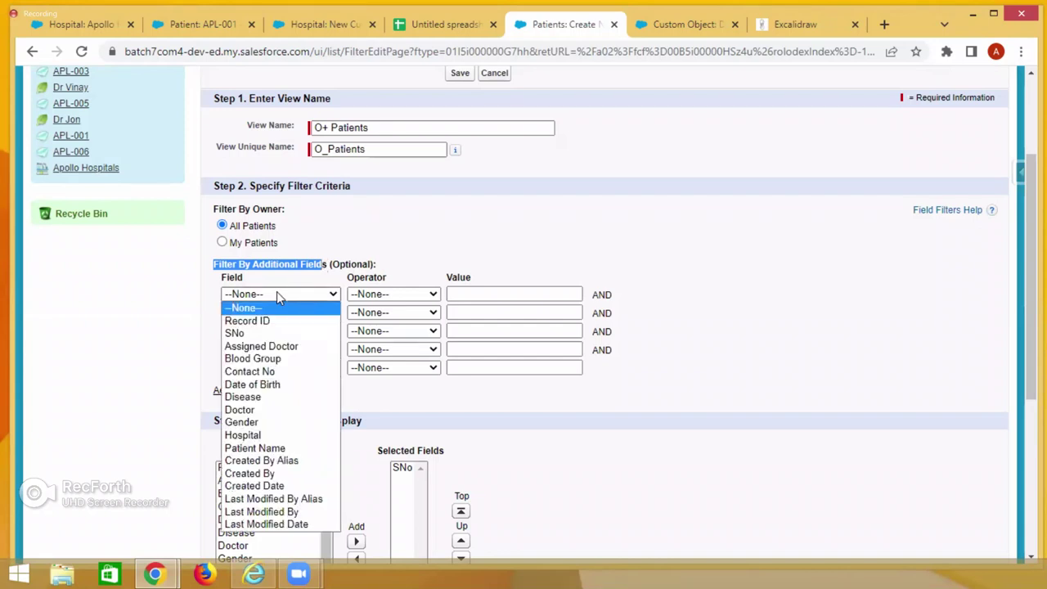
pyautogui.click(284, 361)
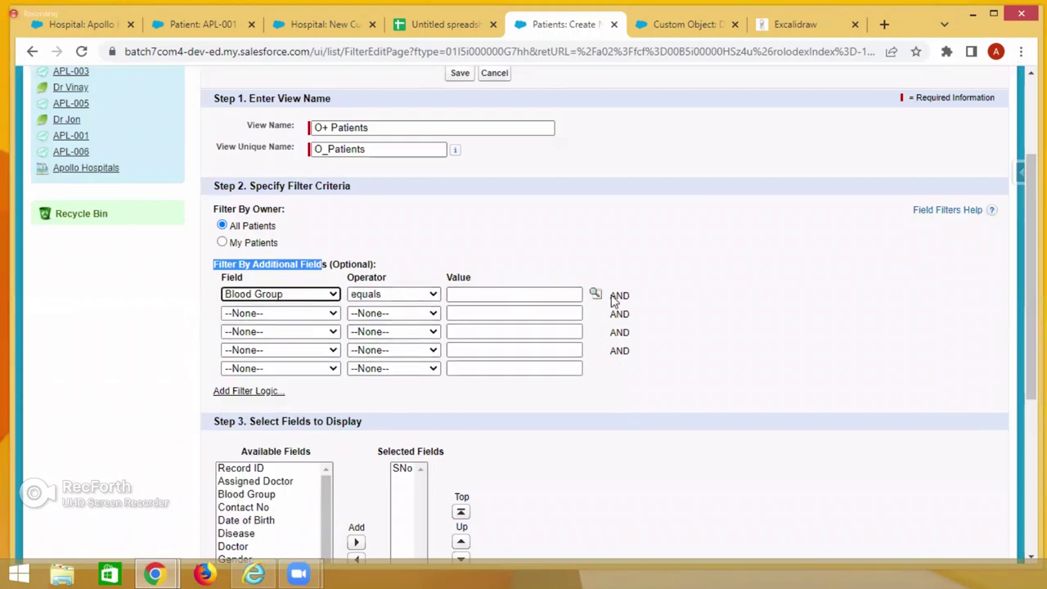
pyautogui.click(595, 296)
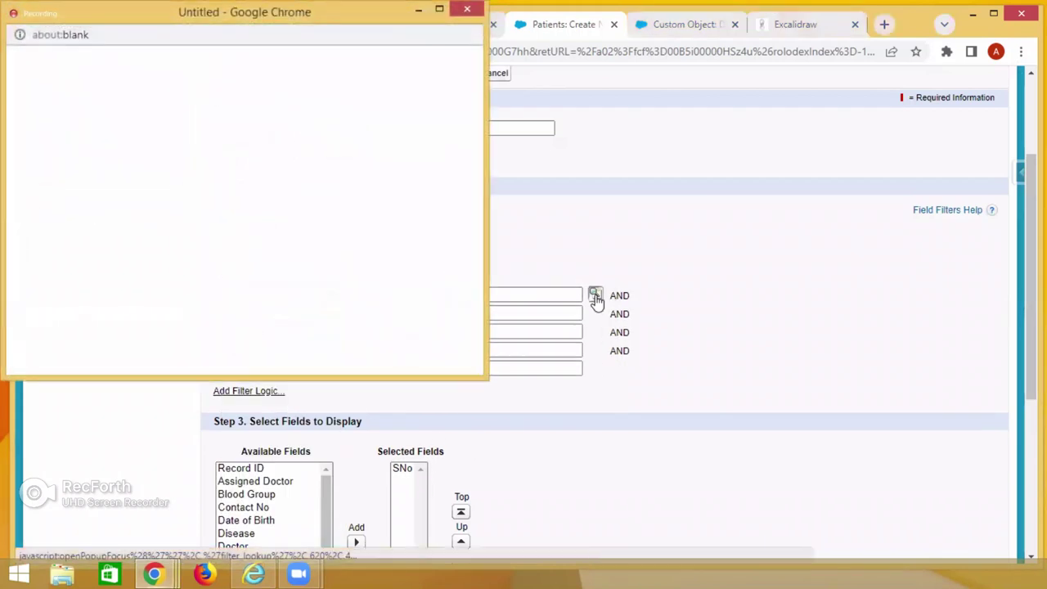
pyautogui.click(27, 252)
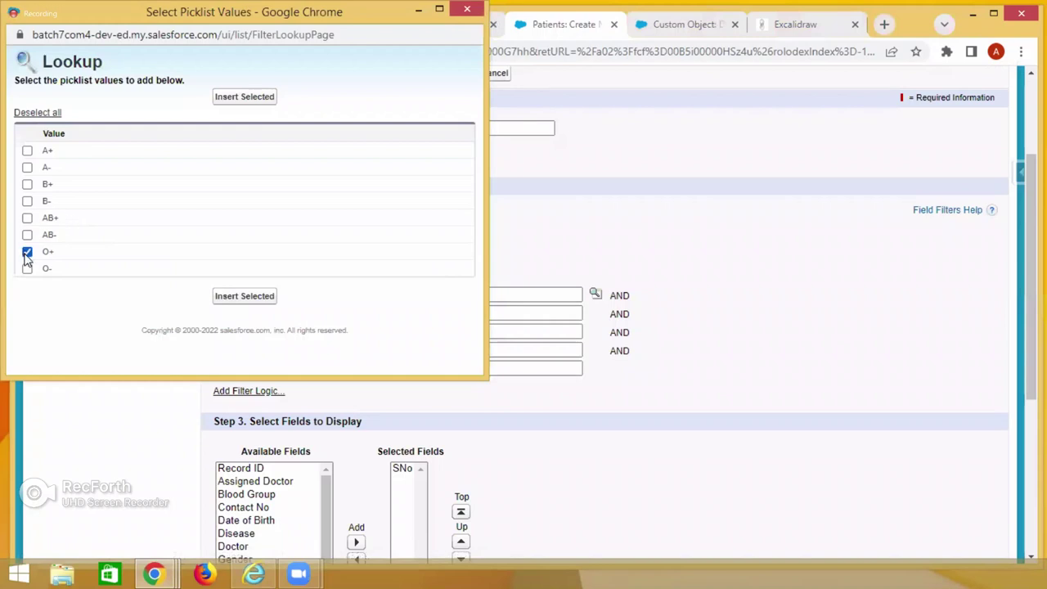
pyautogui.click(221, 296)
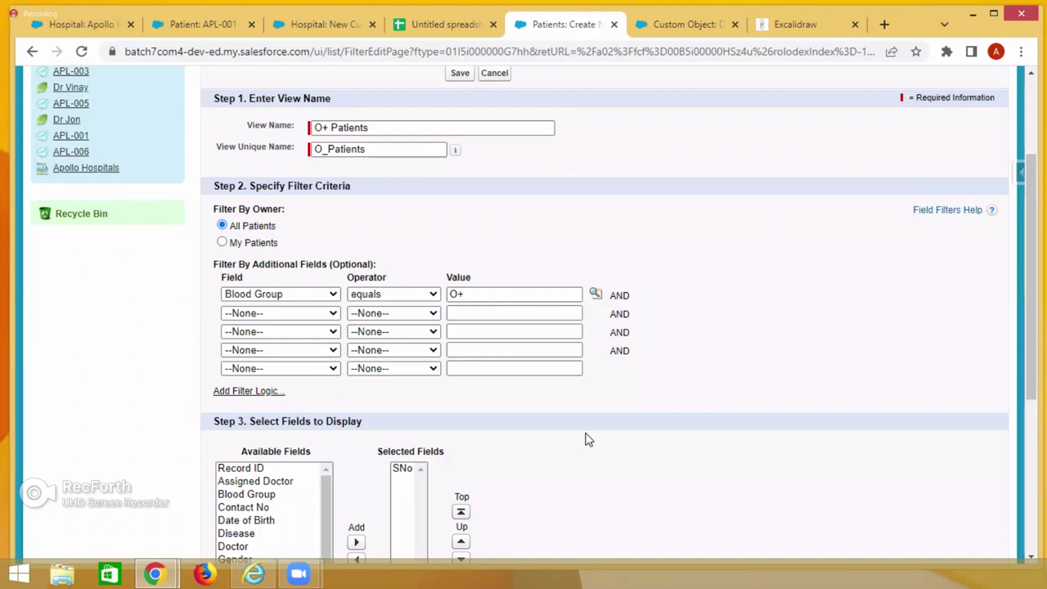
# Add Patient Name, Contact No, Hospital and Blood Group to the O+ Patients view's displayed fields and check the view settings
pyautogui.scroll(-3, 577, 432)
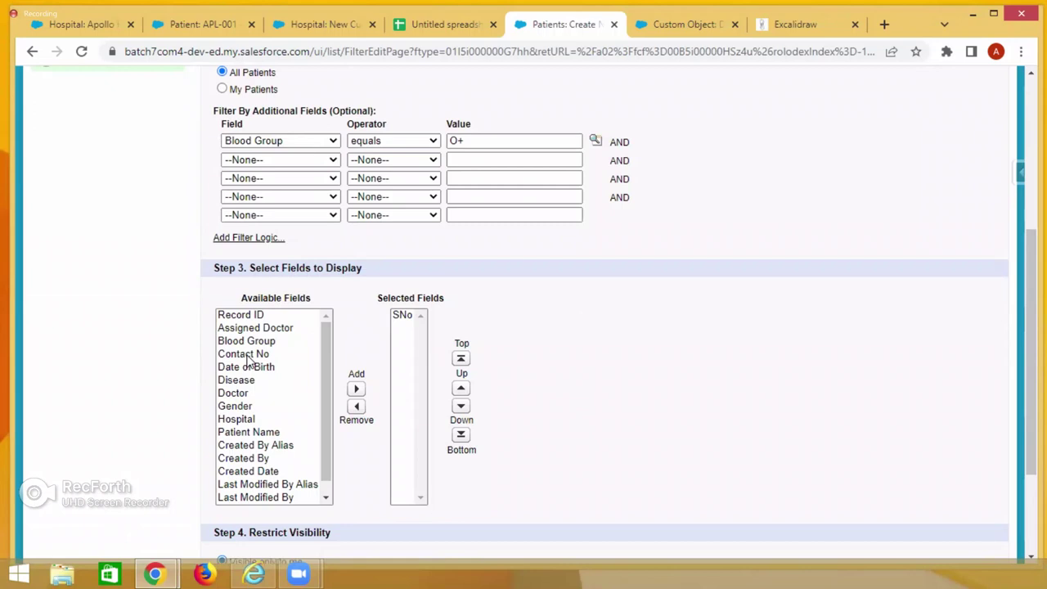
pyautogui.click(246, 432)
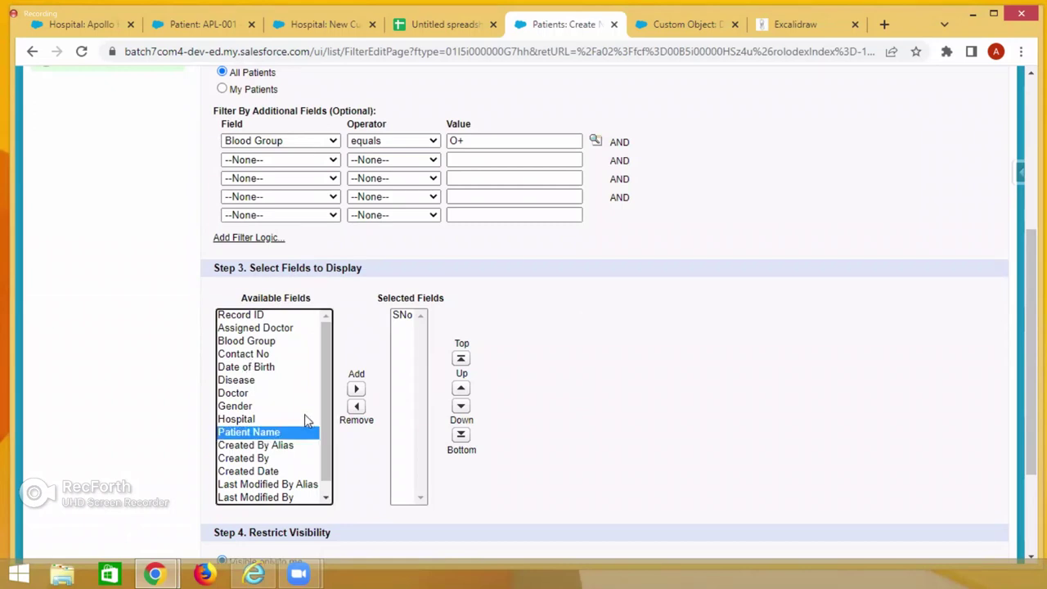
pyautogui.click(357, 387)
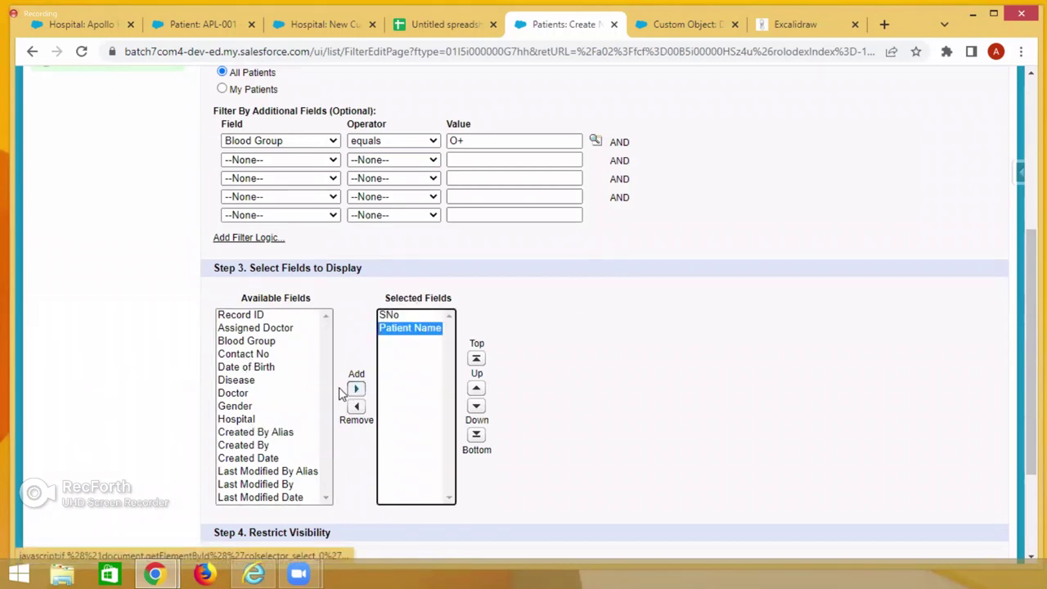
pyautogui.click(260, 356)
pyautogui.click(355, 389)
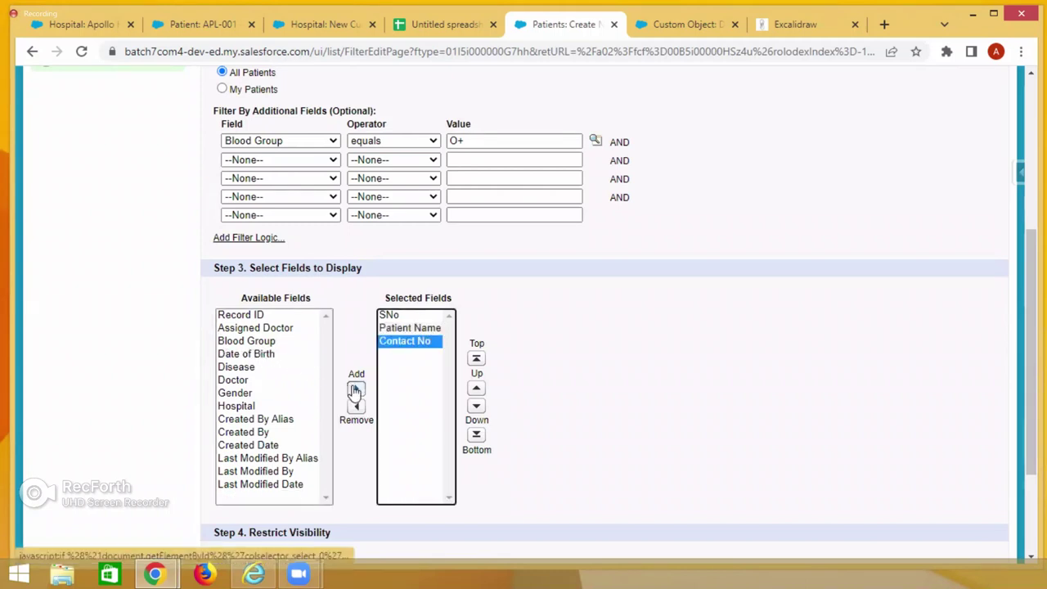
pyautogui.click(240, 407)
pyautogui.click(356, 389)
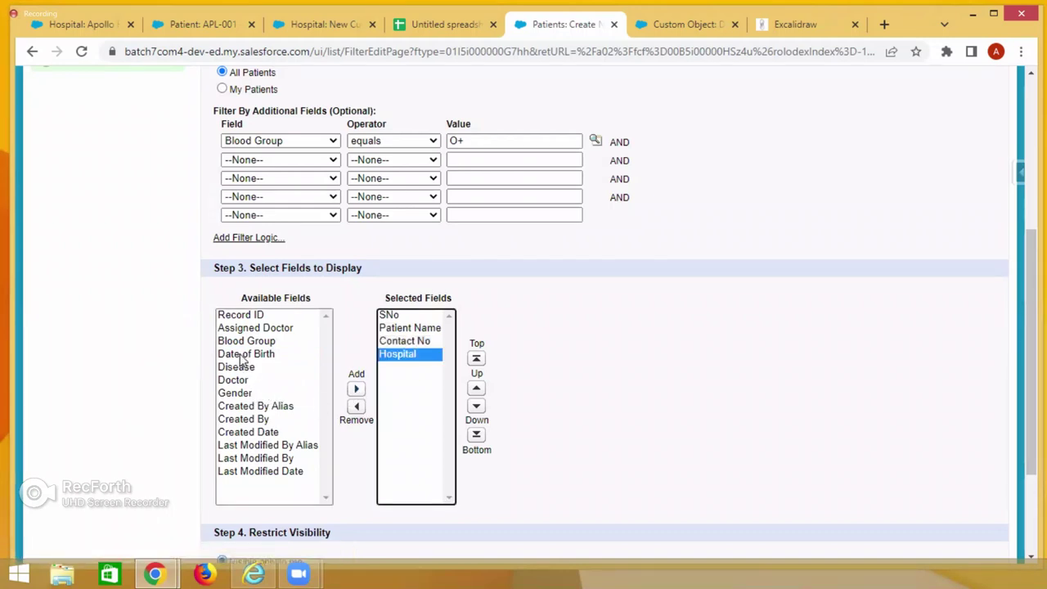
pyautogui.click(245, 340)
pyautogui.click(356, 389)
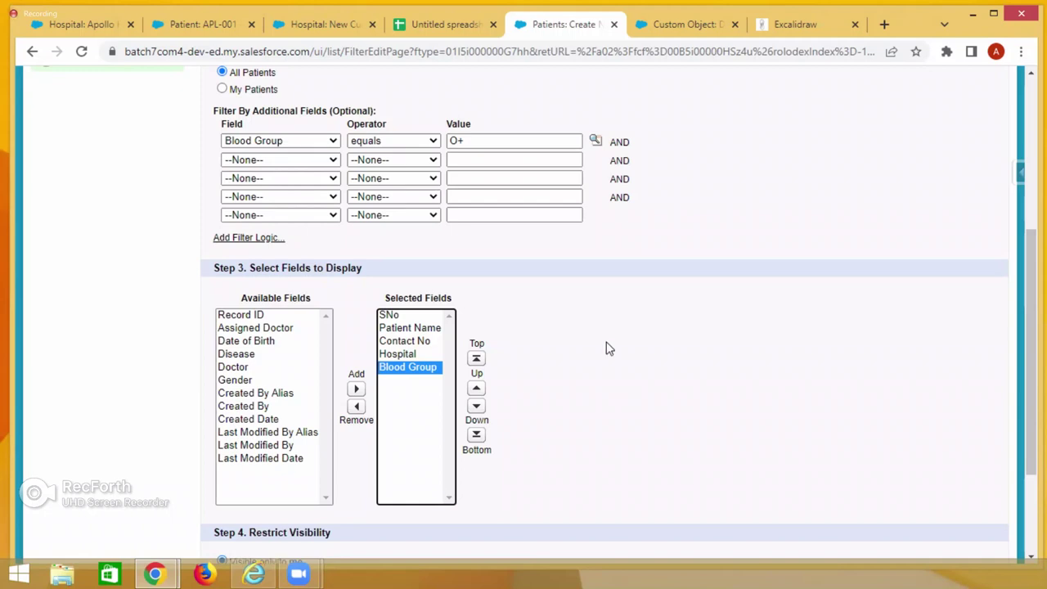
pyautogui.scroll(3, 595, 315)
pyautogui.click(378, 129)
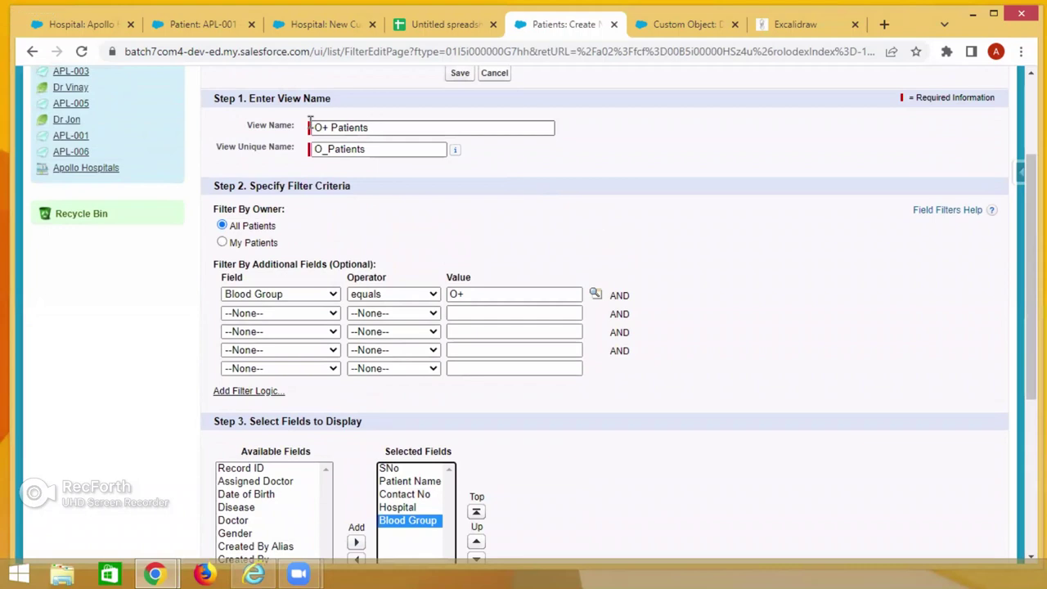
pyautogui.scroll(-1, 402, 210)
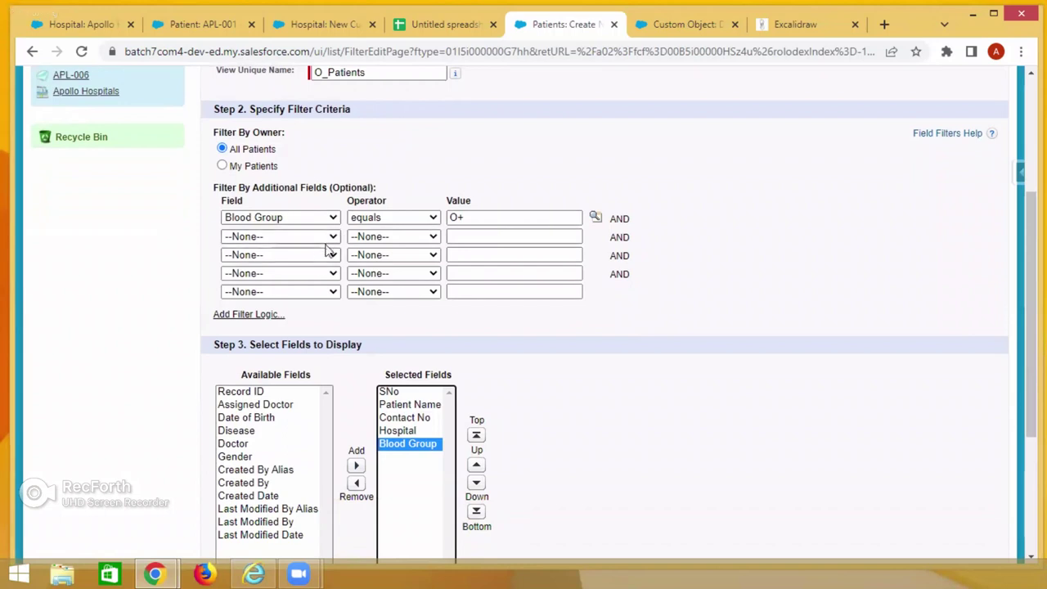
pyautogui.scroll(-1, 349, 392)
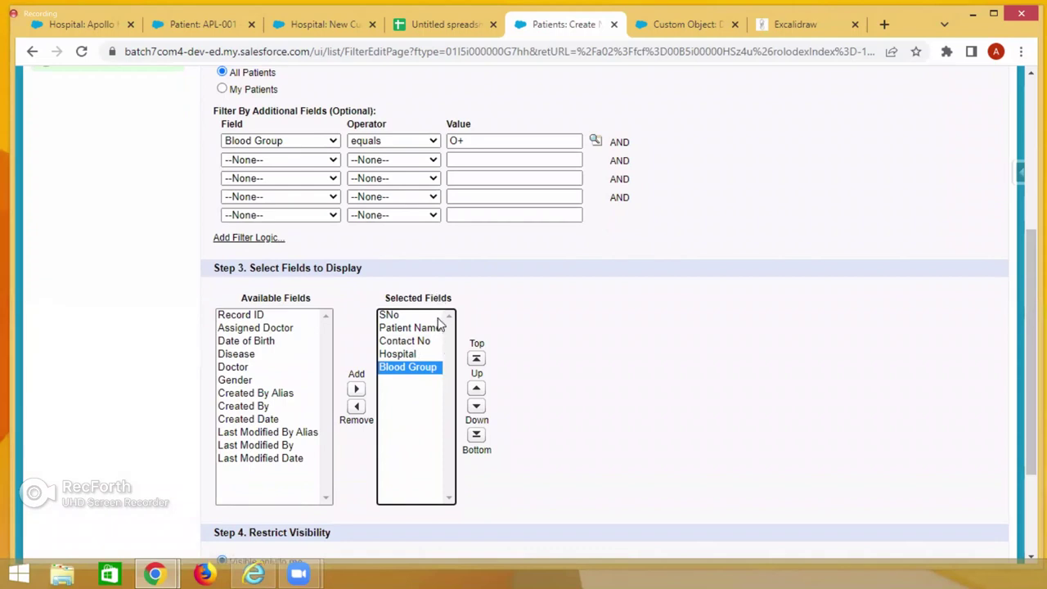
# Save the O+ Patients list view and switch the patient list back to the All view
pyautogui.scroll(3, 619, 352)
pyautogui.click(460, 149)
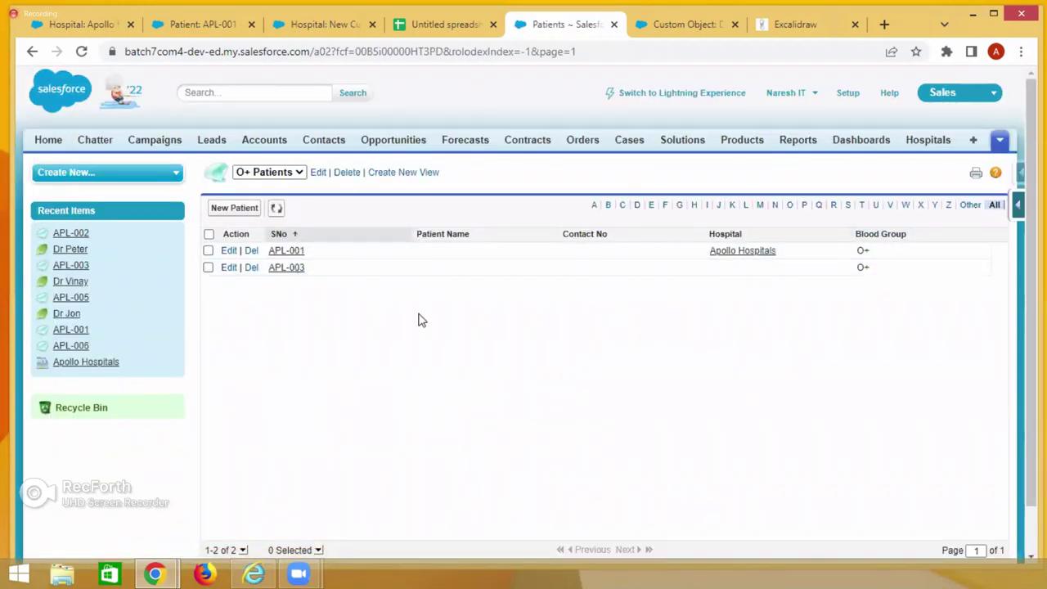
pyautogui.click(291, 172)
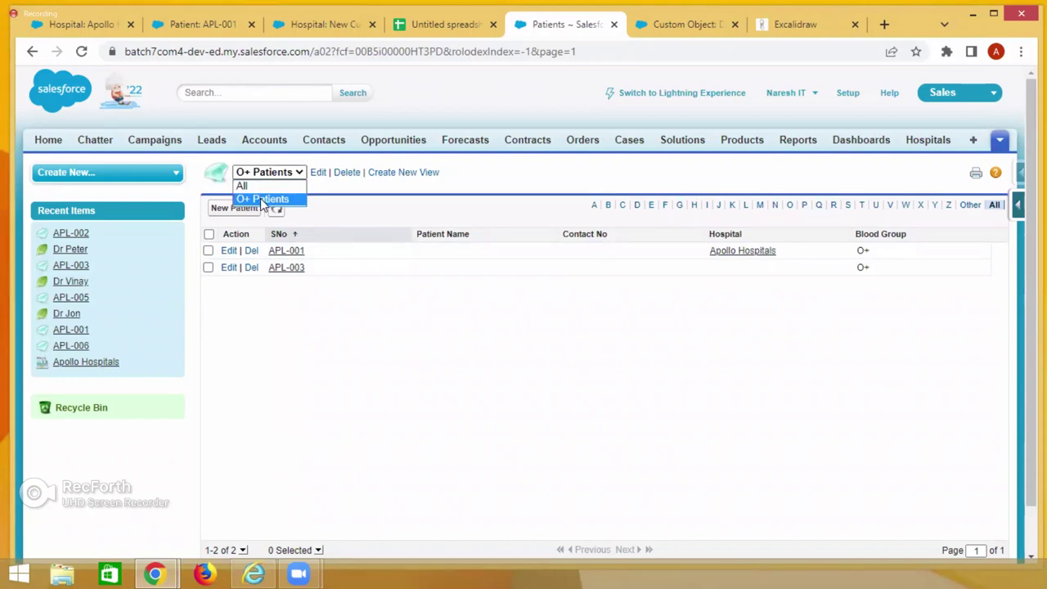
pyautogui.click(262, 200)
pyautogui.click(294, 175)
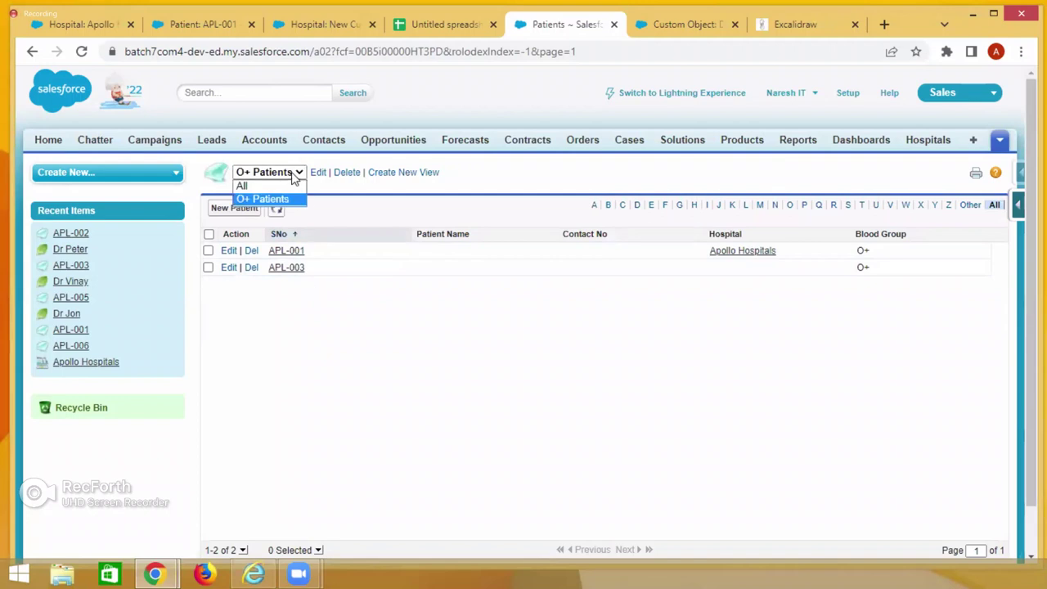
pyautogui.click(264, 187)
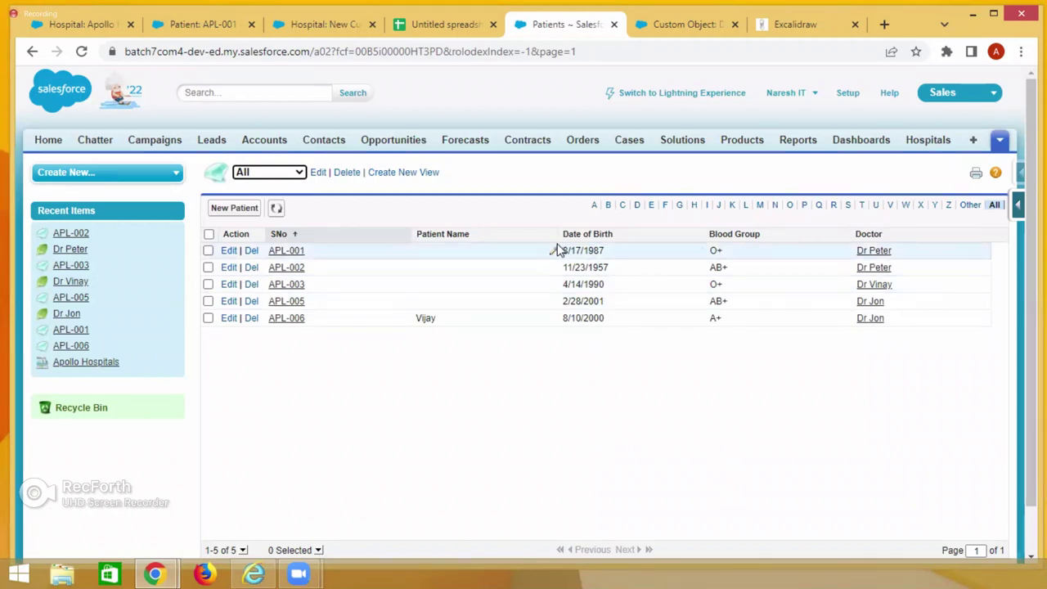
pyautogui.moveTo(556, 249); pyautogui.dragTo(607, 252)
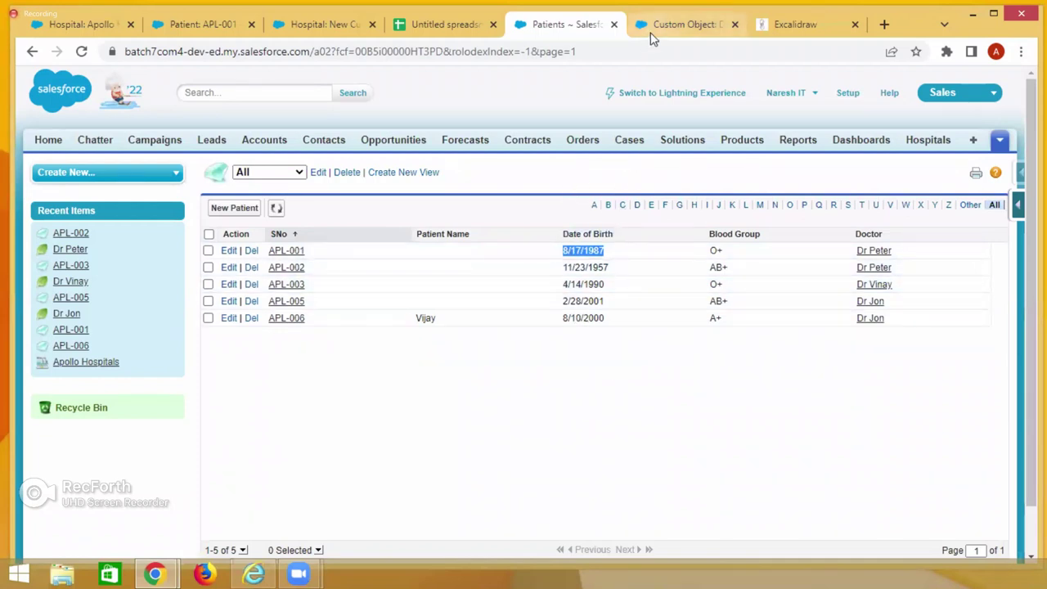
# Load the Doctors home page in a new browser tab and view the General specialist's record
pyautogui.click(999, 144)
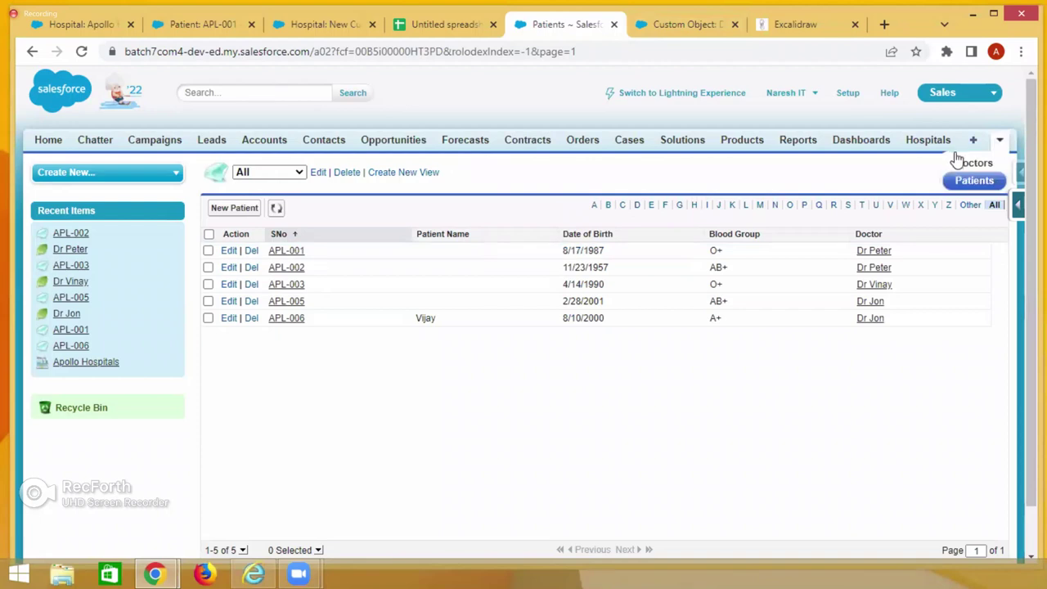
pyautogui.rightClick(959, 165)
pyautogui.click(964, 171)
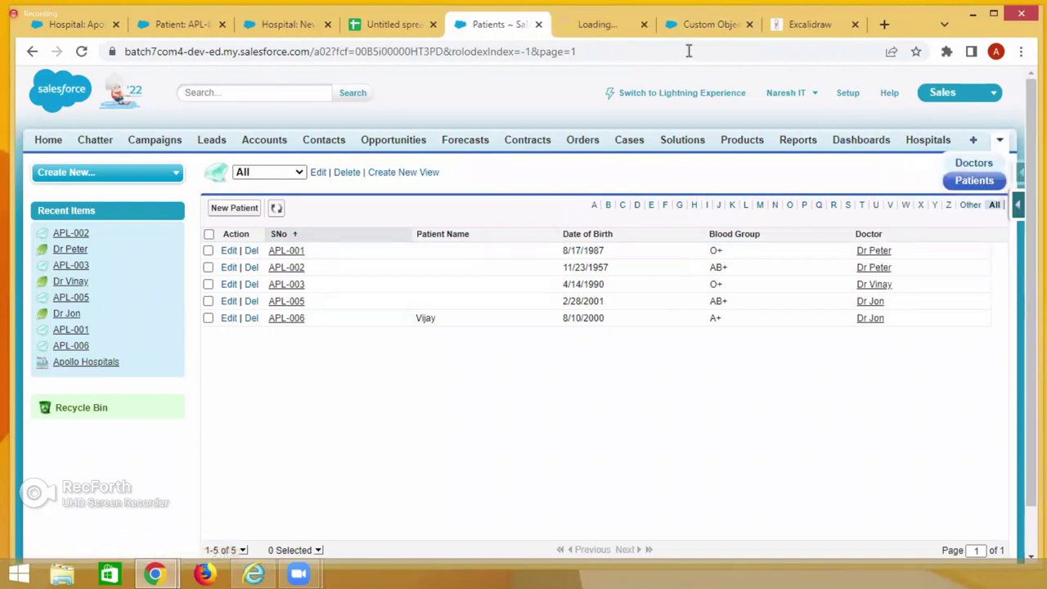
pyautogui.click(596, 24)
pyautogui.click(232, 321)
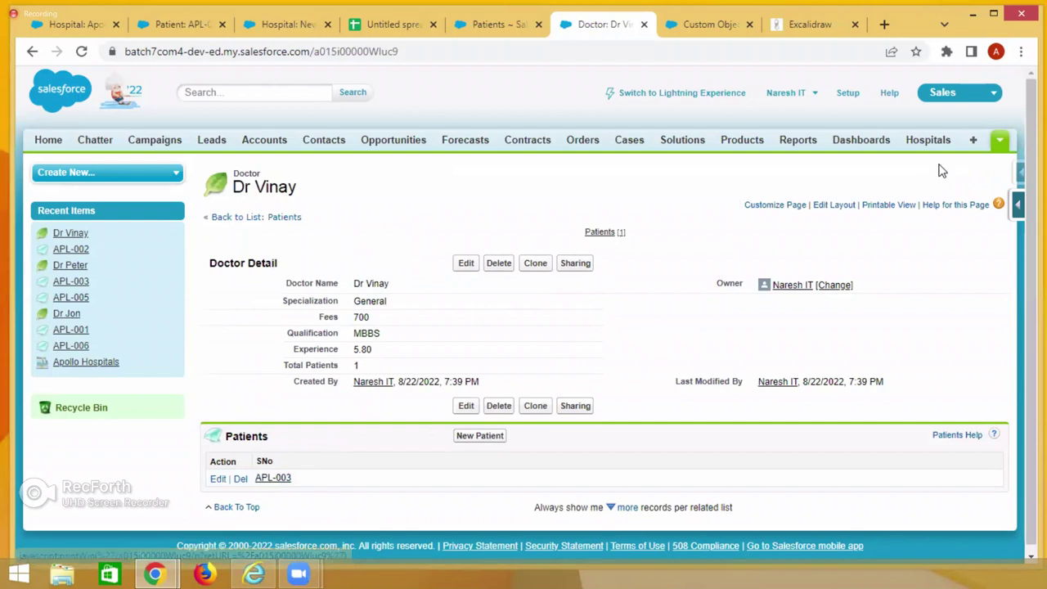
# Open the Neuro specialist's doctor record from a separate Doctors home page browser tab
pyautogui.click(1000, 140)
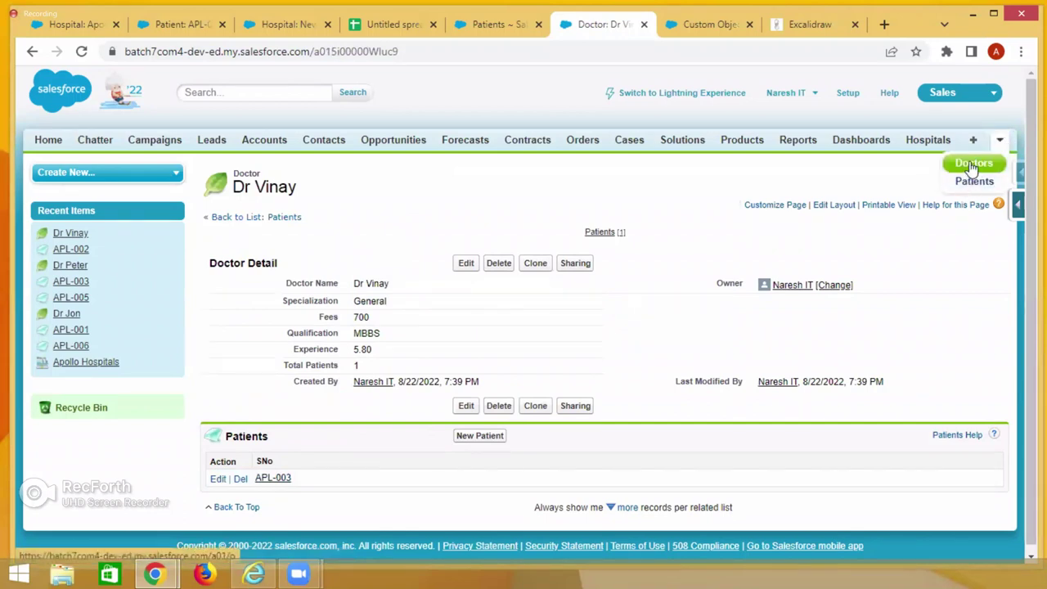
pyautogui.rightClick(971, 166)
pyautogui.click(970, 171)
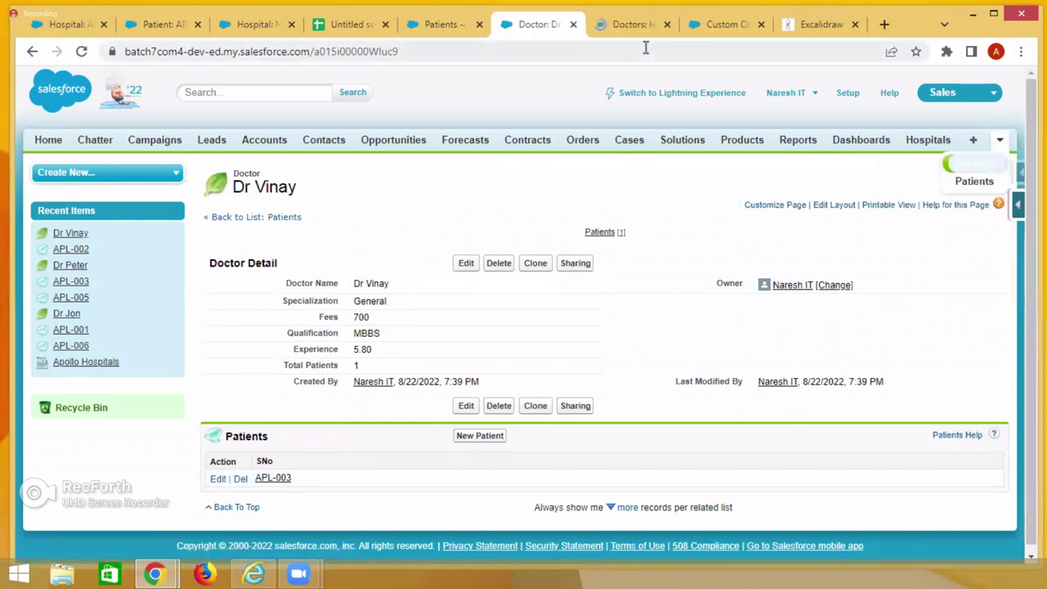
pyautogui.click(622, 24)
pyautogui.click(228, 320)
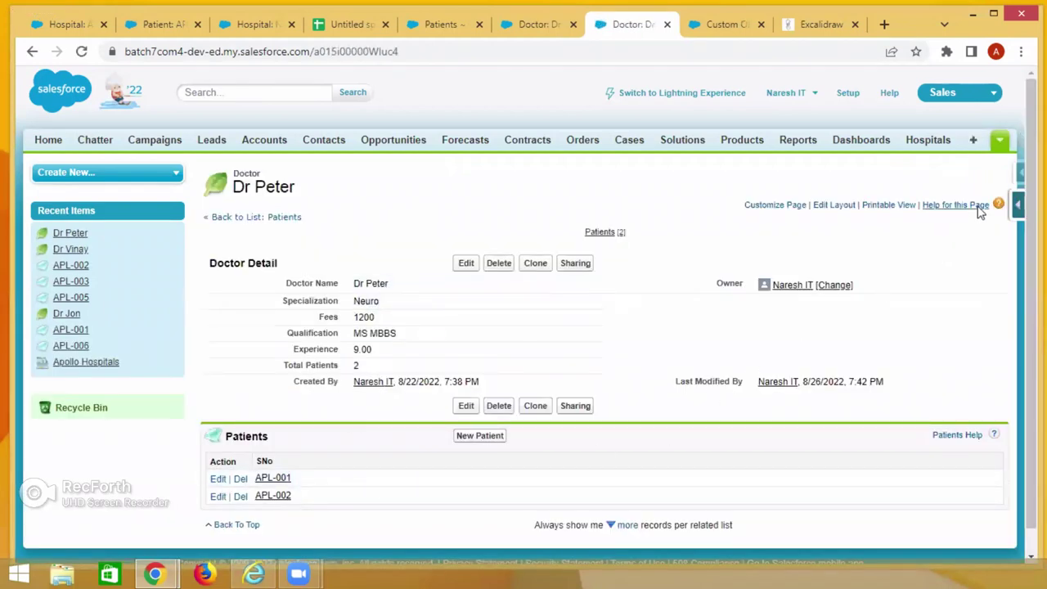
pyautogui.click(1001, 143)
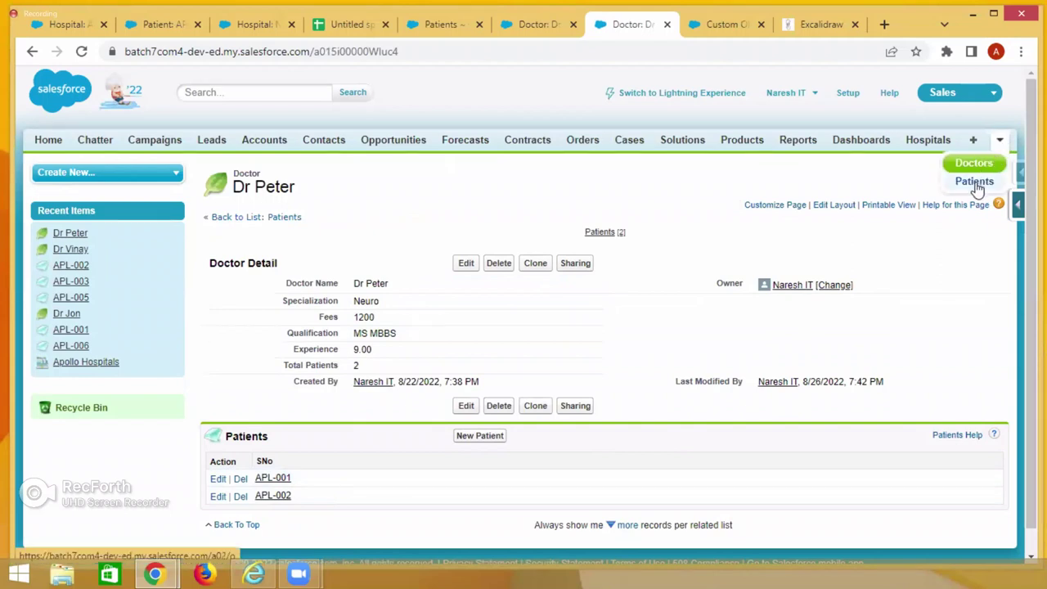
pyautogui.rightClick(979, 183)
pyautogui.click(937, 194)
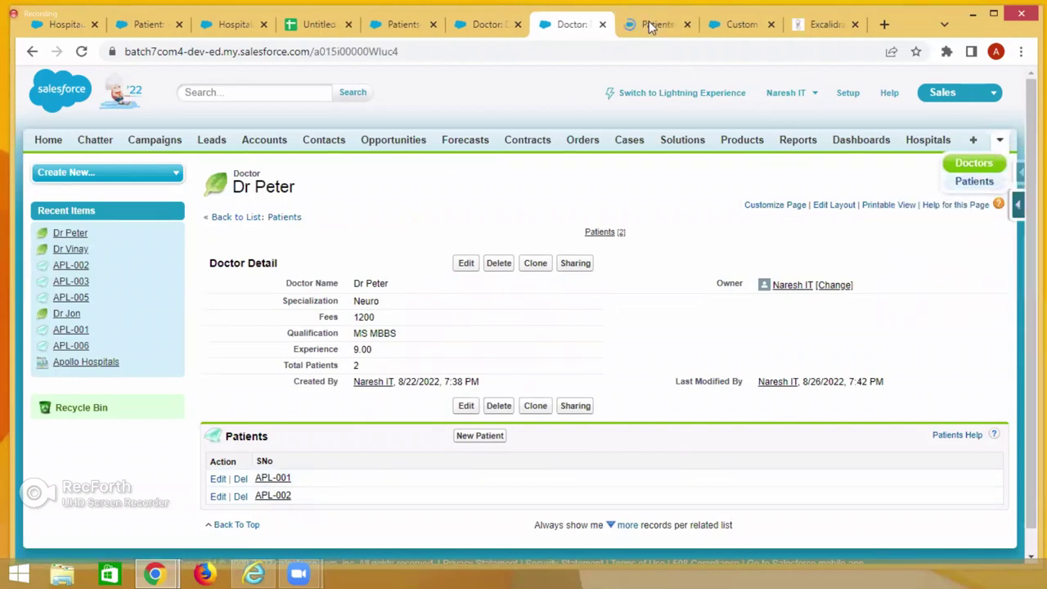
pyautogui.click(654, 26)
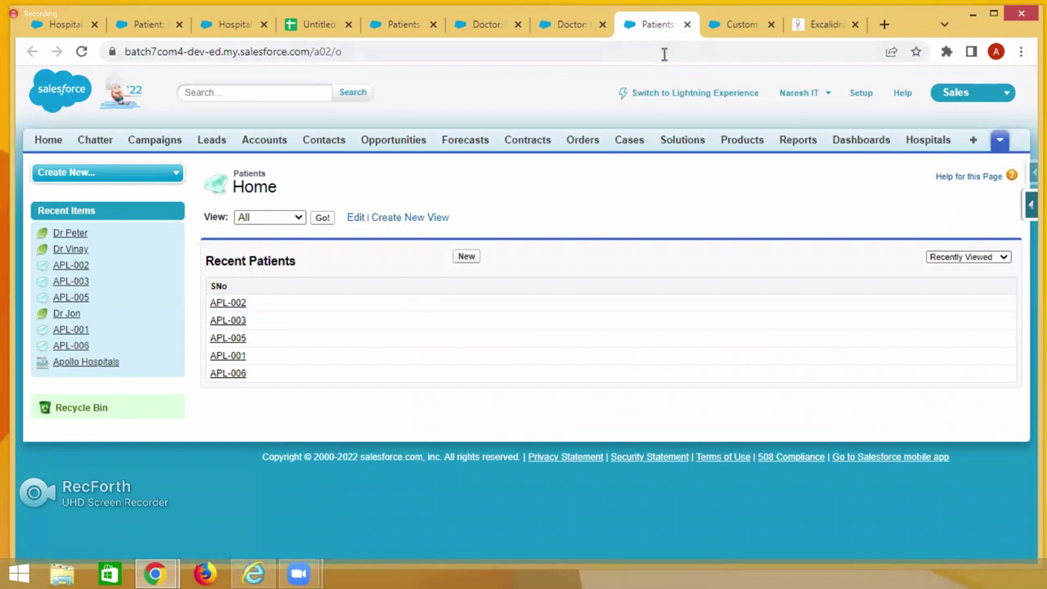
pyautogui.click(686, 26)
# Bring up the Doctors home page in another new browser tab and open the Cardio specialist's record
pyautogui.rightClick(989, 173)
pyautogui.click(990, 175)
pyautogui.click(656, 29)
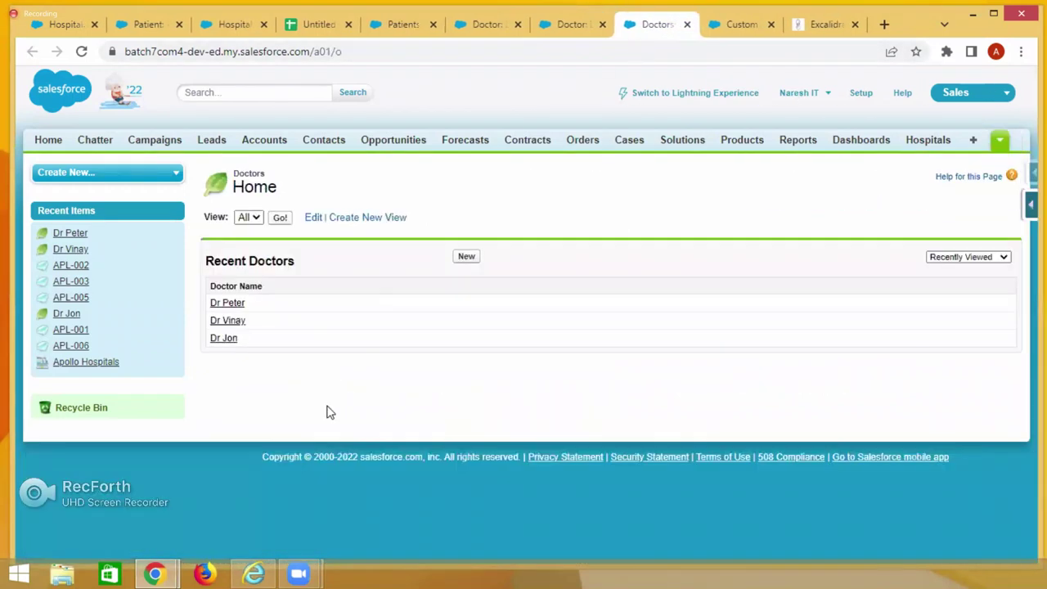
pyautogui.click(222, 339)
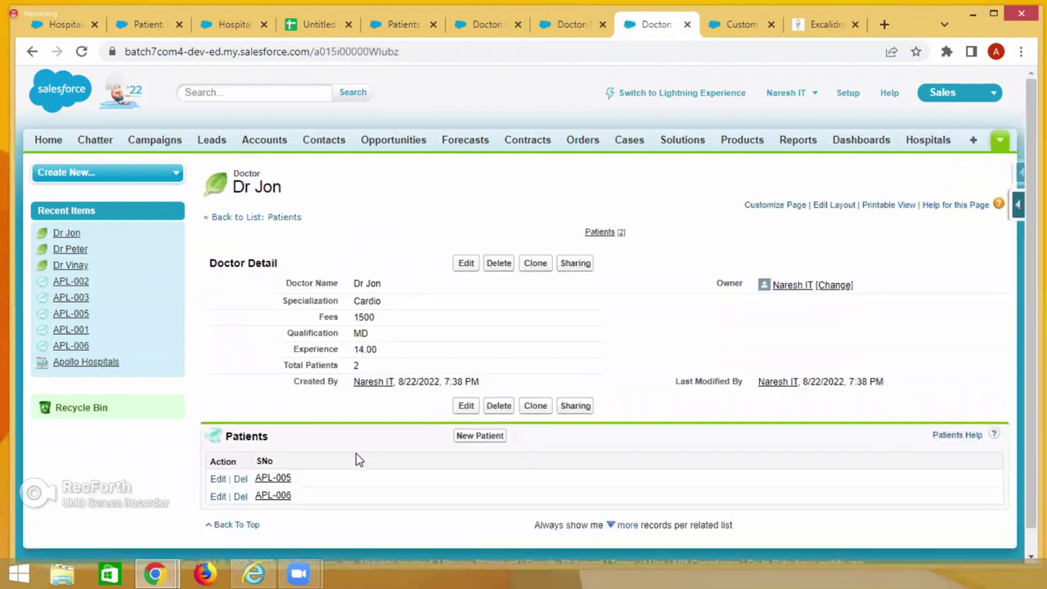
# Compare the Total Patients values and related patients across the three open doctor records
pyautogui.click(480, 24)
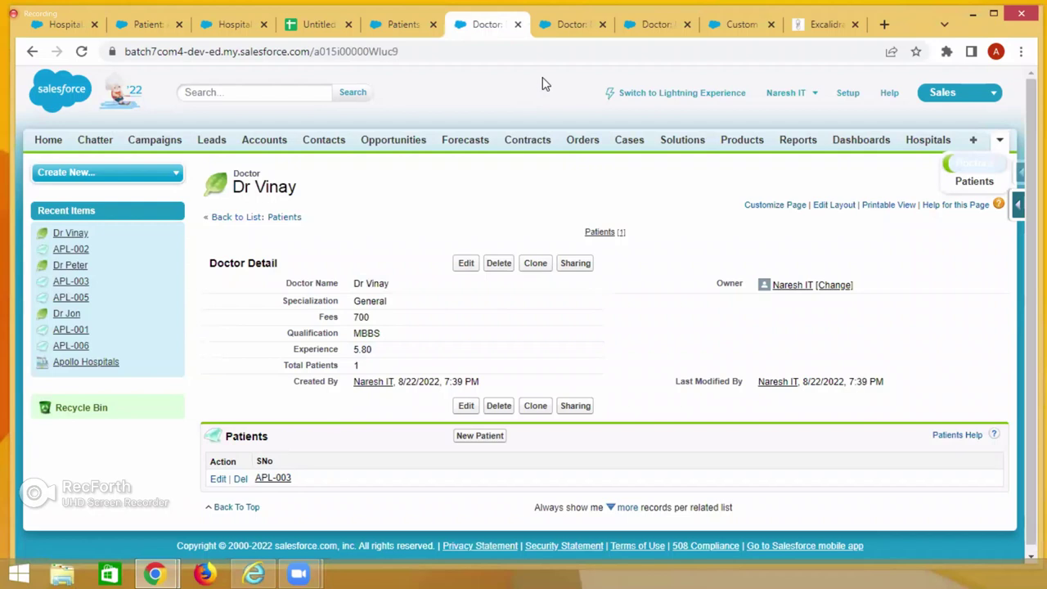
pyautogui.click(570, 26)
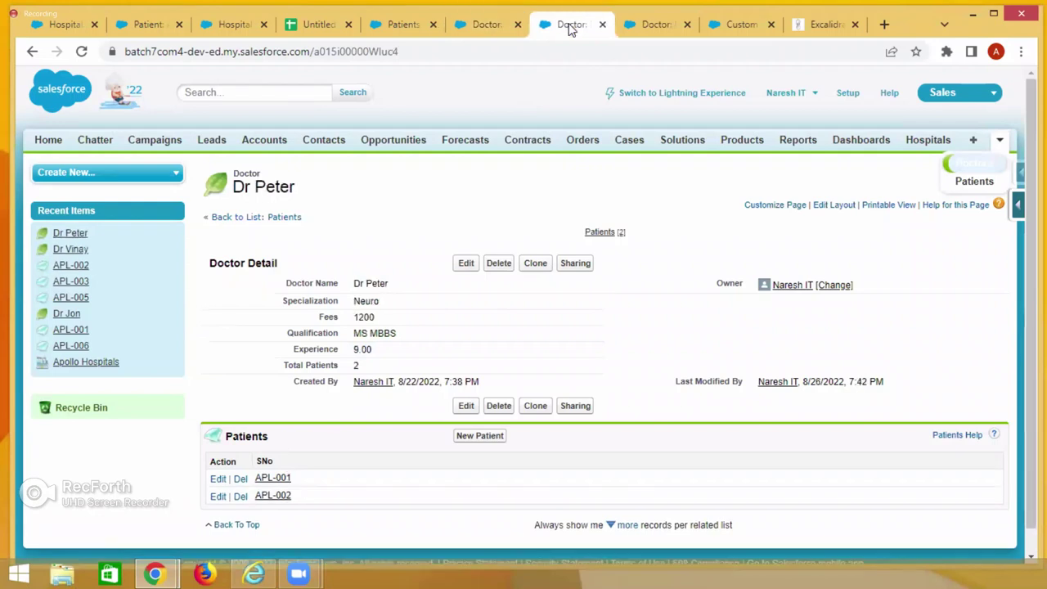
pyautogui.click(662, 24)
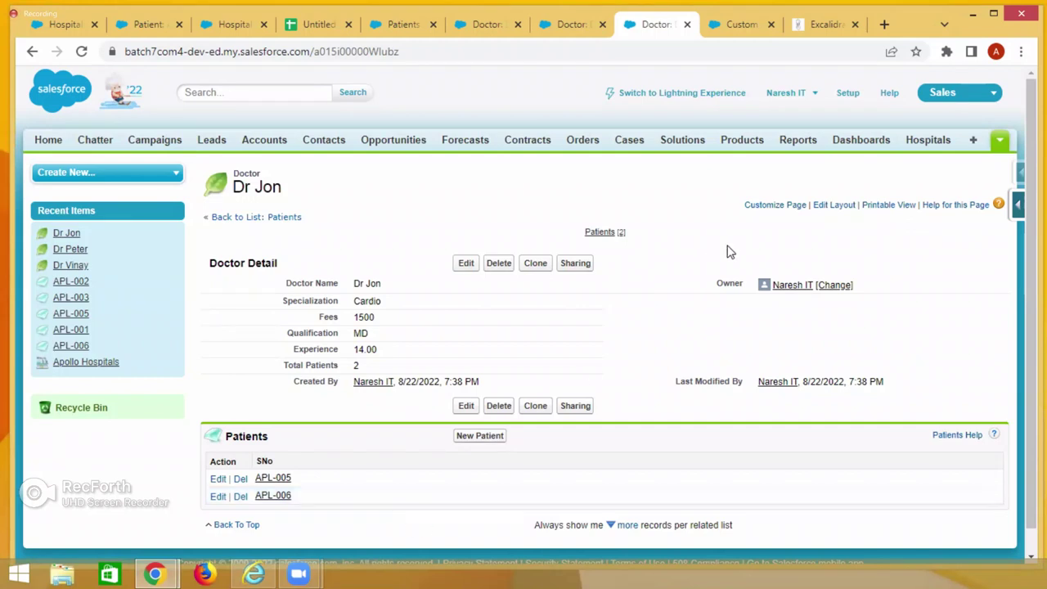
# Switch to Excalidraw and write two sample birth dates, one in 2020 and one in 1990, on separate lines below the Inline Edit text
pyautogui.click(822, 25)
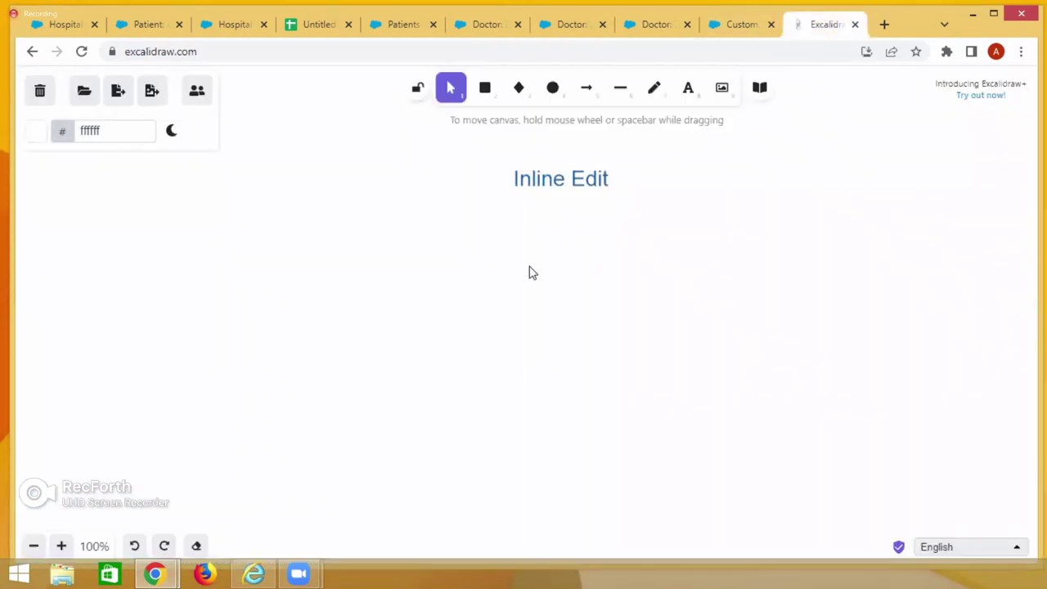
pyautogui.doubleClick(496, 270)
pyautogui.write('23/3')
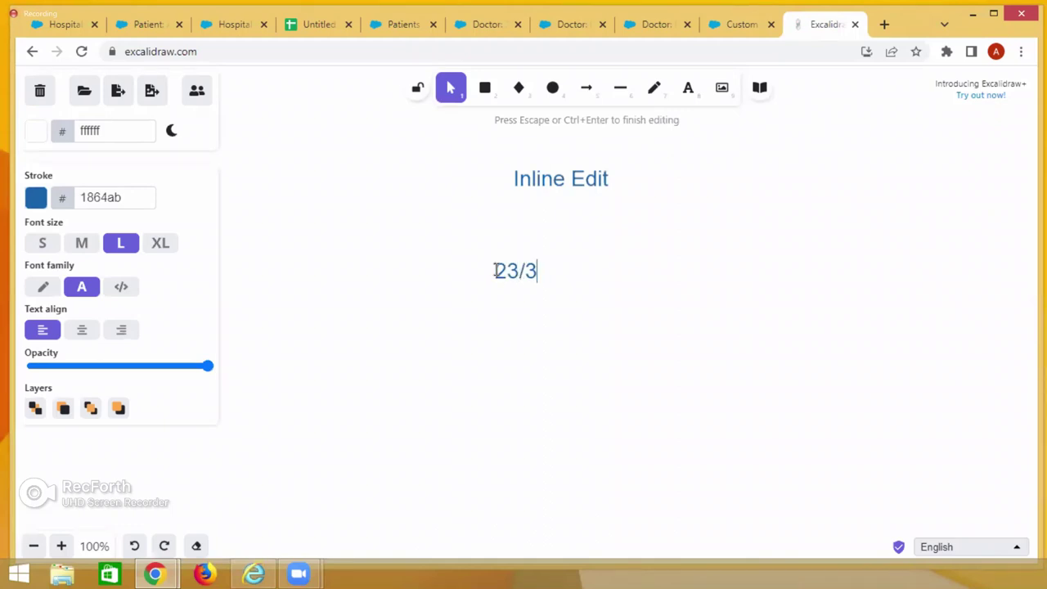
pyautogui.write('/20022')
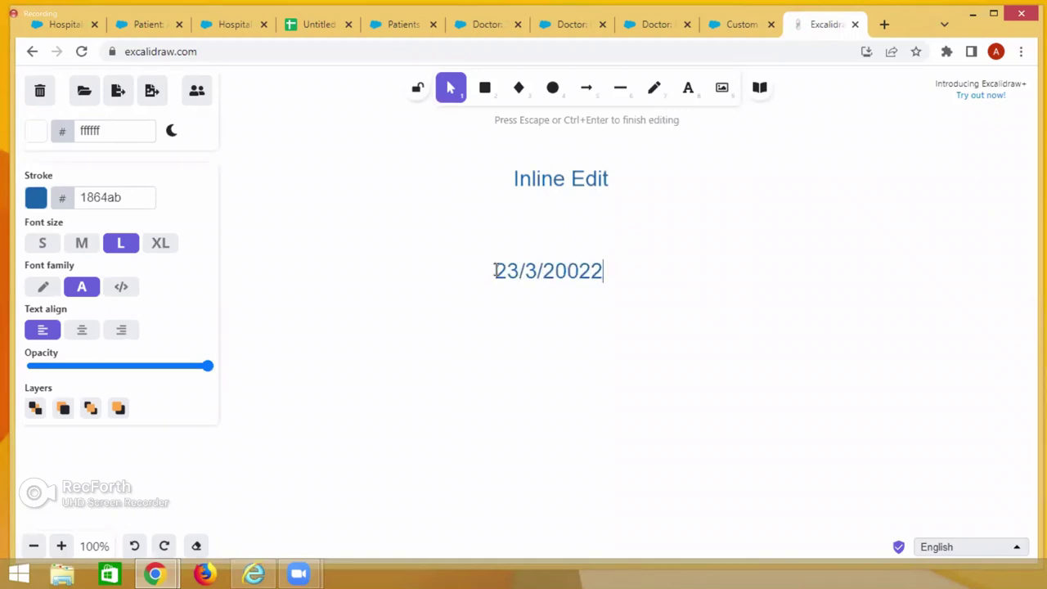
pyautogui.press('Return')
pyautogui.click(577, 271)
pyautogui.press('BackSpace')
pyautogui.click(593, 272)
pyautogui.press('BackSpace')
pyautogui.write('0')
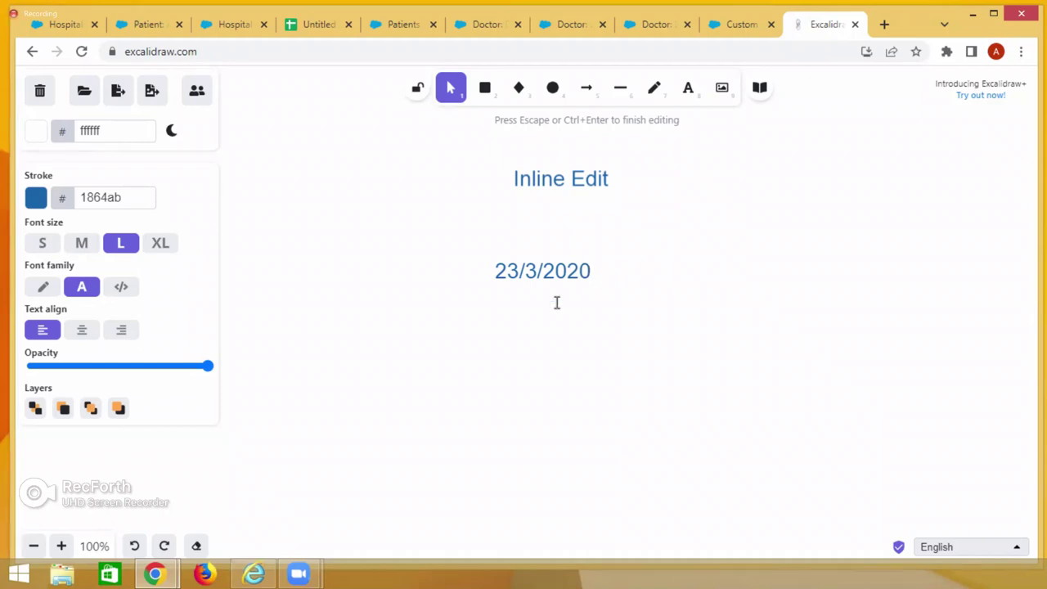
pyautogui.press('Return')
pyautogui.press('Return')
pyautogui.write('2/6/1990')
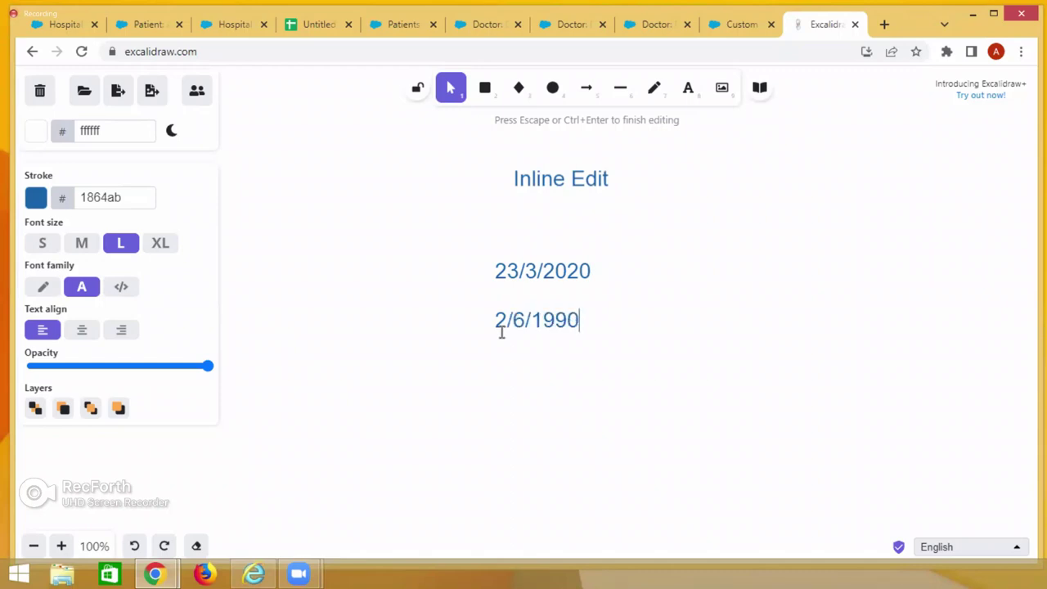
# Add the sample numbers 20 and 50 as text beside the two dates
pyautogui.doubleClick(311, 269)
pyautogui.write('20')
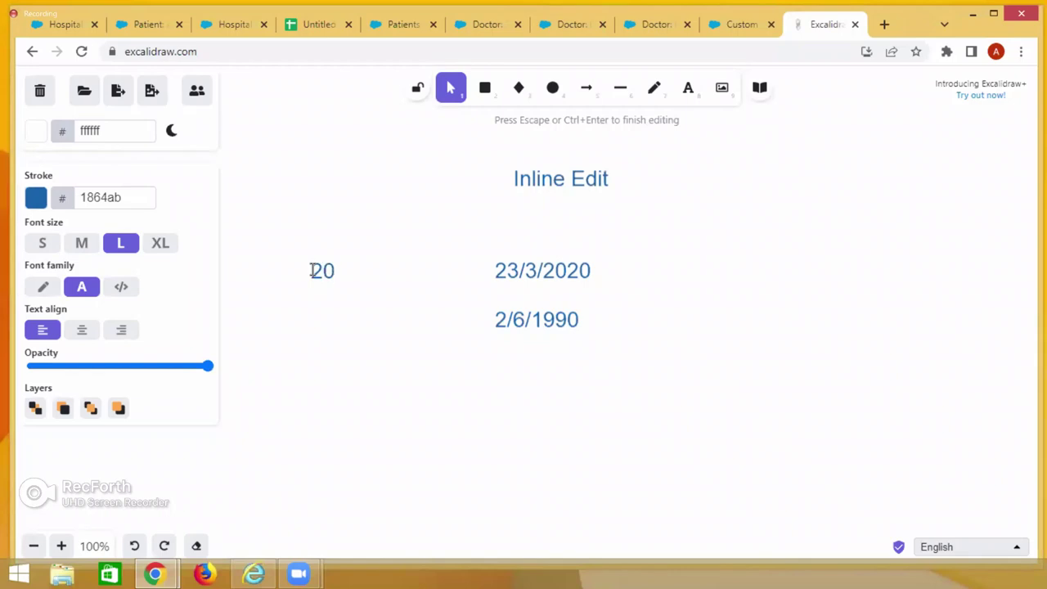
pyautogui.doubleClick(323, 316)
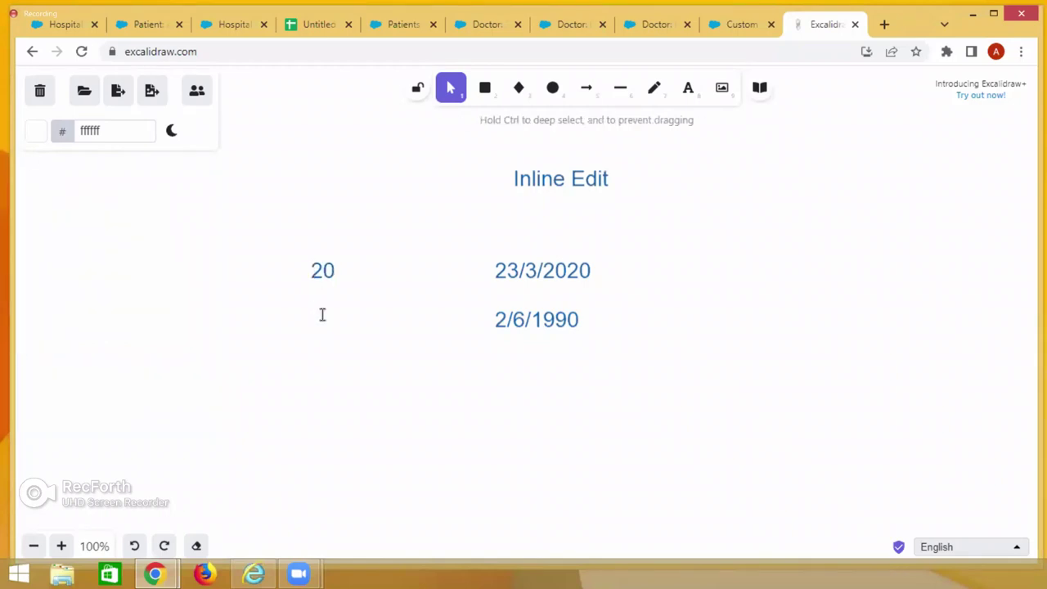
pyautogui.write('50')
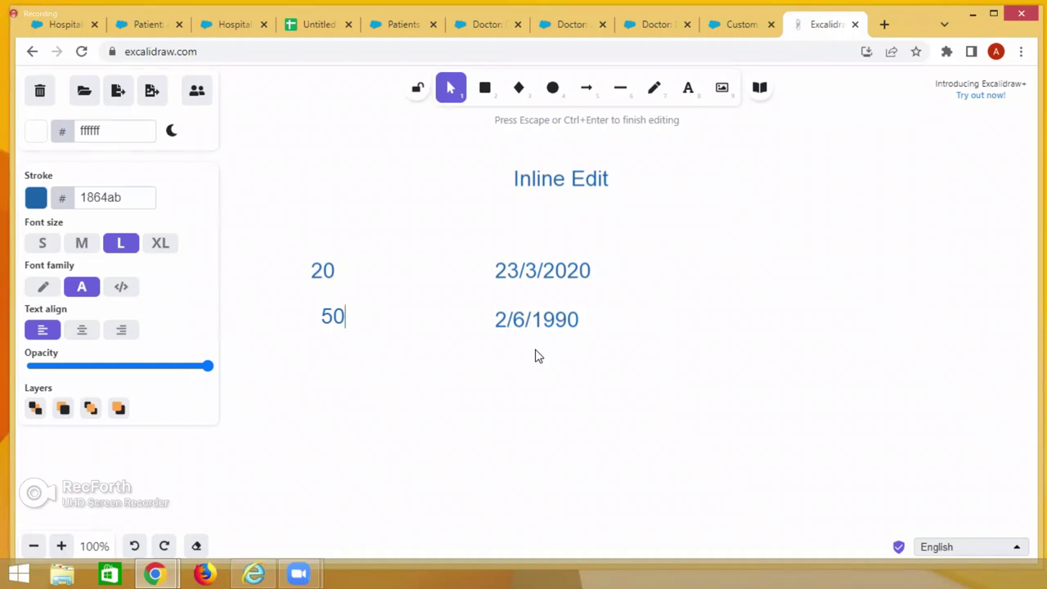
# Add the text labels "MAX - 2020" and "MIN - 1990" on the other side of the matching dates
pyautogui.doubleClick(524, 241)
pyautogui.doubleClick(694, 266)
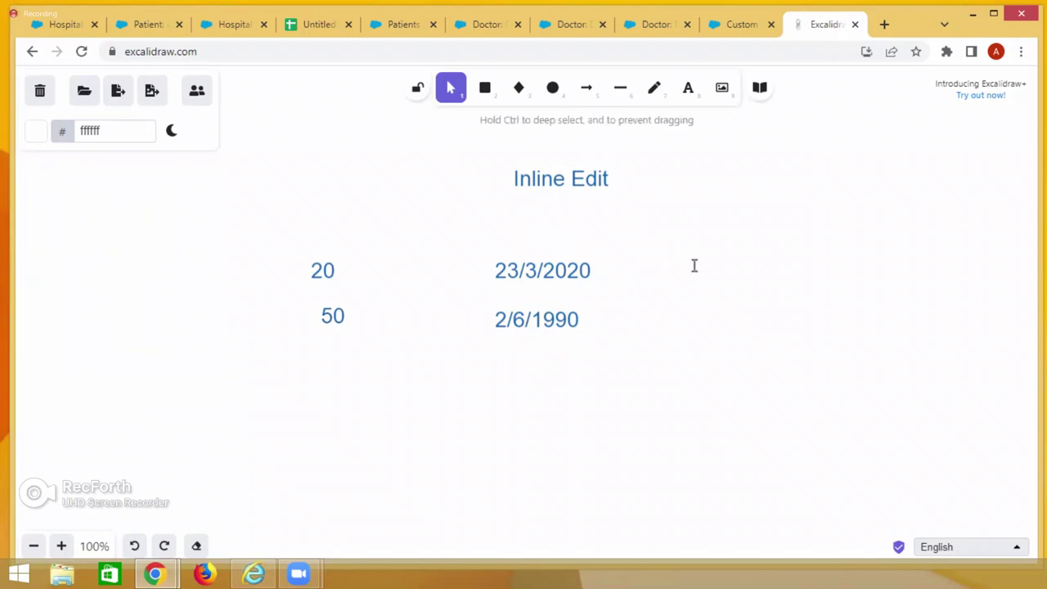
pyautogui.write('M')
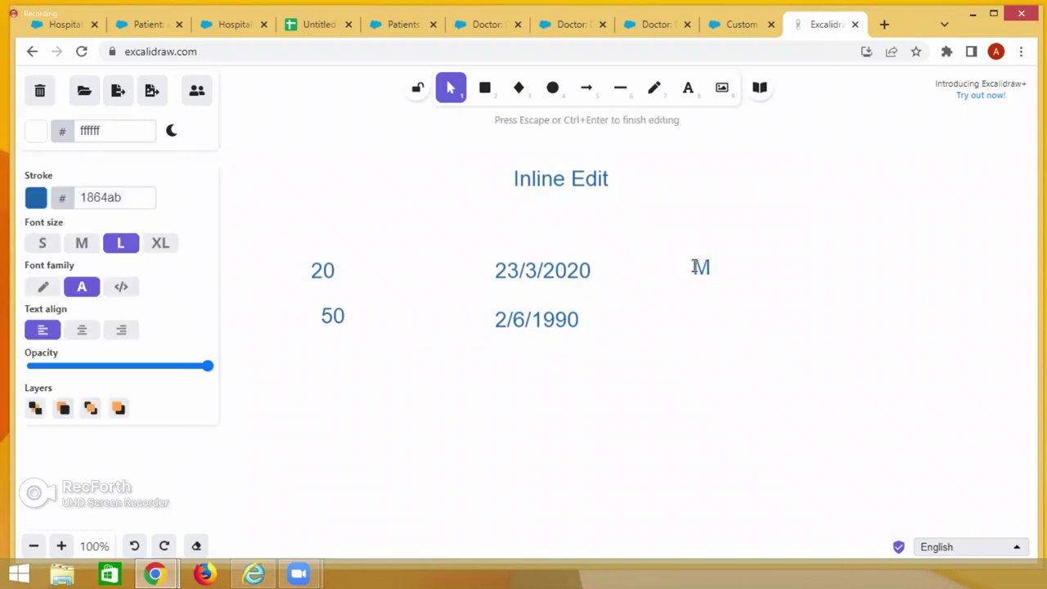
pyautogui.write('AX - 2020')
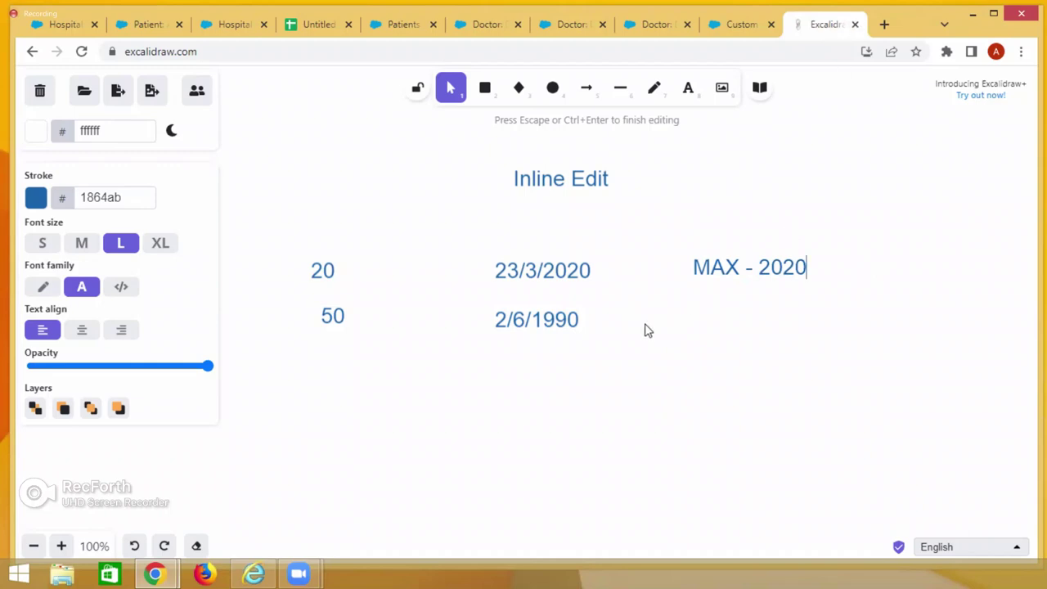
pyautogui.doubleClick(699, 319)
pyautogui.write('MIN -')
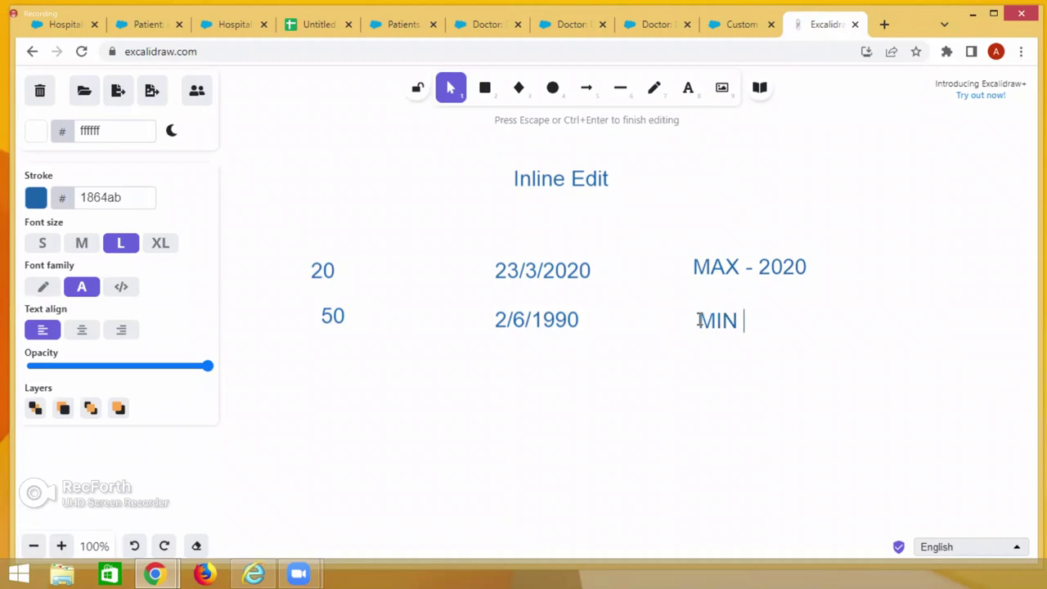
pyautogui.write(' 1990')
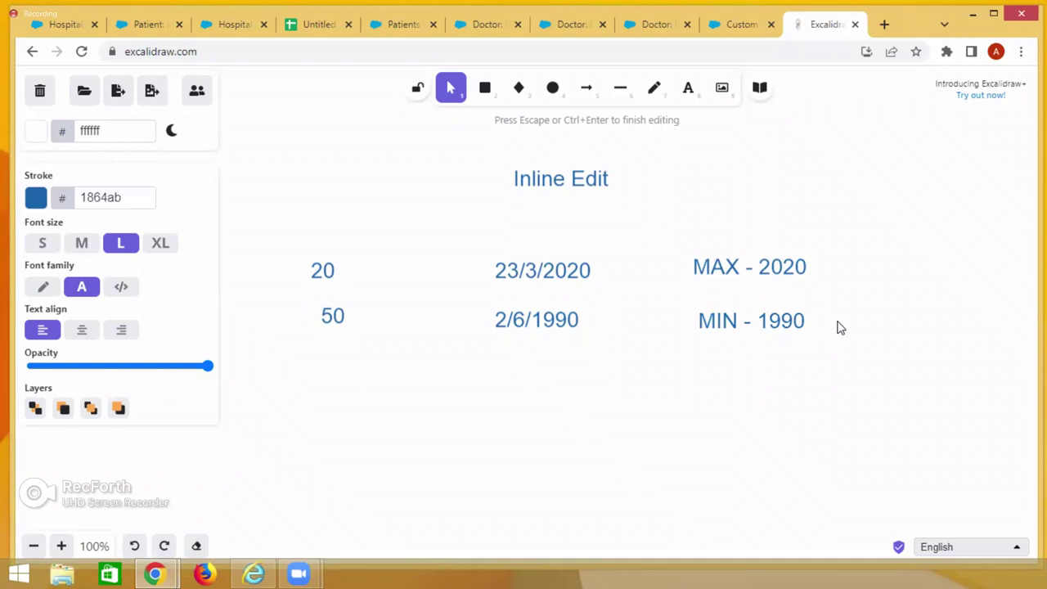
# Append "- older DOB" to the MIN note and add "- Younger" beside the MAX note
pyautogui.write('- yo')
pyautogui.press('BackSpace')
pyautogui.press('BackSpace')
pyautogui.write('older DOB')
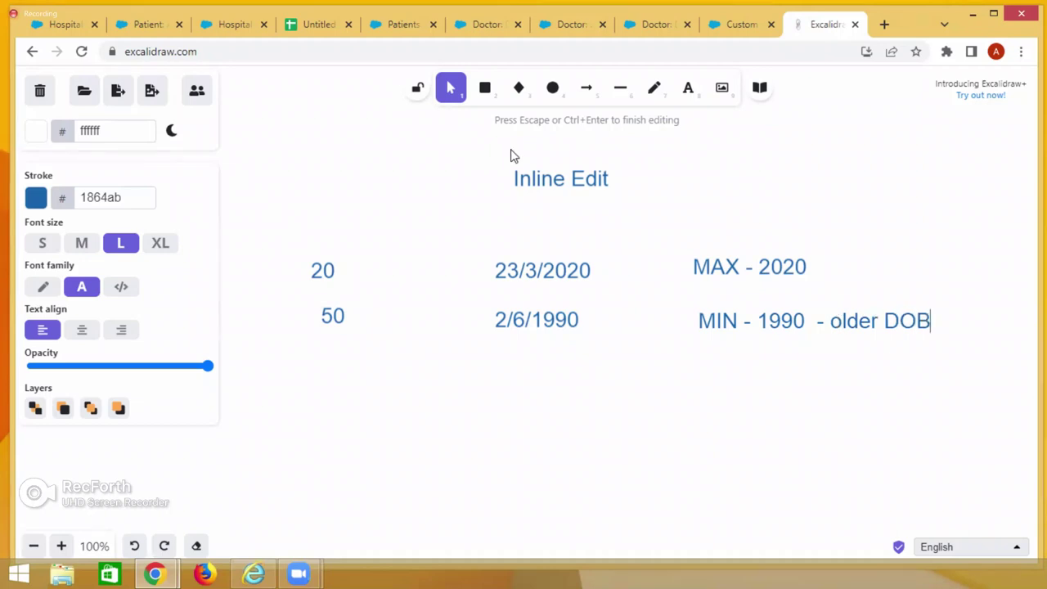
pyautogui.doubleClick(818, 266)
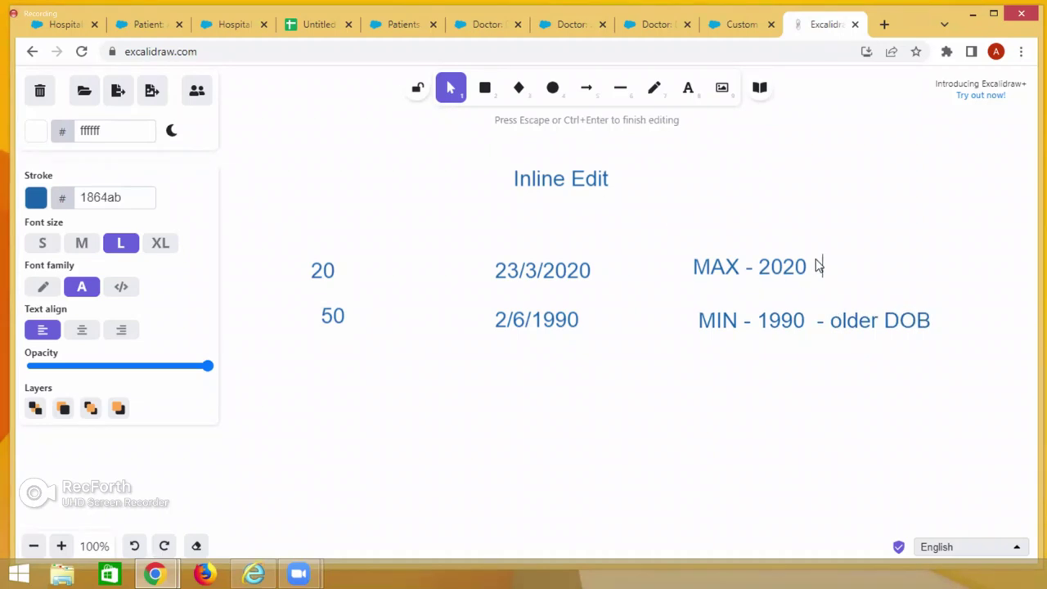
pyautogui.write('- Younger')
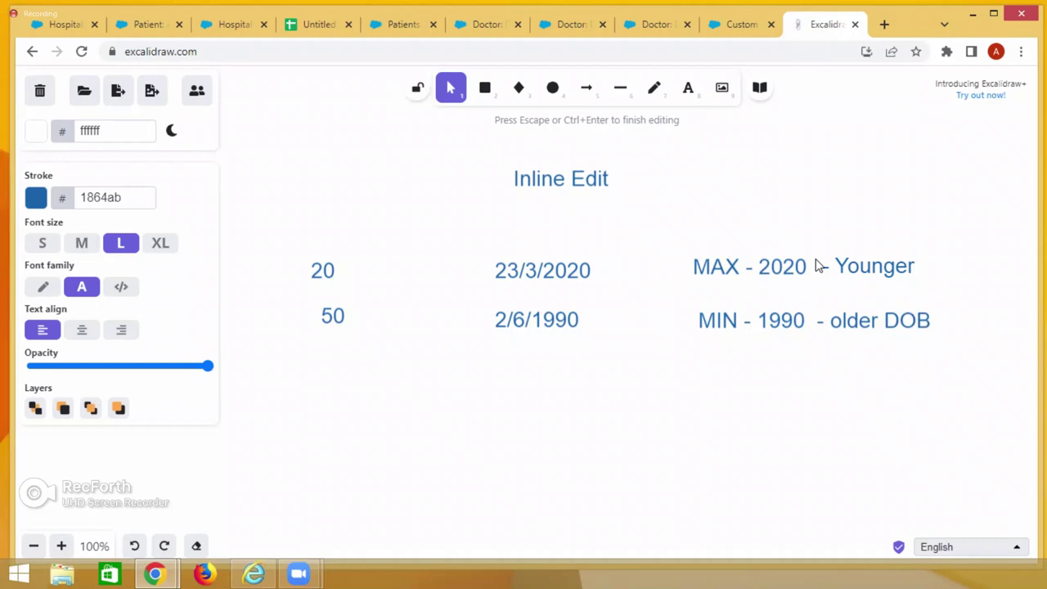
# Append "DOB" to the "- Younger" note beside the MAX label
pyautogui.write('DOB')
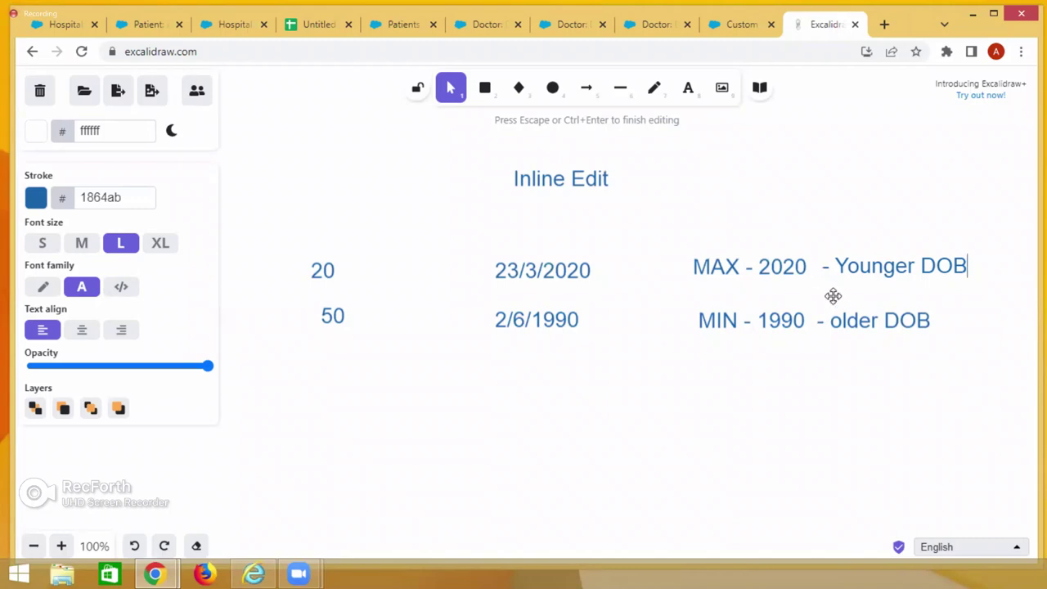
# Switch to Salesforce, open the Doctor object's custom fields, and start a new custom field of type Roll-Up Summary
pyautogui.click(650, 27)
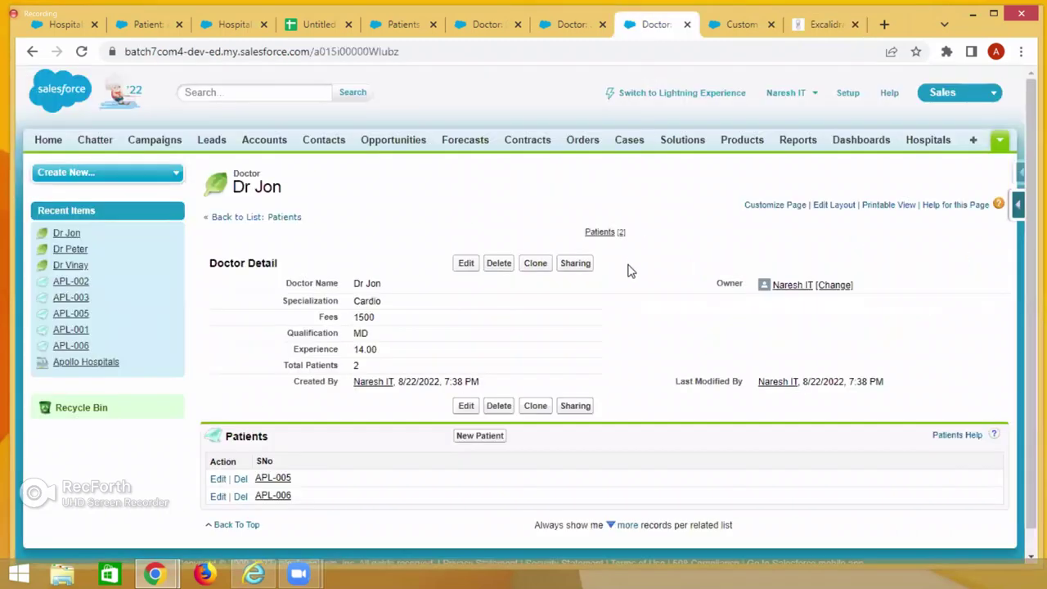
pyautogui.click(1018, 204)
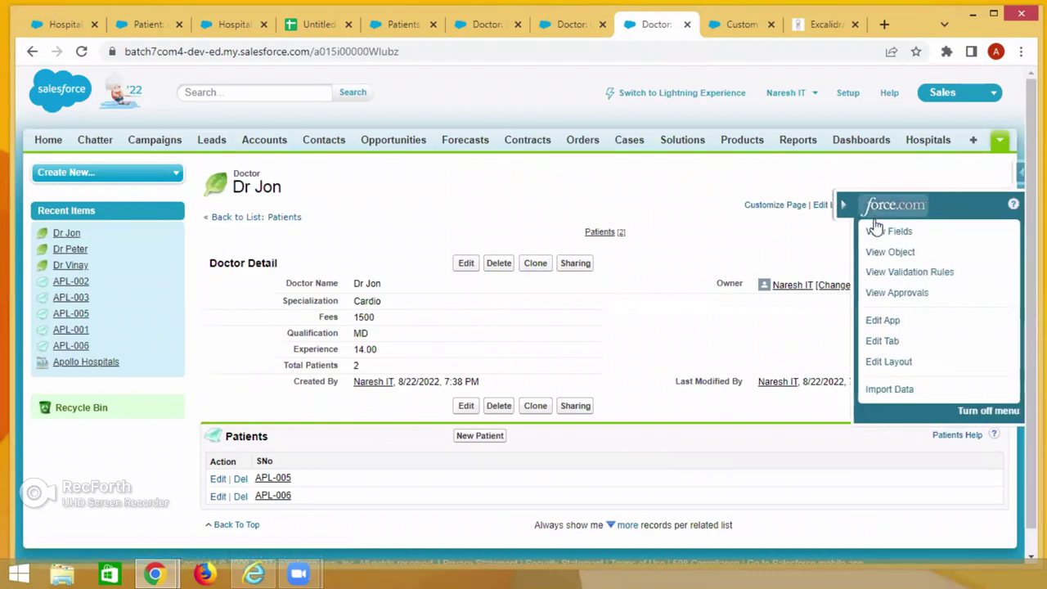
pyautogui.click(877, 232)
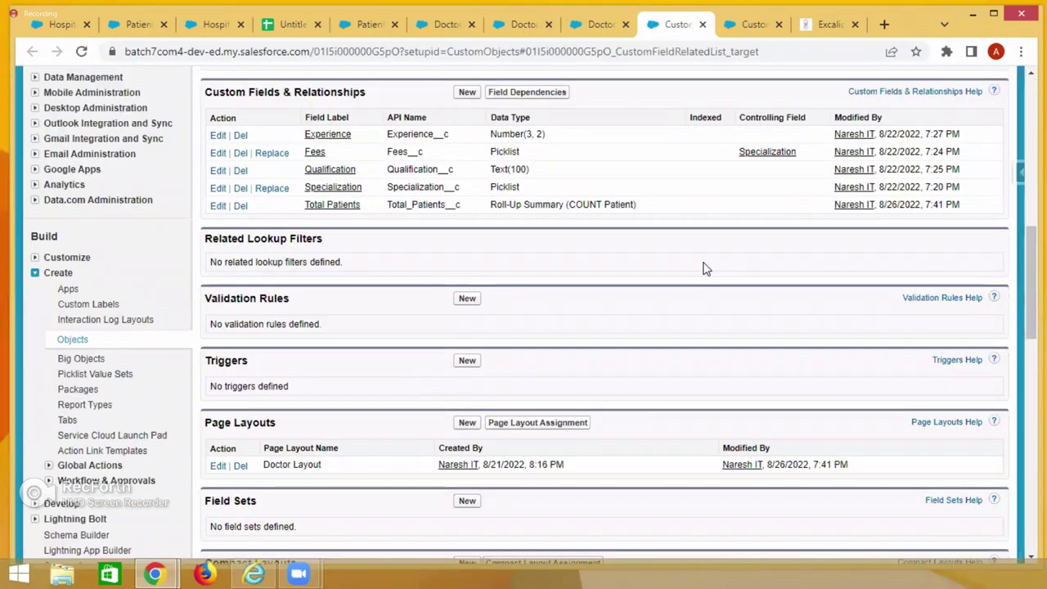
pyautogui.click(466, 92)
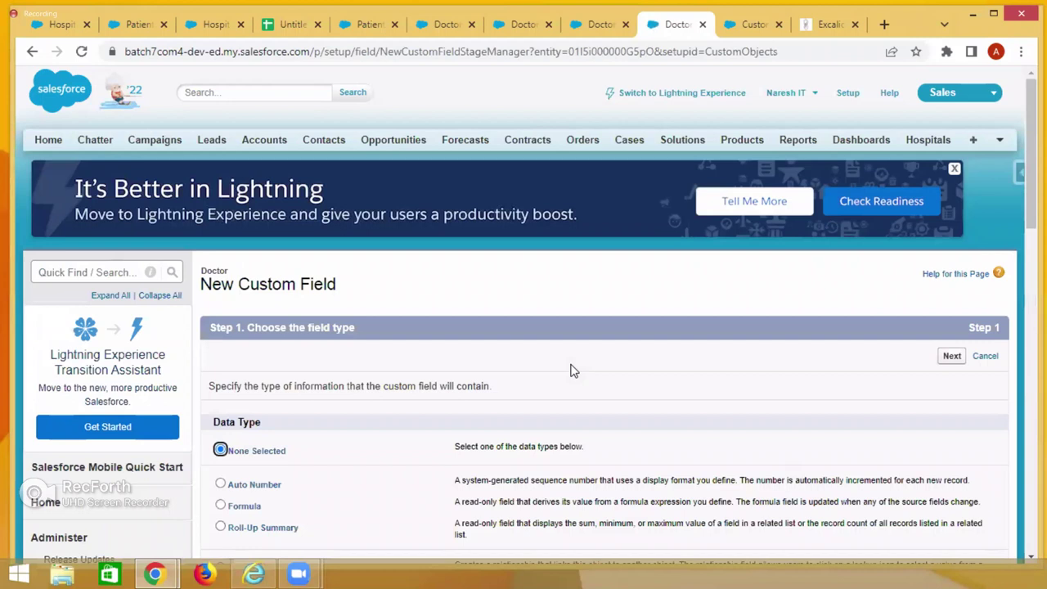
pyautogui.scroll(-5, 458, 397)
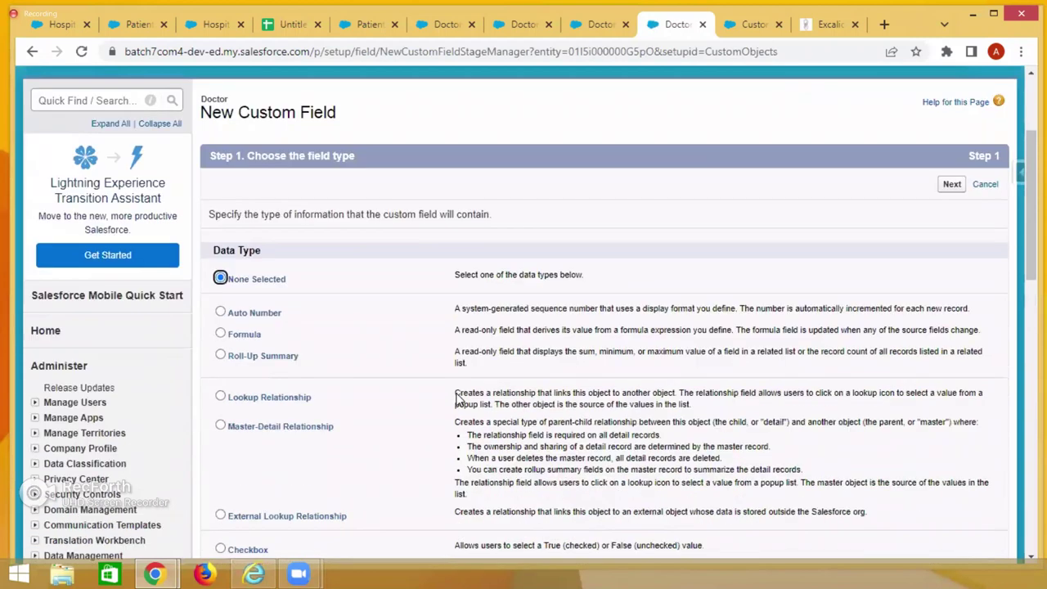
pyautogui.scroll(3, 292, 378)
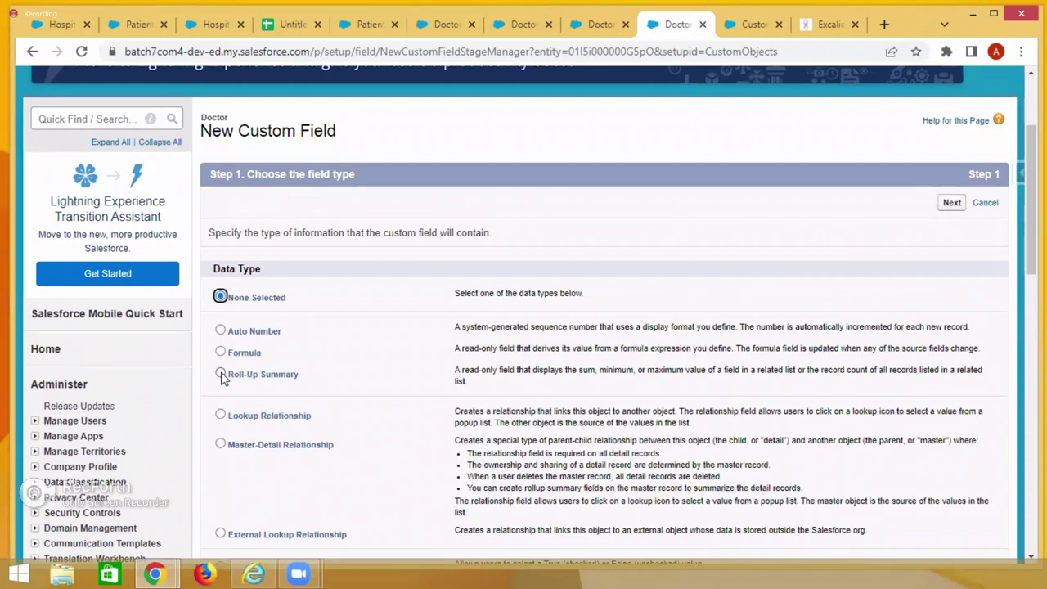
pyautogui.click(221, 374)
pyautogui.click(951, 204)
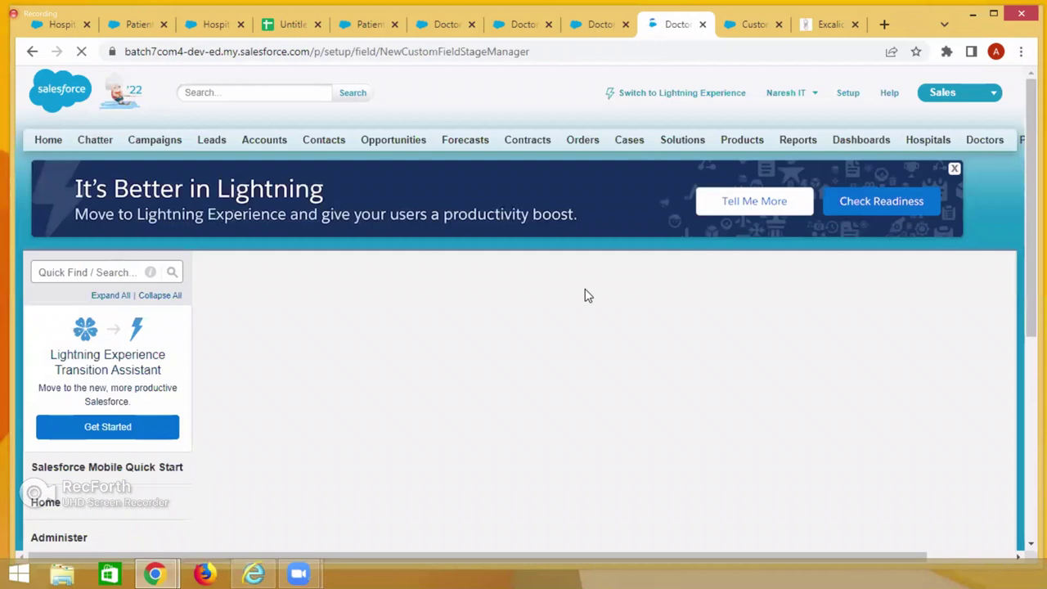
# Label the roll-up field "Older DOB" with the field name Older_DOB and continue to the summary calculation
pyautogui.click(390, 386)
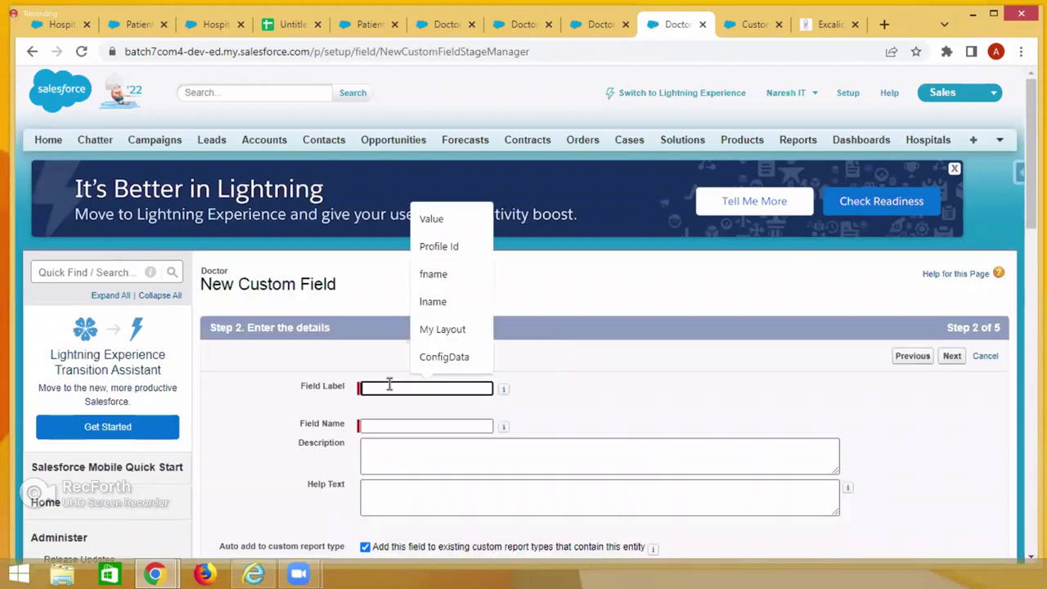
pyautogui.write('Ol')
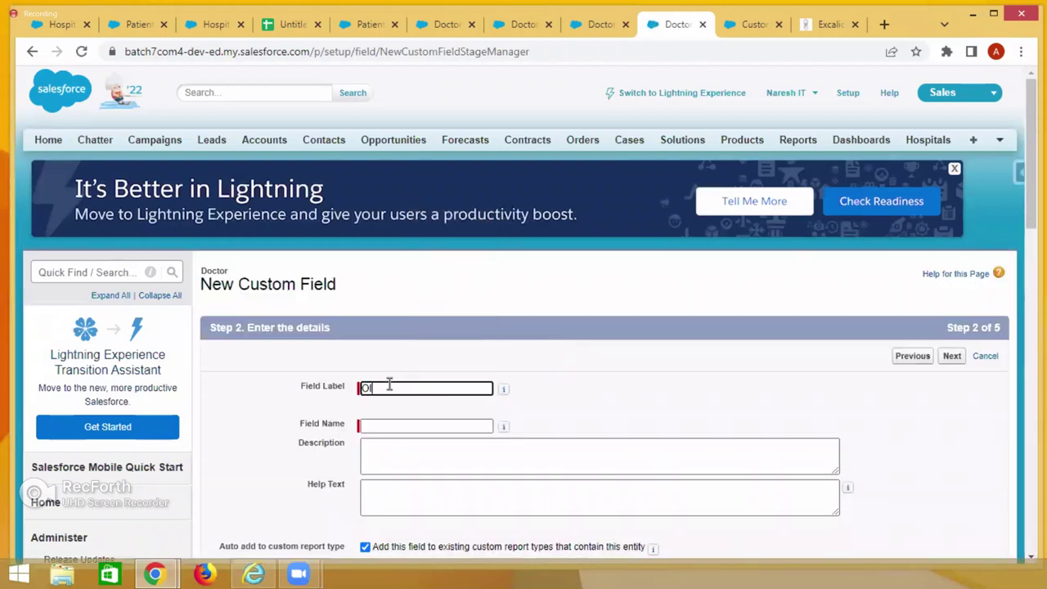
pyautogui.write('der-DOB')
pyautogui.click(406, 428)
pyautogui.click(951, 356)
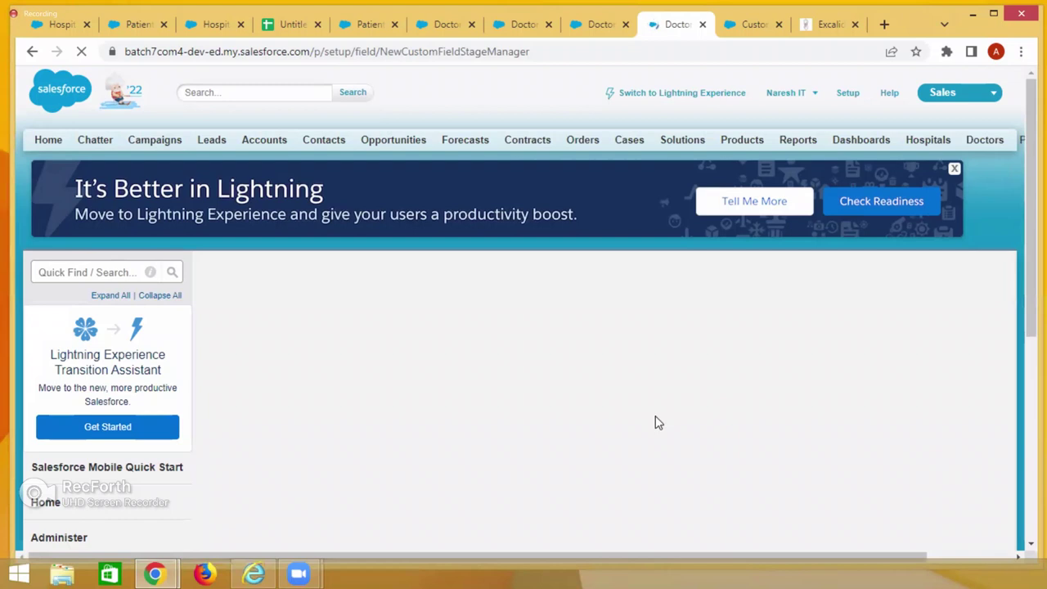
# Define the roll-up to summarize Patients using MIN on the Date of Birth field, with all records included
pyautogui.scroll(-2, 507, 419)
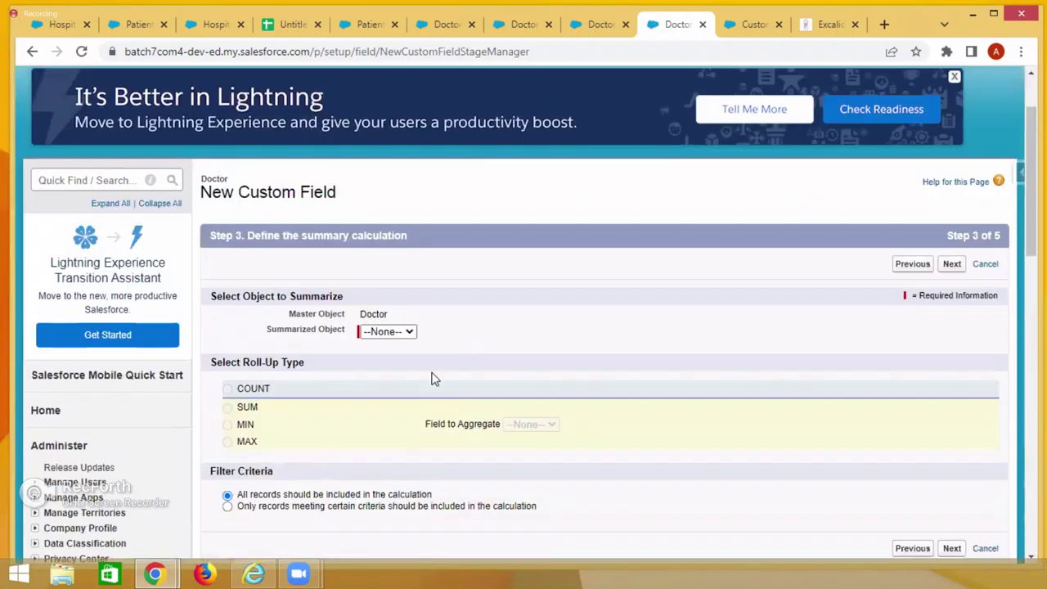
pyautogui.click(387, 270)
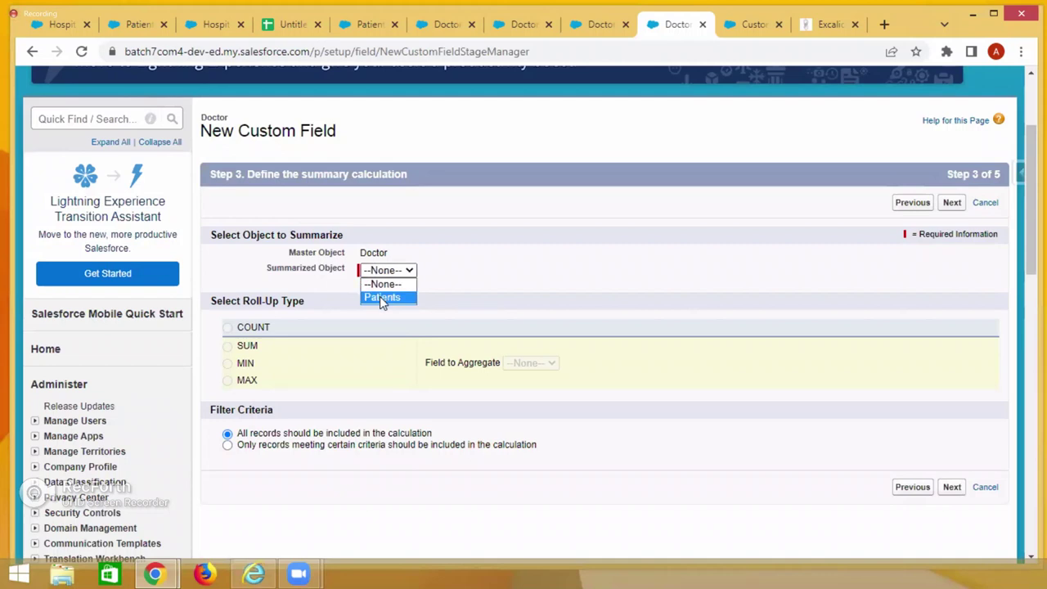
pyautogui.click(381, 297)
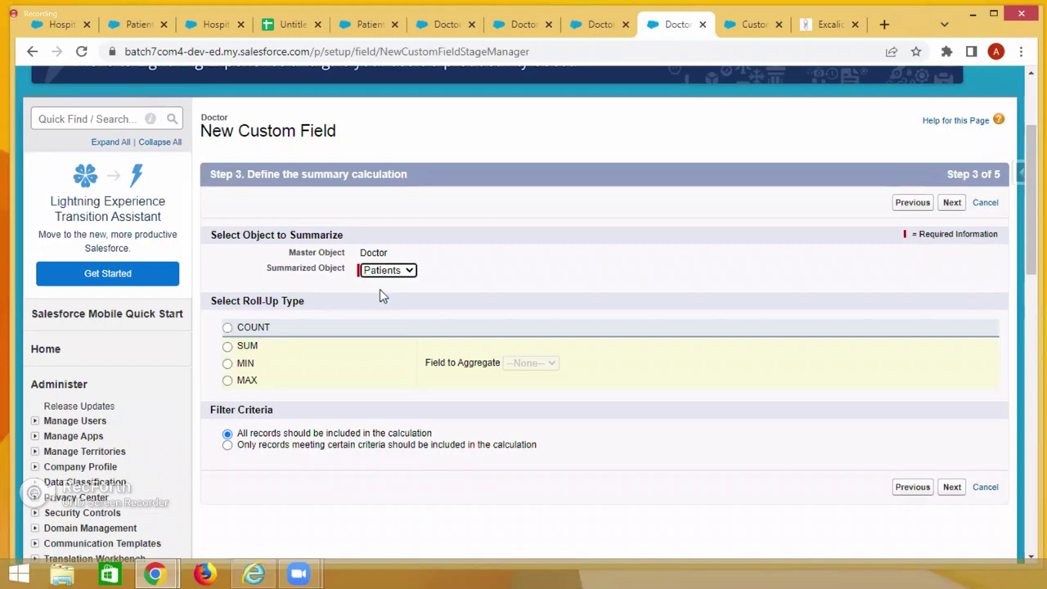
pyautogui.click(228, 364)
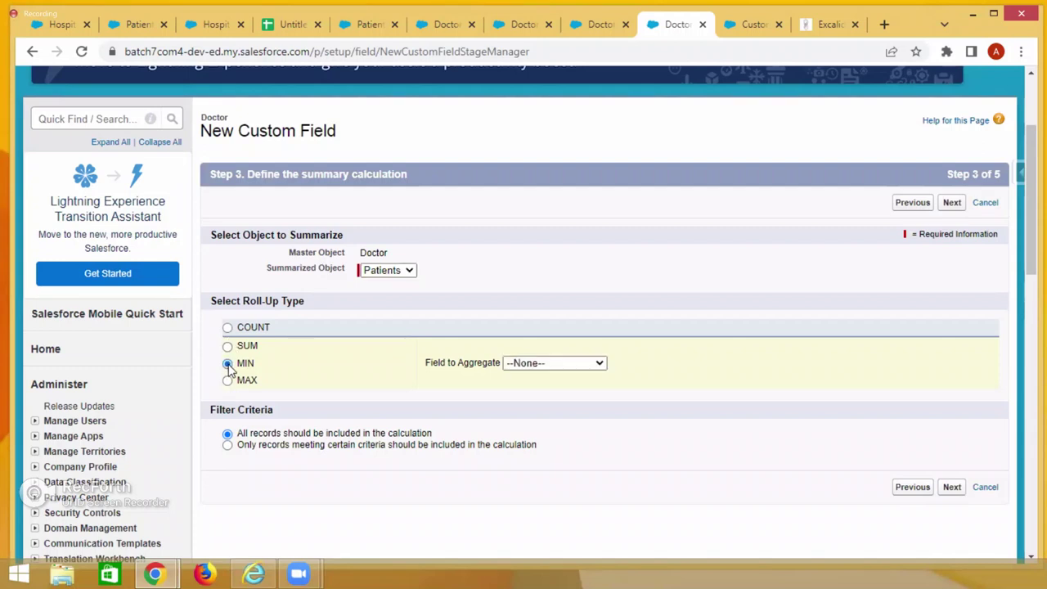
pyautogui.click(527, 368)
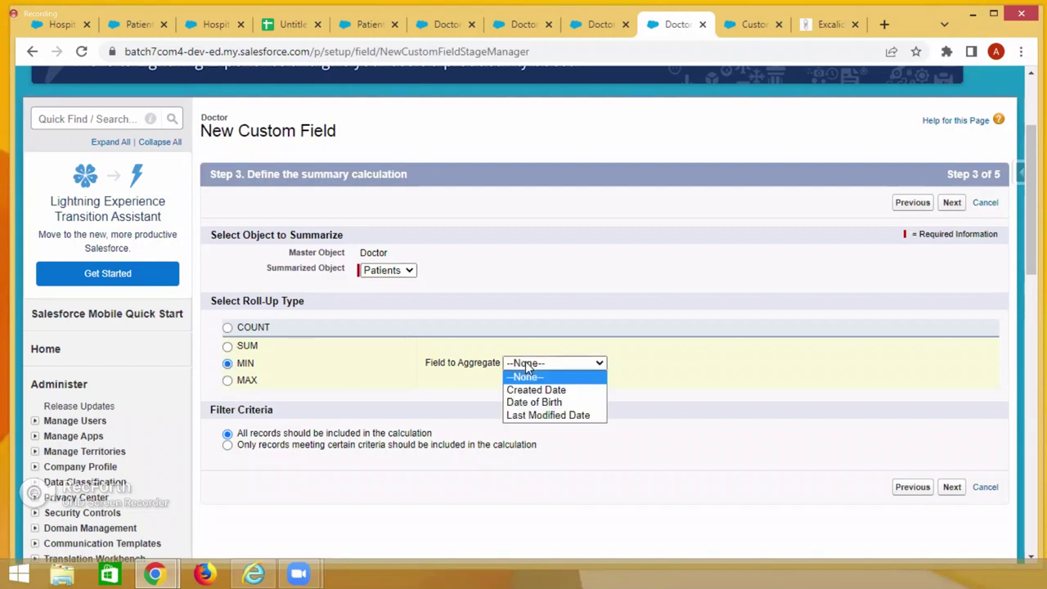
pyautogui.click(539, 405)
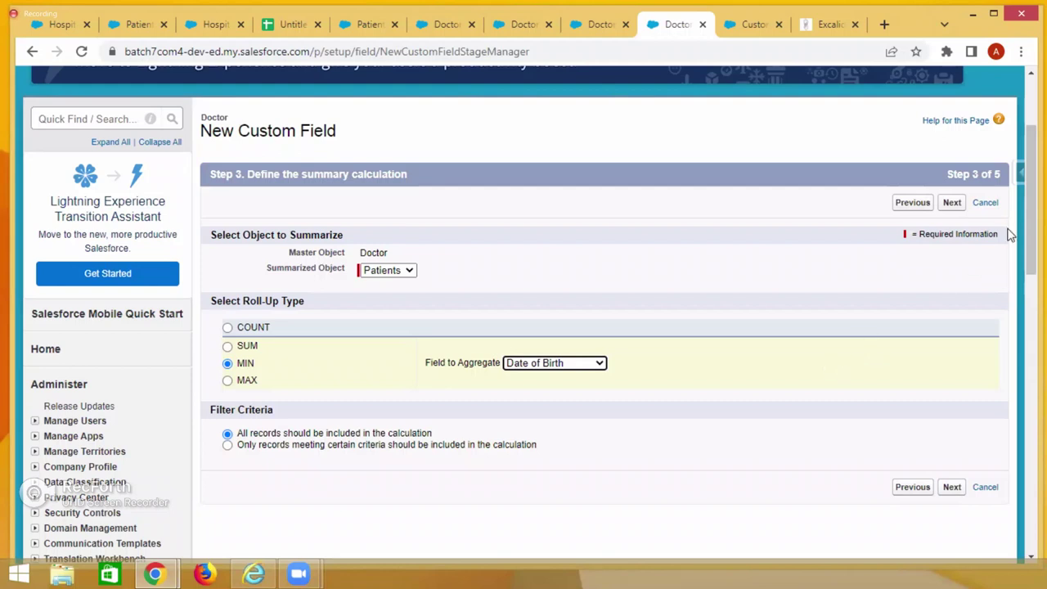
pyautogui.click(953, 203)
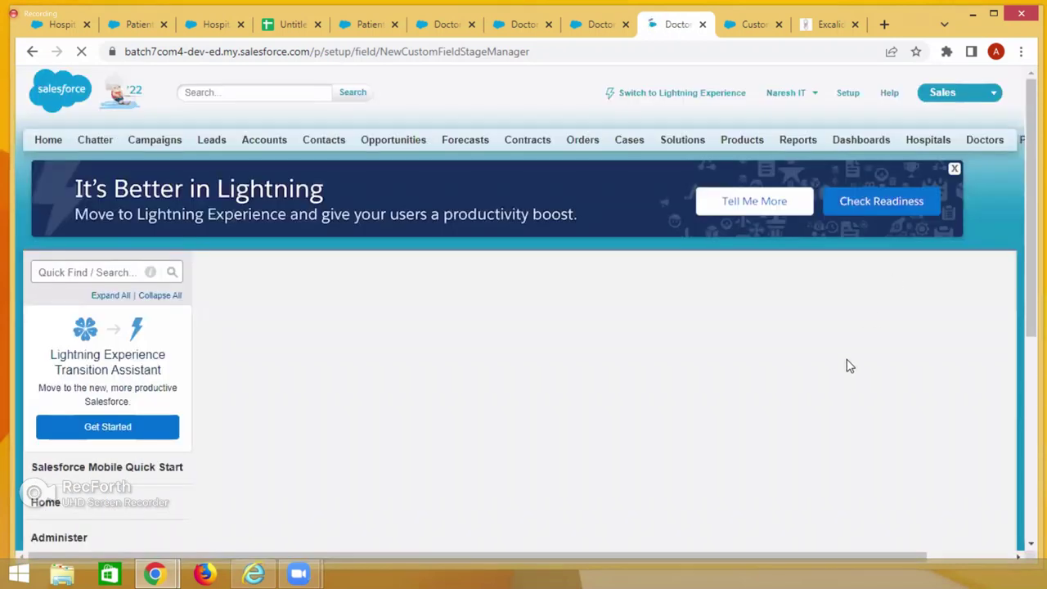
# Make the Older DOB field visible to all profiles and save it with the Doctor Layout included
pyautogui.click(753, 490)
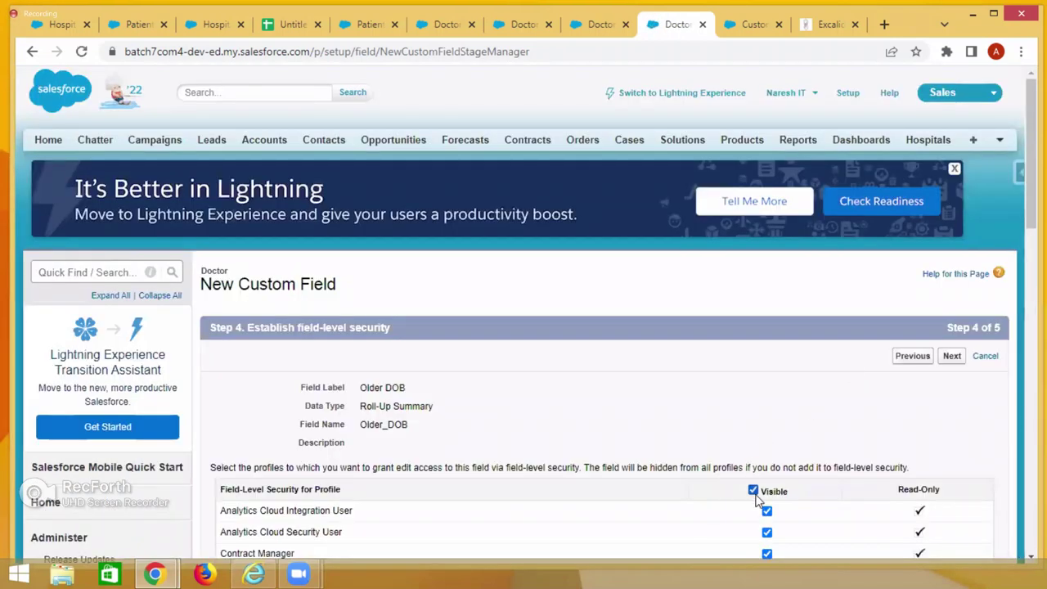
pyautogui.moveTo(454, 390); pyautogui.dragTo(461, 413)
pyautogui.click(948, 357)
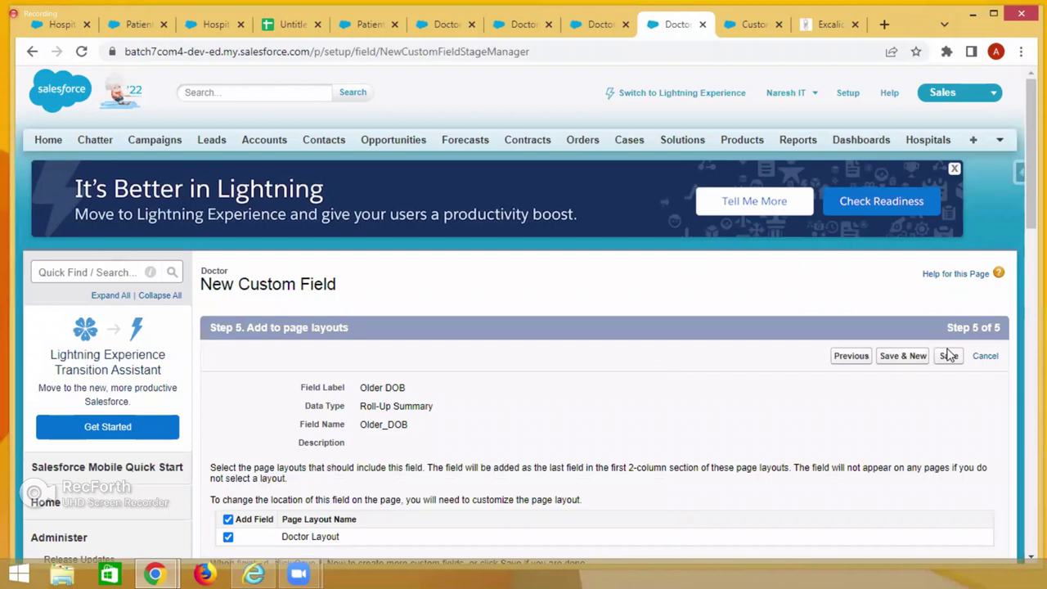
pyautogui.click(948, 356)
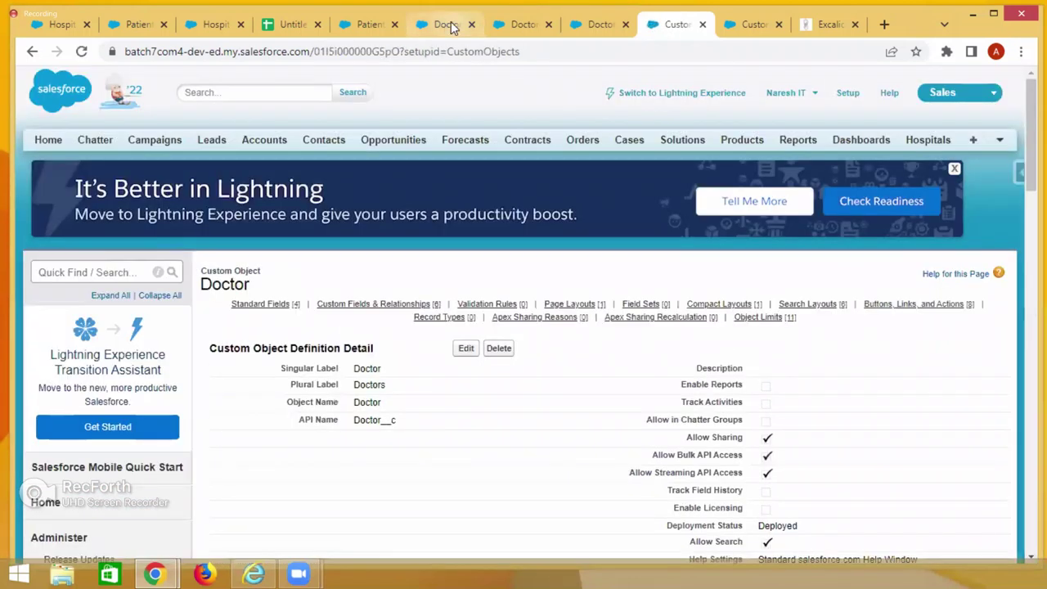
# Refresh the General specialization doctor's record and compare its Older DOB with the linked patient's date of birth
pyautogui.click(448, 24)
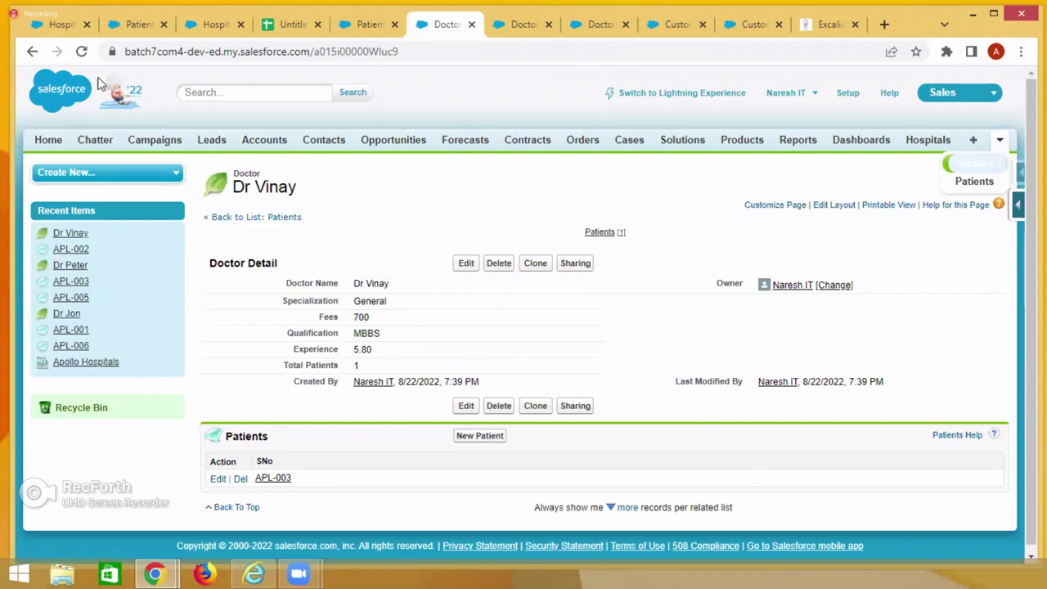
pyautogui.click(81, 52)
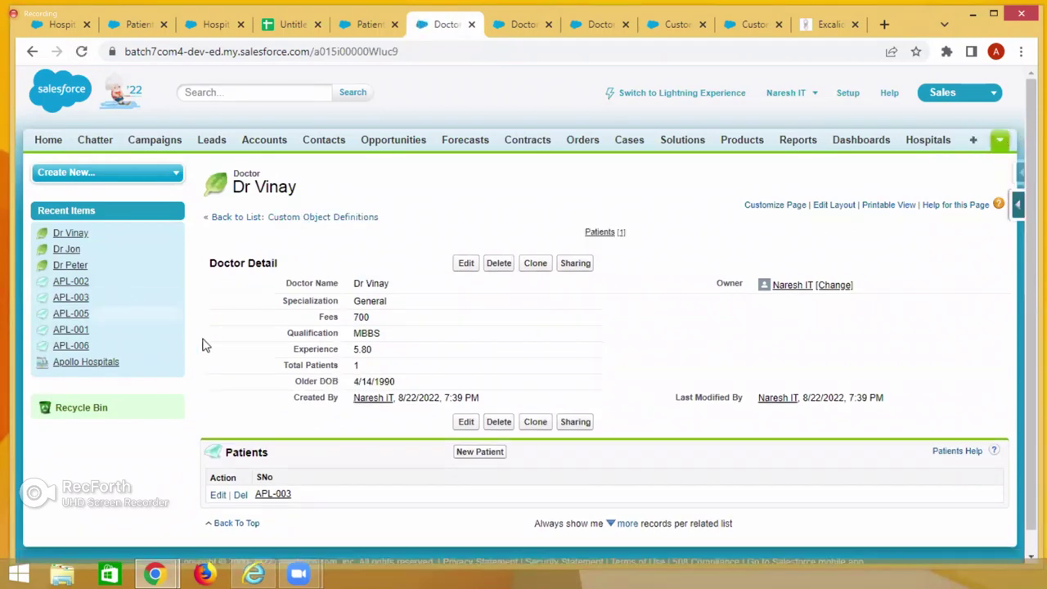
pyautogui.moveTo(356, 388); pyautogui.dragTo(404, 389)
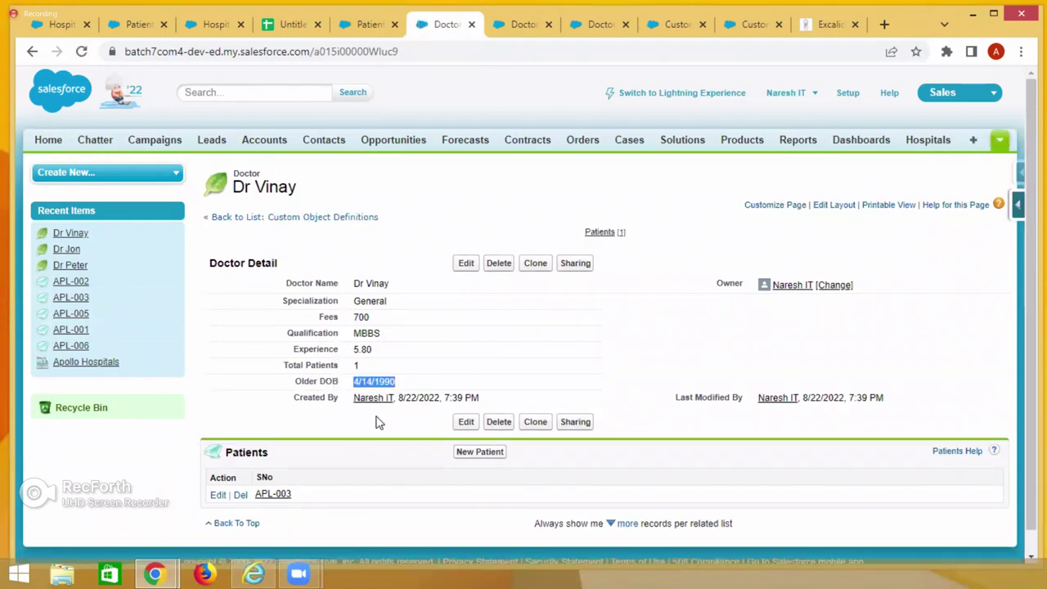
pyautogui.rightClick(279, 495)
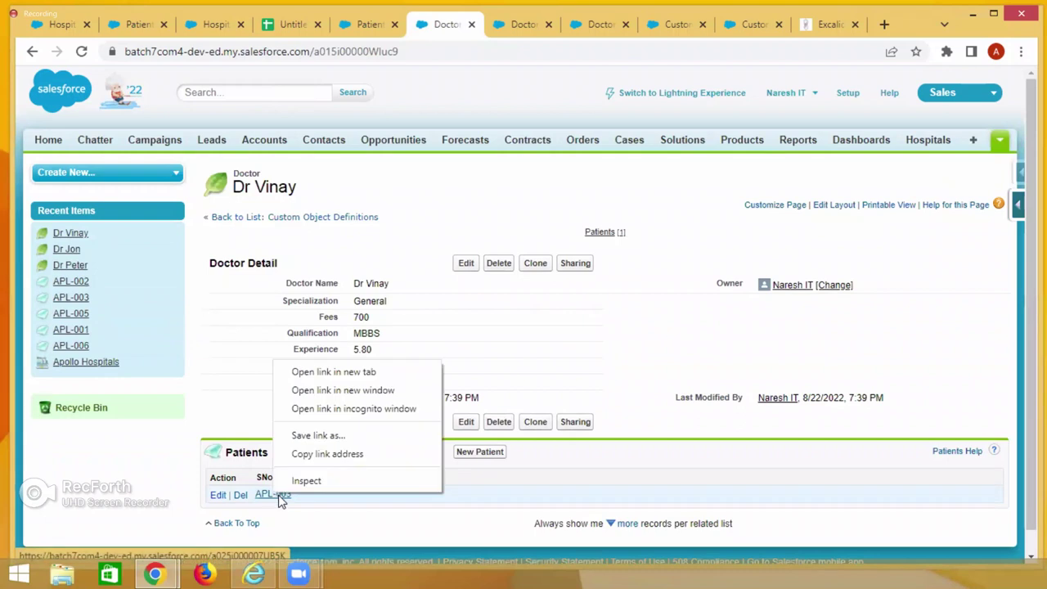
pyautogui.click(298, 371)
pyautogui.click(485, 33)
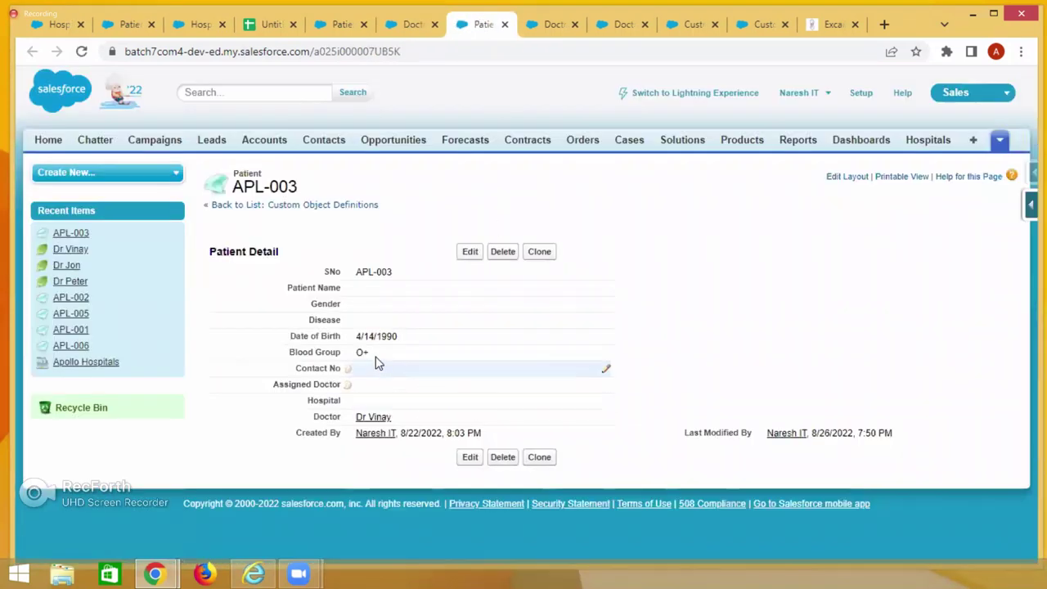
pyautogui.moveTo(356, 336); pyautogui.dragTo(419, 344)
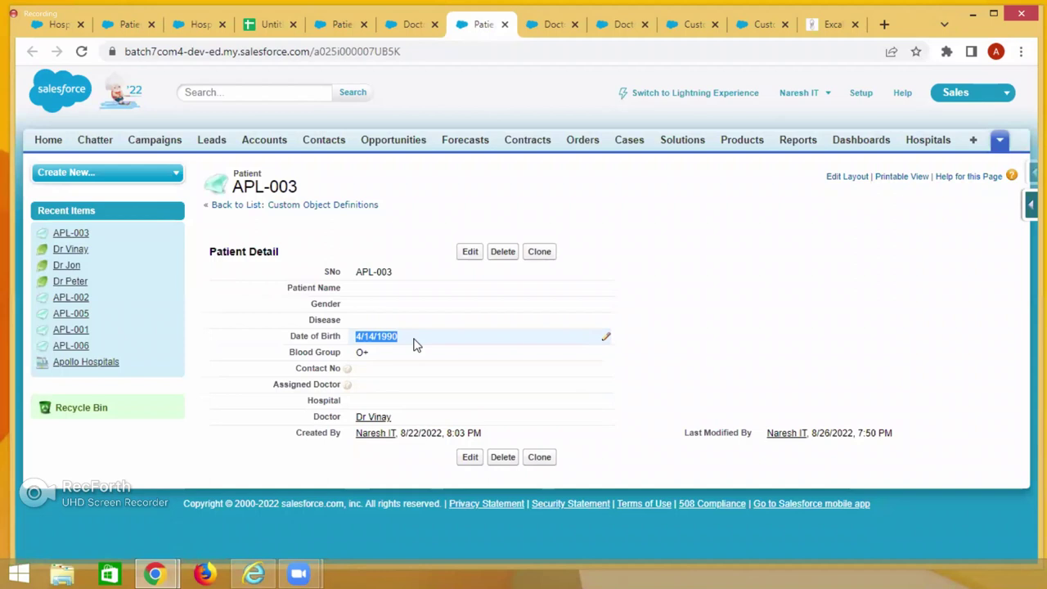
pyautogui.click(405, 25)
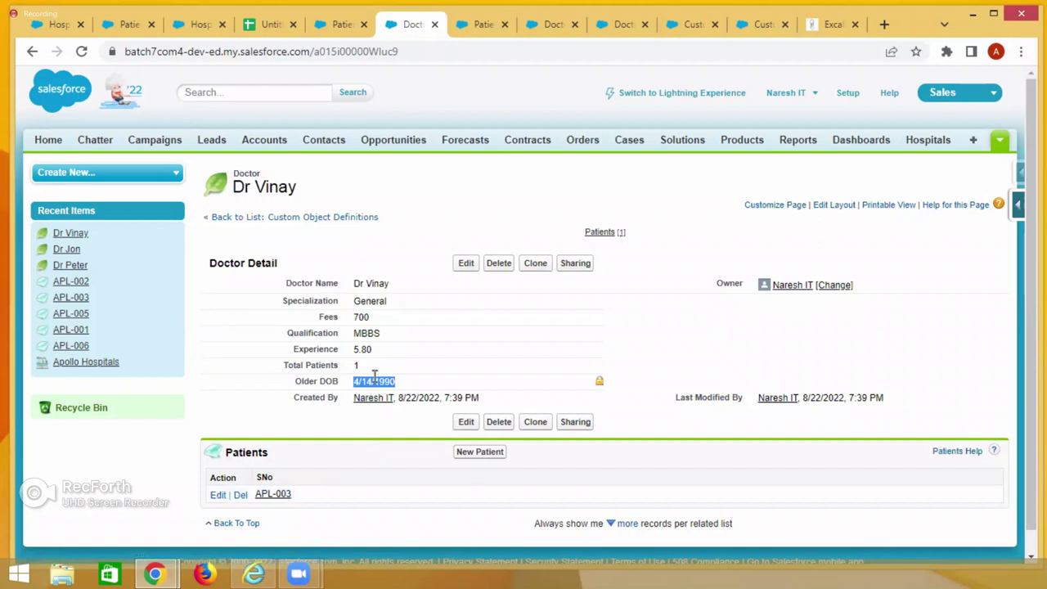
# Refresh the Neuro specialization doctor's record and compare its Older DOB with the dates of birth of both linked patients
pyautogui.click(552, 24)
pyautogui.click(81, 51)
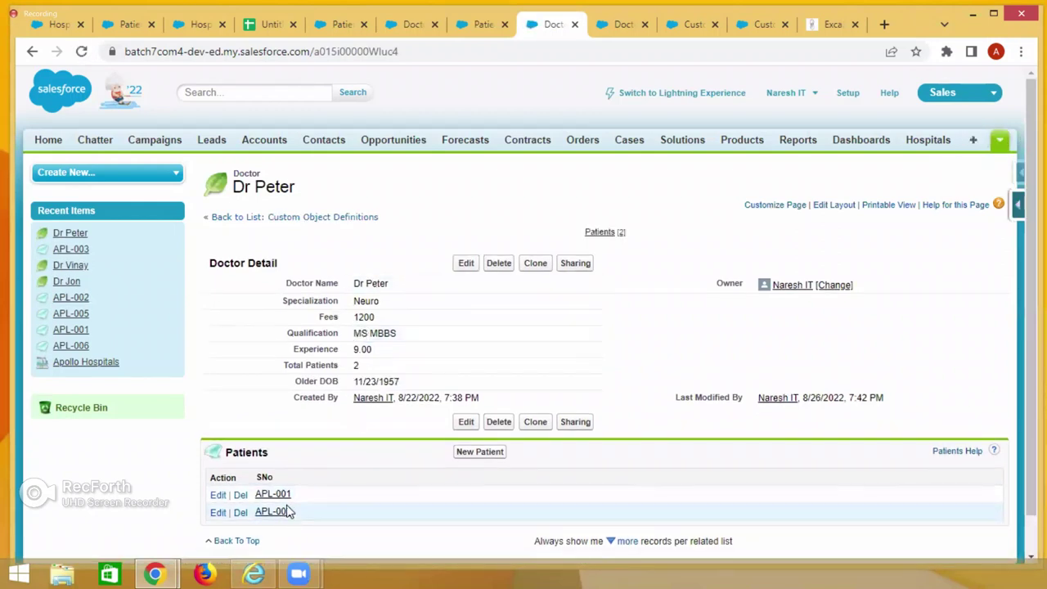
pyautogui.moveTo(401, 381); pyautogui.dragTo(348, 386)
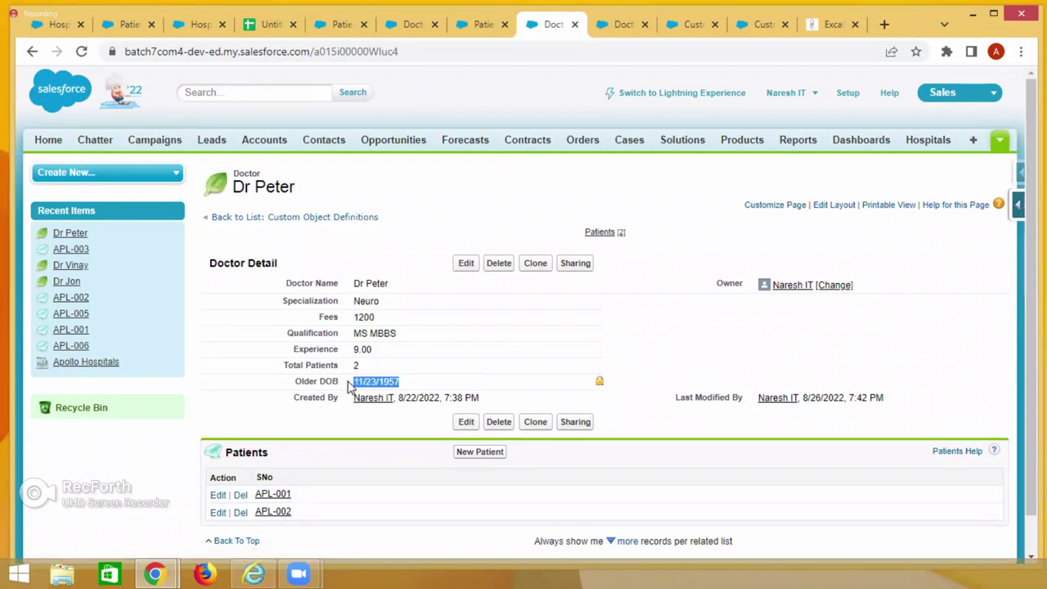
pyautogui.middleClick(276, 496)
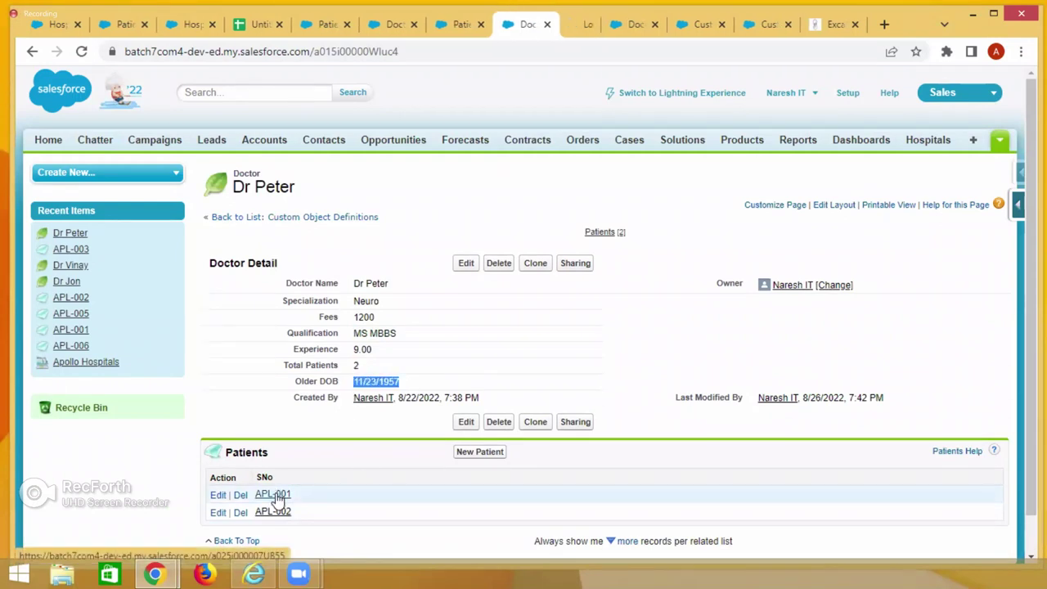
pyautogui.middleClick(276, 512)
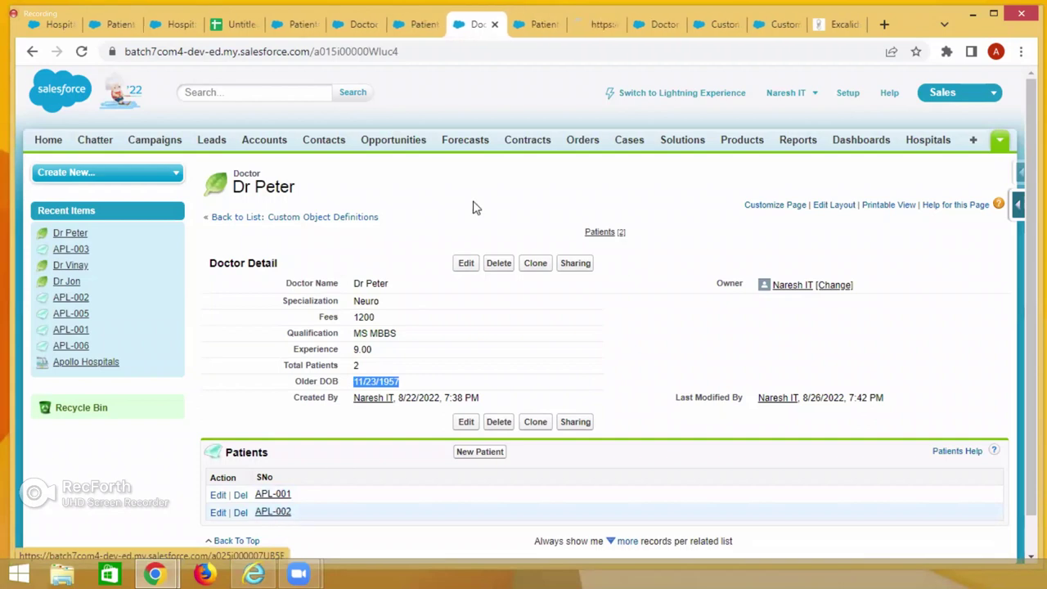
pyautogui.click(542, 25)
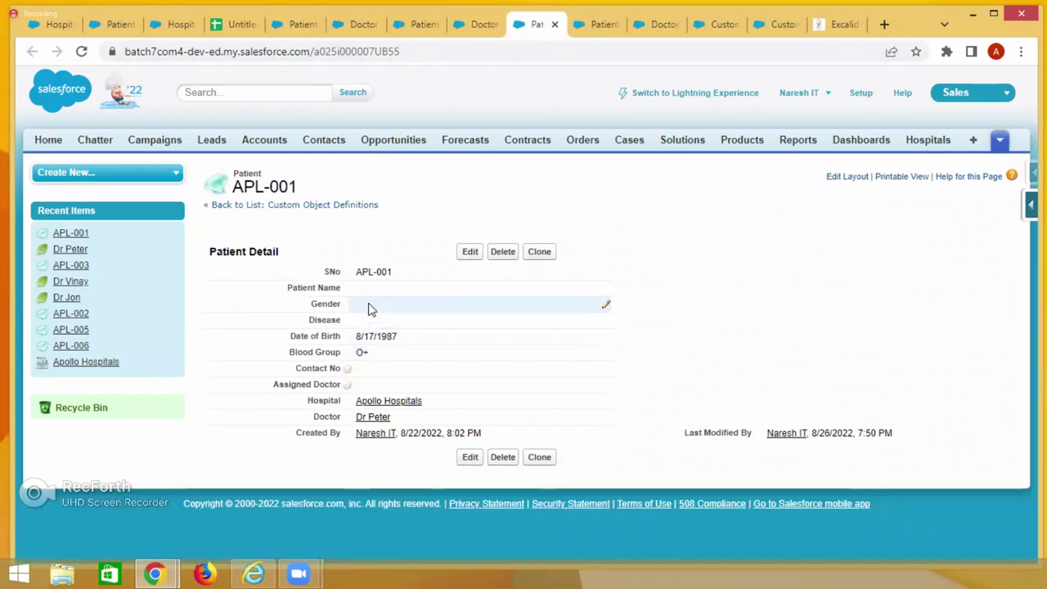
pyautogui.moveTo(401, 337); pyautogui.dragTo(370, 337)
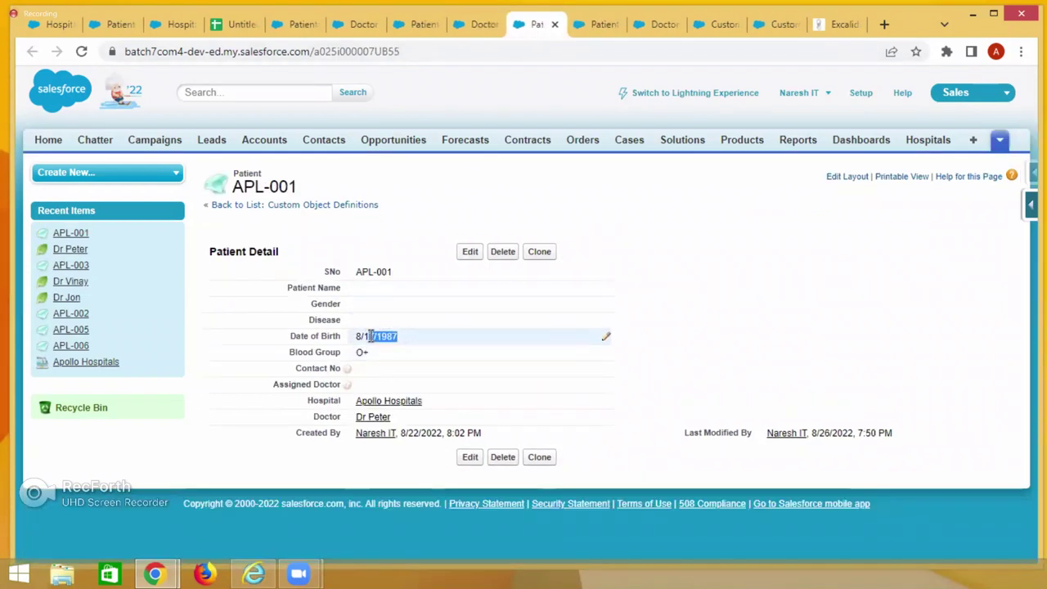
pyautogui.click(596, 26)
pyautogui.moveTo(405, 337); pyautogui.dragTo(358, 338)
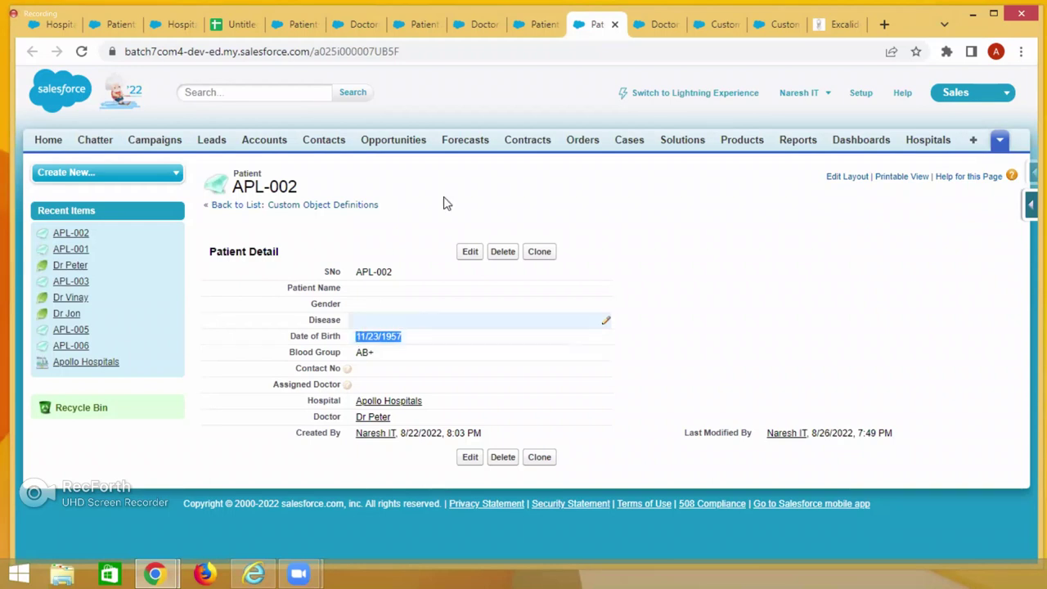
# Recheck the Neuro doctor's Older DOB against the dates of birth on patients APL-001 and APL-002, and bring up the summary functions spreadsheet
pyautogui.click(472, 26)
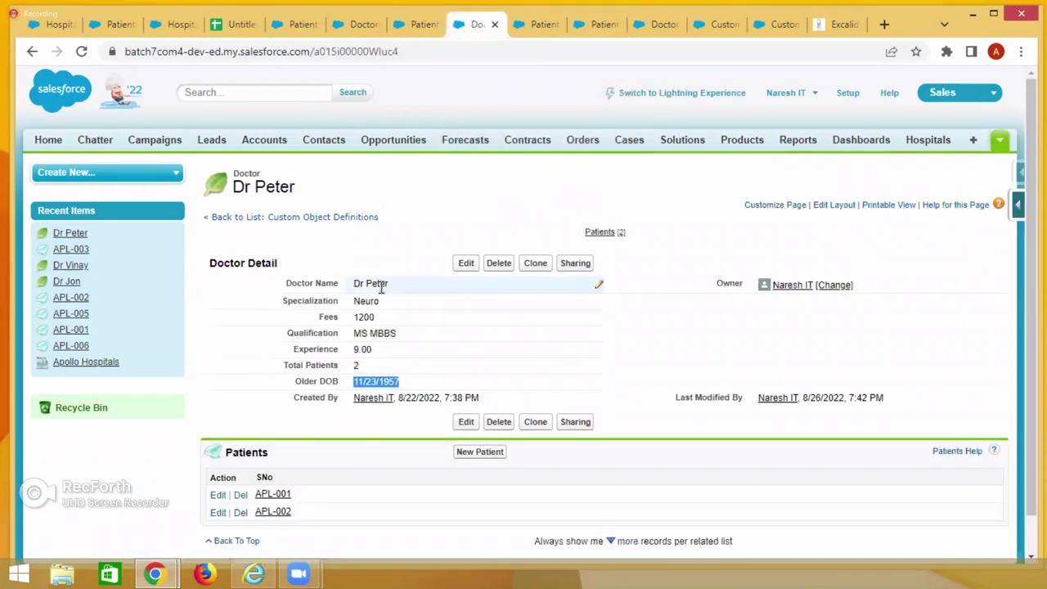
pyautogui.moveTo(391, 285); pyautogui.dragTo(353, 302)
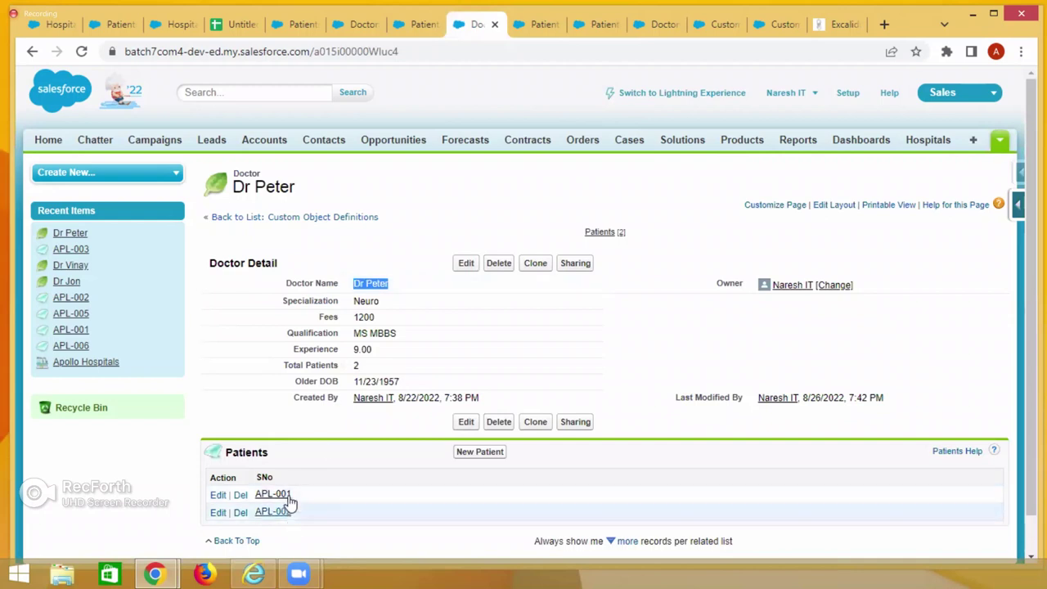
pyautogui.moveTo(413, 382); pyautogui.dragTo(358, 374)
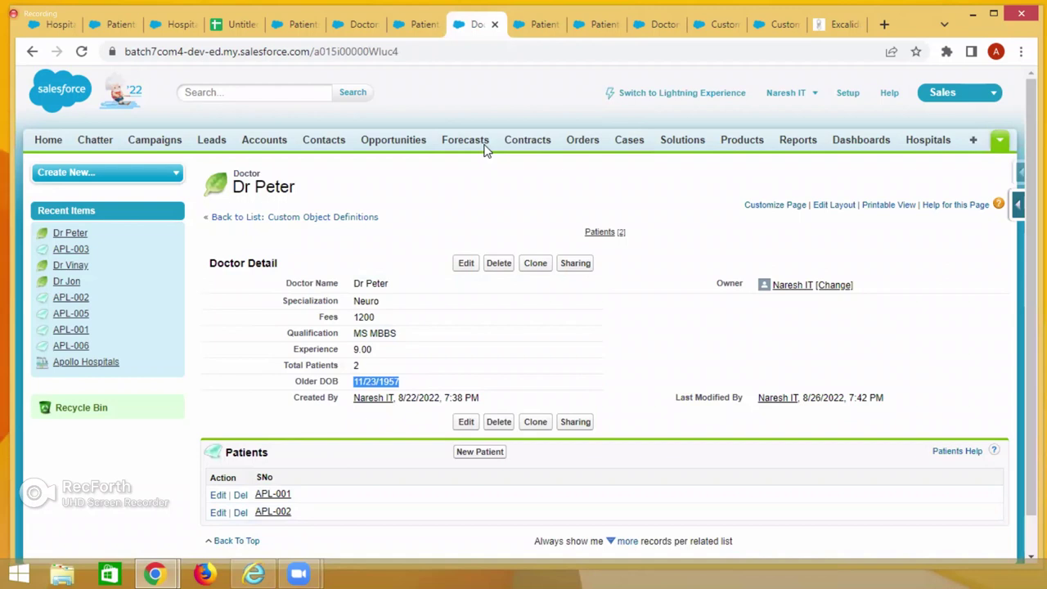
pyautogui.click(536, 25)
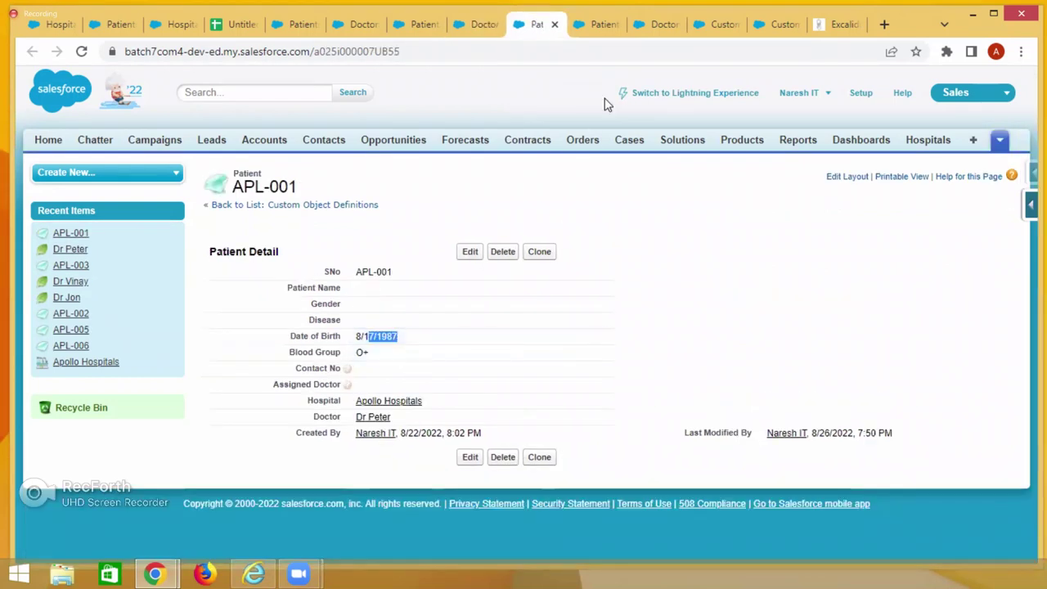
pyautogui.click(603, 25)
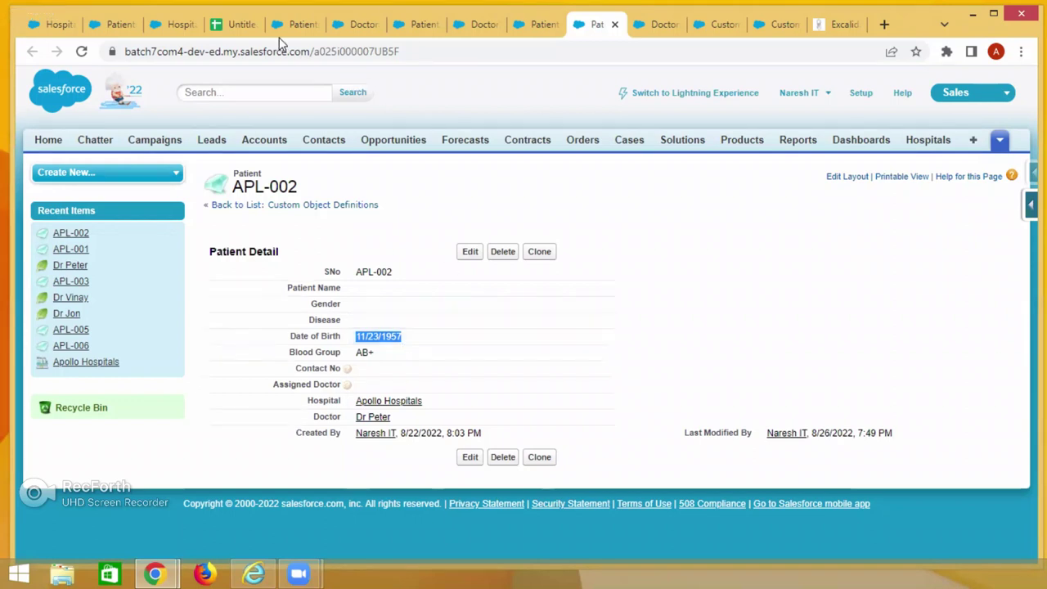
pyautogui.click(236, 25)
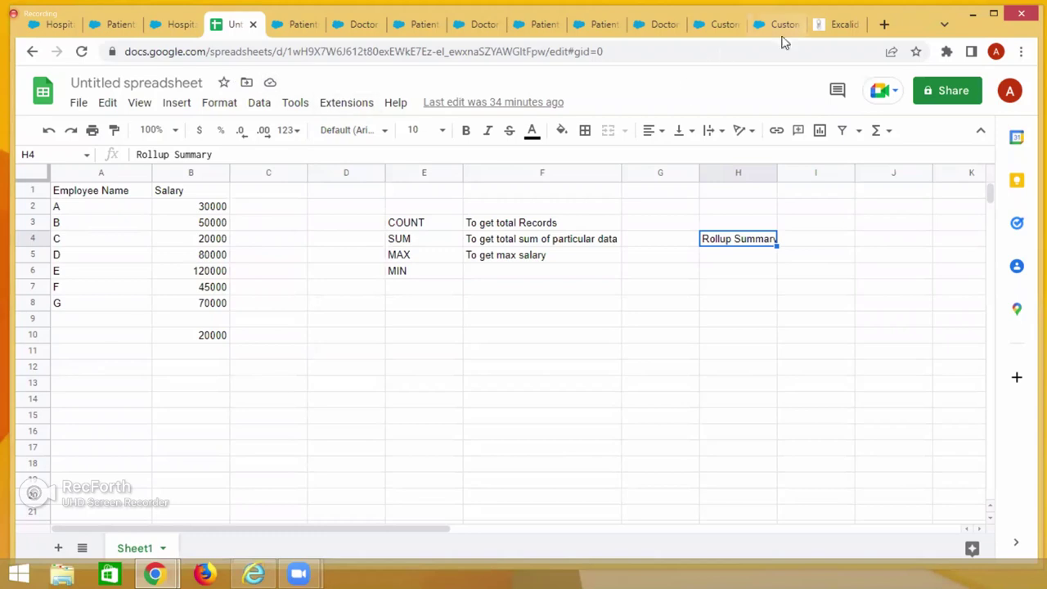
# Switch to the Excalidraw whiteboard, draw a tall rectangle in the empty area below the date notes, and label it "Employee" above its upper edge
pyautogui.click(834, 24)
pyautogui.scroll(-3, 627, 369)
pyautogui.scroll(2, 627, 369)
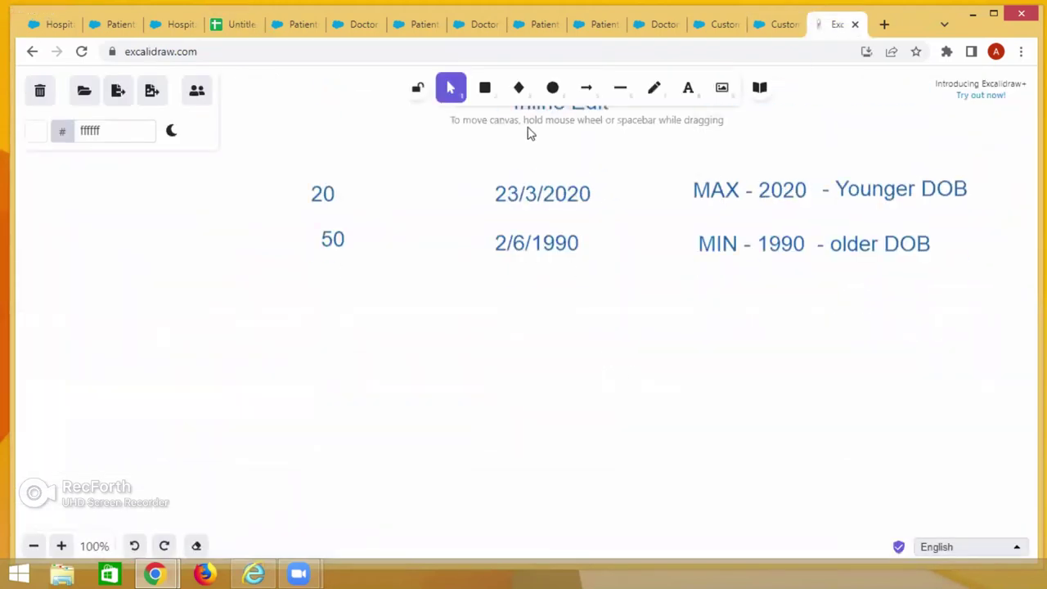
pyautogui.click(484, 88)
pyautogui.moveTo(472, 371); pyautogui.dragTo(592, 525)
pyautogui.doubleClick(500, 352)
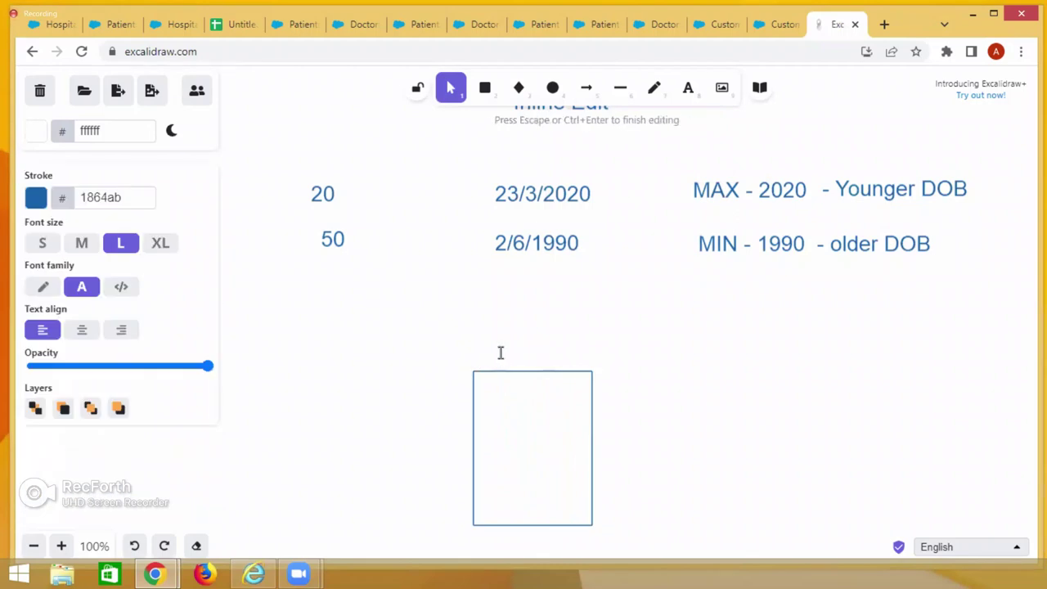
pyautogui.write('Employee')
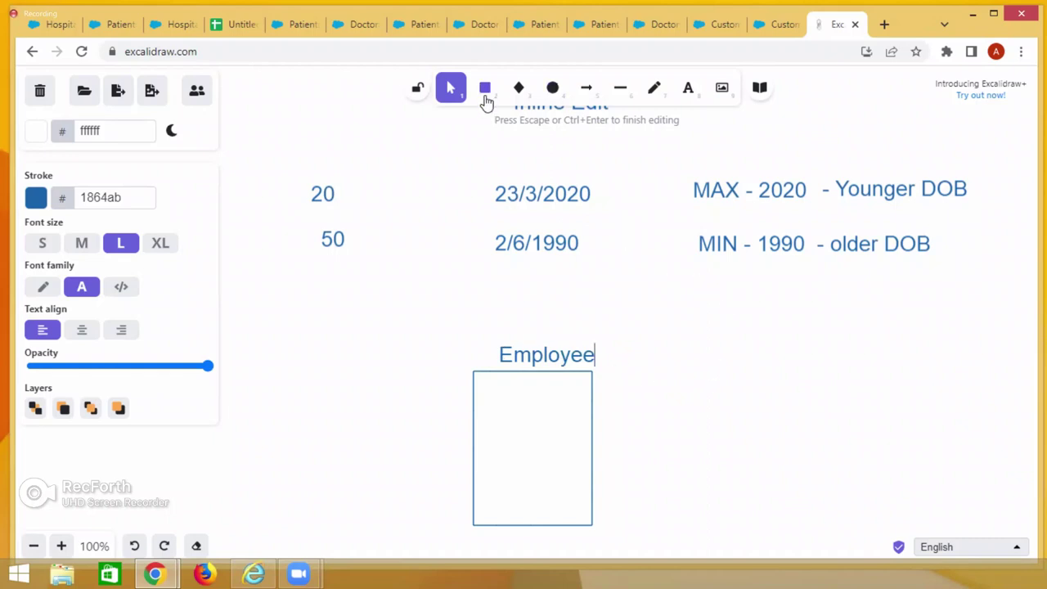
# Add the medium-size text "Emp Id - Auto Number" as the first field line, starting outside the Employee rectangle and running into it
pyautogui.doubleClick(411, 393)
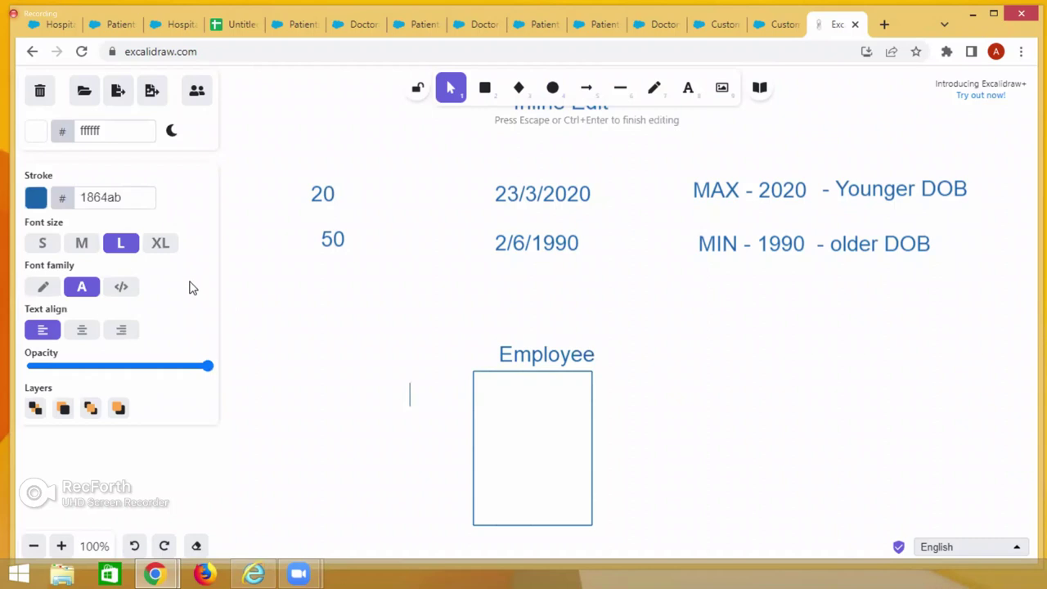
pyautogui.click(82, 243)
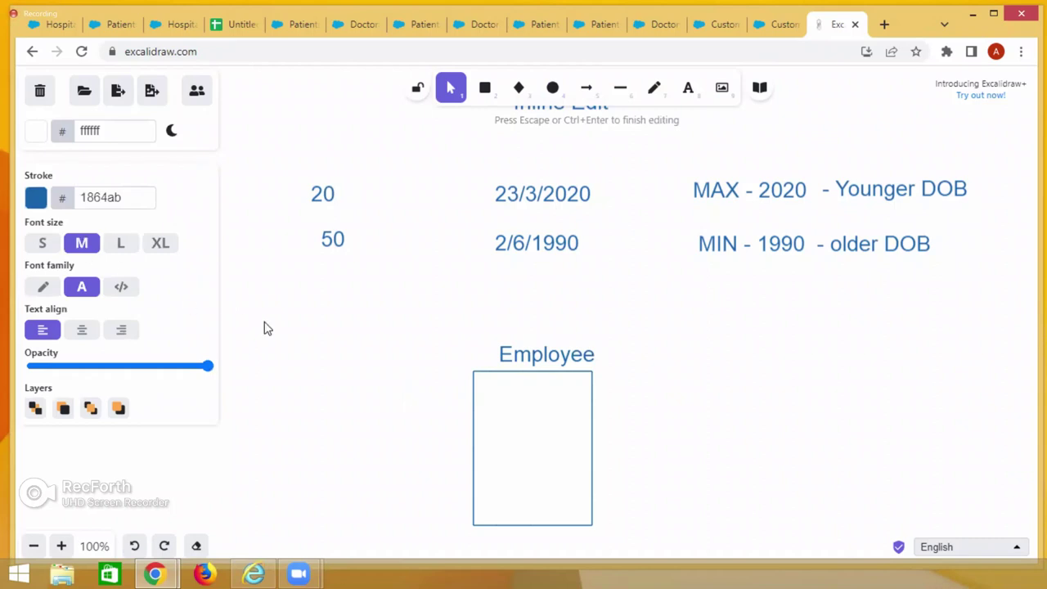
pyautogui.write('Emp Id -')
pyautogui.write('Auto Number')
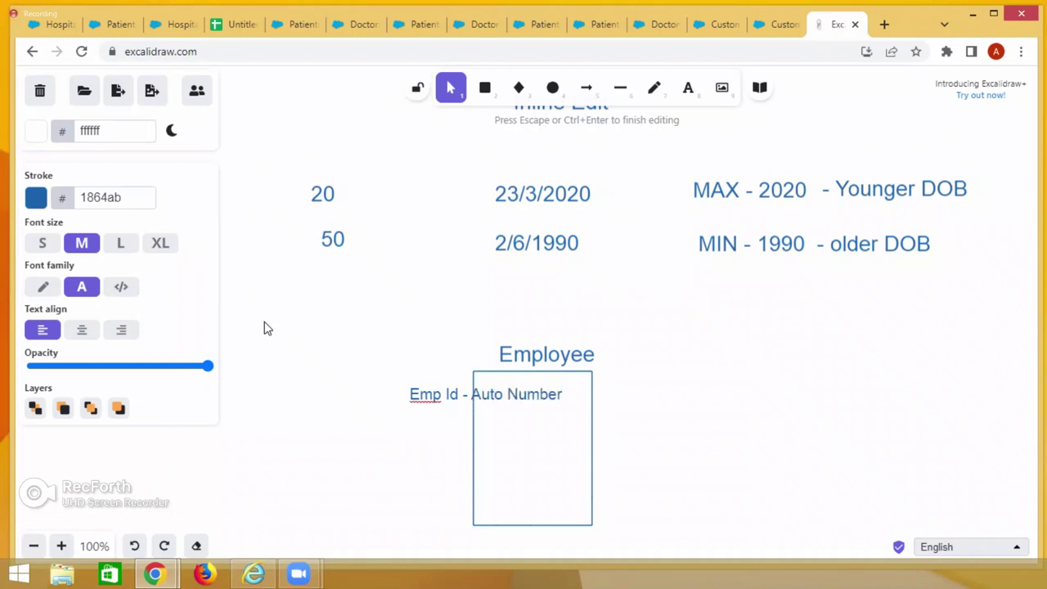
# Add the field labels "Name" and "Salary" one below the other under the Emp Id line, beside the rectangle
pyautogui.click(413, 424)
pyautogui.doubleClick(413, 424)
pyautogui.write('Name')
pyautogui.click(417, 458)
pyautogui.doubleClick(417, 458)
pyautogui.write('Salary')
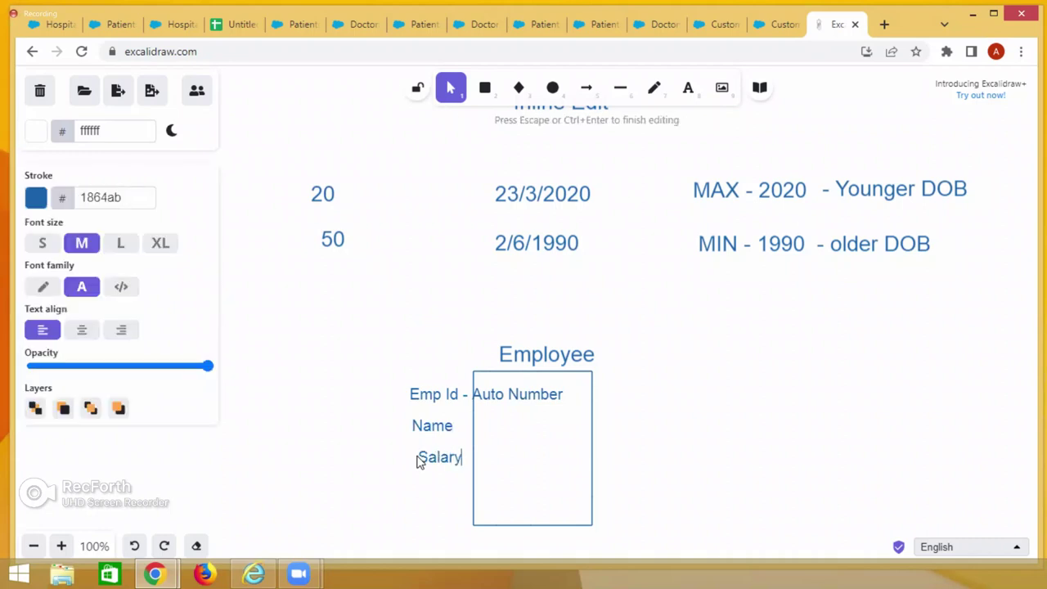
# Write the data types inside the Employee rectangle: "text" beside Name and "currency" beside Salary
pyautogui.click(498, 431)
pyautogui.doubleClick(499, 431)
pyautogui.write('text')
pyautogui.doubleClick(497, 461)
pyautogui.write('curre')
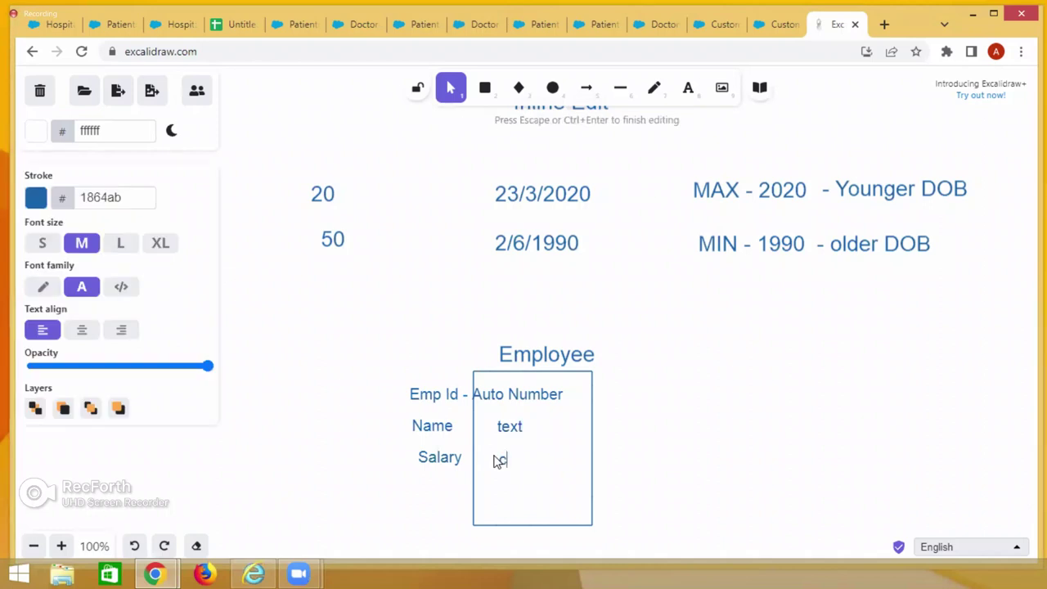
pyautogui.write('ncy')
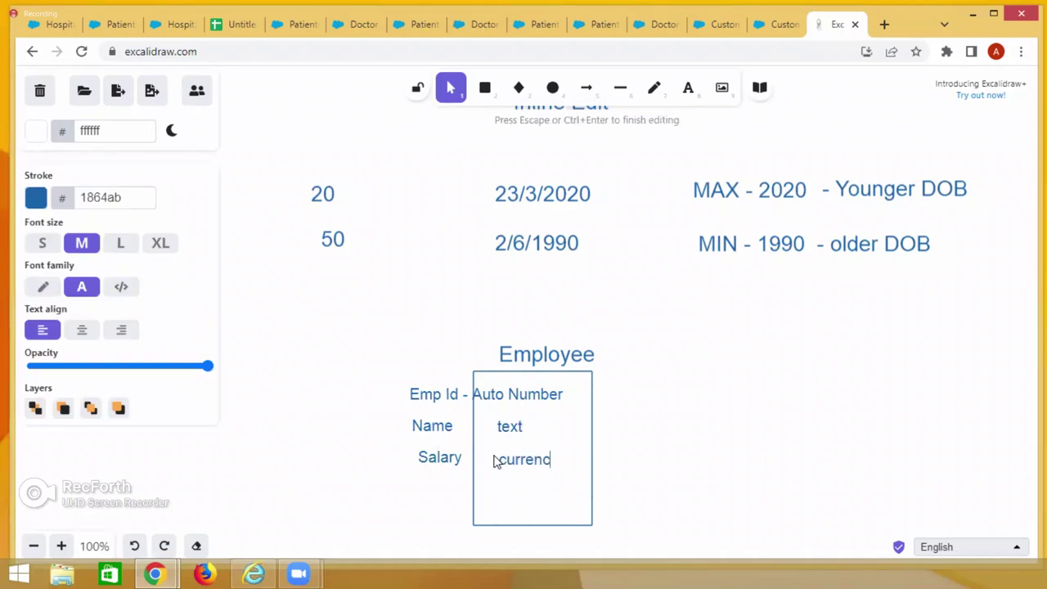